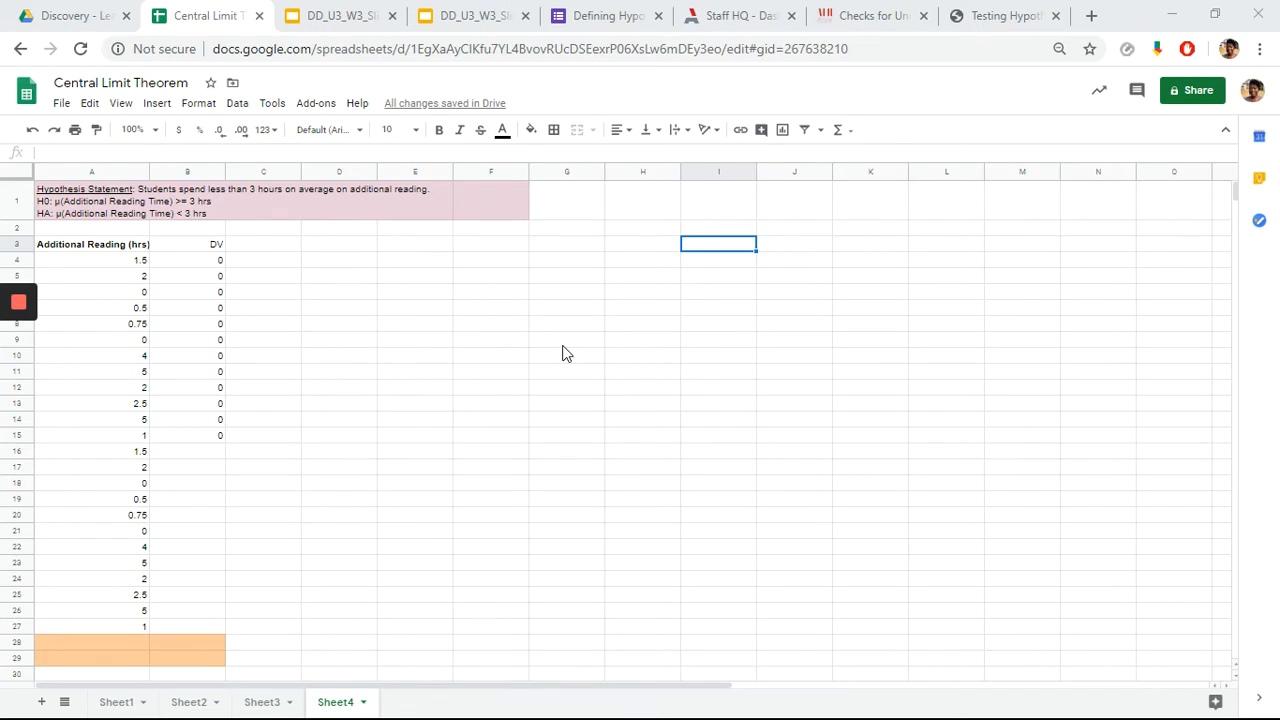
Review the slides with the hypothesis table and the XLMiner installation instructions, and return to the Central Limit Theorem spreadsheet.
left_click(490, 22)
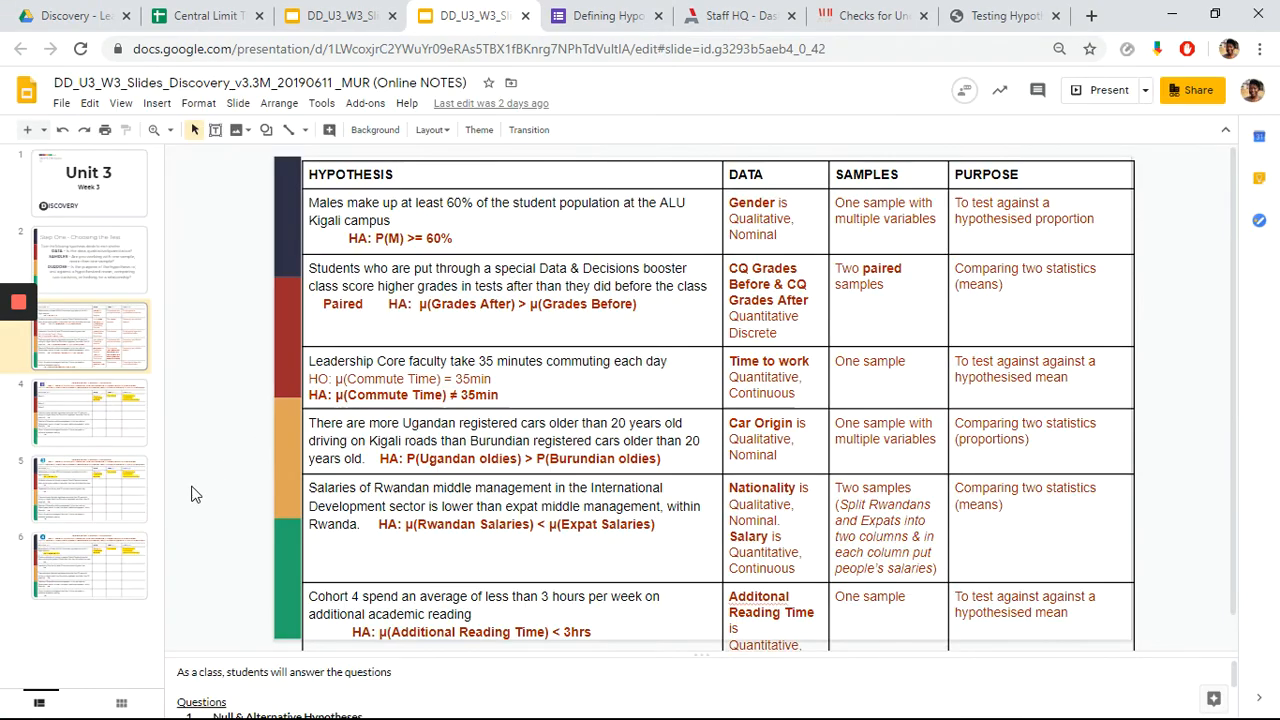
left_click(358, 30)
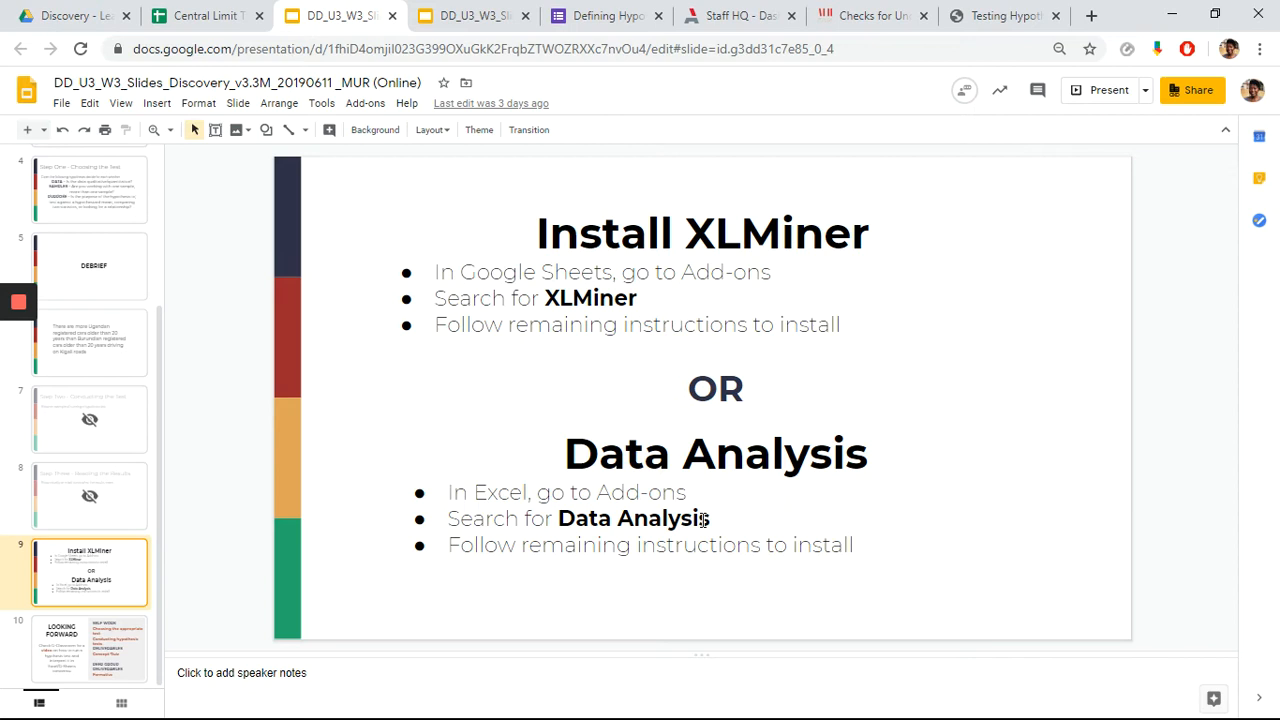
left_click(197, 20)
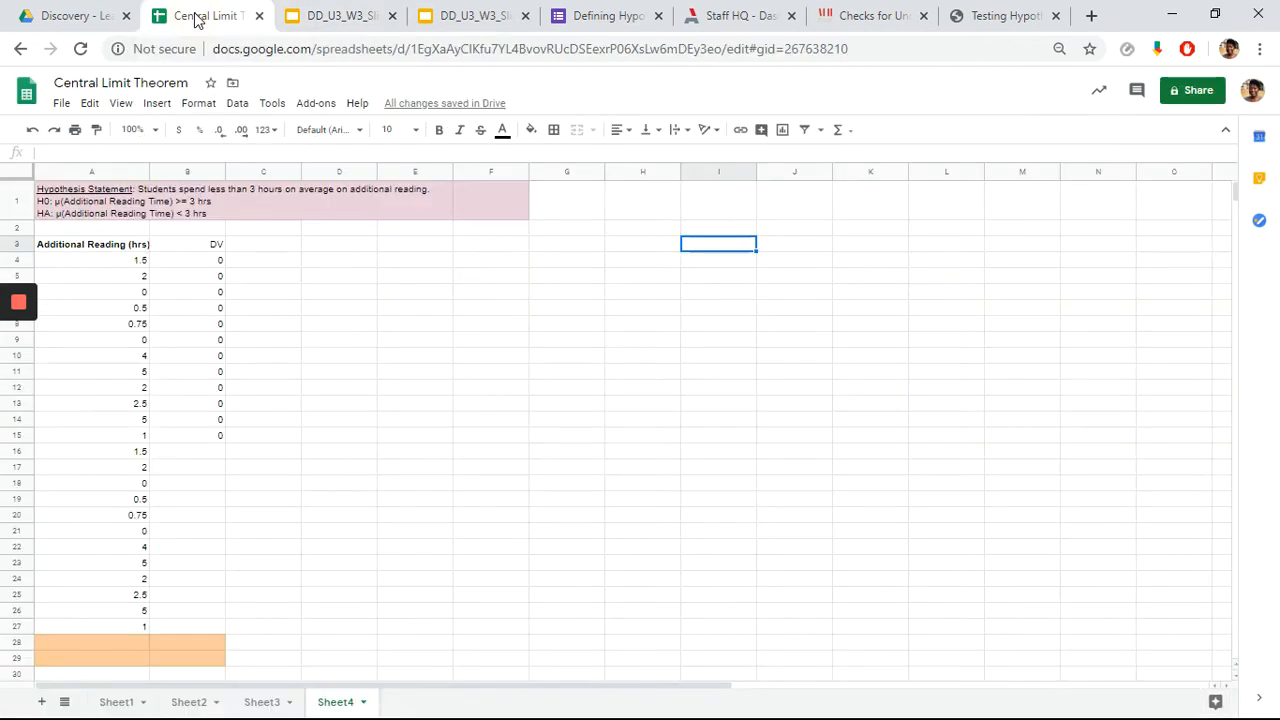
Check the spreadsheet's installed add-ons for the XLMiner Analysis ToolPak.
left_click(315, 105)
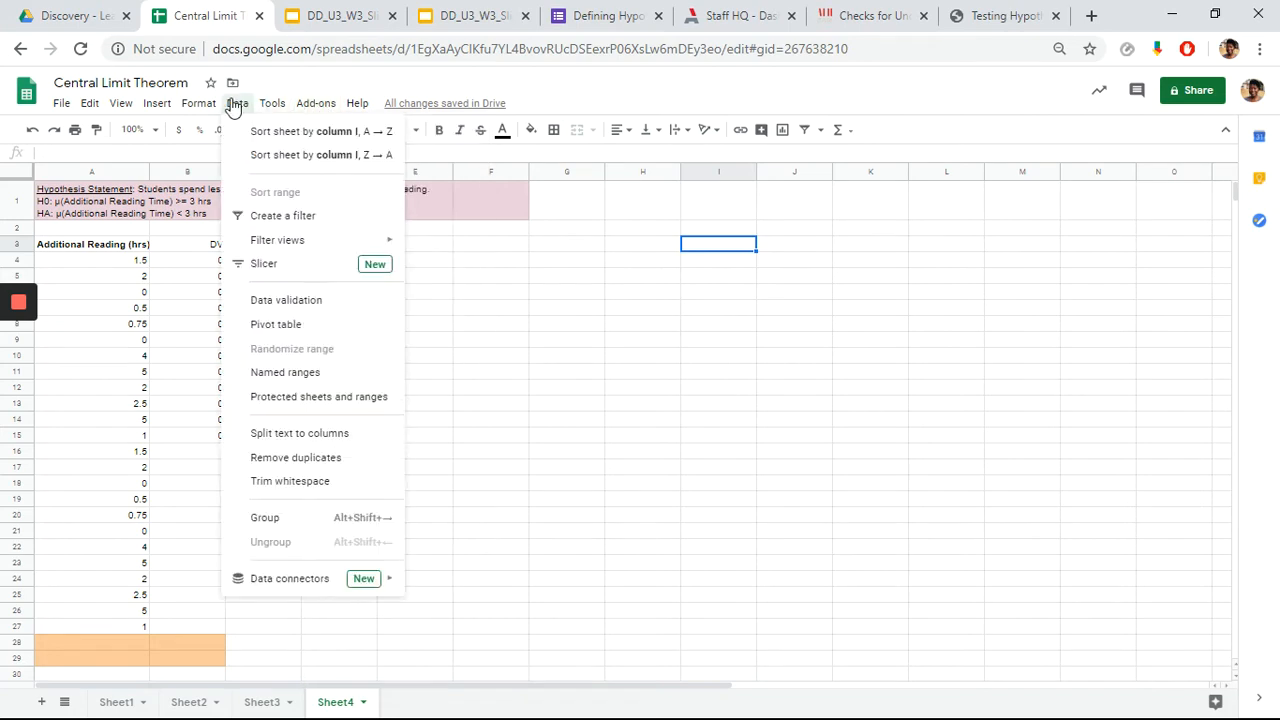
mouse_move(198, 103)
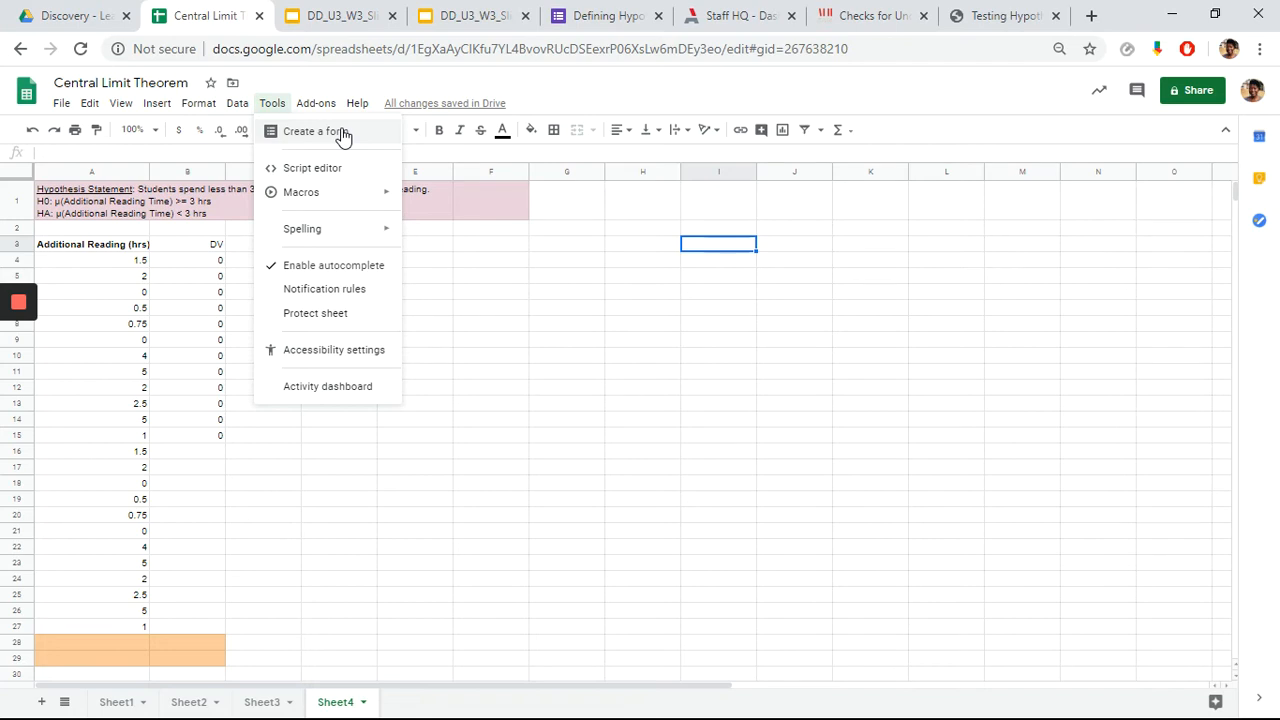
mouse_move(325, 106)
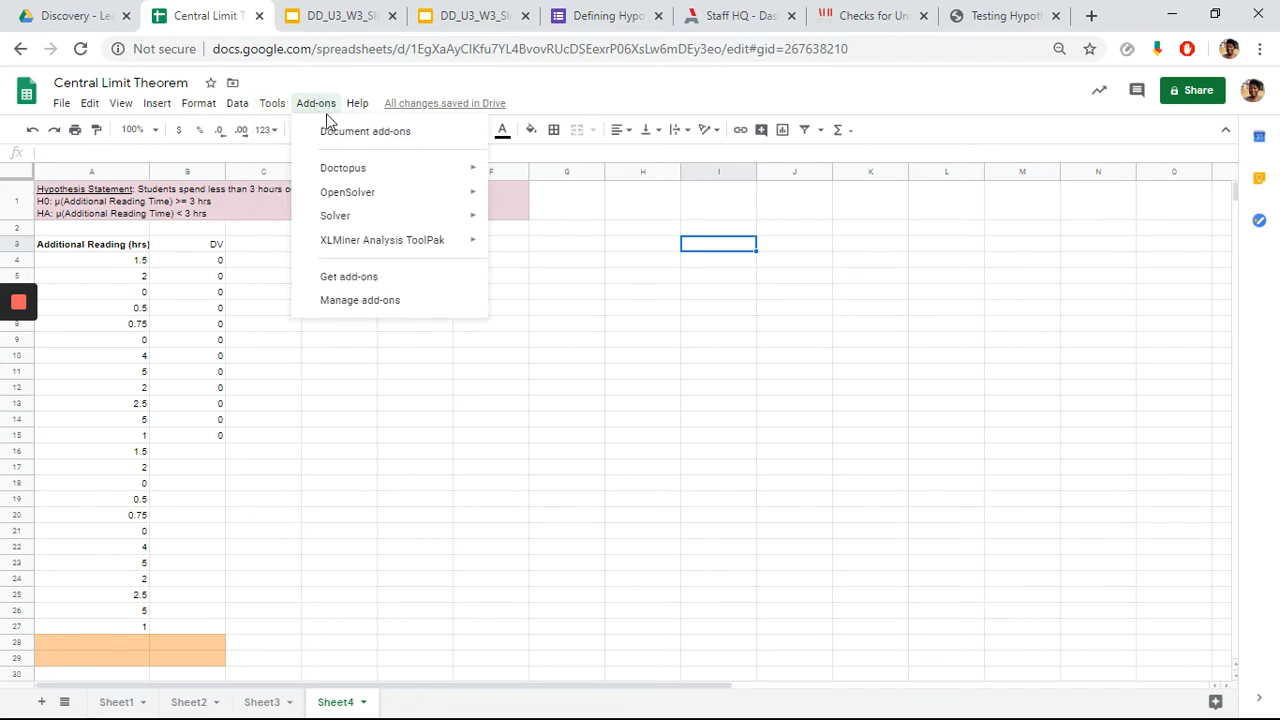
mouse_move(420, 254)
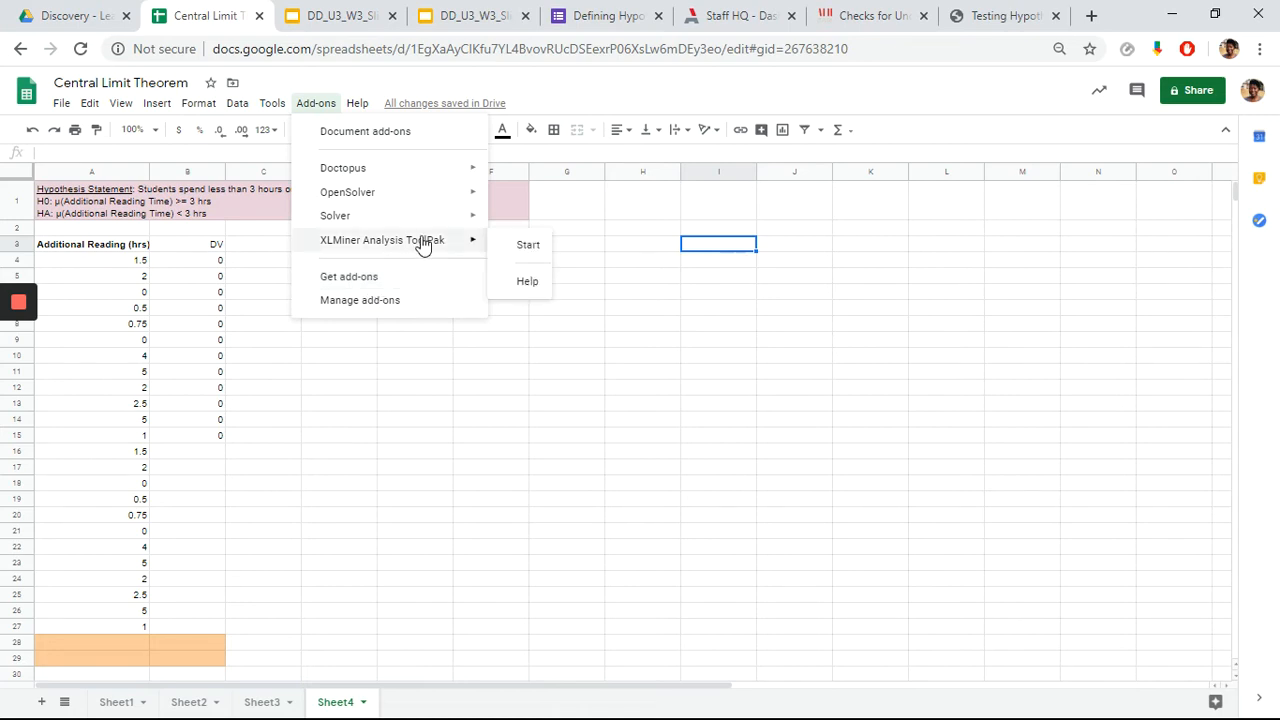
left_click(230, 247)
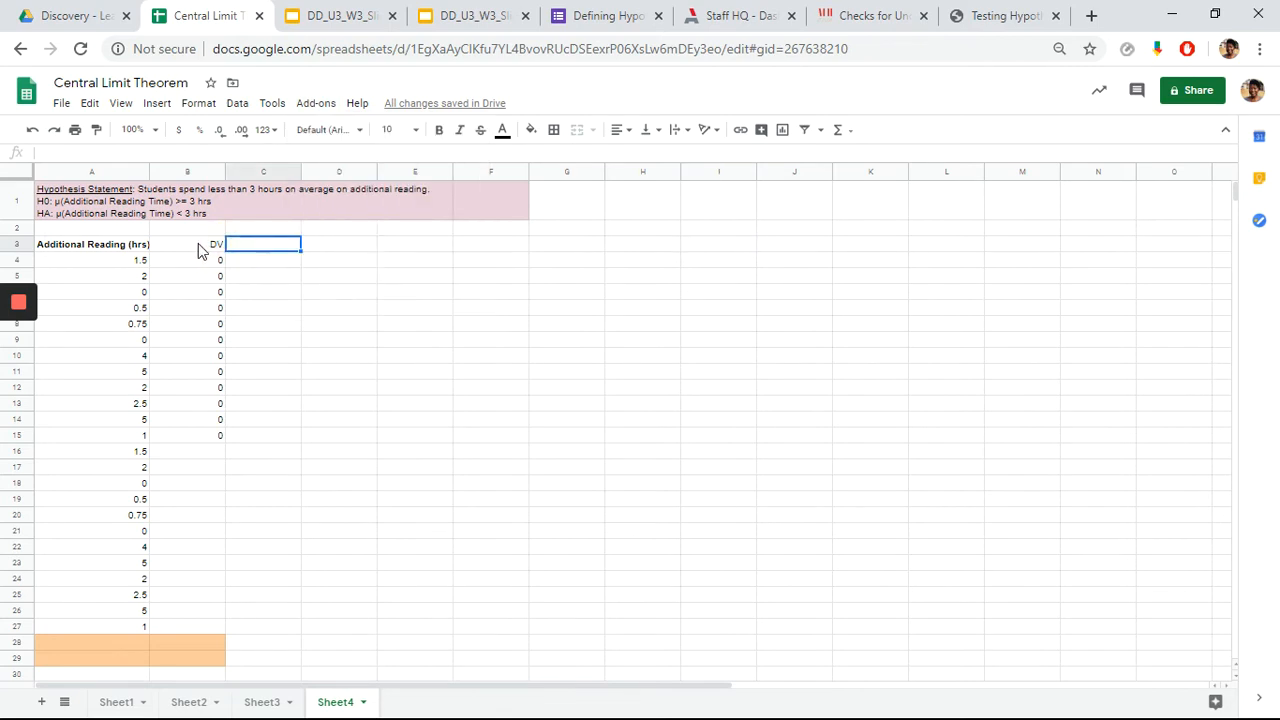
left_click(198, 248)
left_click_drag(198, 248, 201, 451)
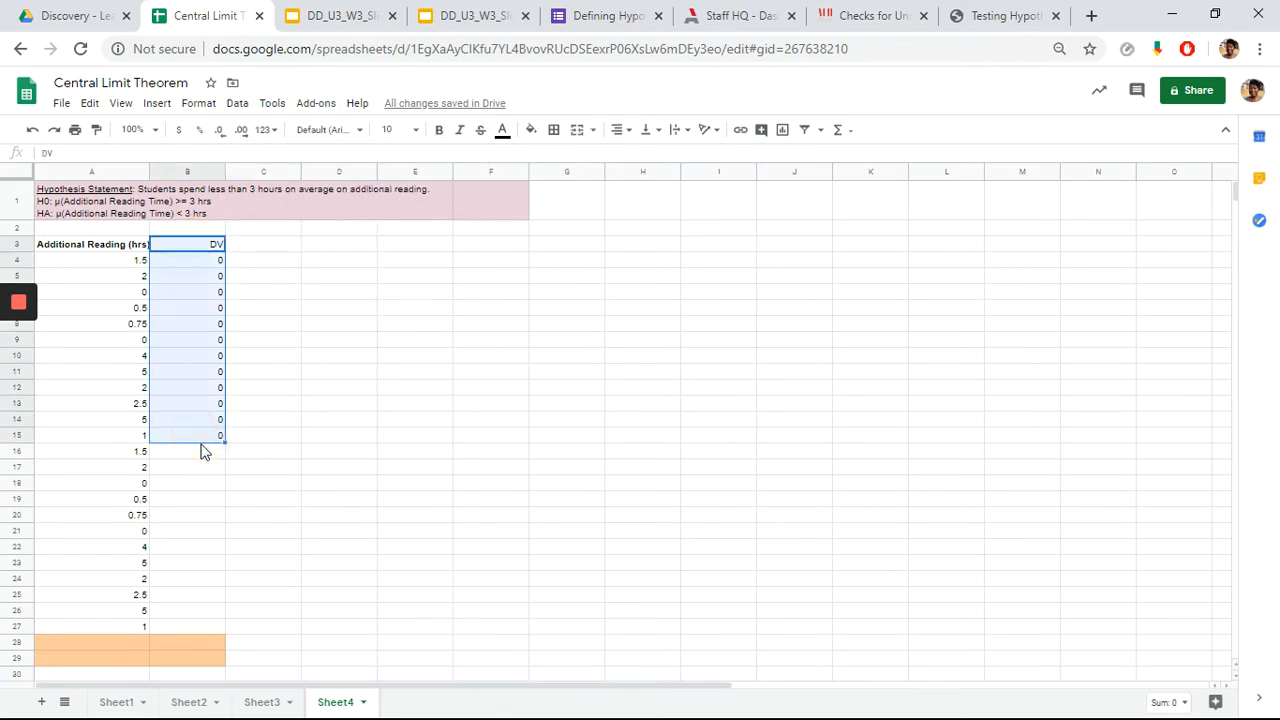
key("Delete")
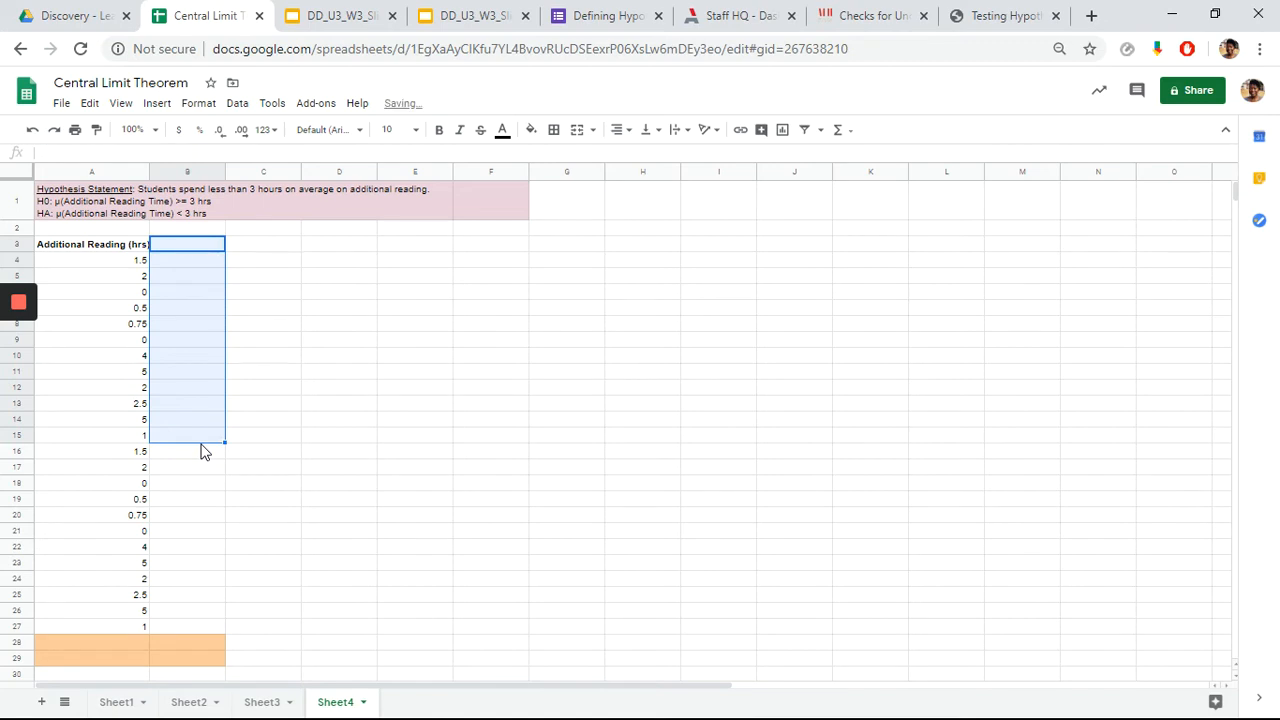
key("ctrl+z")
key("ctrl+c")
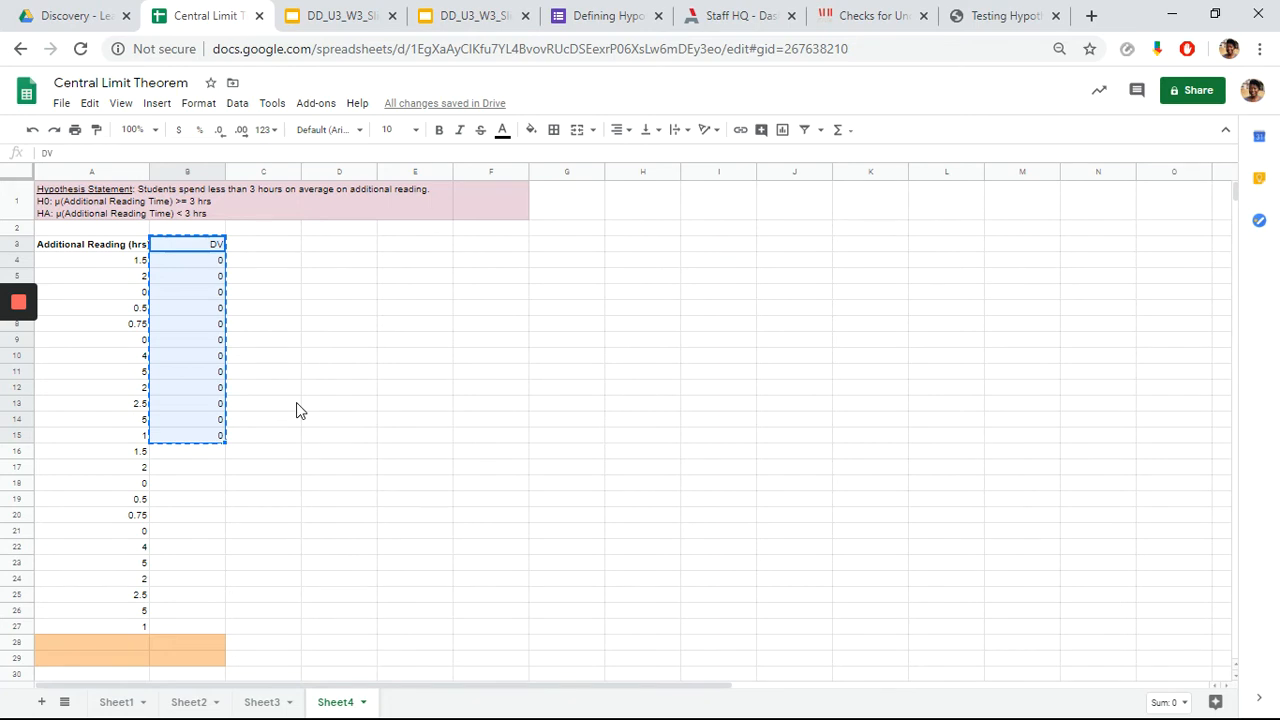
key("ctrl+z")
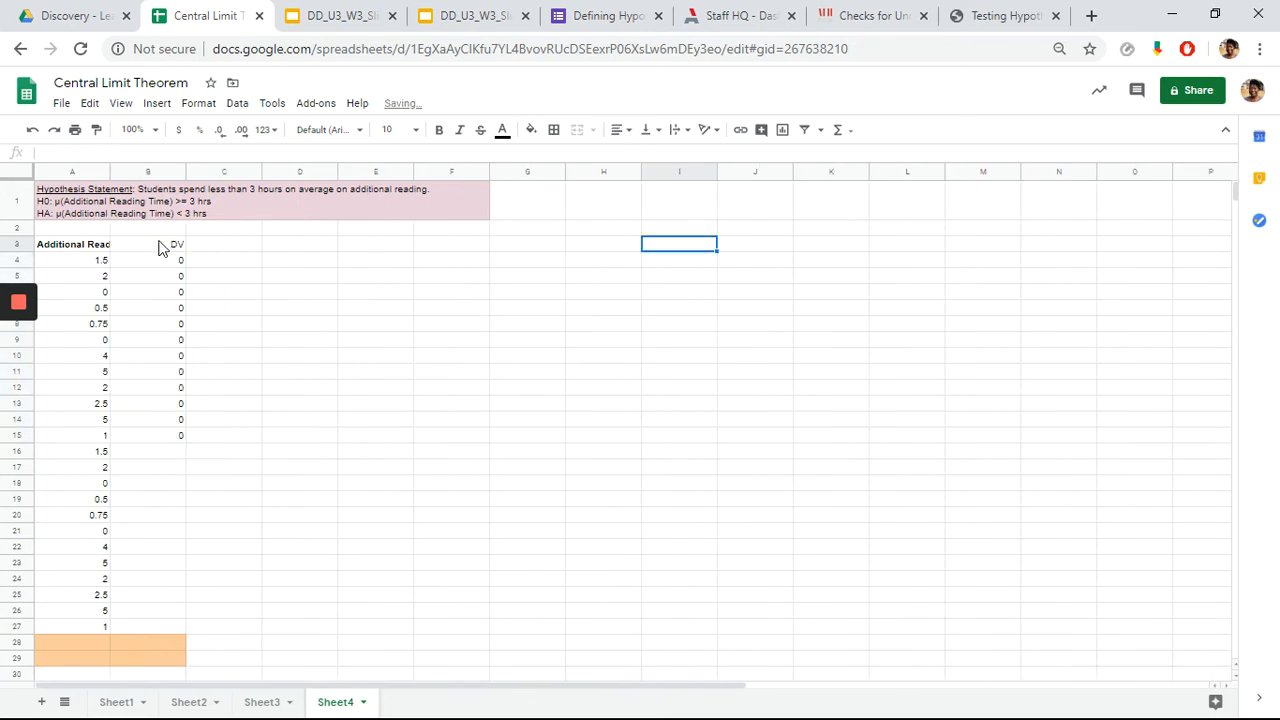
Clear the DV column in B3:B15 and widen column A to fit its Additional Reading (hrs) heading.
left_click_drag(160, 247, 140, 447)
key("Delete")
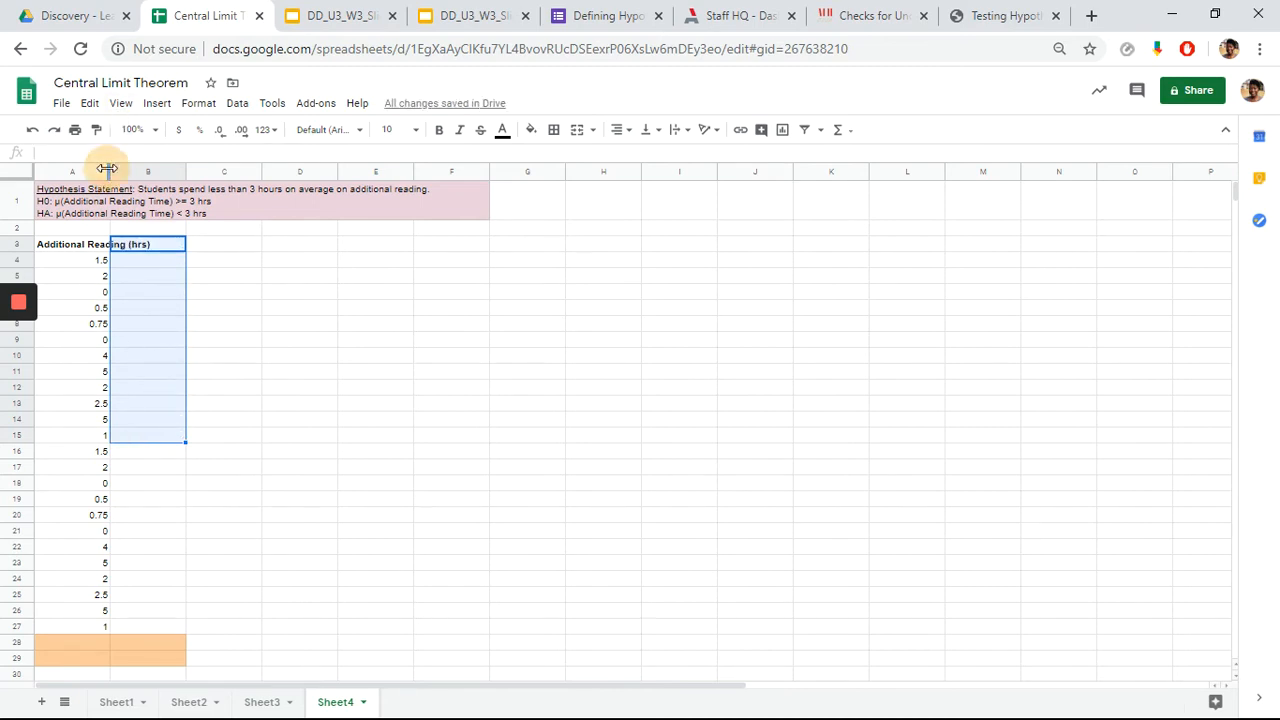
left_click_drag(107, 169, 161, 170)
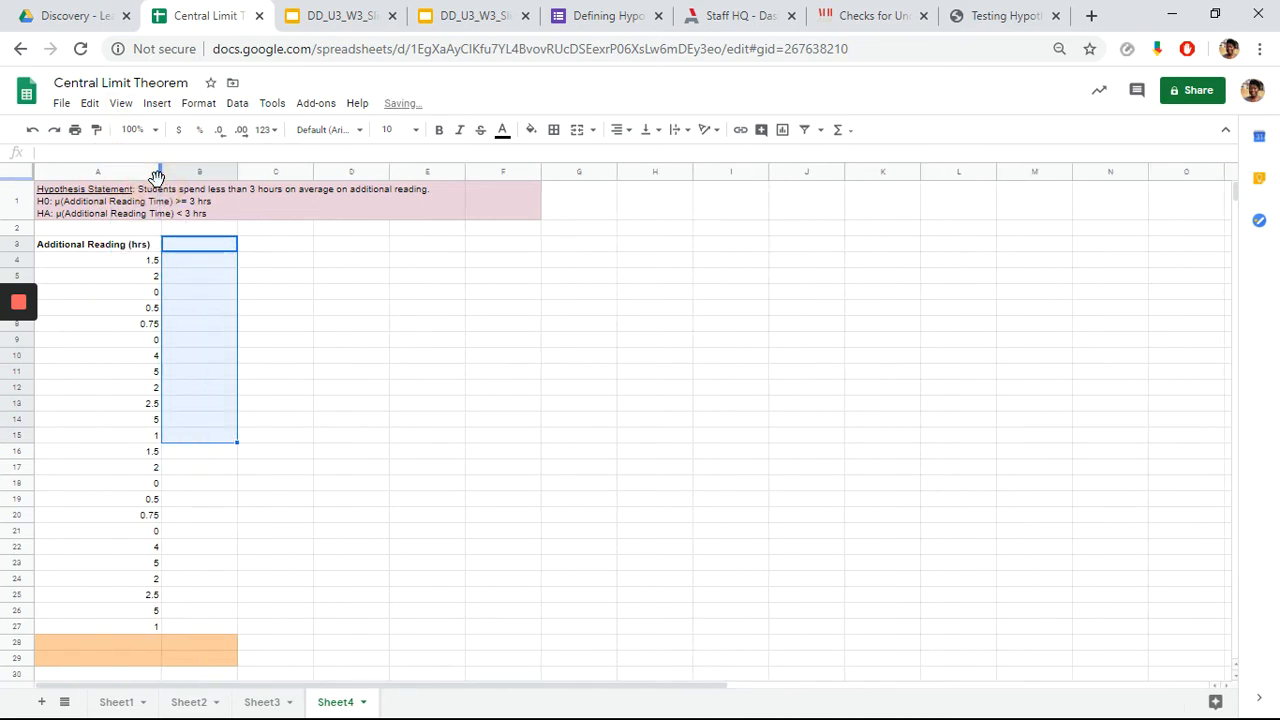
Set the font size of the hypothesis statement in cell A1 to 12.
left_click(146, 249)
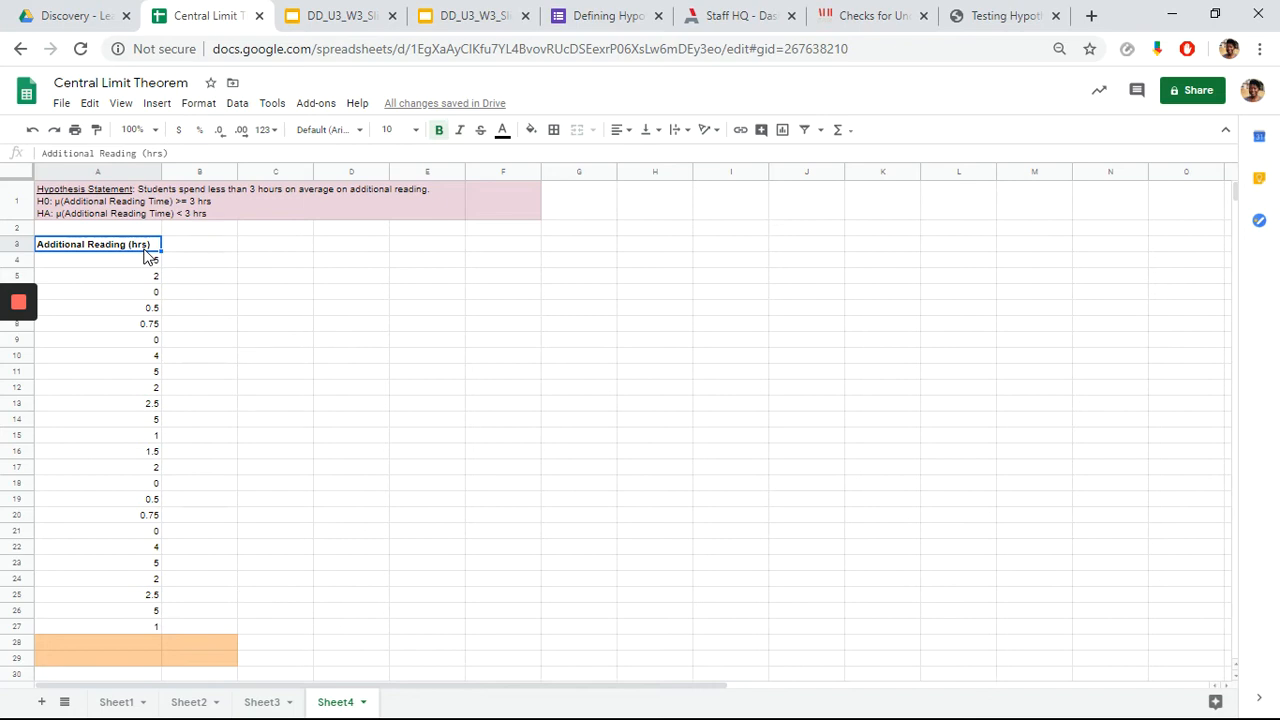
left_click(110, 200)
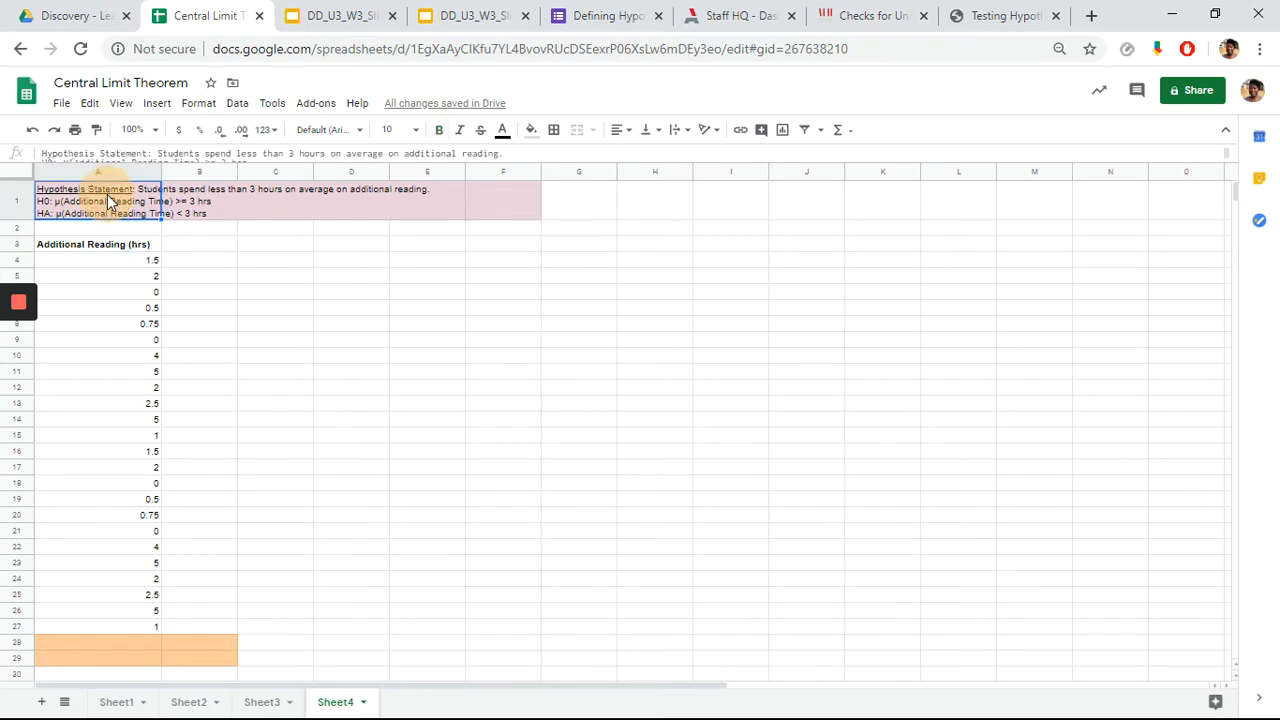
left_click(420, 134)
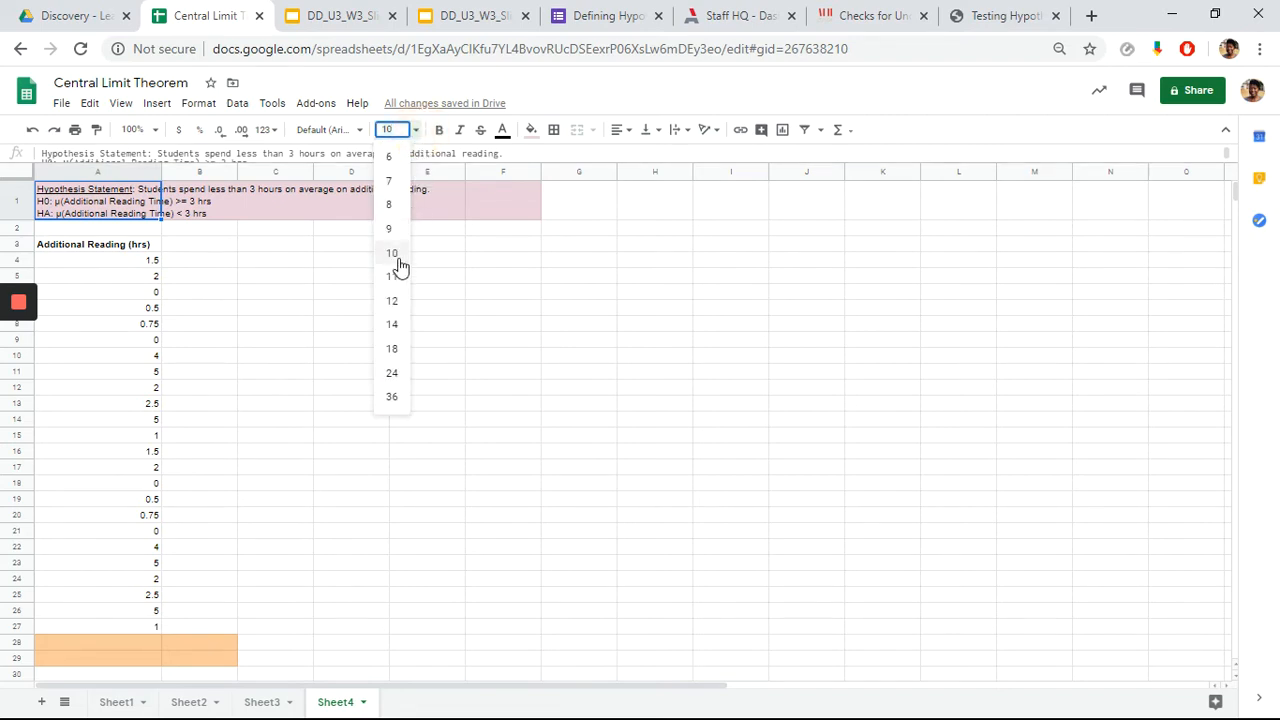
left_click(395, 301)
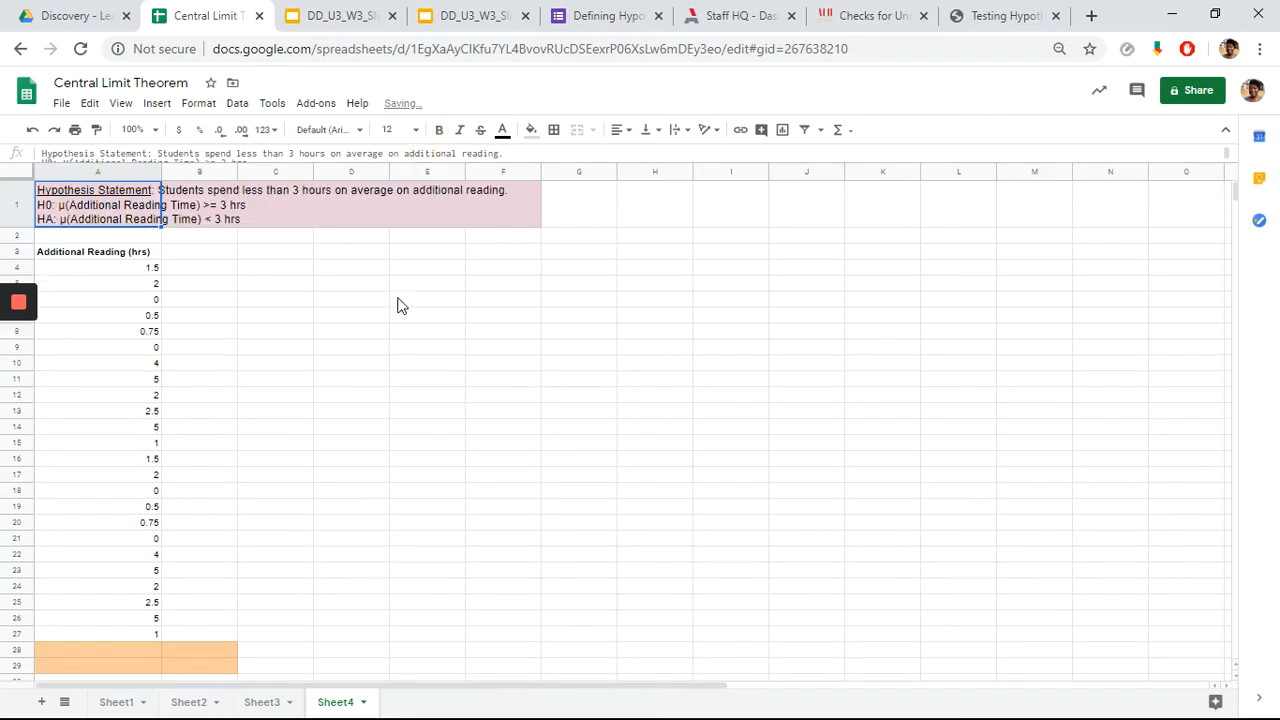
left_click(345, 286)
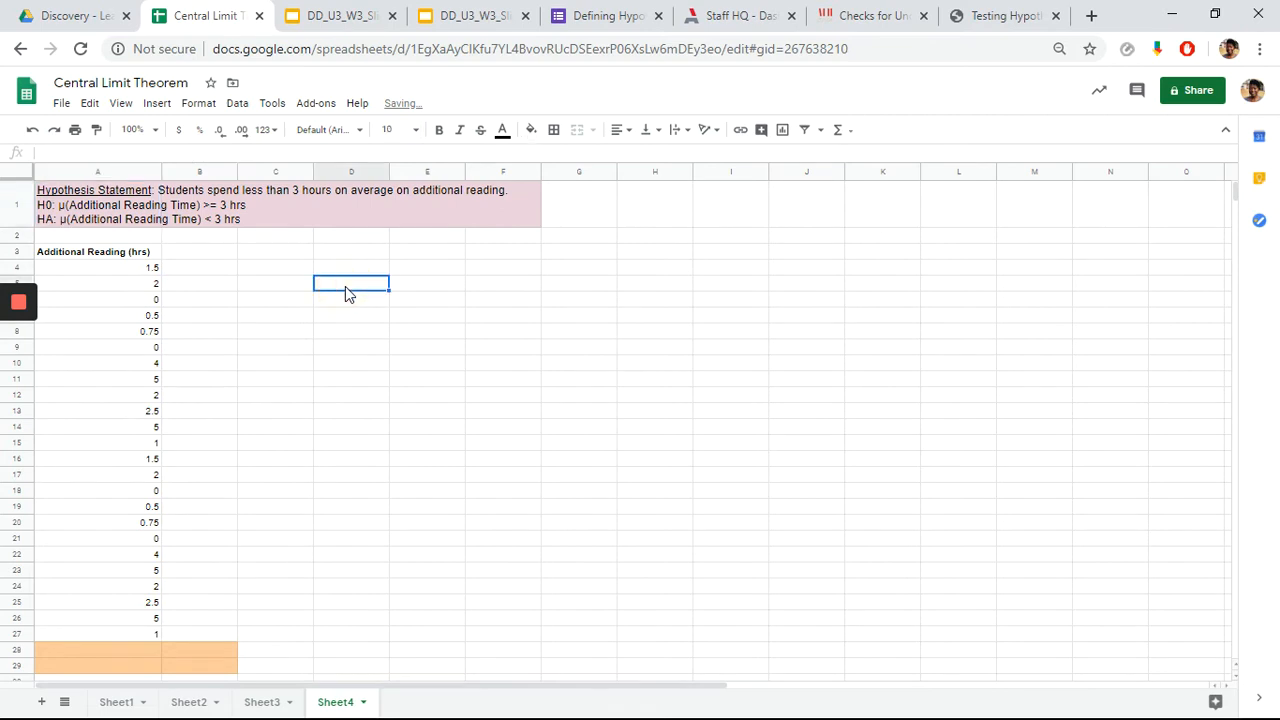
Try the null hypothesis in cell A1 with = instead of >=, and restore the >= sign.
left_click_drag(112, 238, 216, 237)
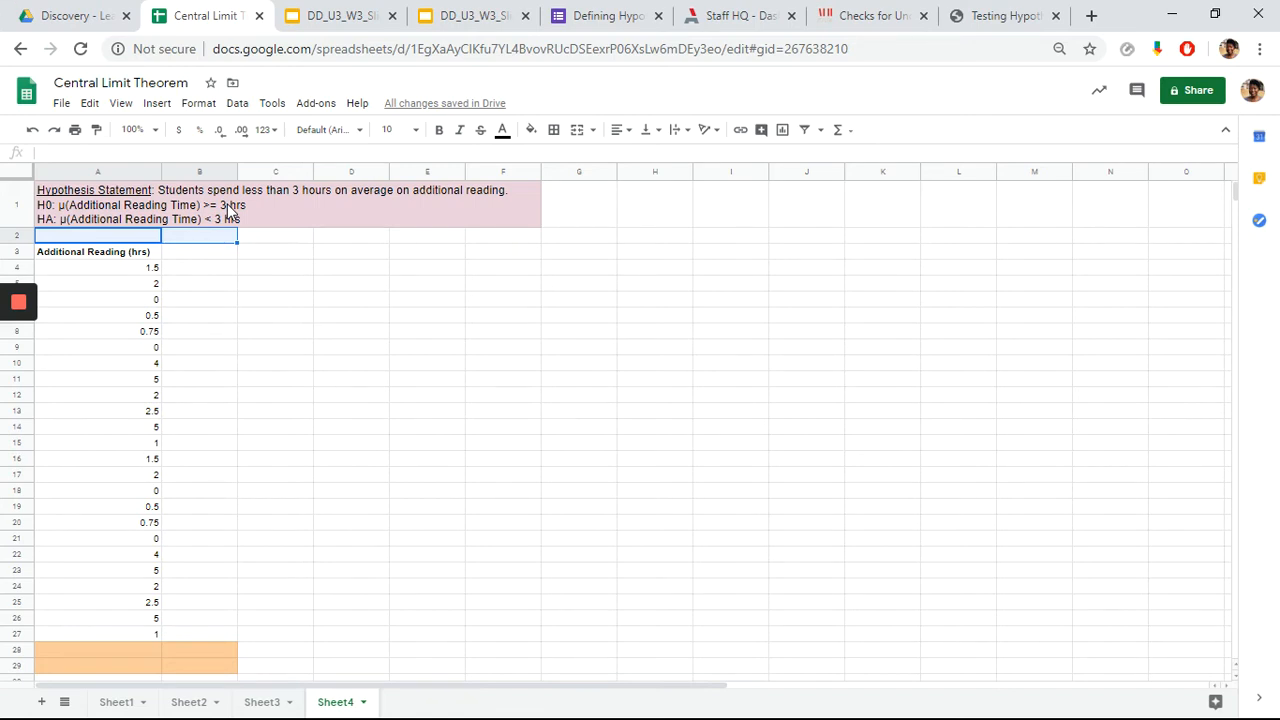
left_click(208, 212)
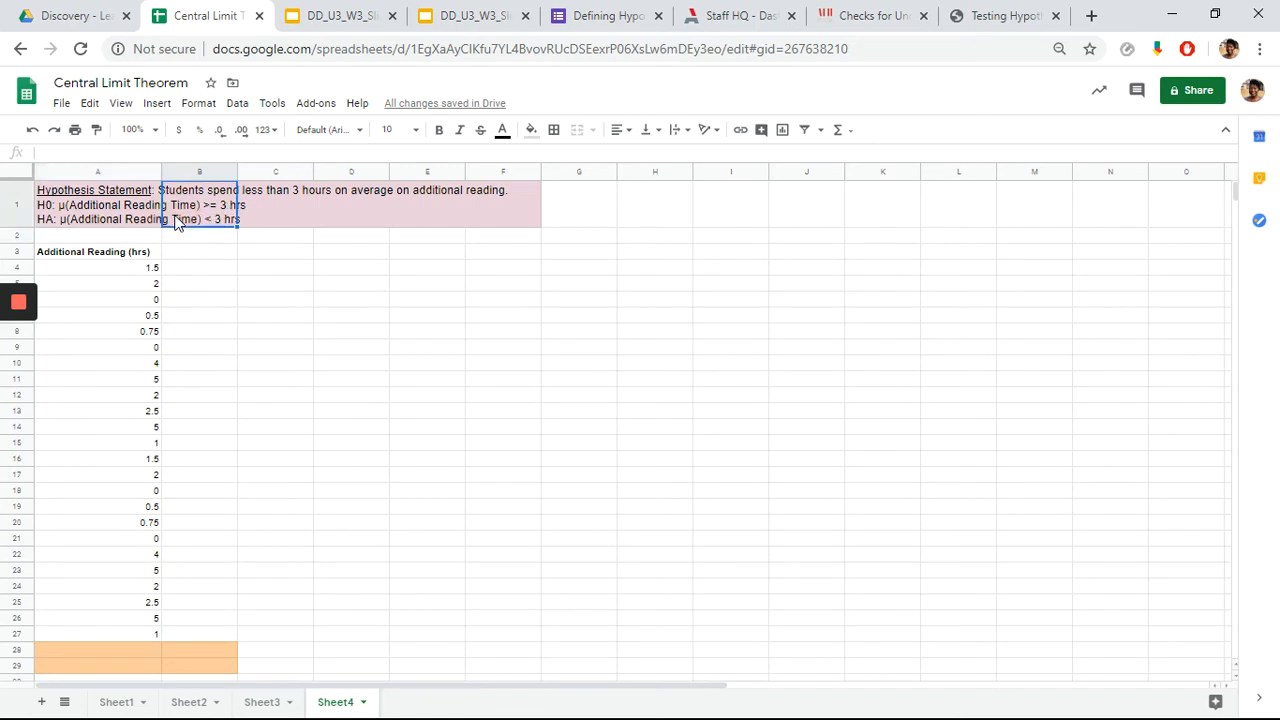
left_click(128, 224)
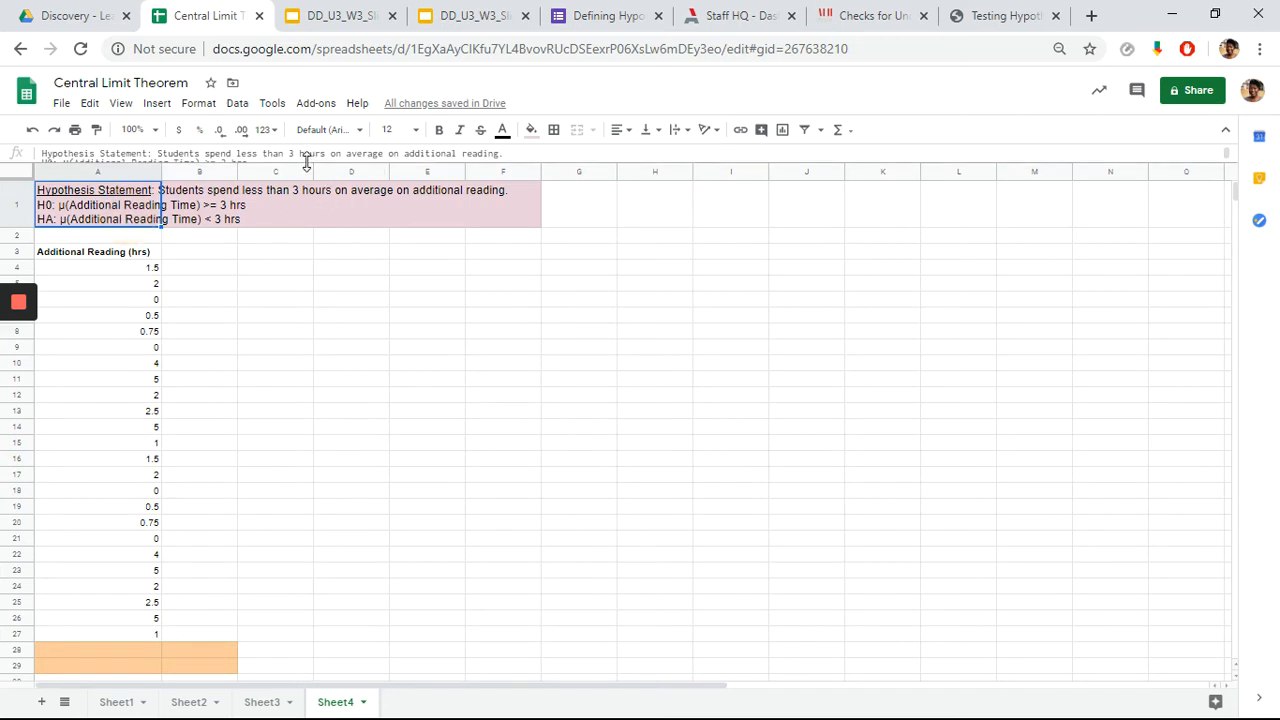
left_click_drag(303, 160, 305, 213)
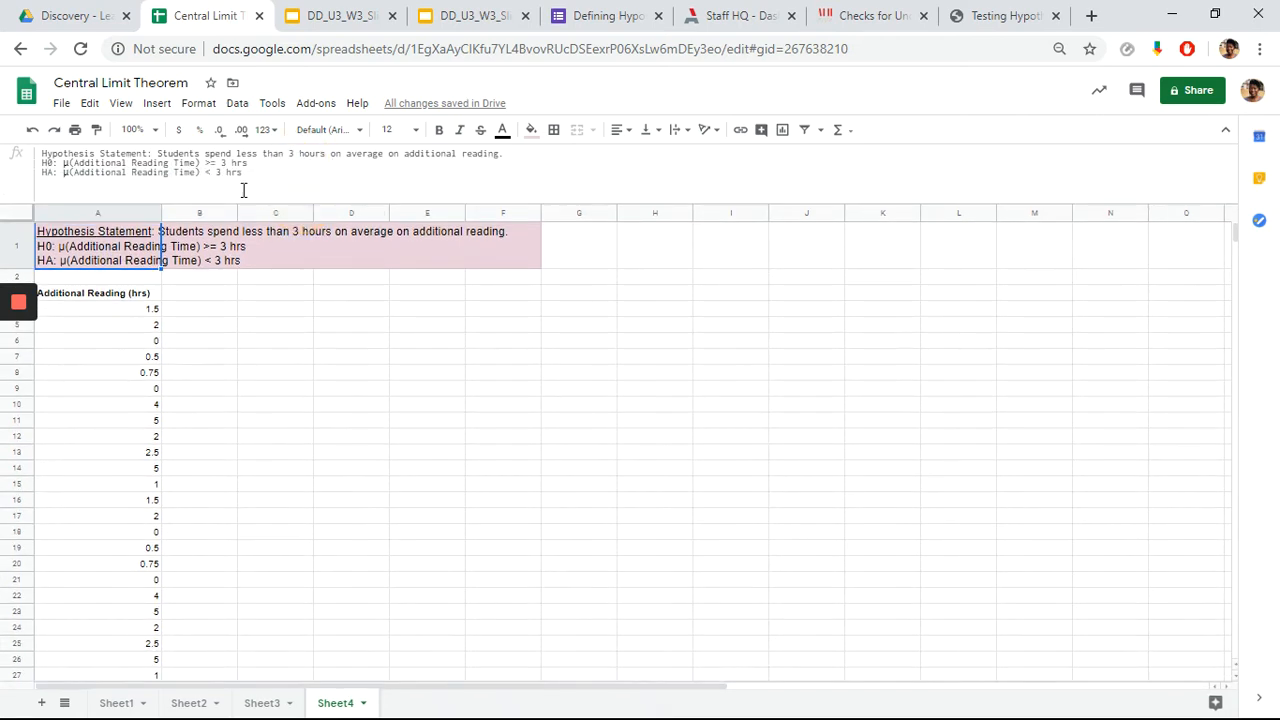
left_click(210, 164)
key("Delete")
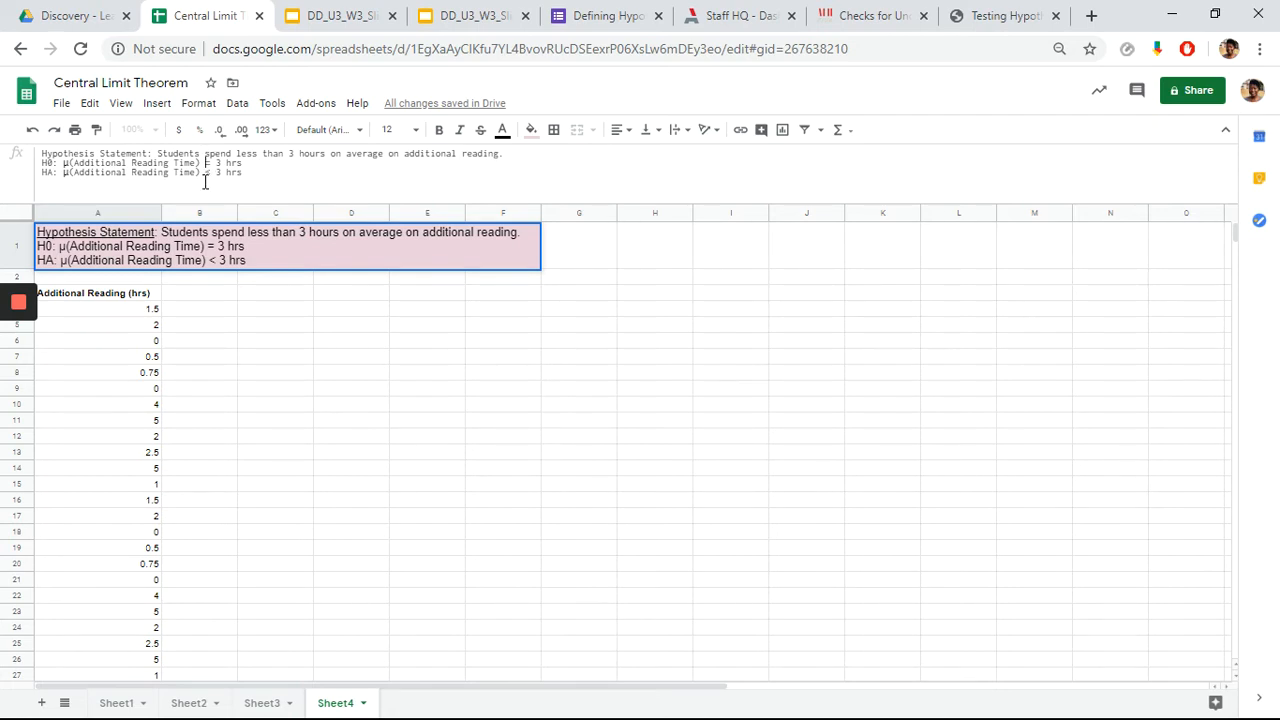
type(">")
left_click(208, 307)
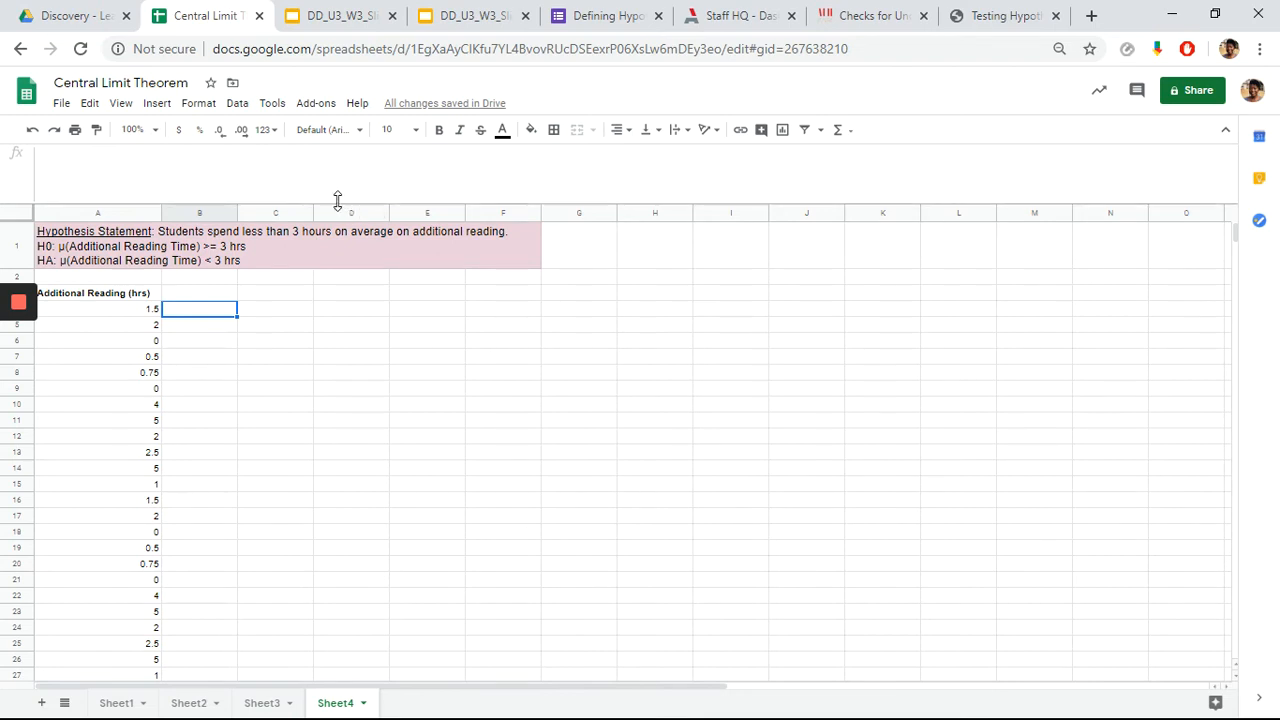
left_click_drag(337, 200, 351, 149)
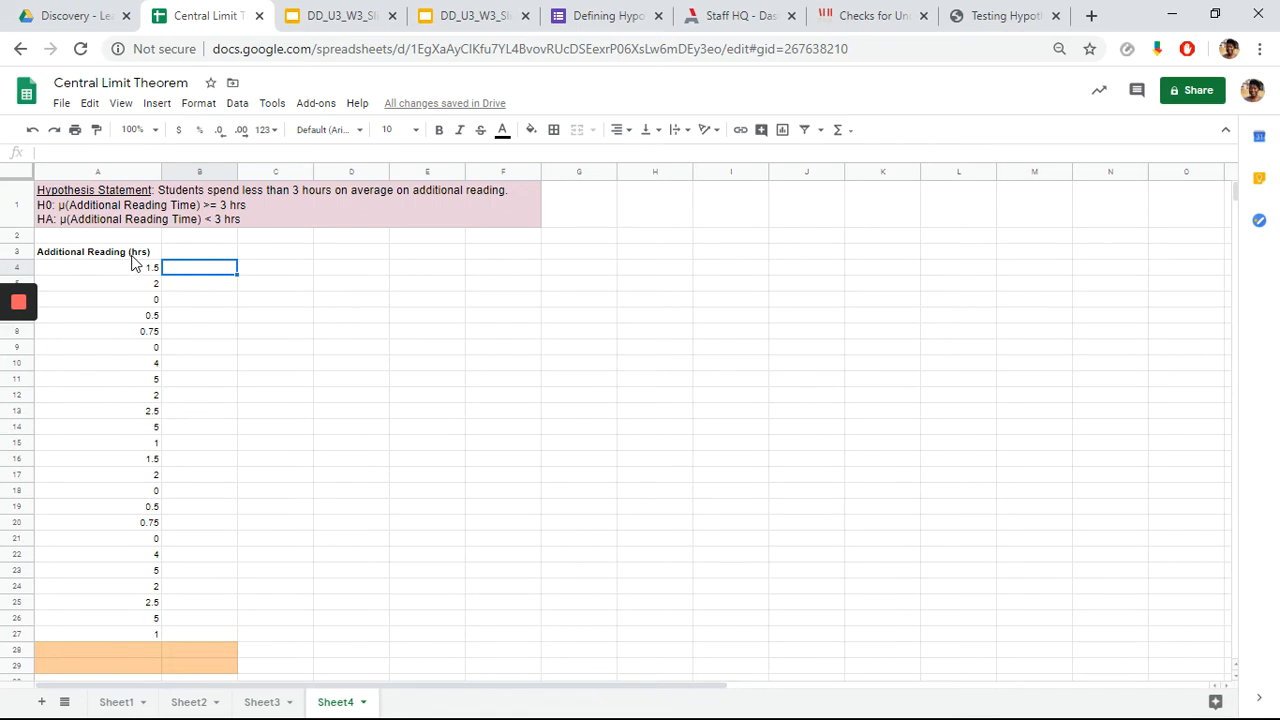
Examine the summary statistics of the additional reading hours in A4:A27 and look through the first individual values.
left_click_drag(137, 272, 146, 636)
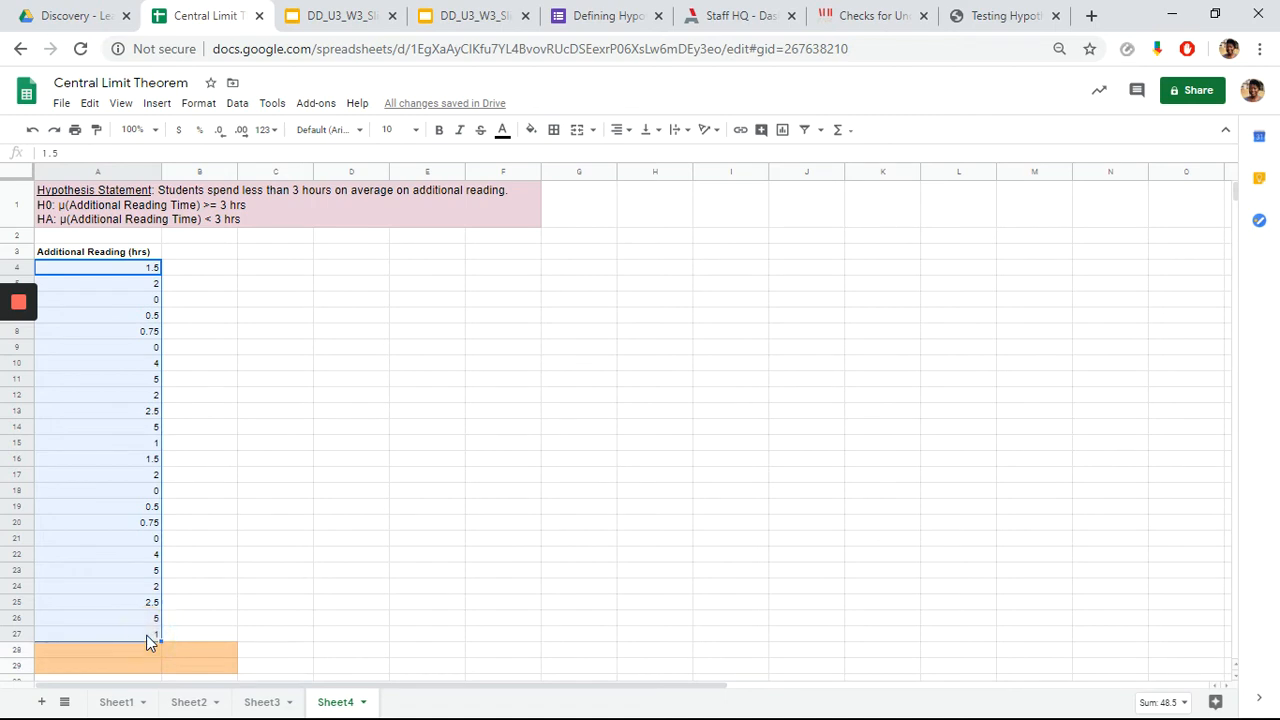
left_click(1182, 702)
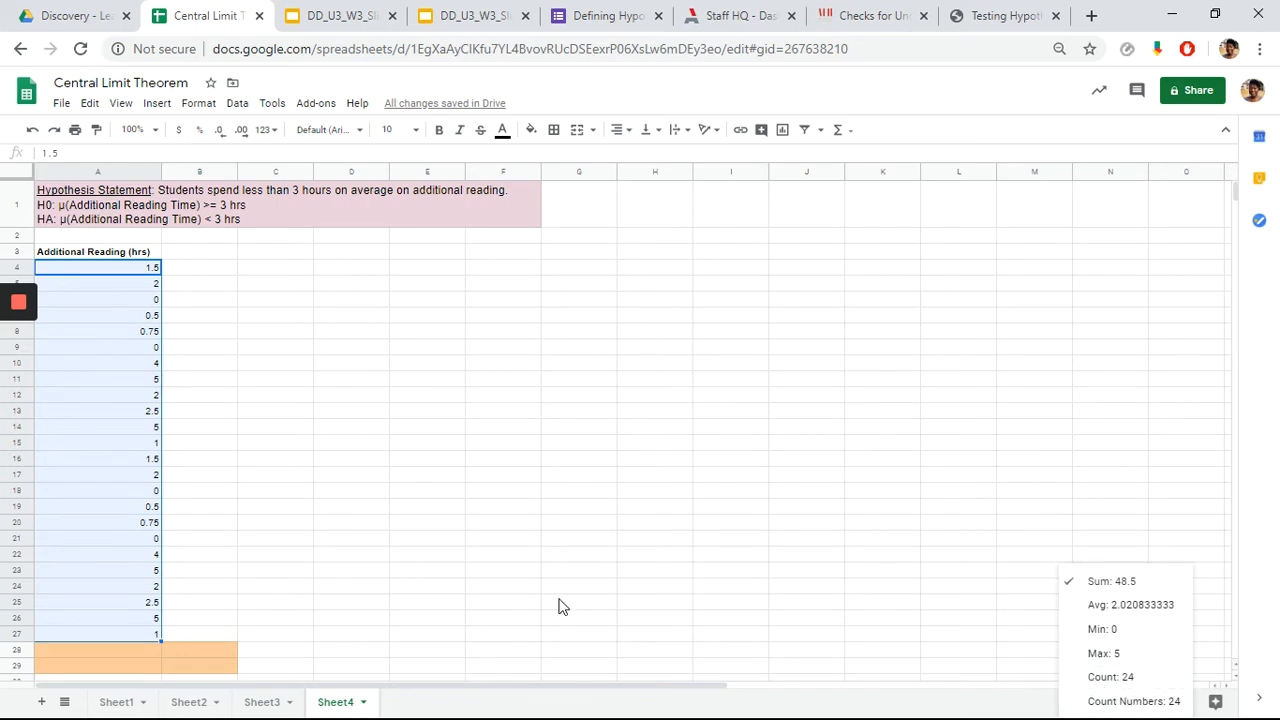
left_click(147, 274)
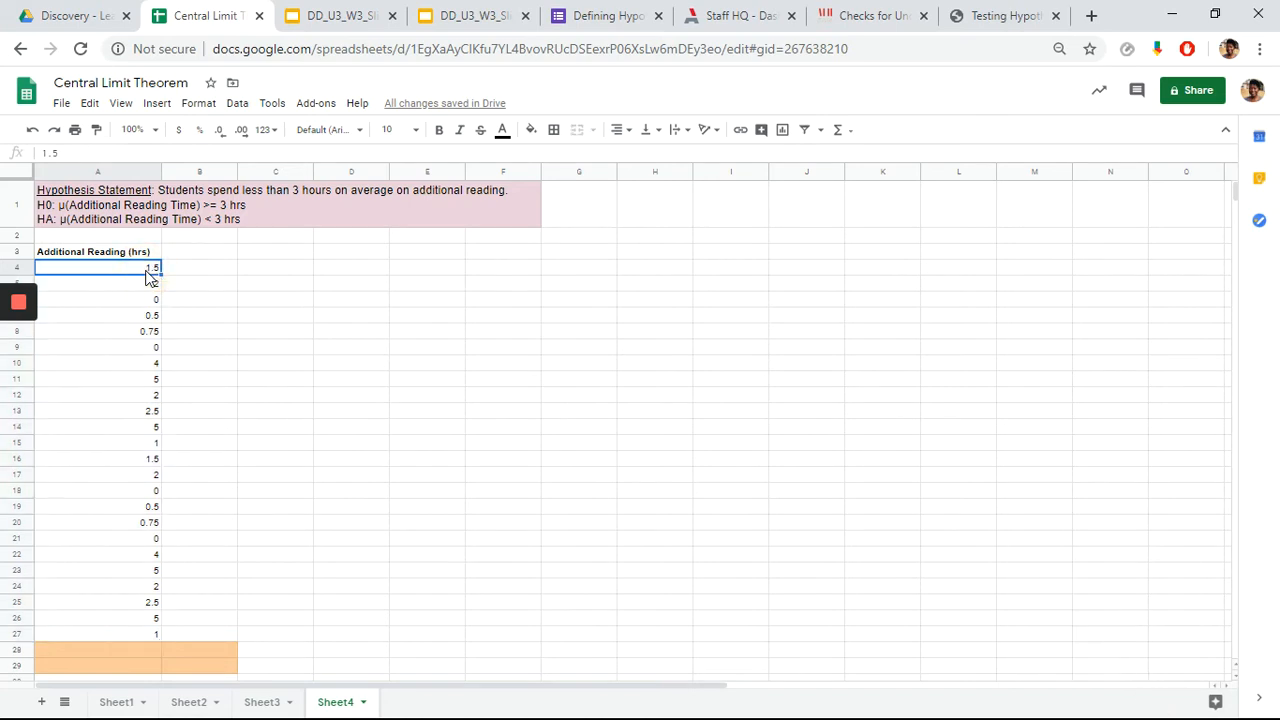
left_click(137, 288)
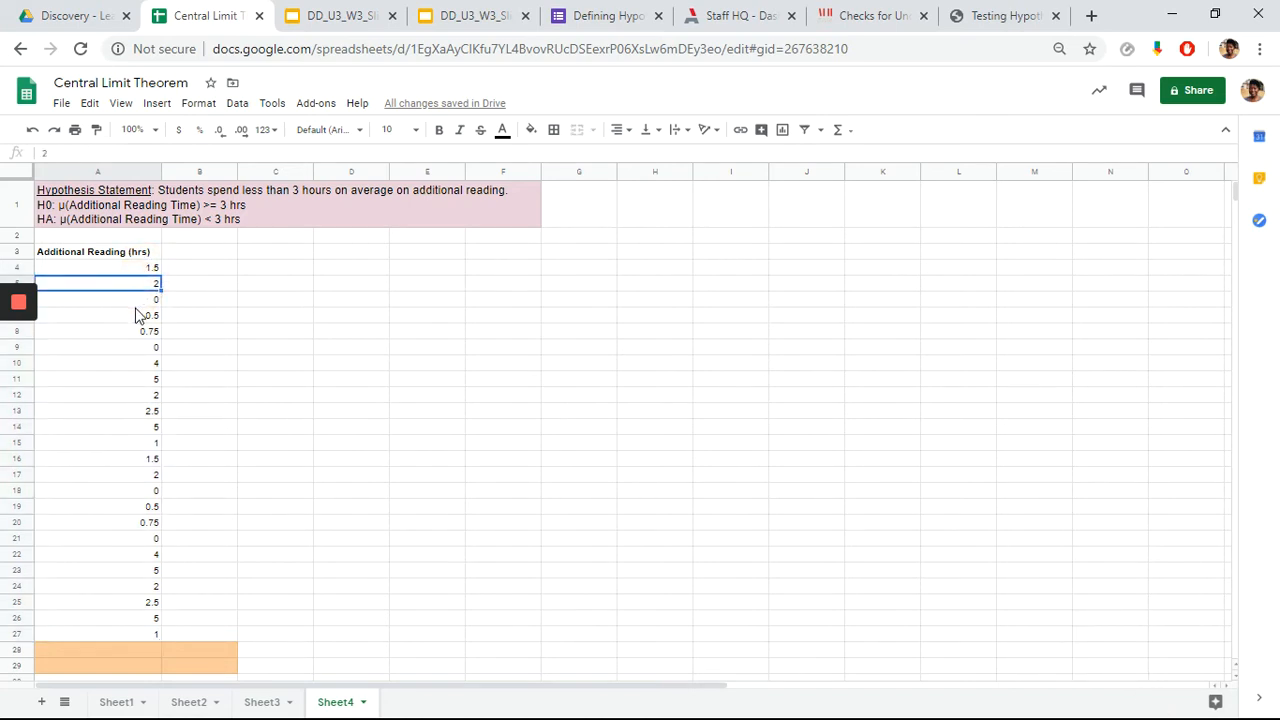
left_click(140, 299)
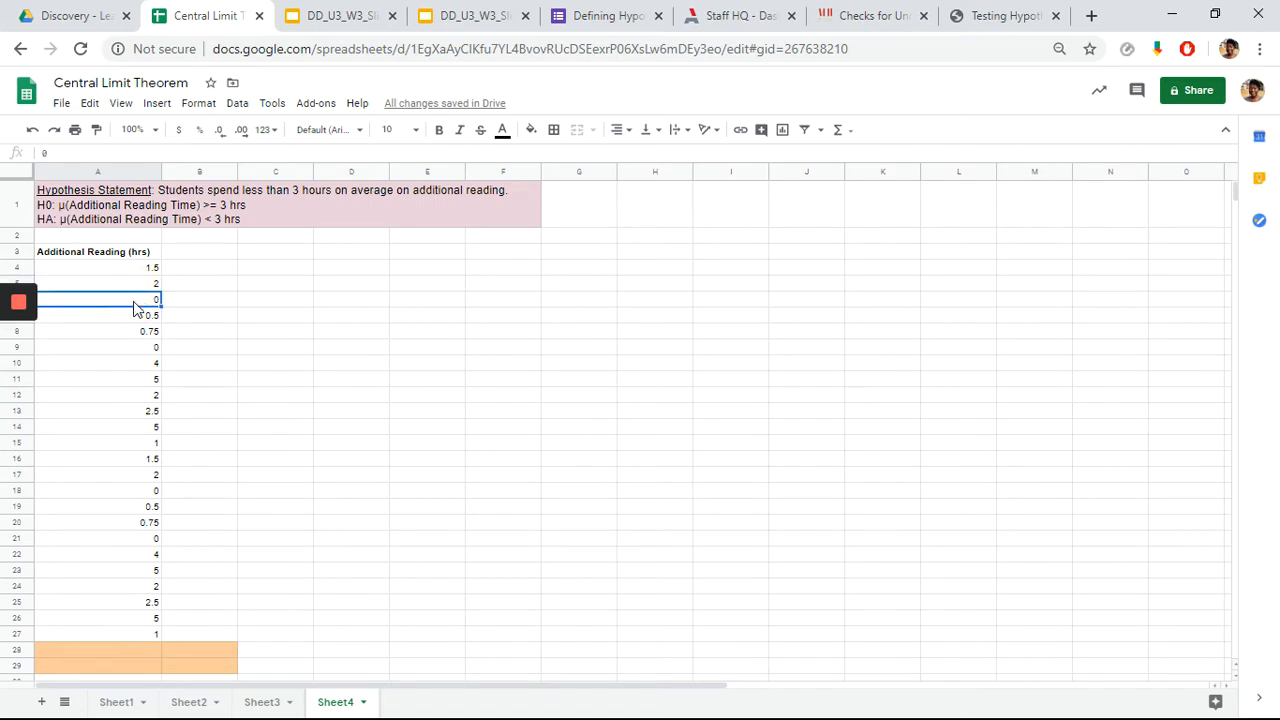
left_click(130, 316)
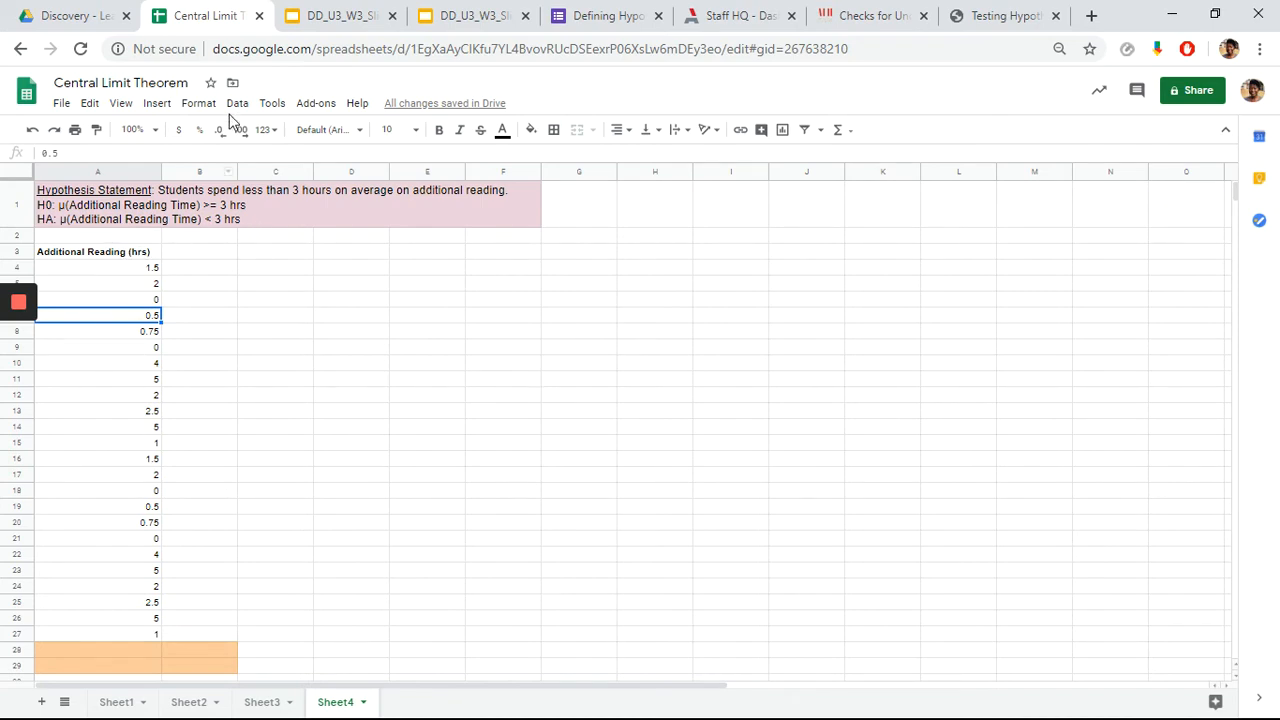
Start the XLMiner Analysis ToolPak add-on.
left_click(309, 105)
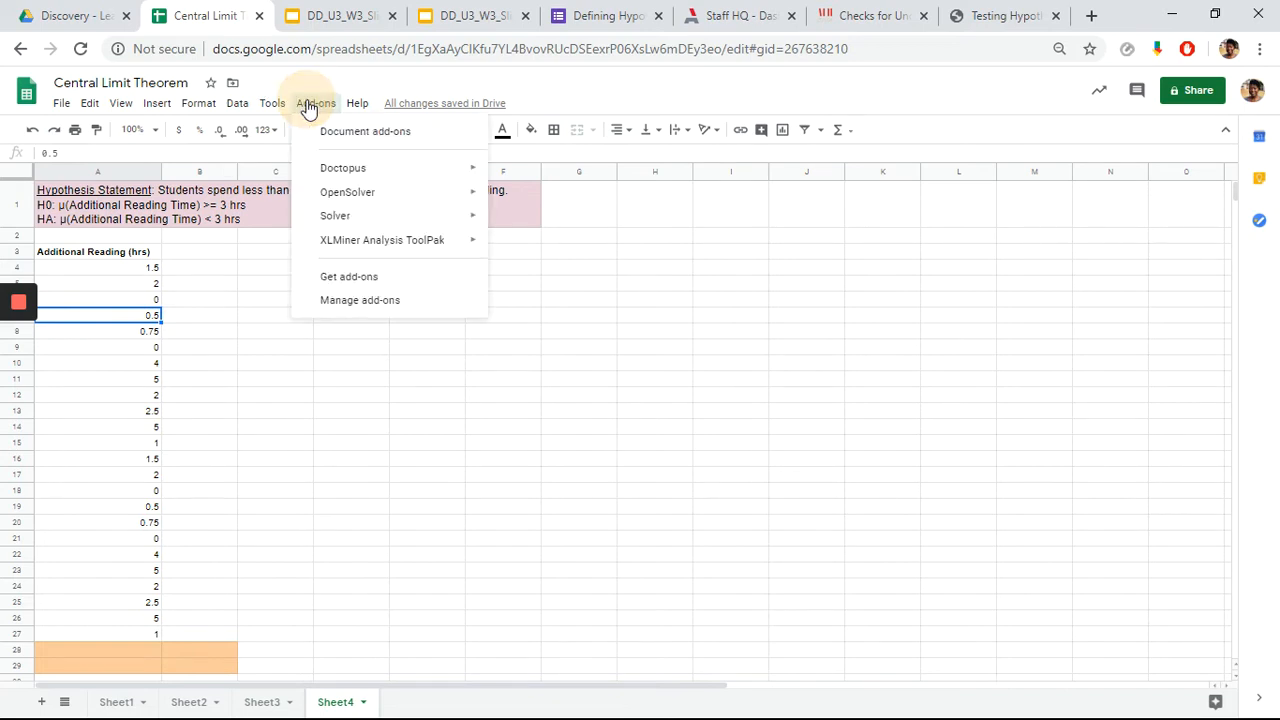
mouse_move(438, 250)
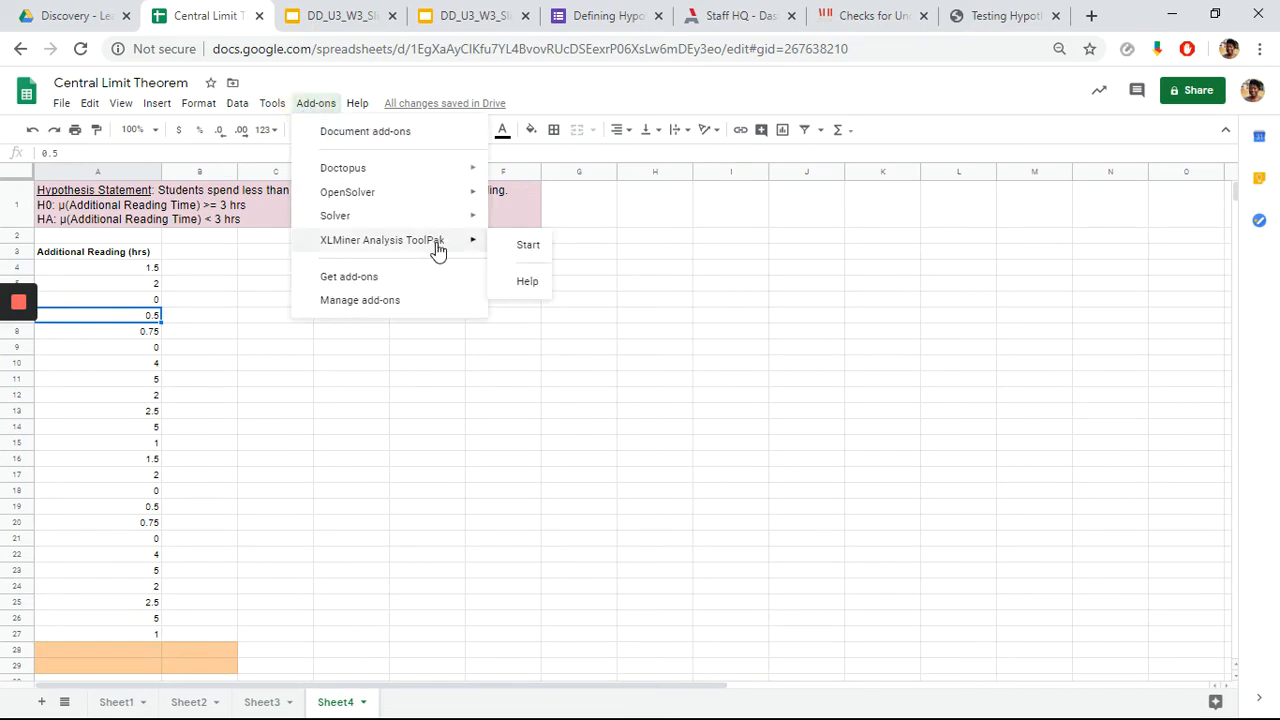
left_click(522, 246)
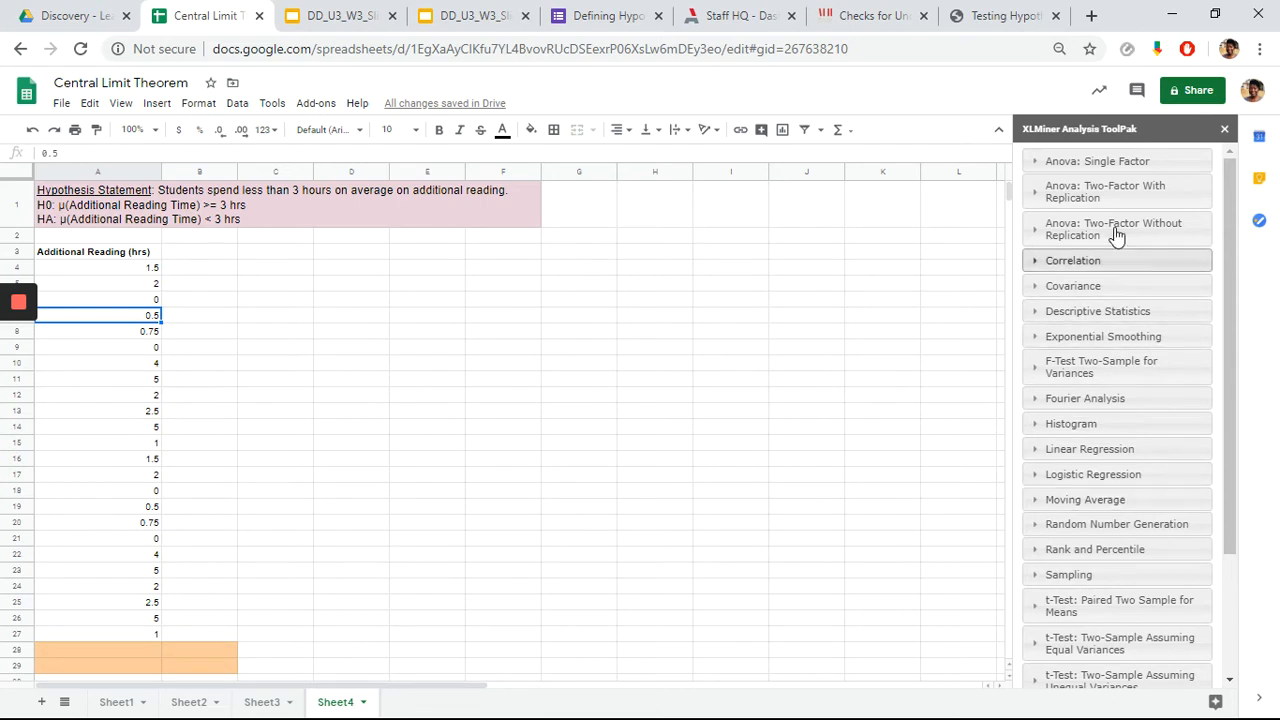
Open the options for the t-Test: Two-Sample Assuming Unequal Variances.
scroll(1100, 462, "down", 3)
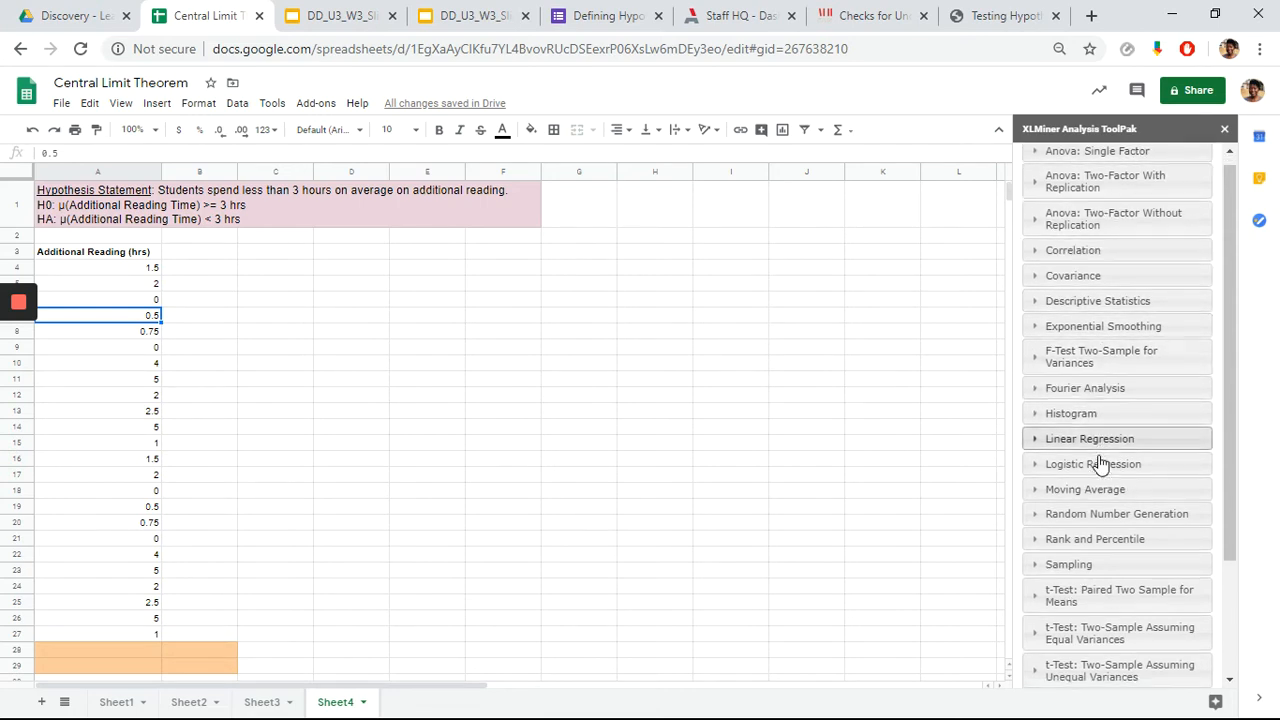
scroll(1100, 462, "down", 1)
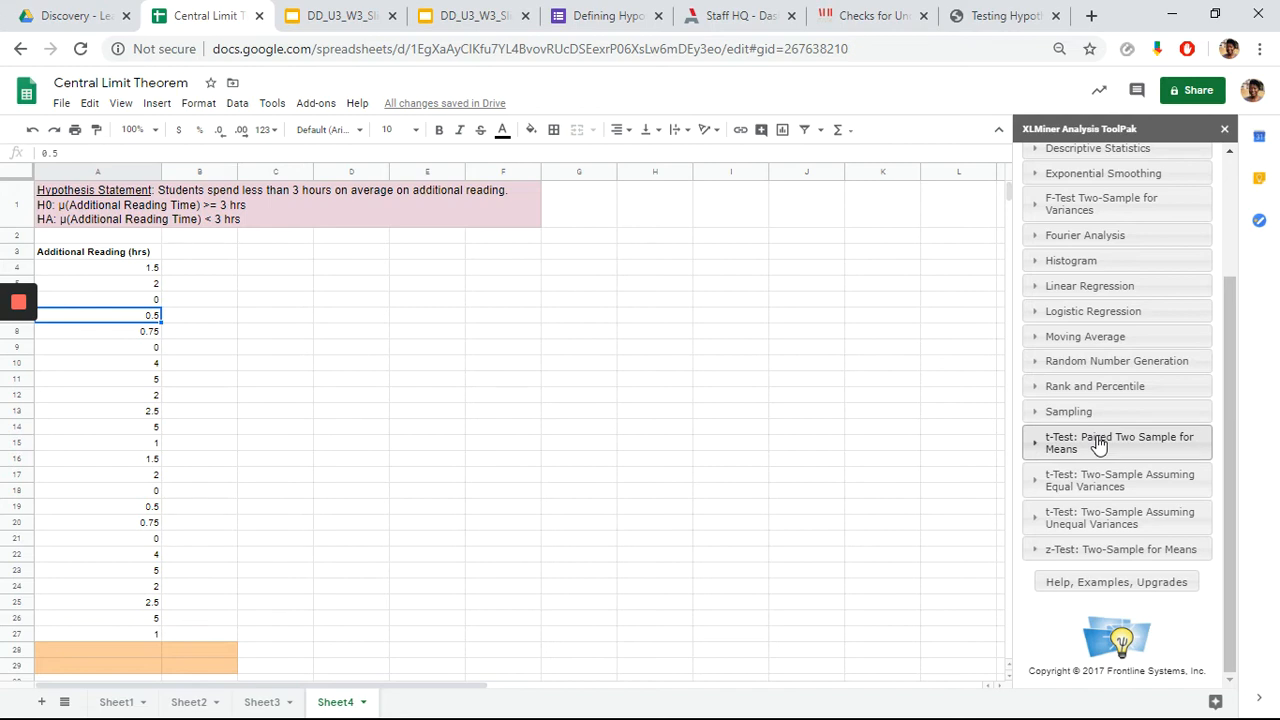
left_click(1137, 526)
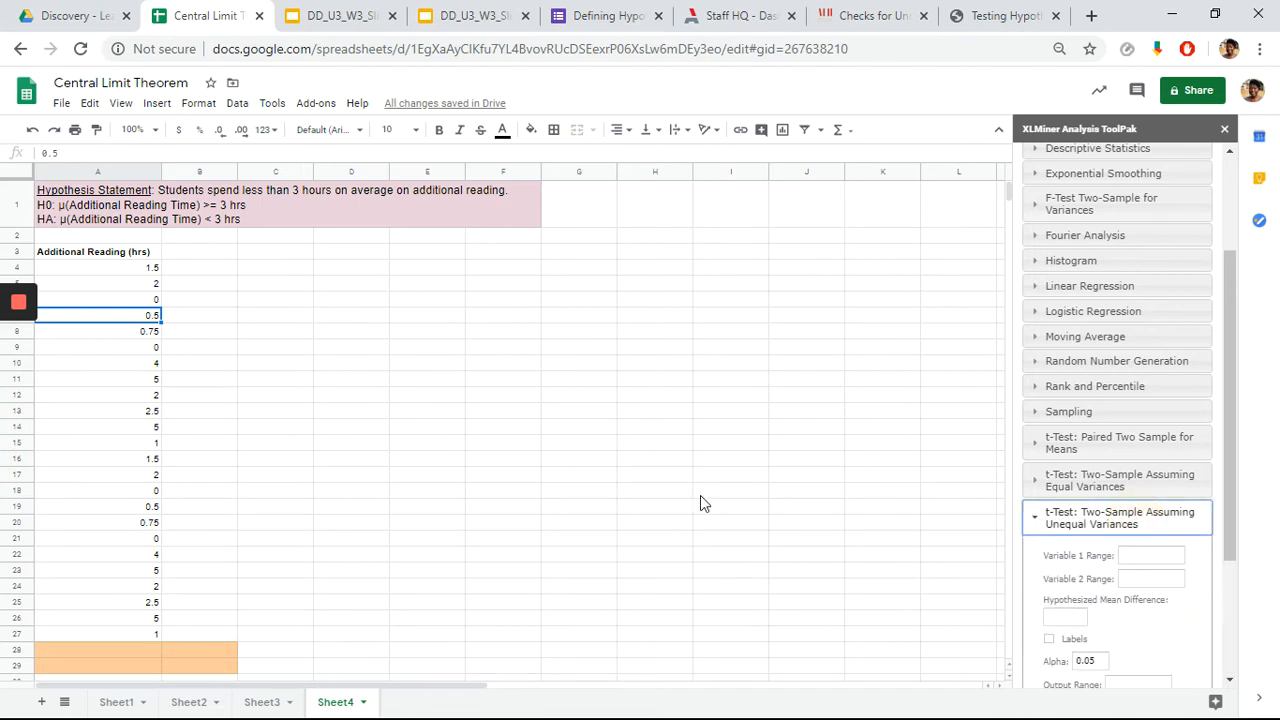
Enter the column header "DV(2nd sample)" in cell B3 beside the additional reading header.
scroll(654, 497, "down", 1)
scroll(655, 497, "up", 1)
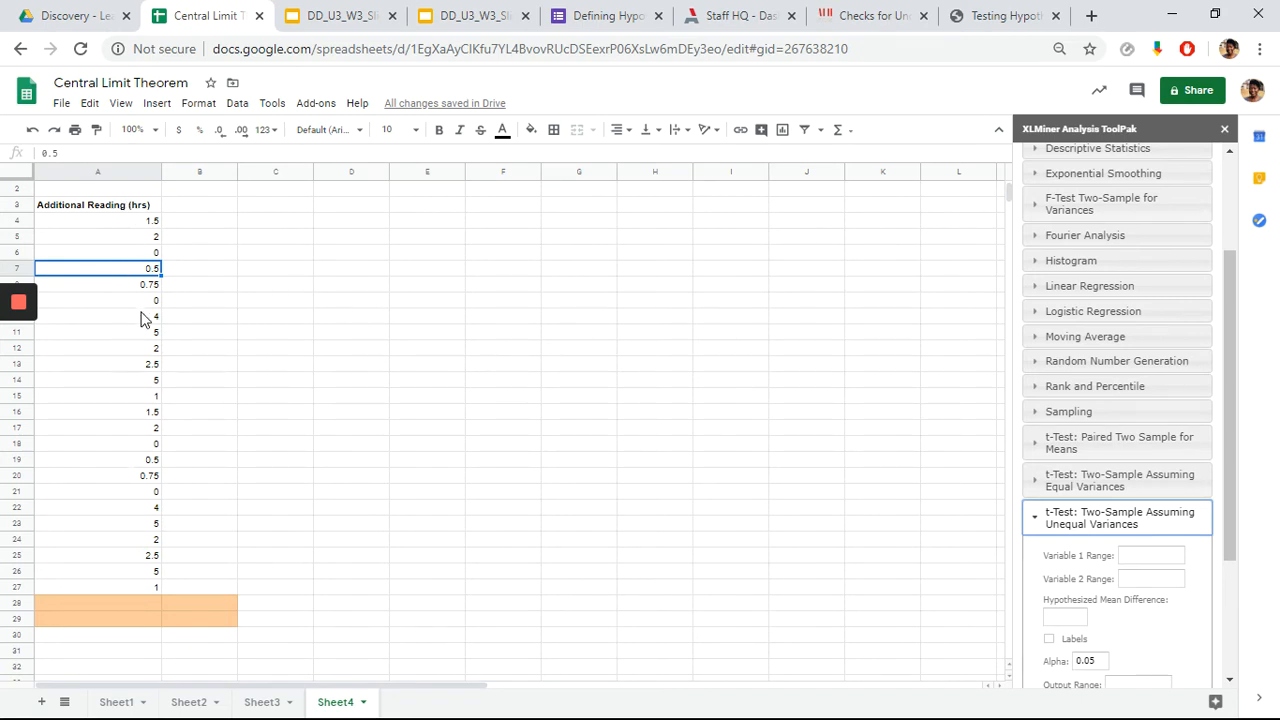
left_click(221, 209)
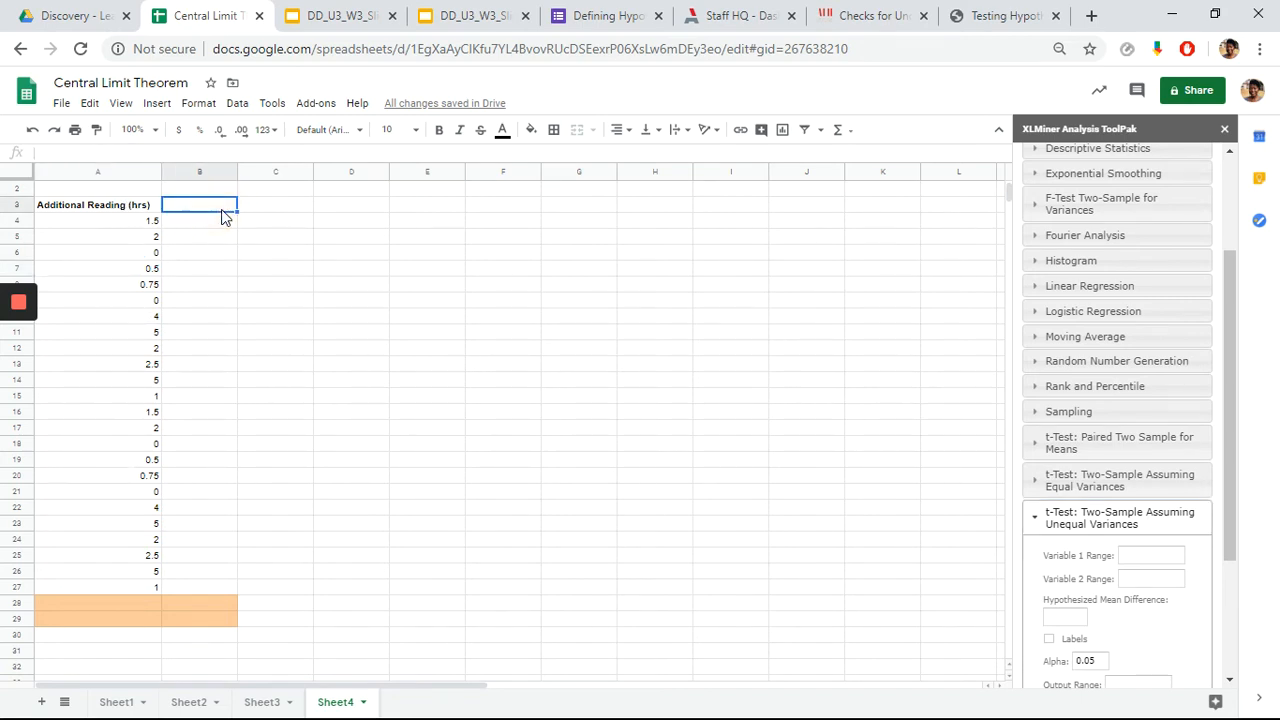
type("DV(2nd)")
key("BackSpace")
type("sample)")
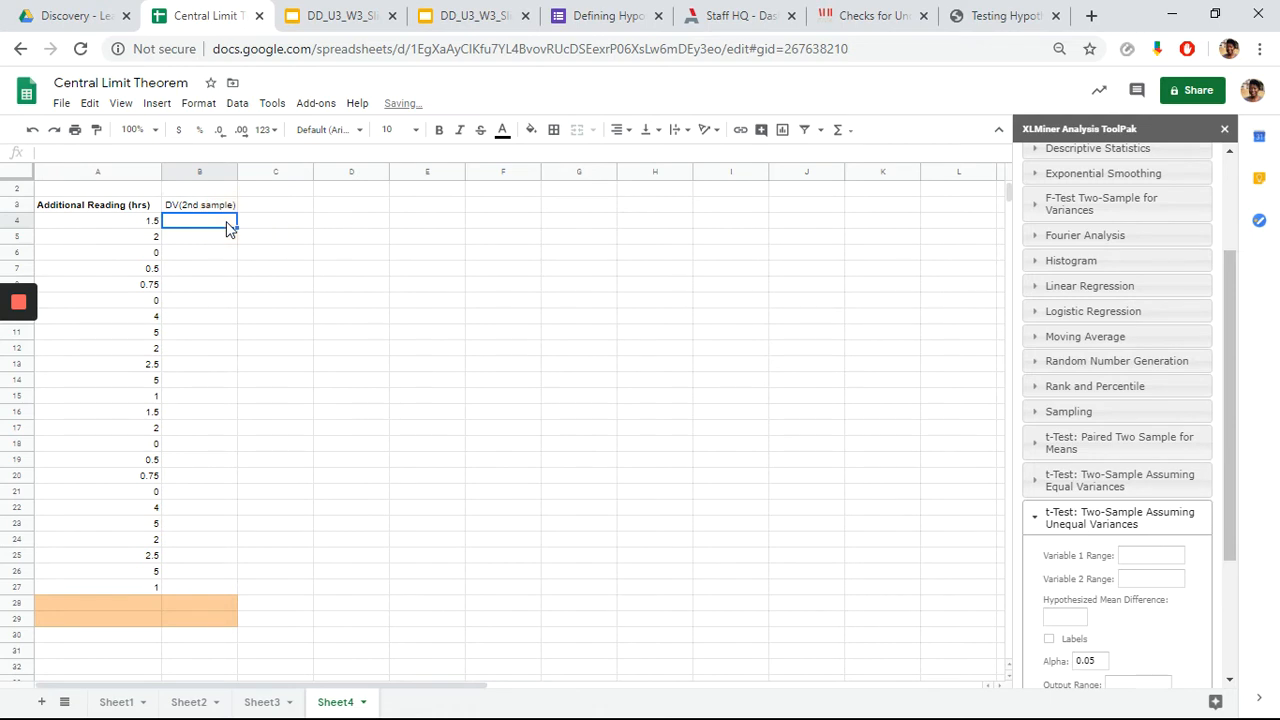
Fill cells B4 through B11 of the second sample column with 0.
type("0")
key("Return")
type("0")
key("Return")
type("0")
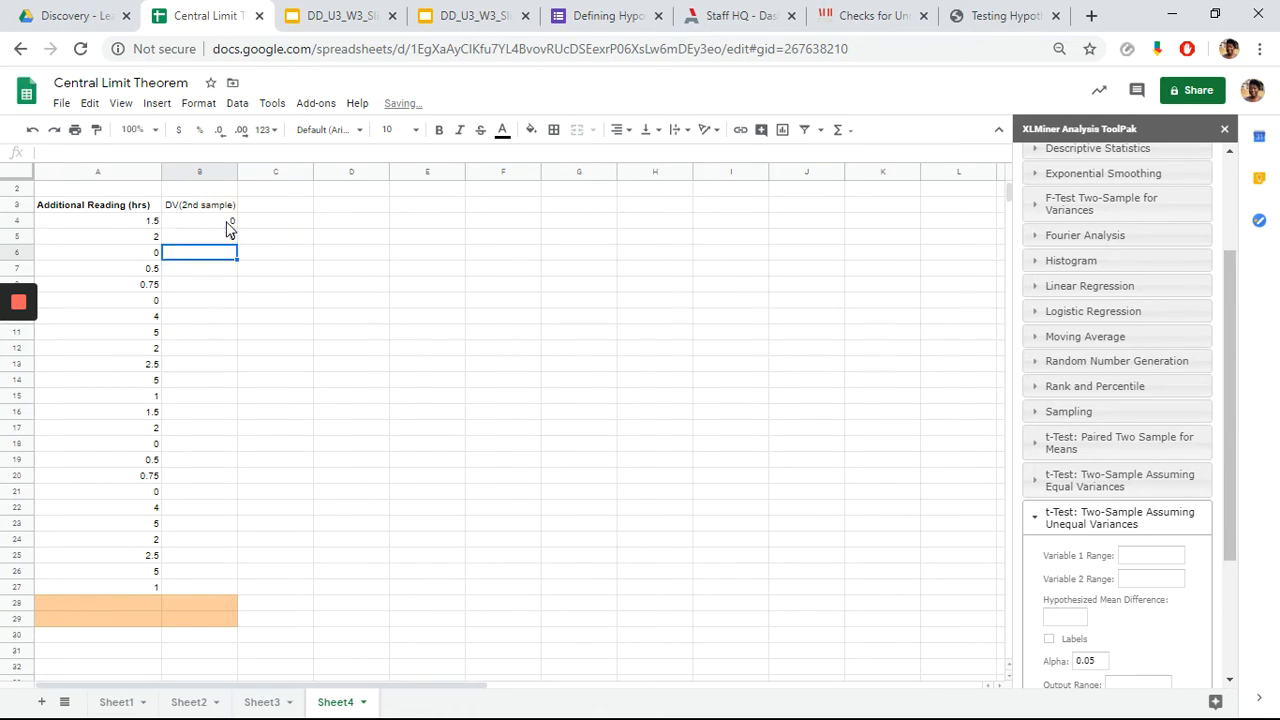
key("Return")
type("0")
key("Return")
type("0")
key("Return")
type("0")
key("Return")
type("0")
key("Return")
type("0")
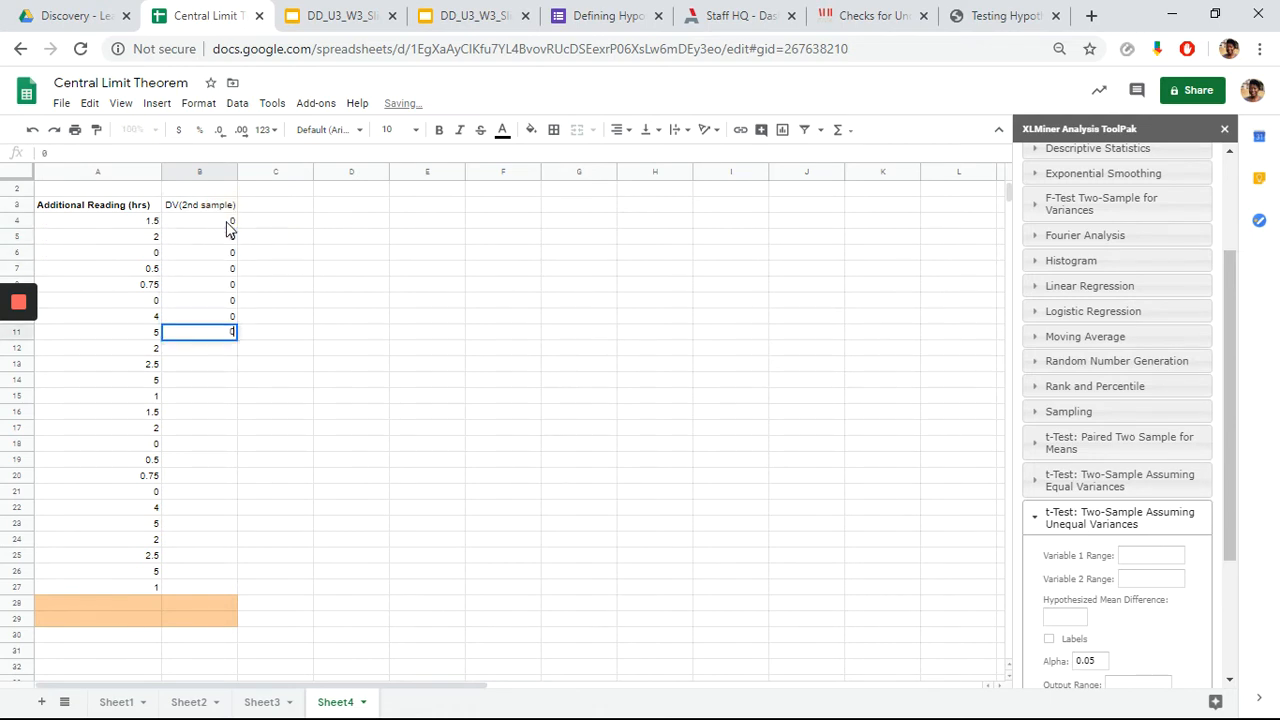
left_click(327, 256)
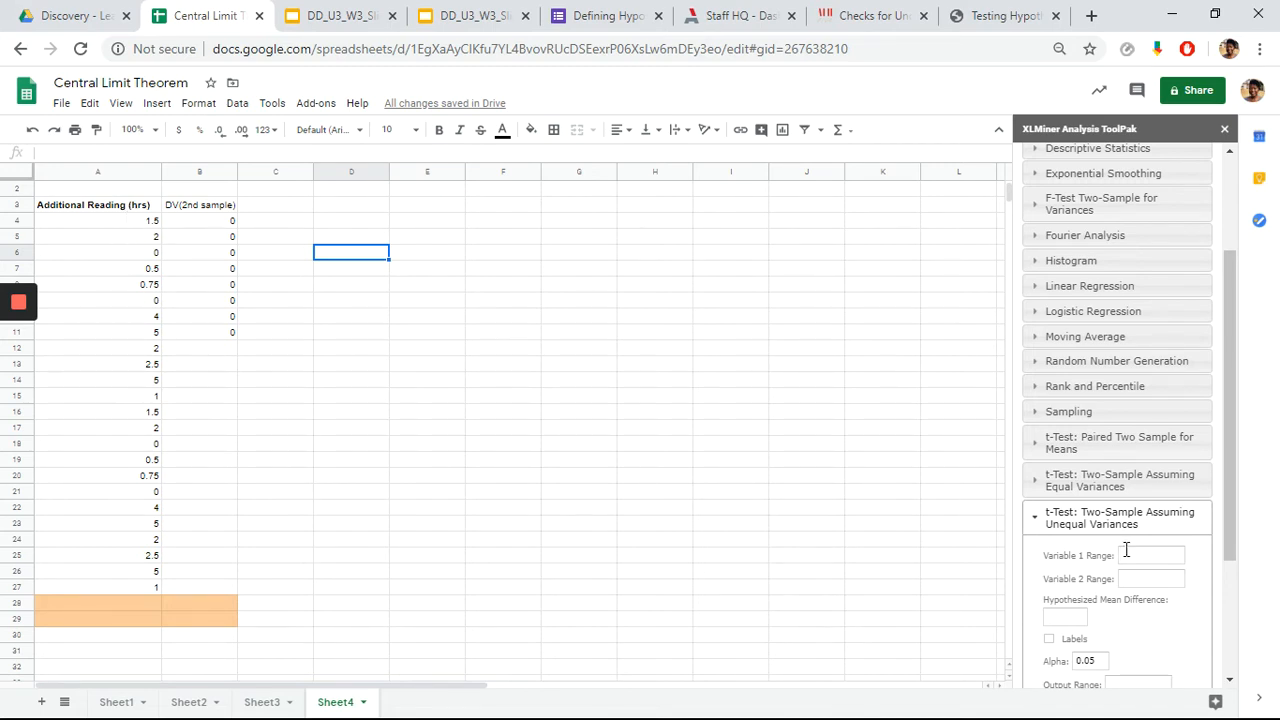
Set the t-test's Variable 1 Range to A3:A27 and its Variable 2 Range to B3:B11.
scroll(1126, 549, "down", 3)
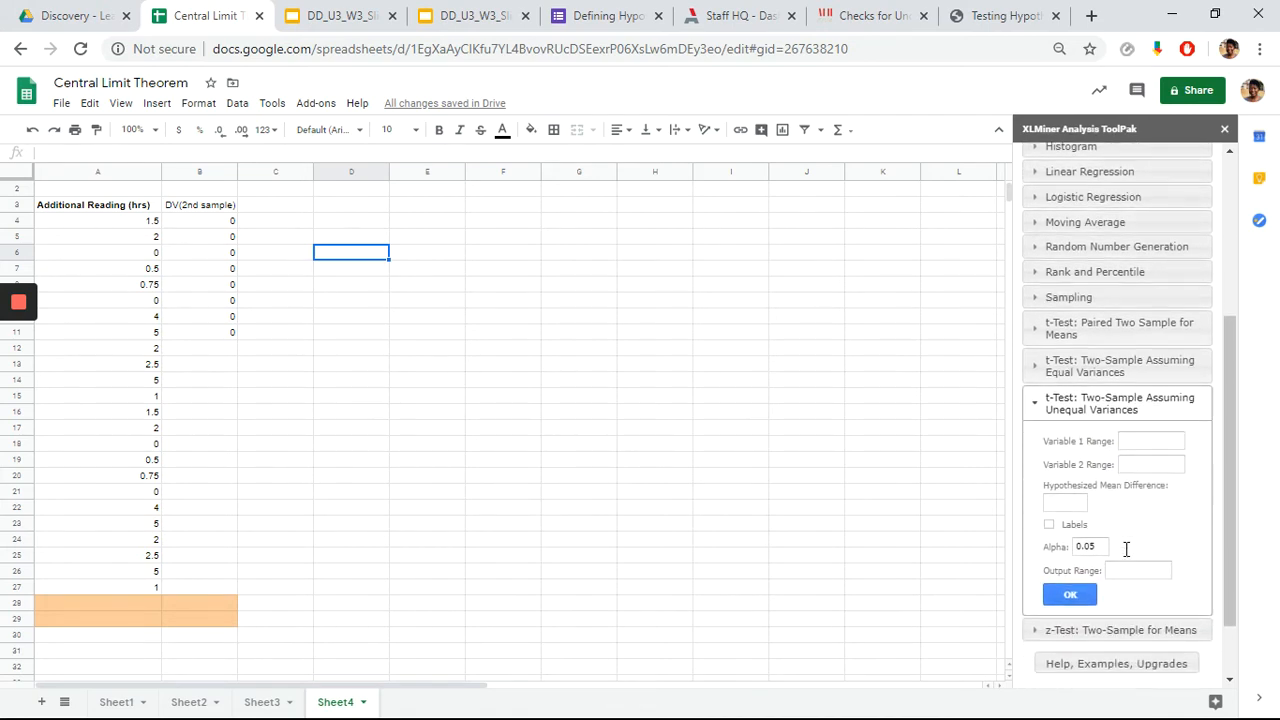
scroll(1126, 549, "down", 1)
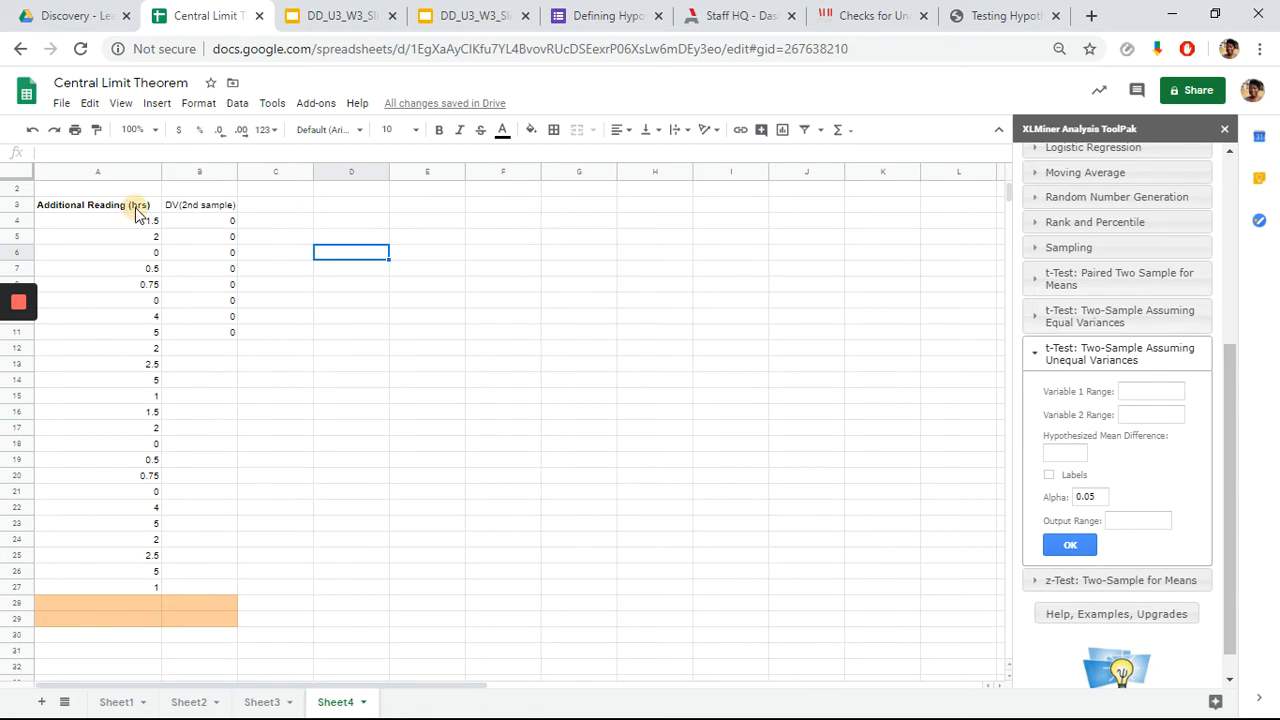
mouse_move(136, 212)
left_mouse_down()
mouse_move(125, 426)
mouse_move(143, 617)
mouse_move(148, 597)
left_mouse_up()
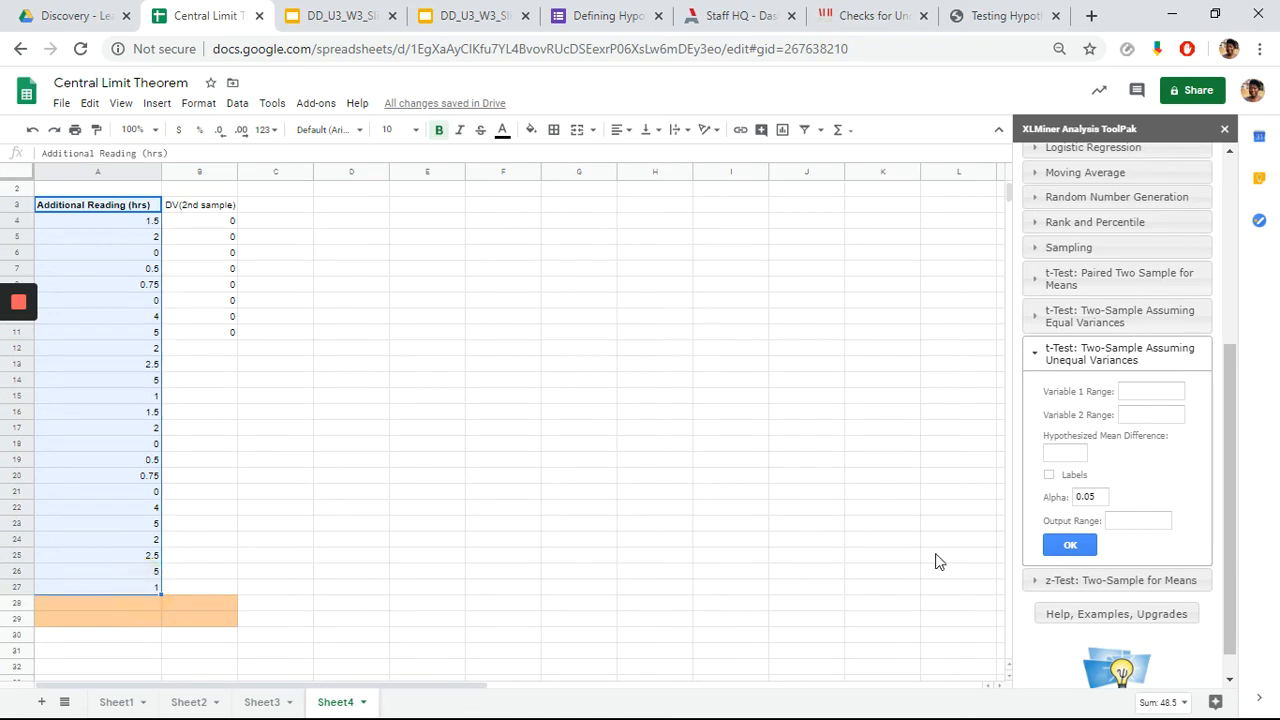
left_click(1159, 391)
left_click(208, 206)
left_click_drag(208, 204, 200, 332)
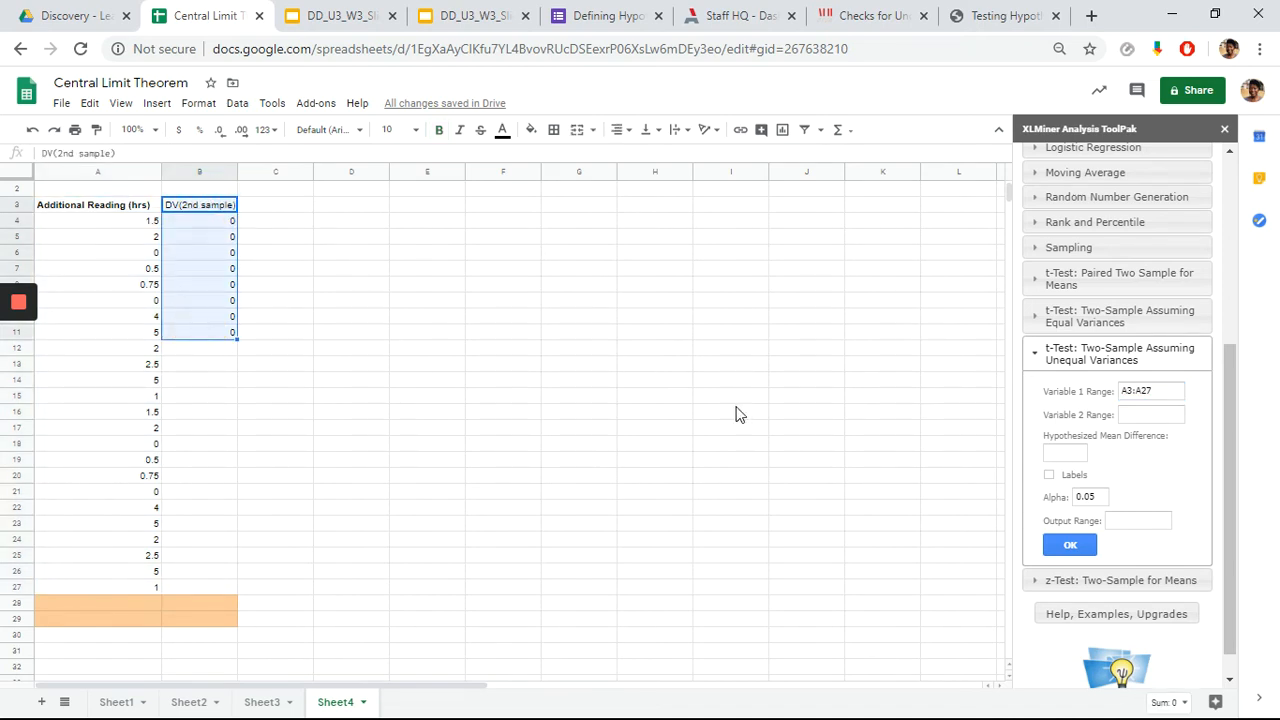
left_click(1158, 416)
Set the t-test's Hypothesized Mean Difference to 3 and enable the Labels option.
left_click(1064, 452)
scroll(623, 359, "up", 1)
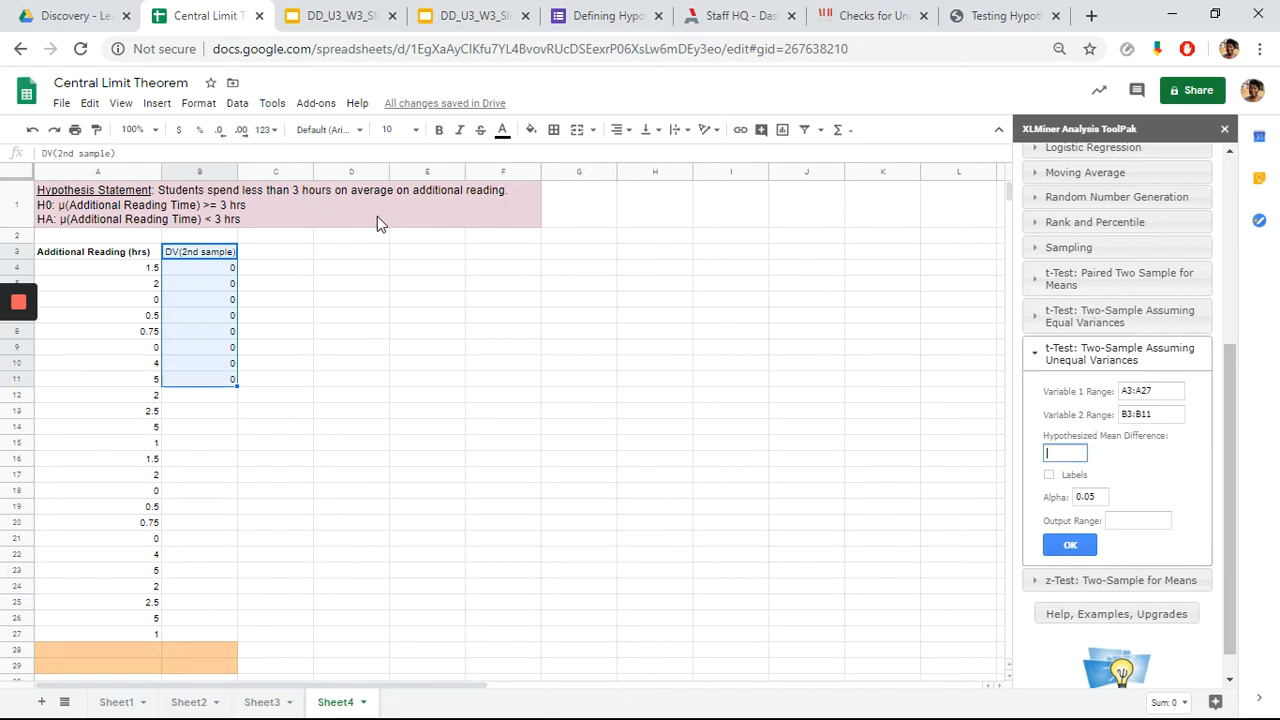
left_click(1065, 457)
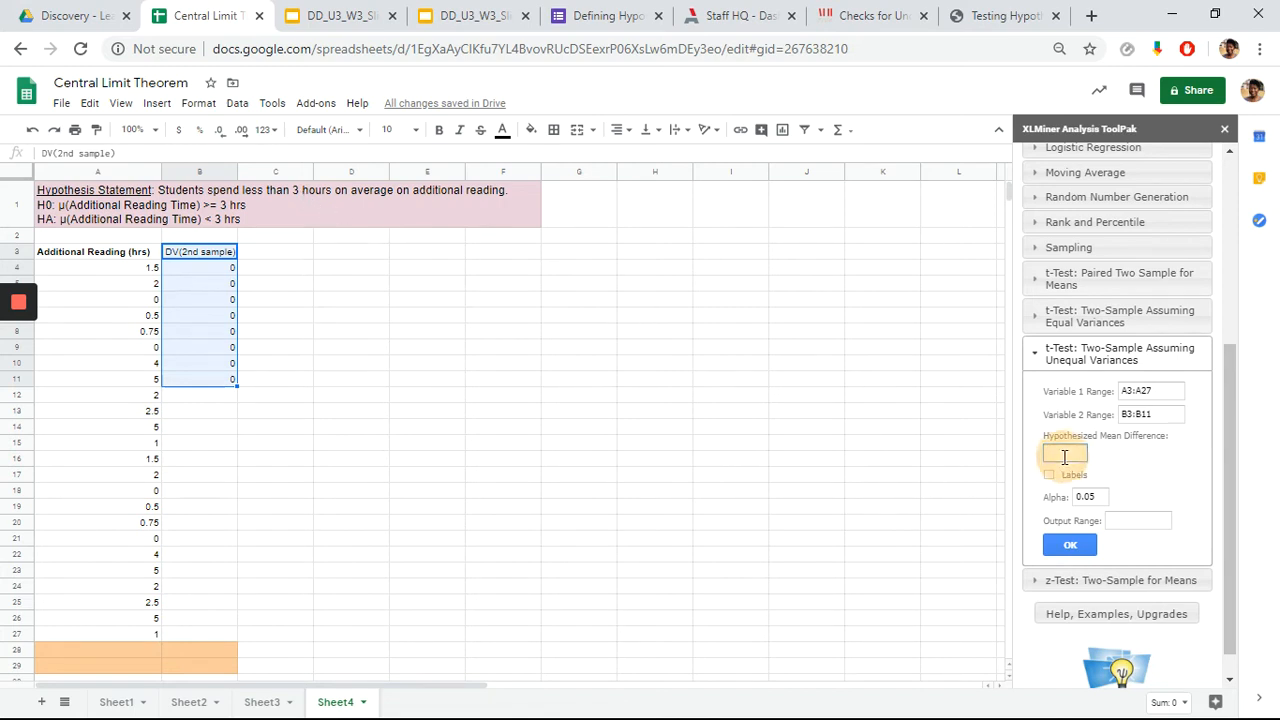
type("3")
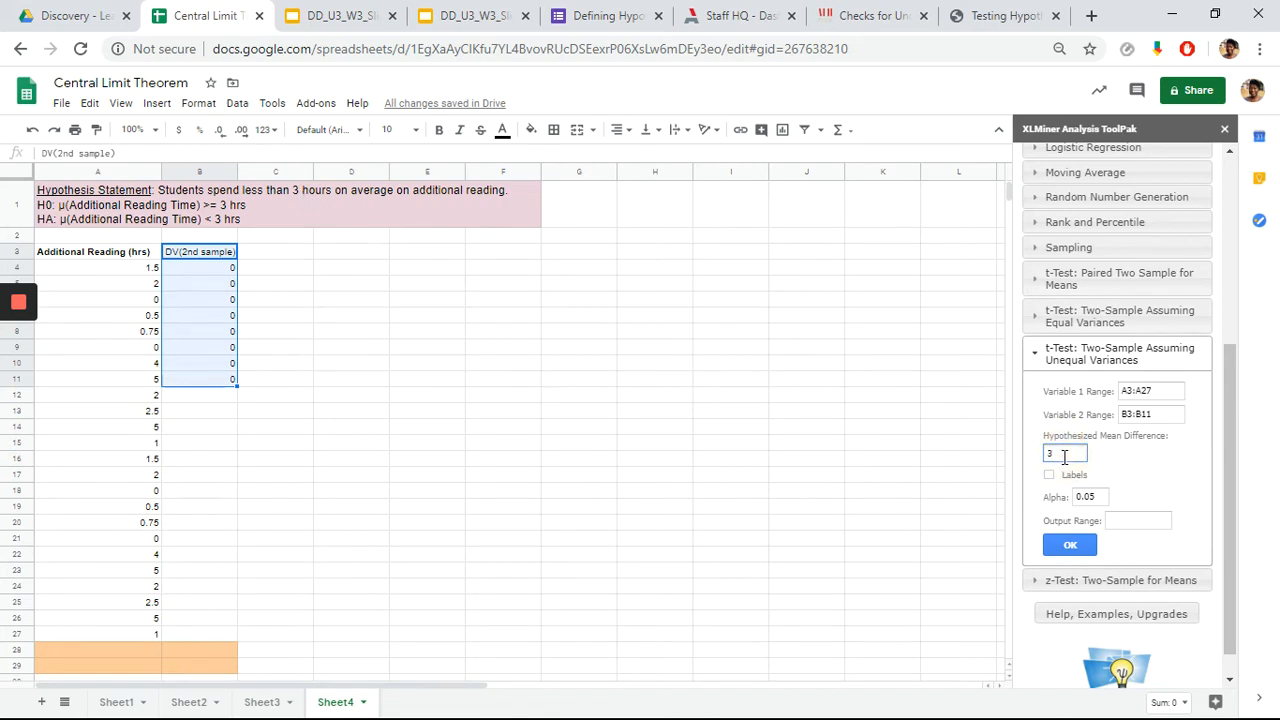
double_click(1072, 460)
left_click(1049, 477)
Set the t-test's Output Range to E3 and run the test.
left_click(419, 262)
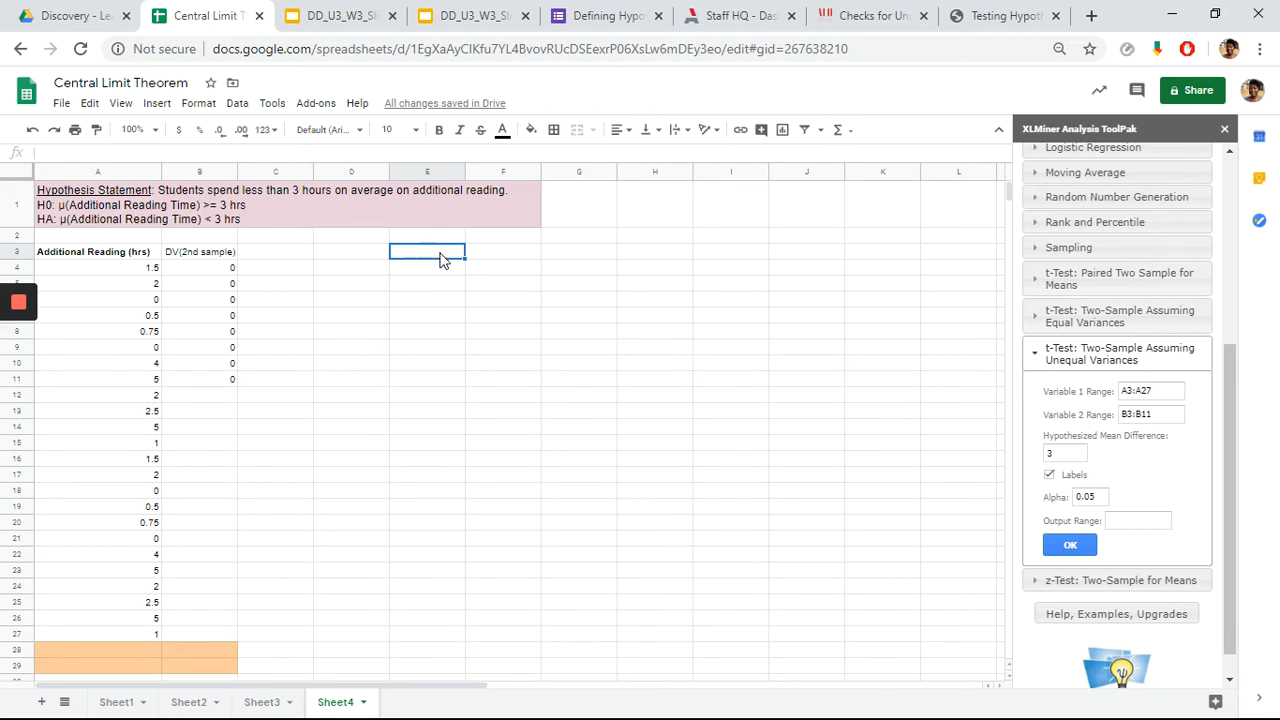
left_click(1137, 520)
type("E3")
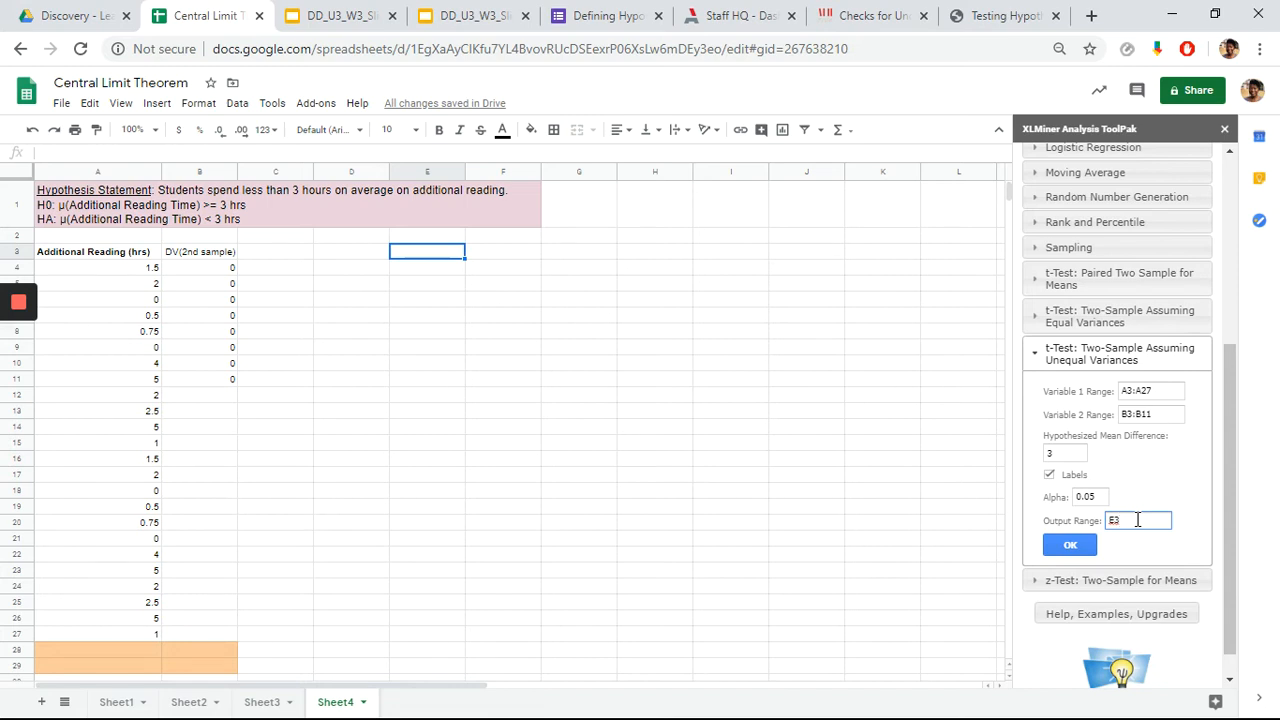
left_click(1077, 554)
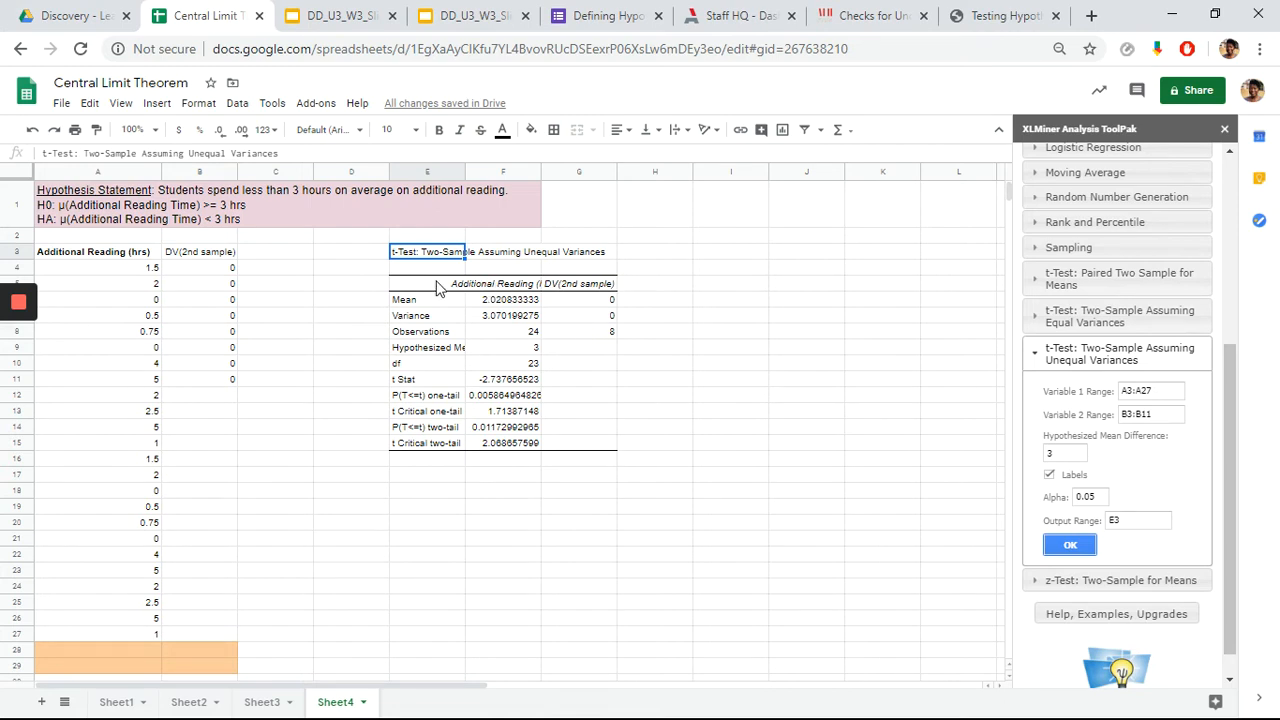
Examine the mean, variance and observations rows in the t-test output table.
left_click(428, 304)
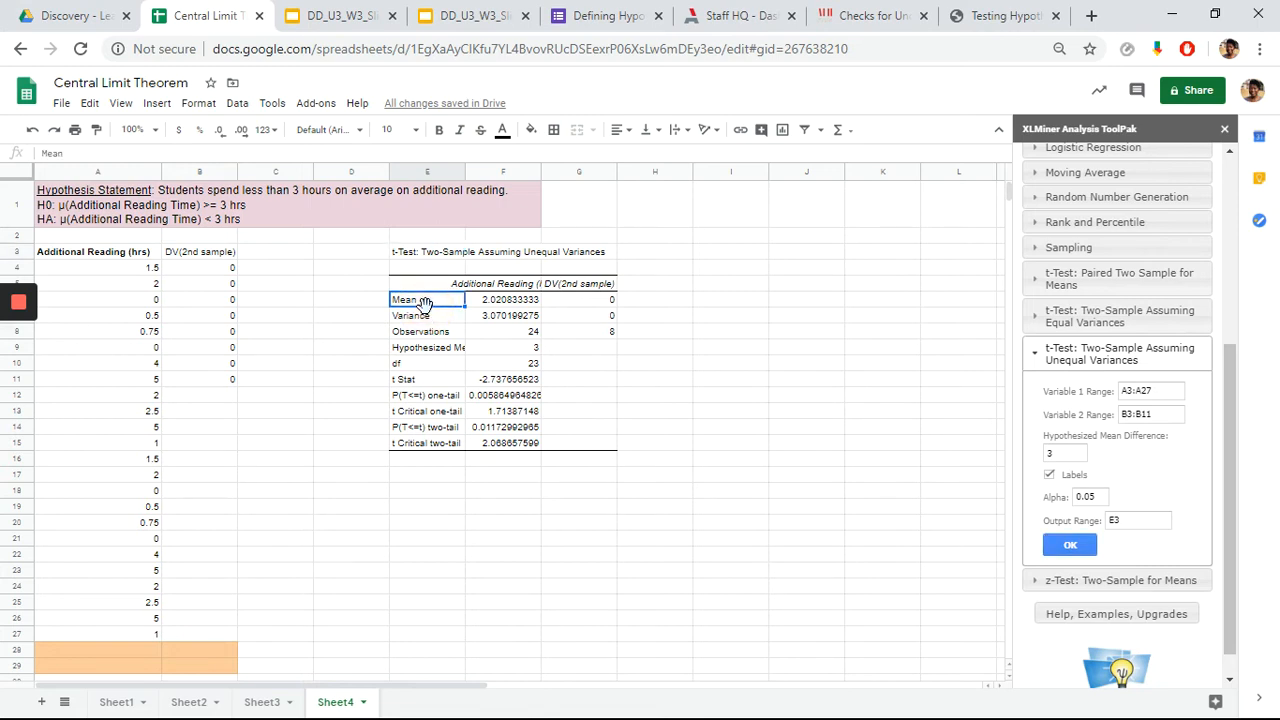
left_click(450, 318)
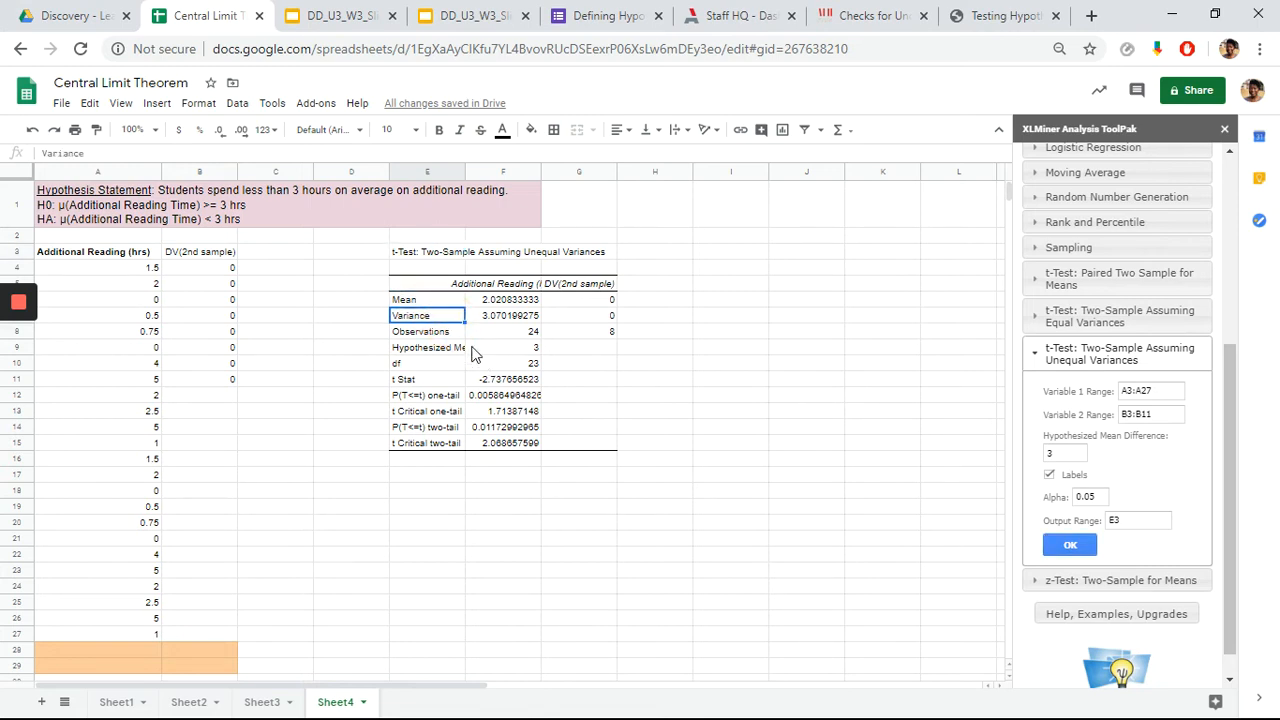
left_click(458, 333)
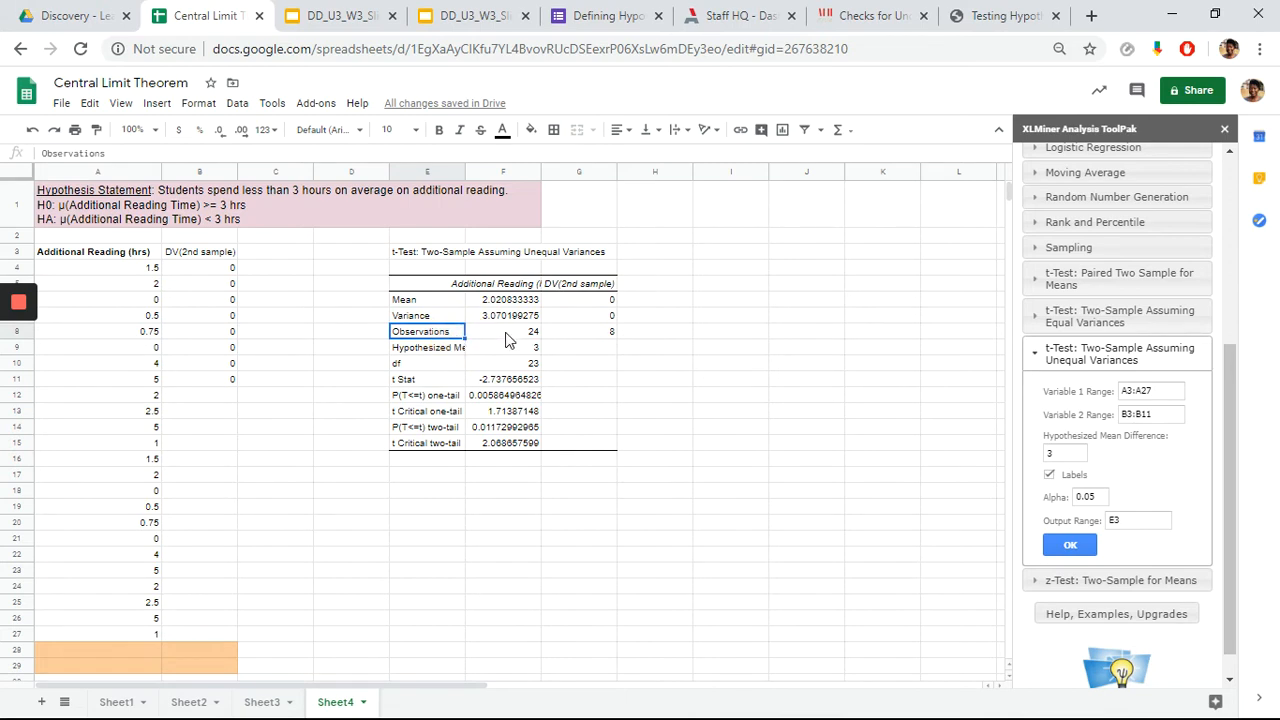
left_click(507, 336)
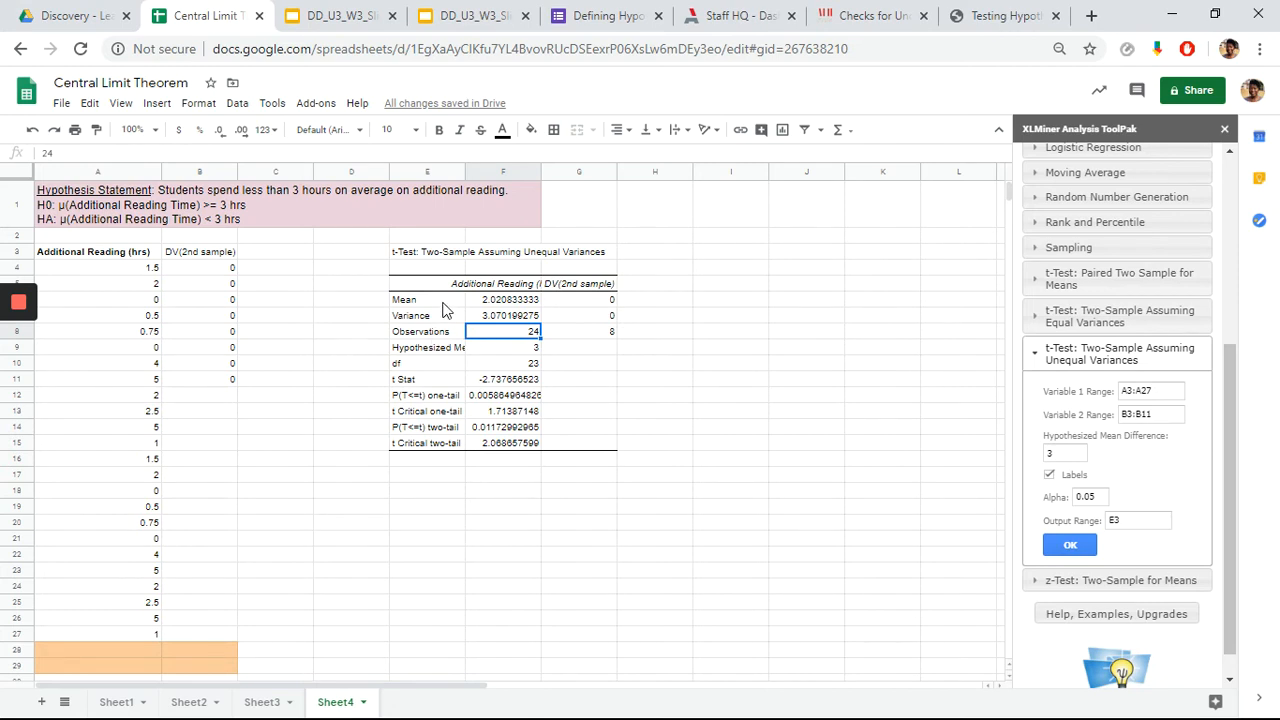
left_click_drag(443, 301, 507, 317)
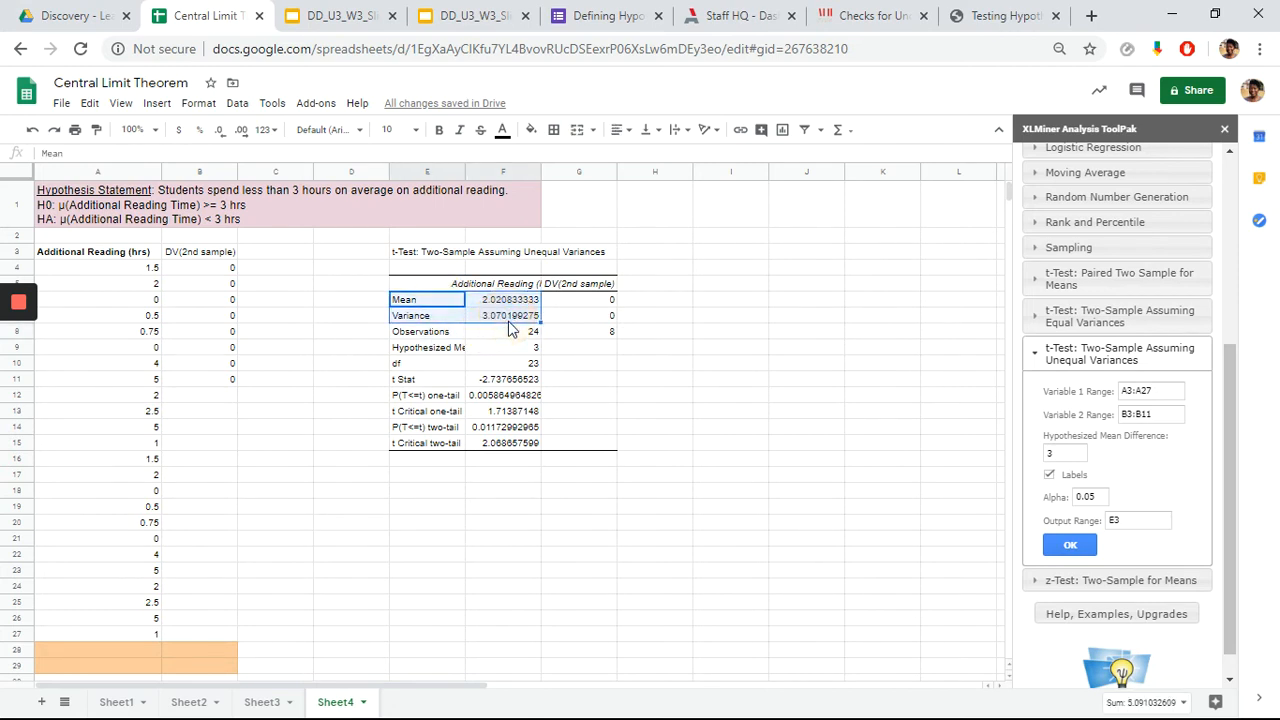
left_click(352, 316)
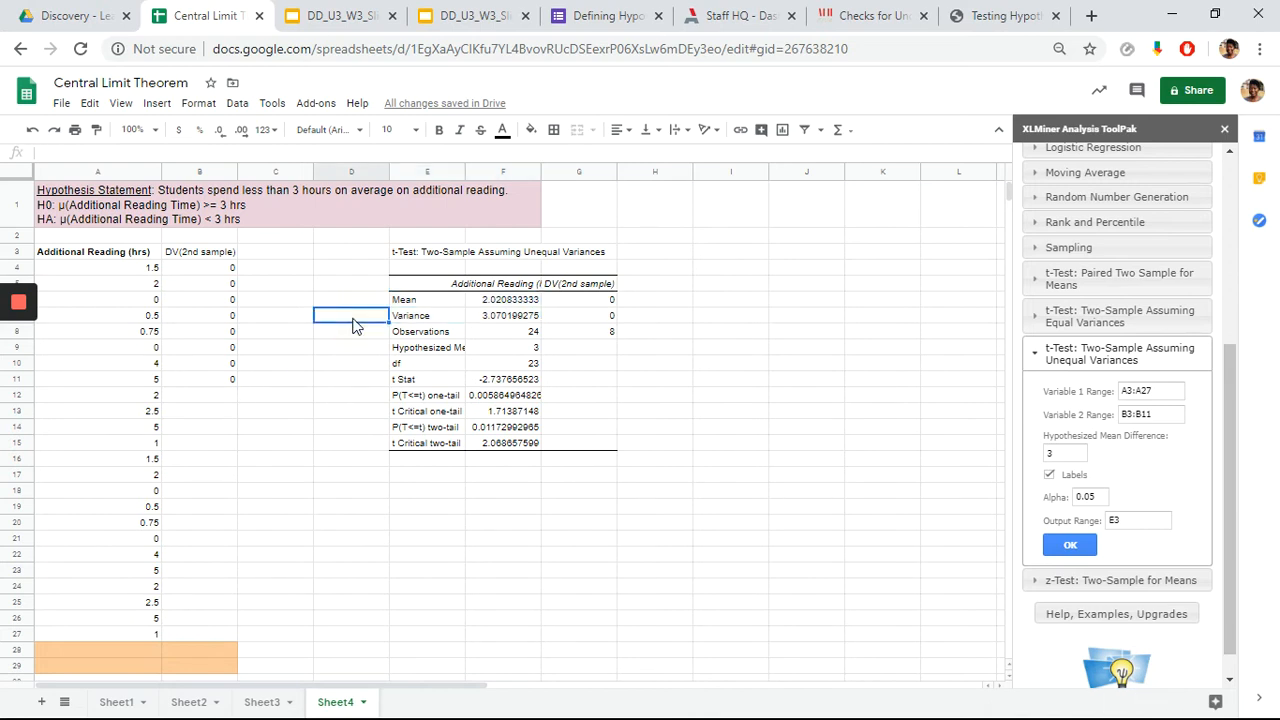
Calculate the average of the additional reading hours in A28 with =AVERAGE(A4:A27) and label it "Mean" in B28.
left_click(146, 653)
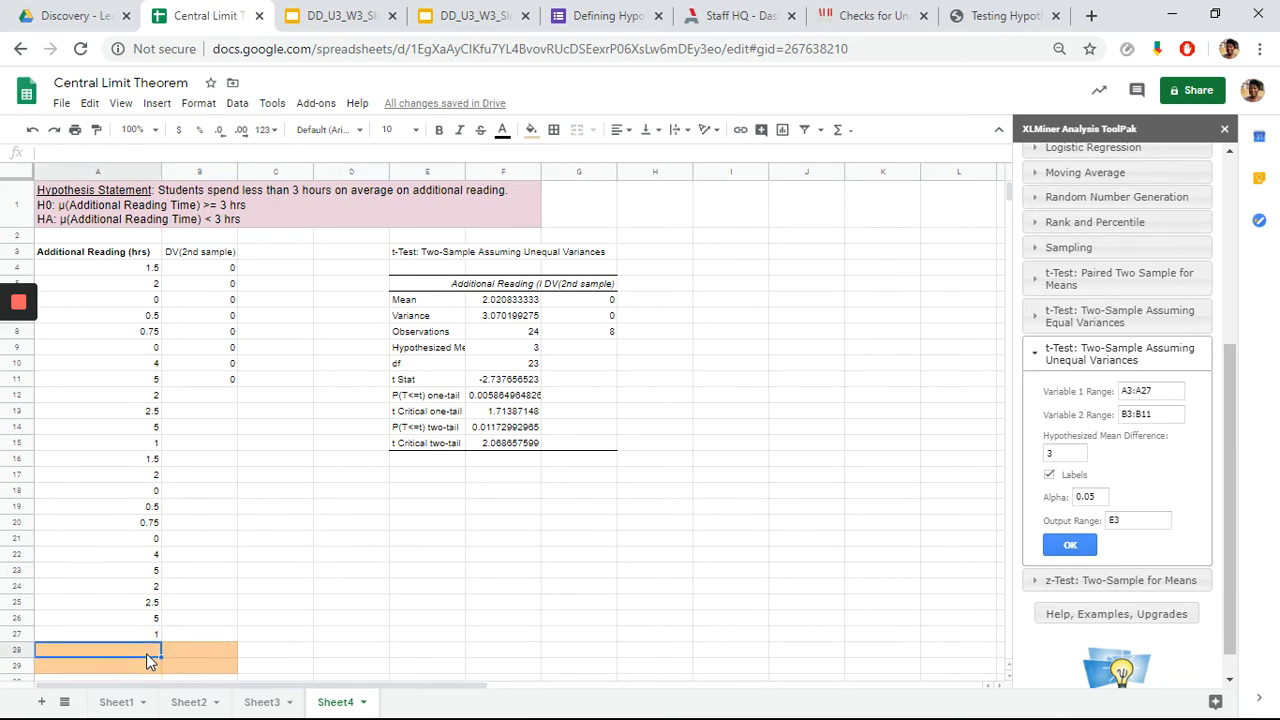
type("=aver")
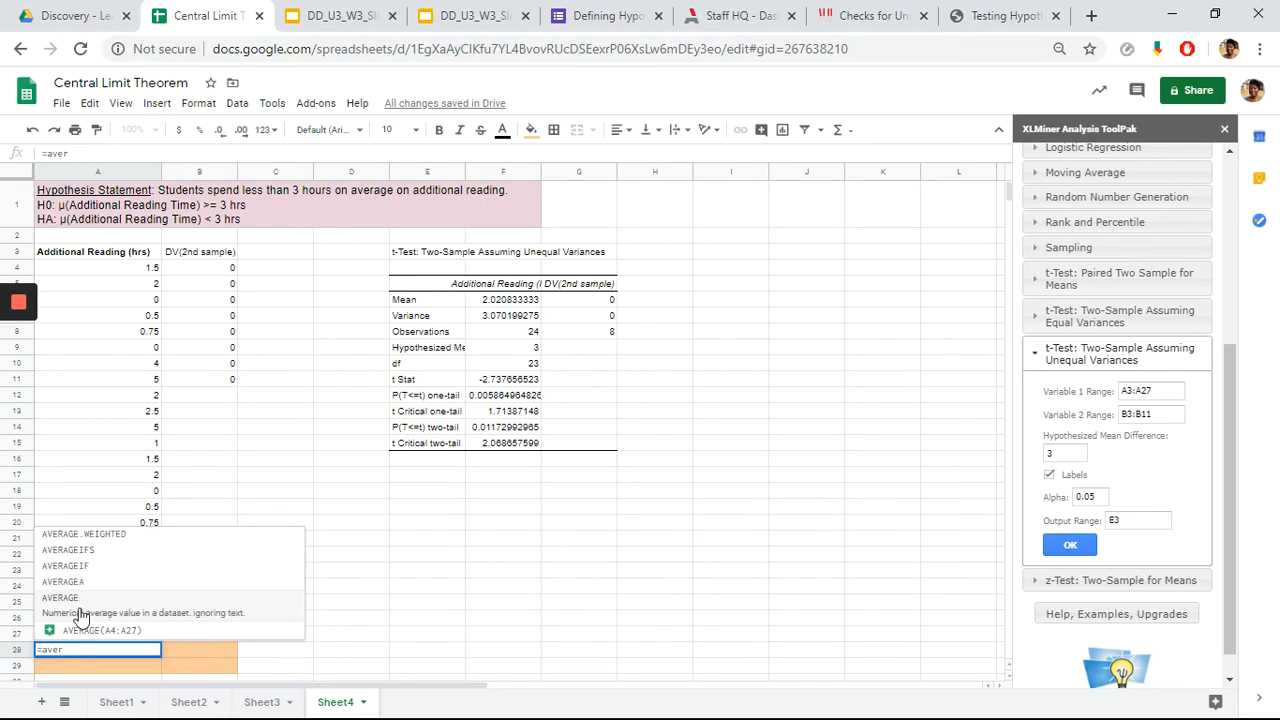
left_click(80, 616)
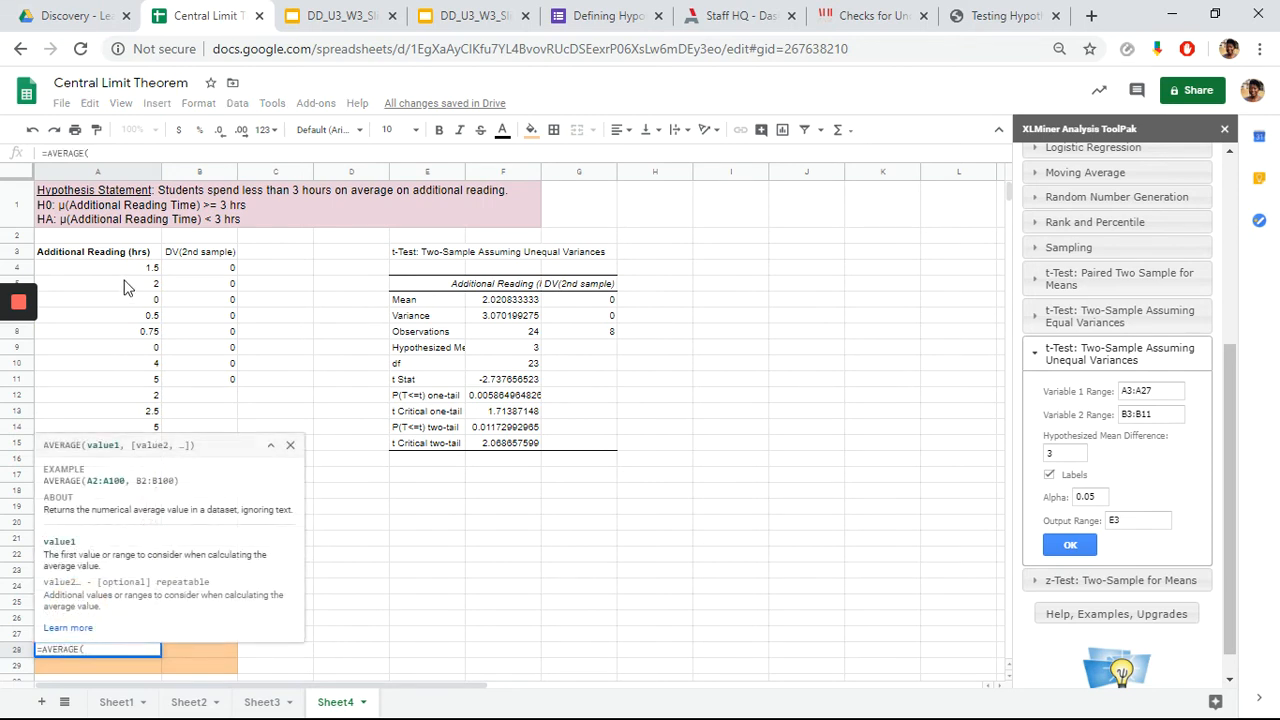
left_click_drag(128, 273, 124, 636)
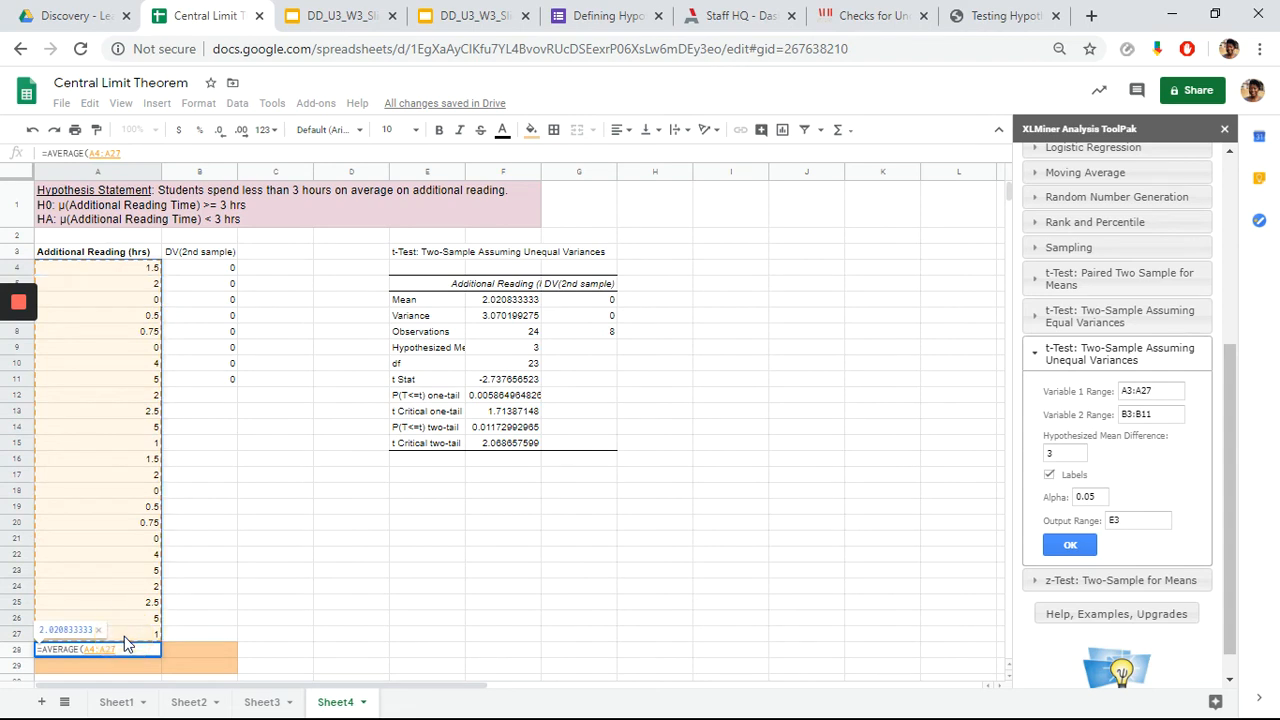
type(")")
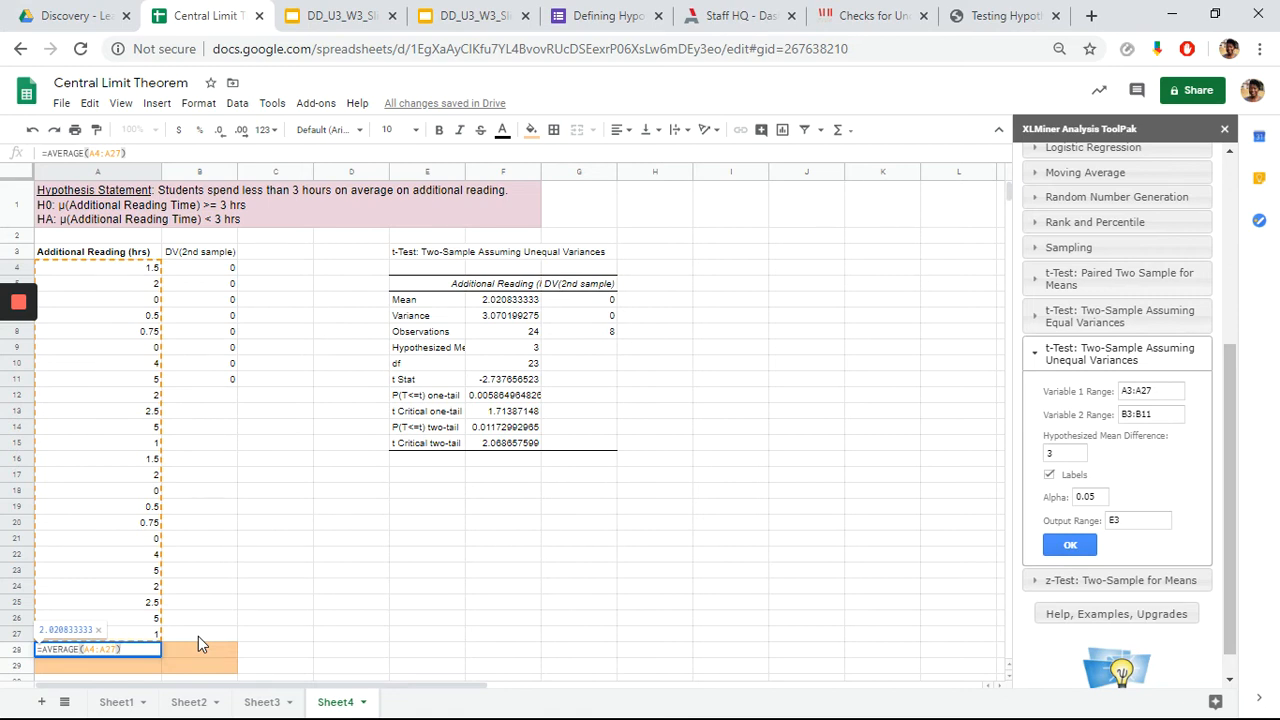
key("Return")
left_click(185, 650)
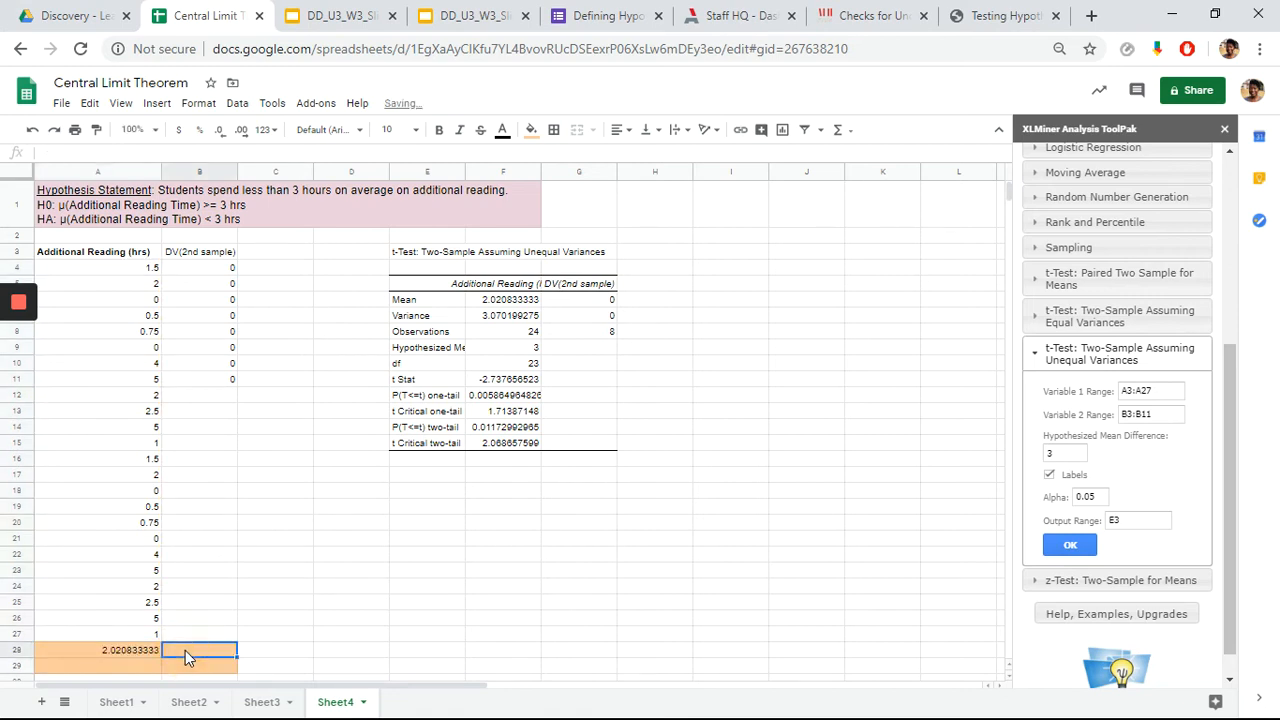
type("Mean")
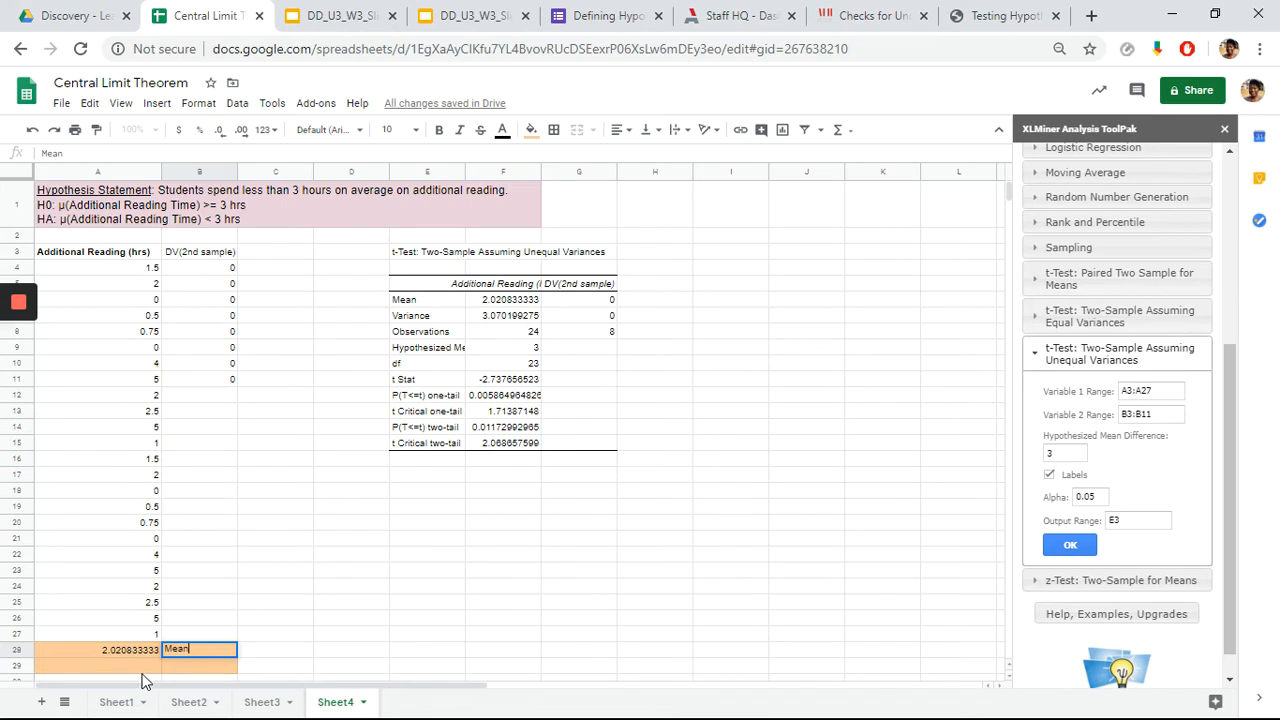
Calculate the sample standard deviation of the additional reading hours in A29 with =STDEV.S(A4:A27).
left_click(142, 671)
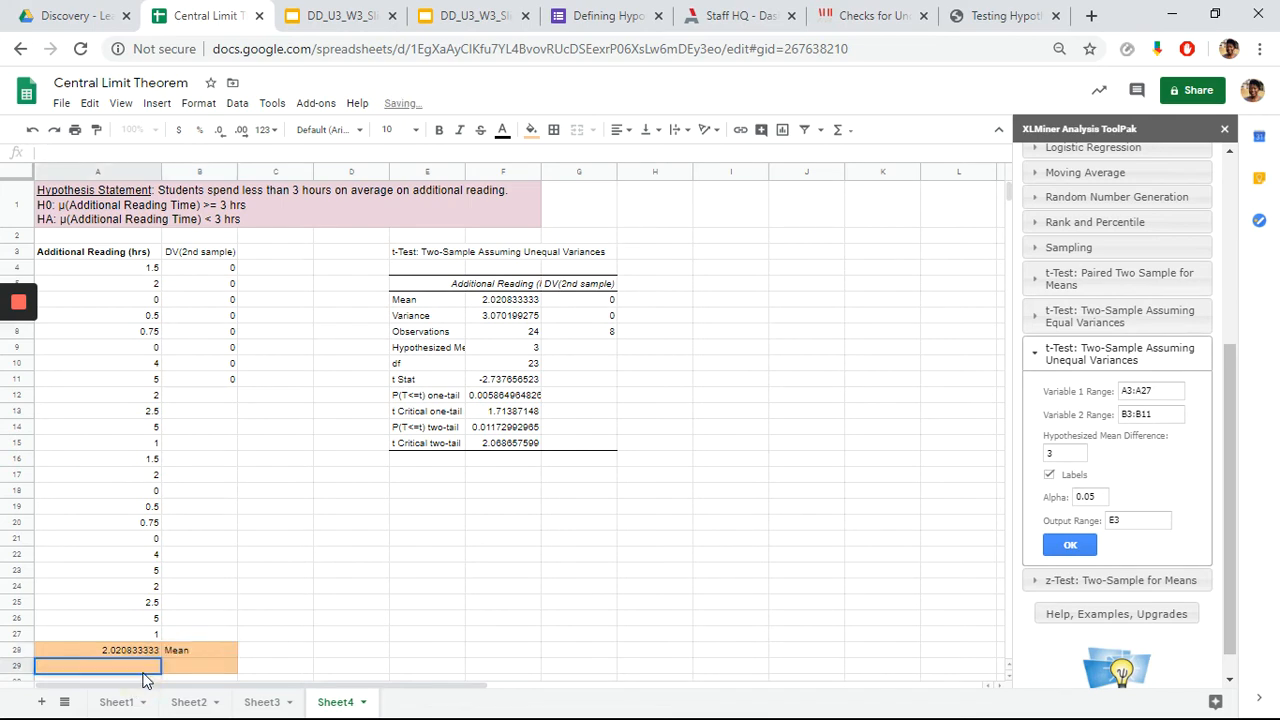
type("=st")
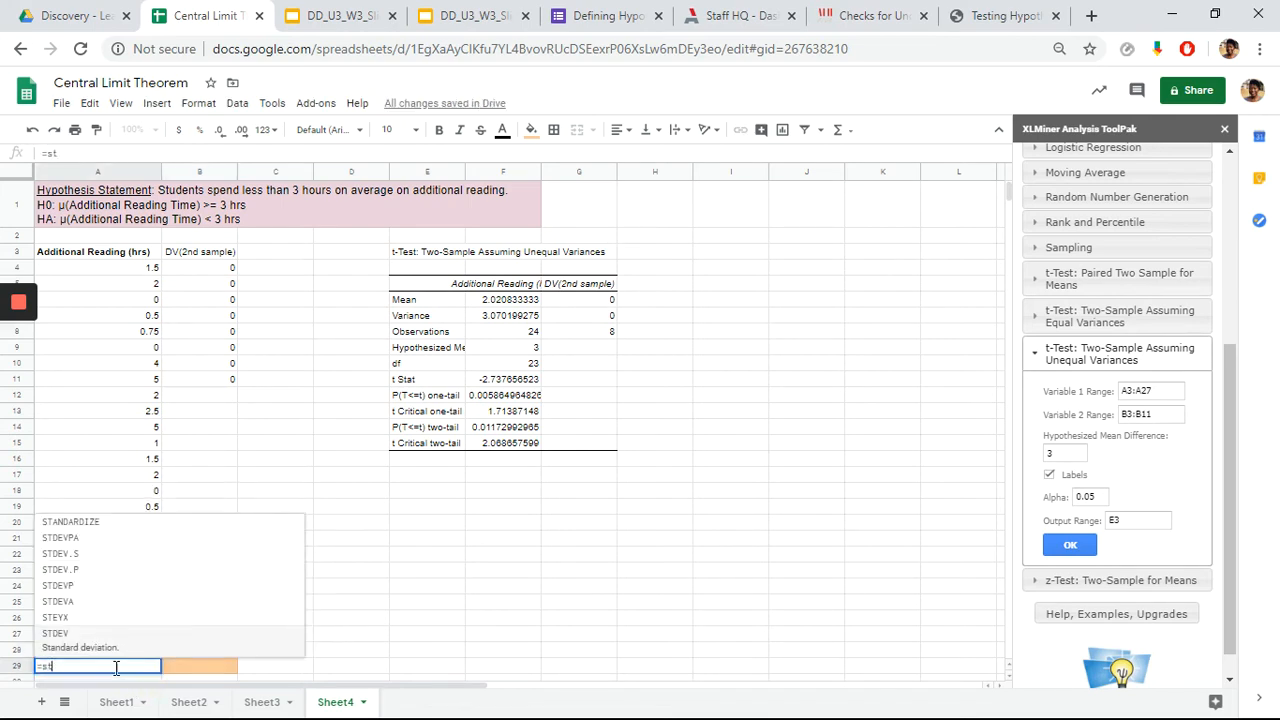
left_click(83, 558)
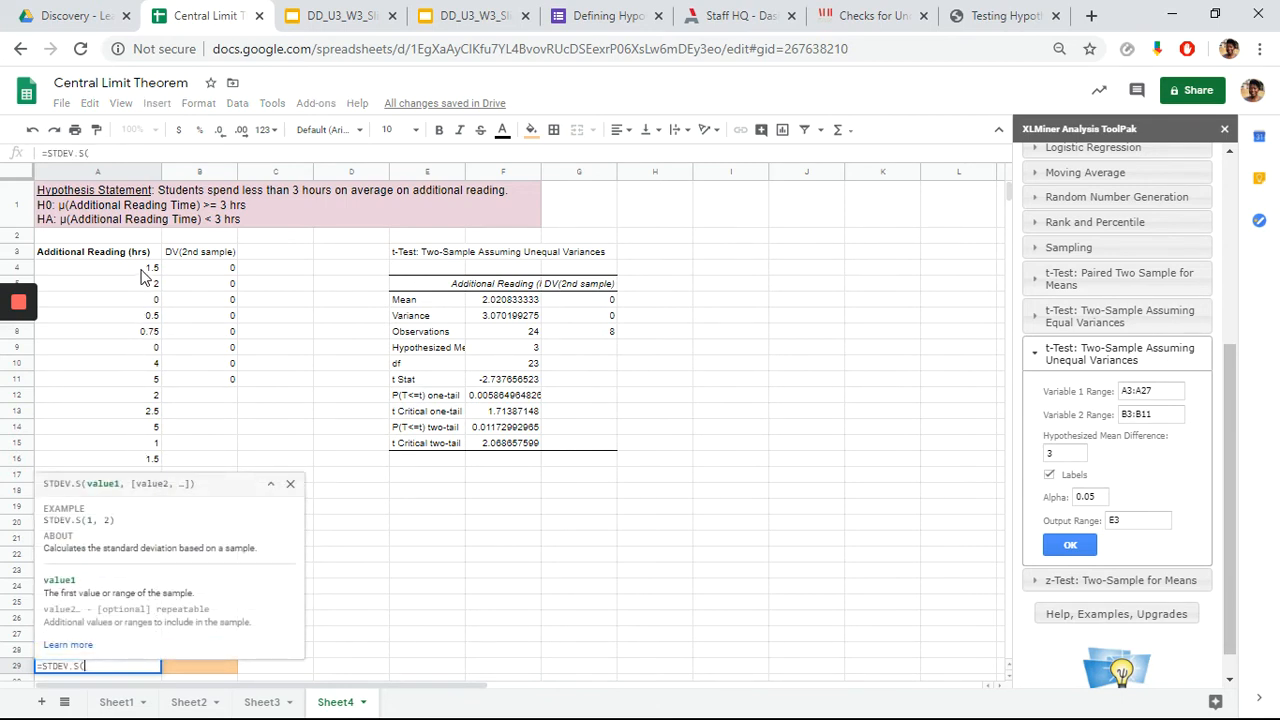
left_click_drag(141, 272, 145, 642)
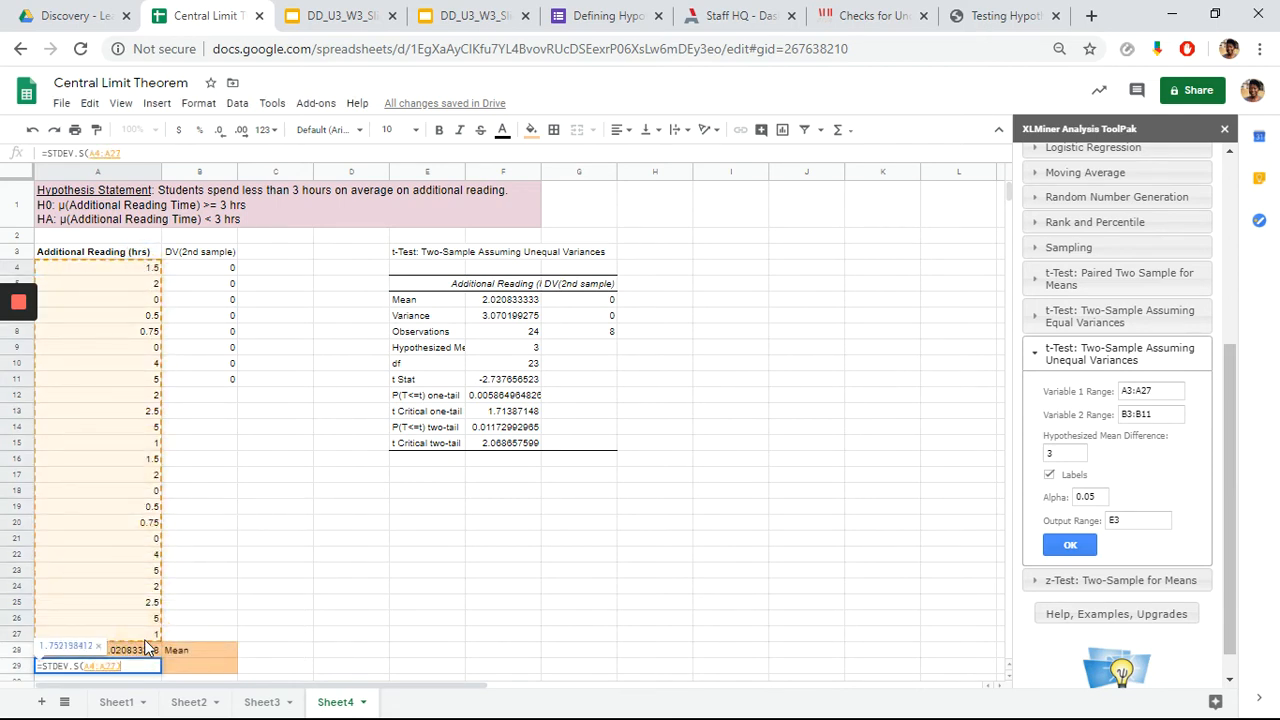
type(")")
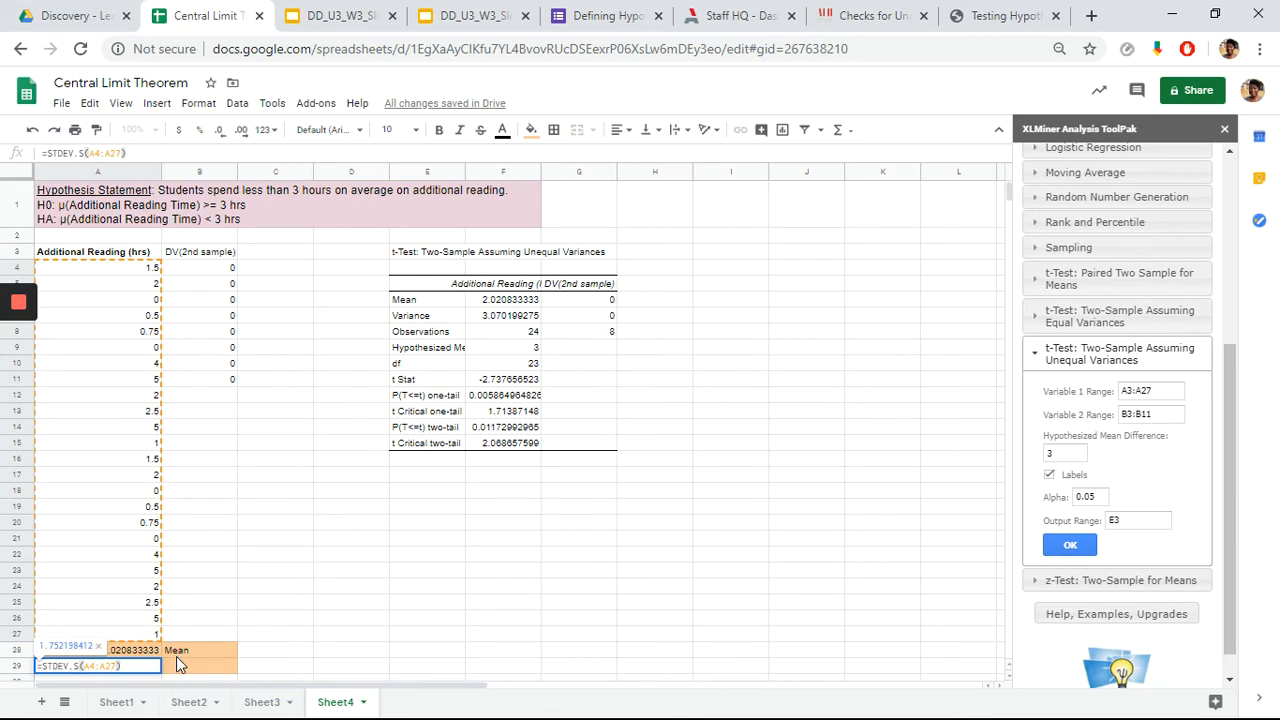
key("Return")
Label the standard deviation "Std. Dev" in B29 and make the labels in B28:B29 bold.
left_click(176, 668)
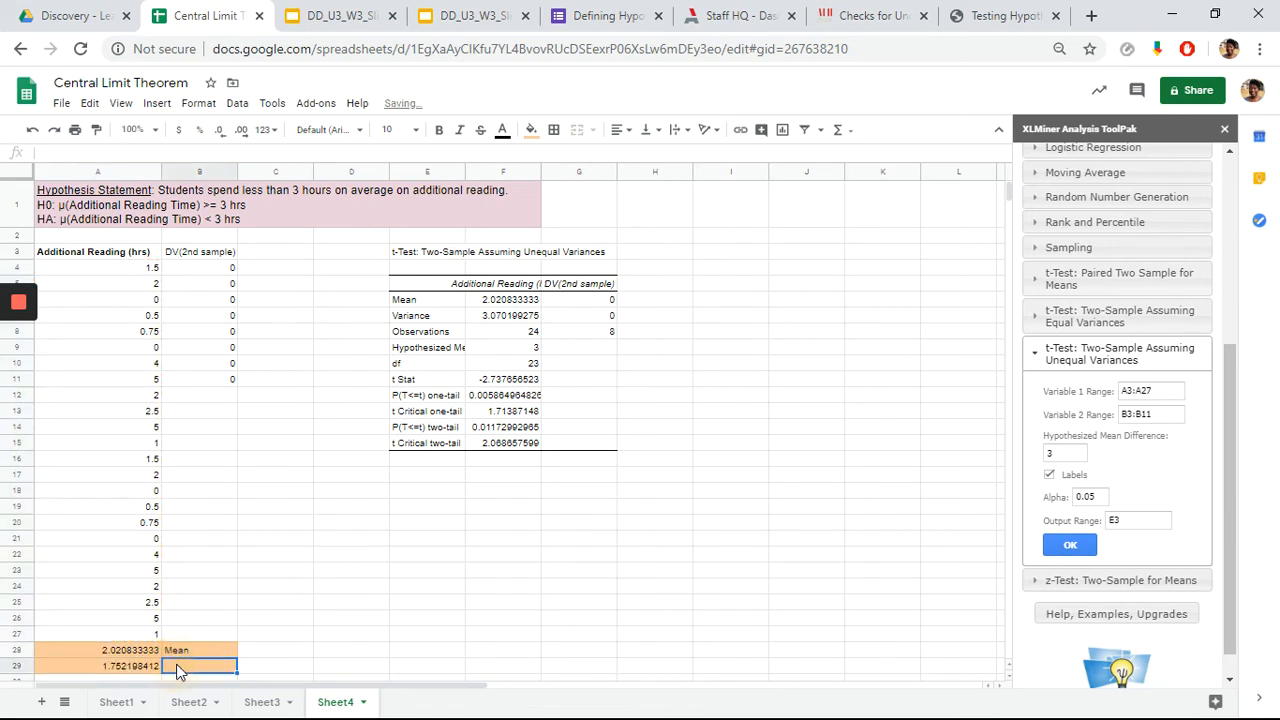
type("St")
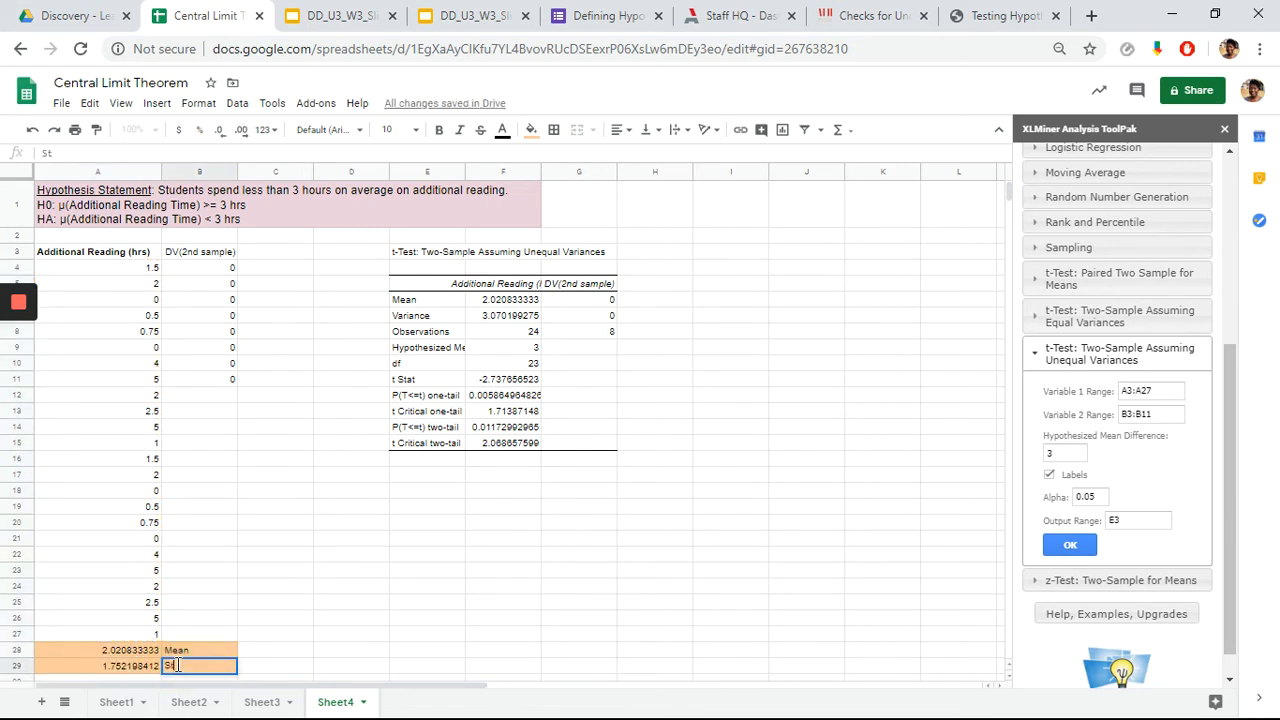
type("d. Dev")
left_click(251, 652)
left_click(214, 648)
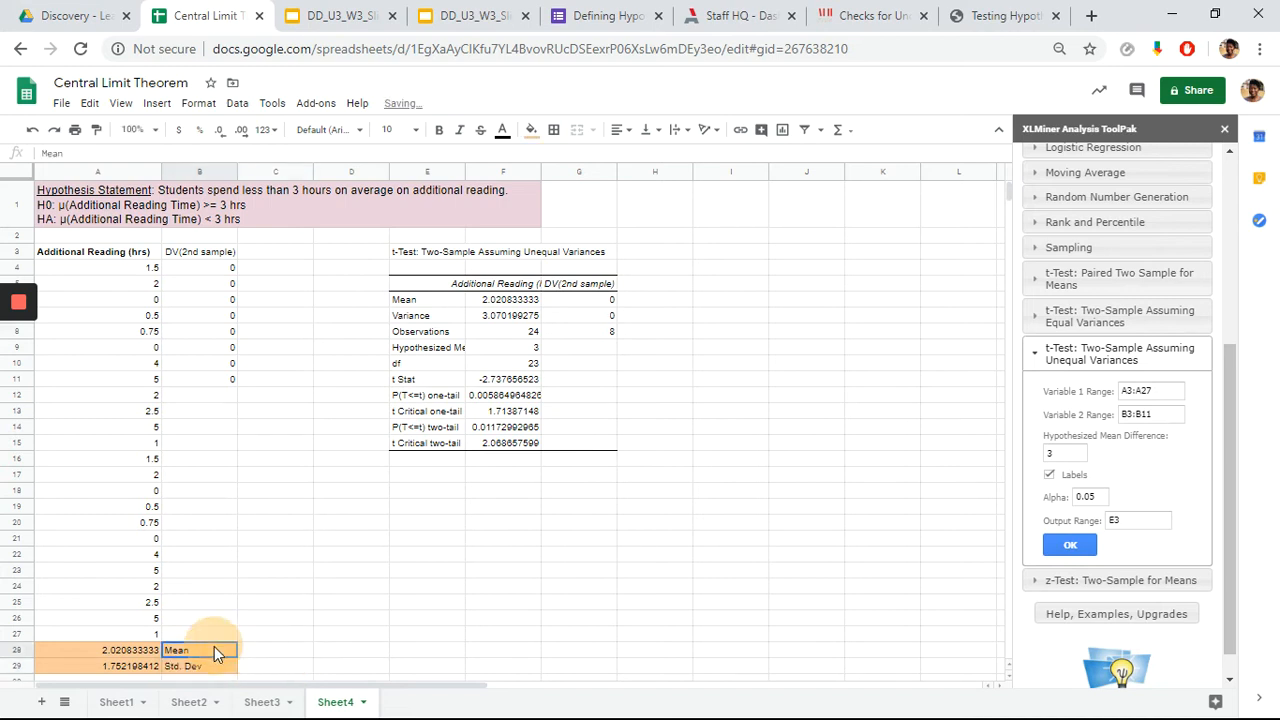
left_click_drag(214, 646, 214, 669)
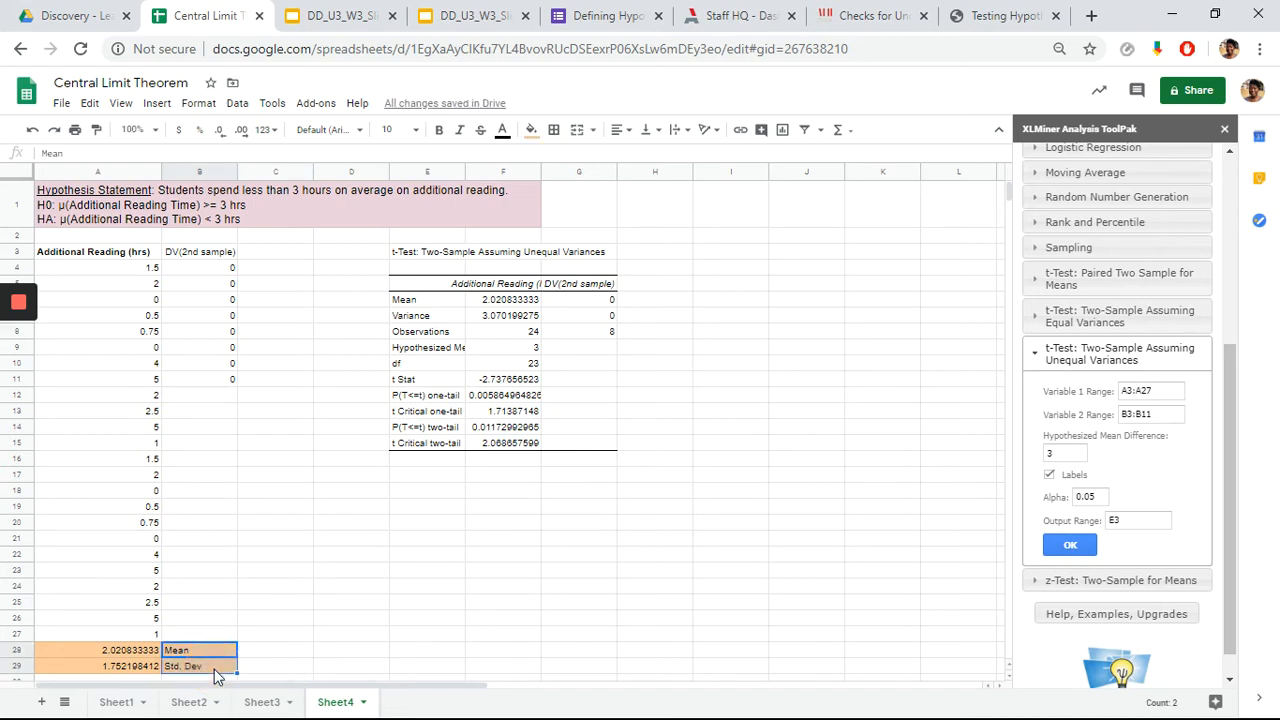
key("ctrl+b")
Below the t-test output table, enter the symbol "s" in E20 and the heading "Std. Dev" above it in E19.
left_click(503, 302)
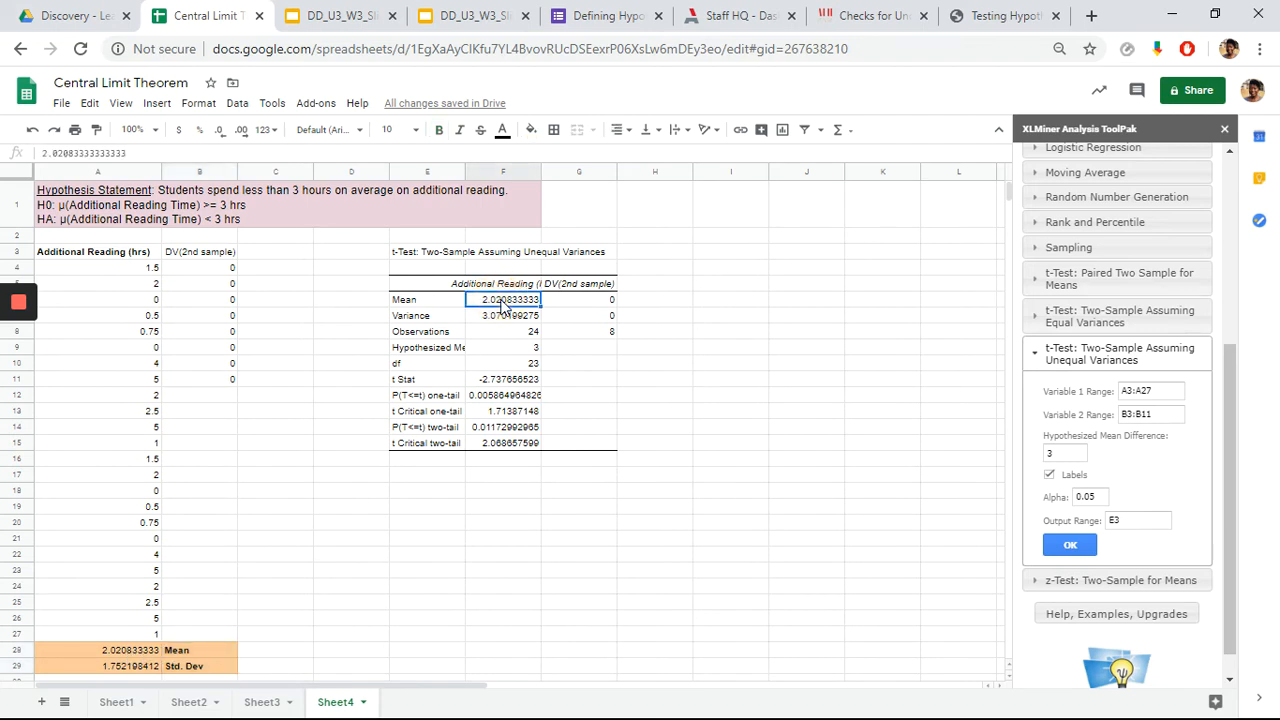
left_click(503, 320)
left_click(430, 515)
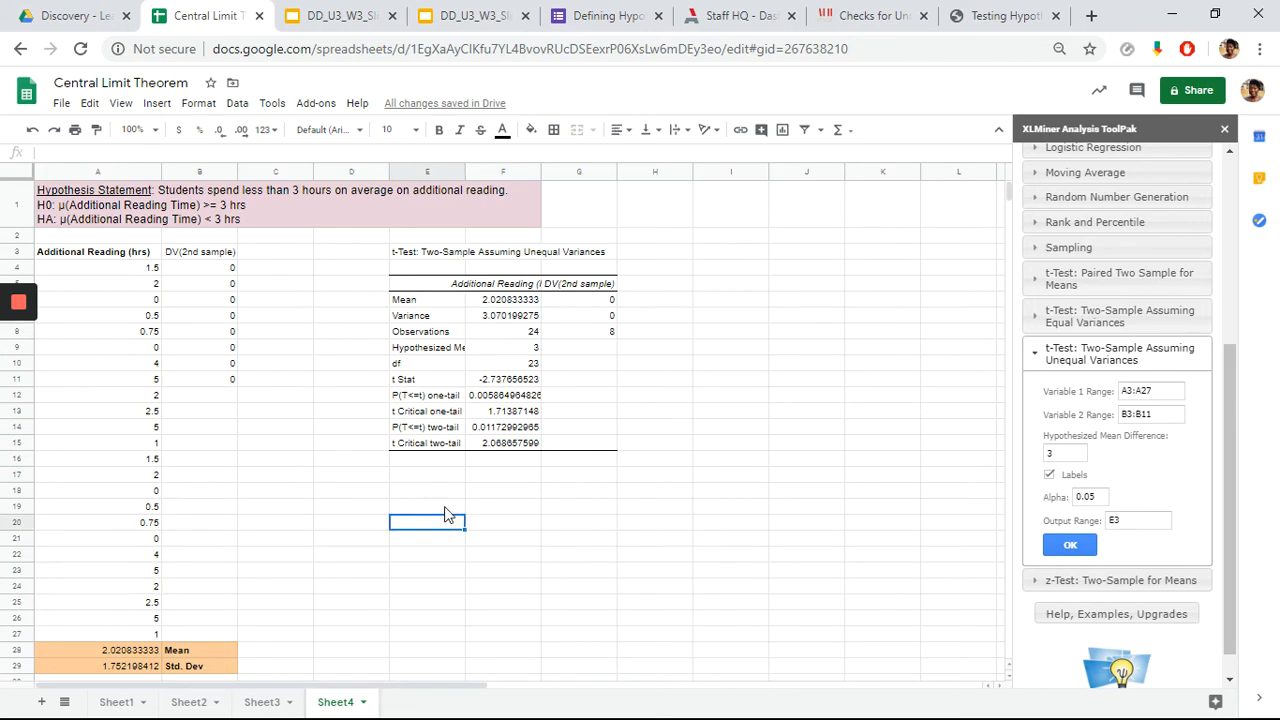
type("S")
key("BackSpace")
type("s")
left_click(445, 510)
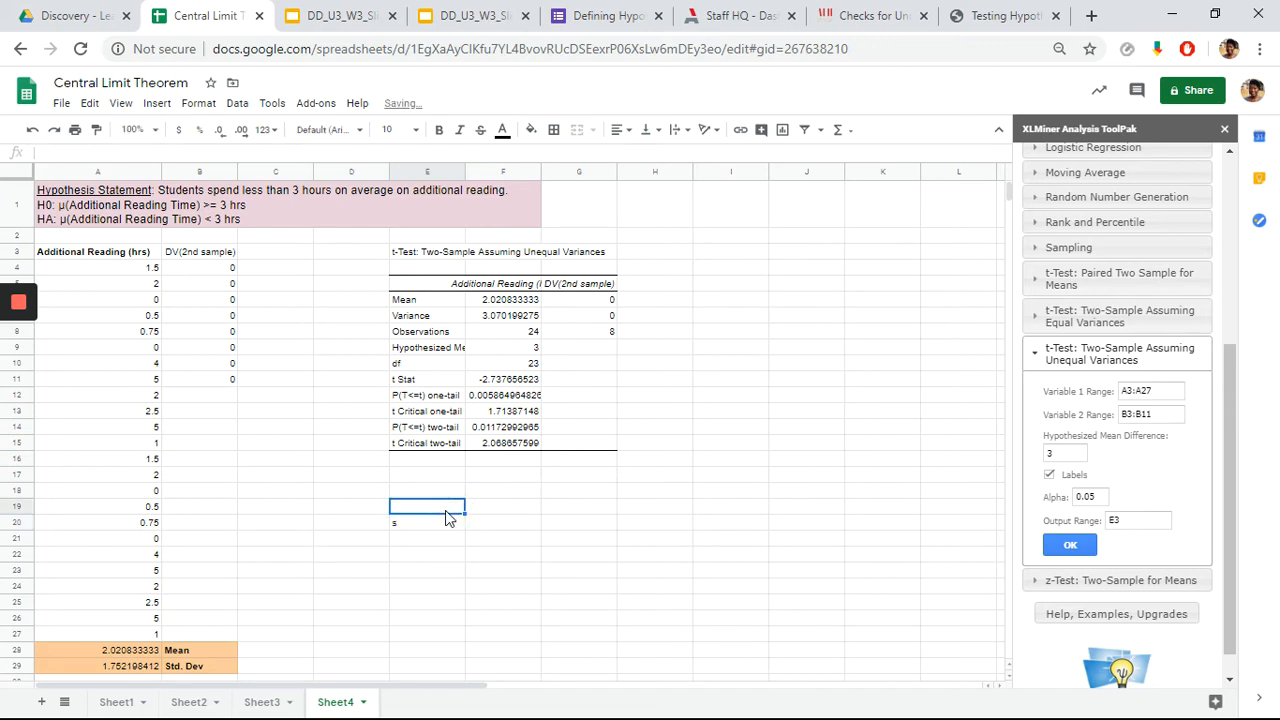
type("Std. Dev")
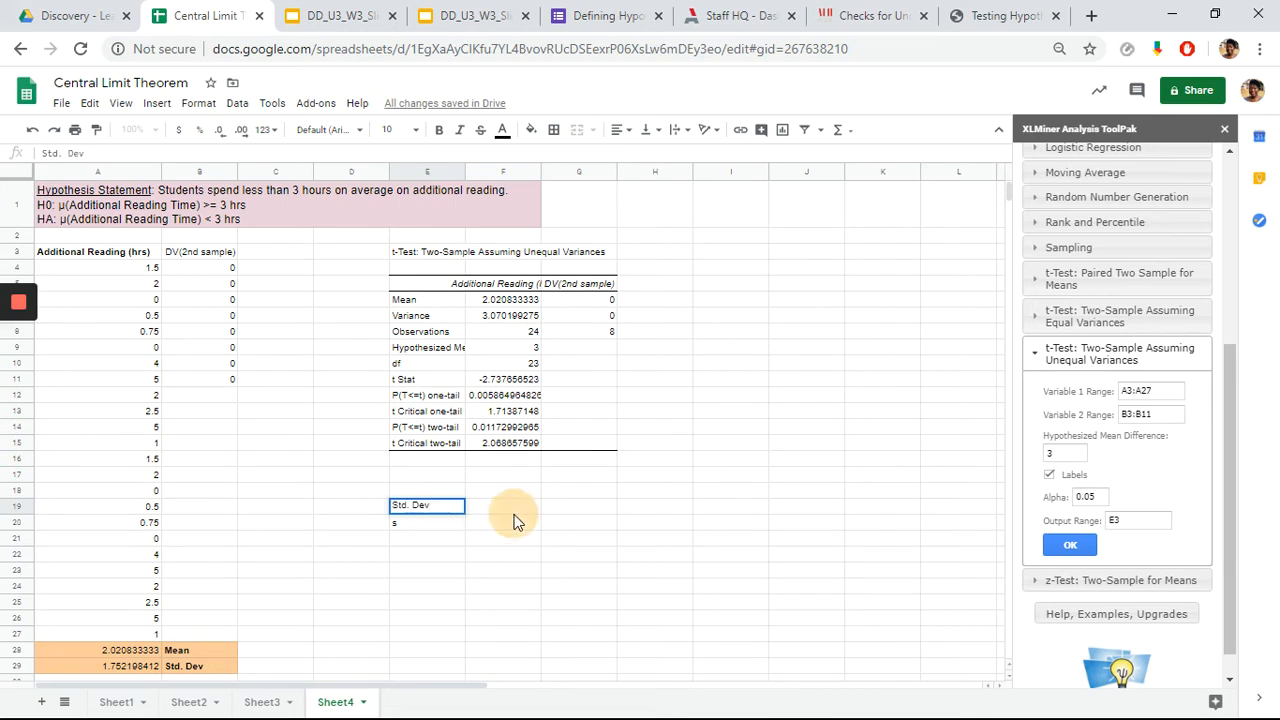
Add the heading "Variance" in F19 and its symbol "s^2" in F20.
left_click(514, 516)
type("Variance")
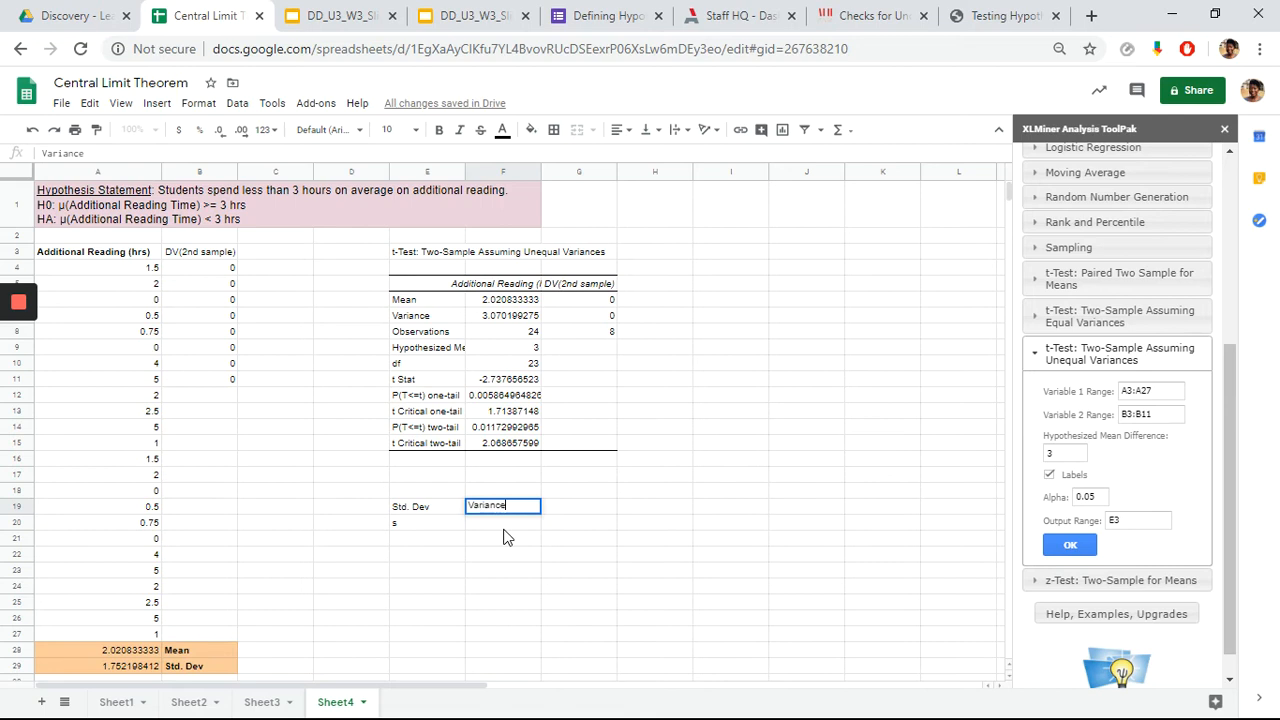
key("Return")
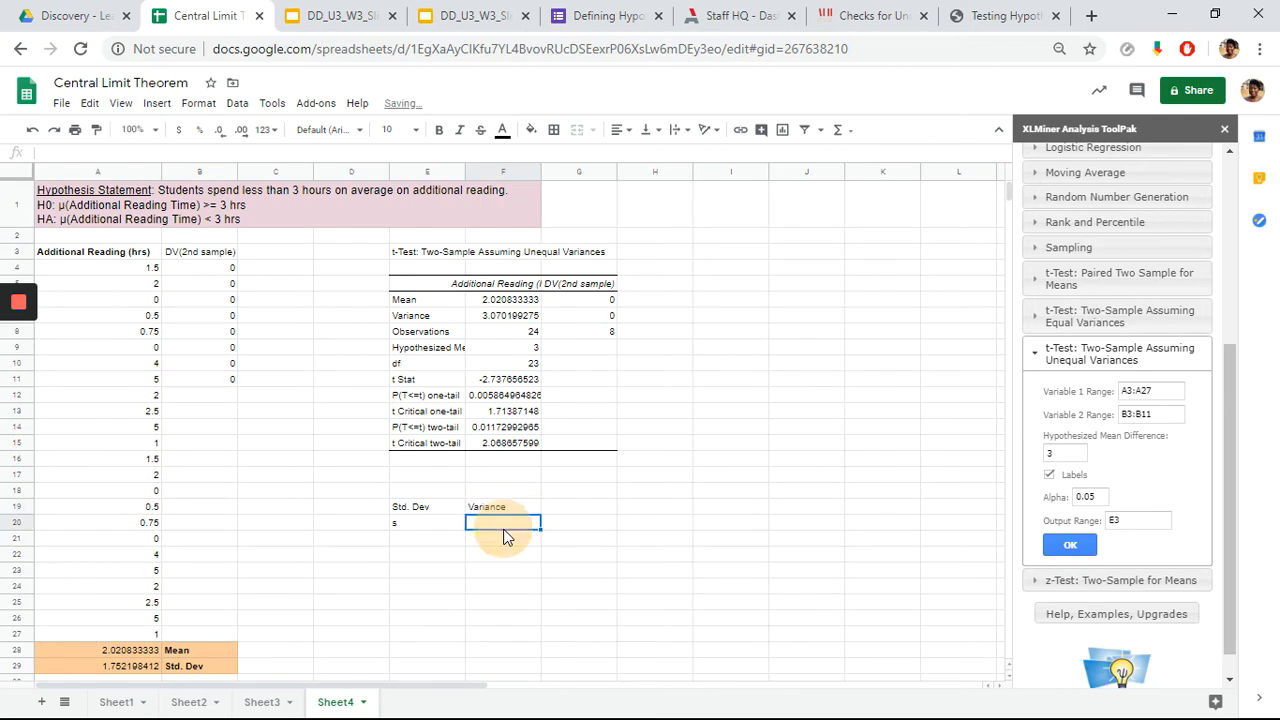
type("s2")
key("BackSpace")
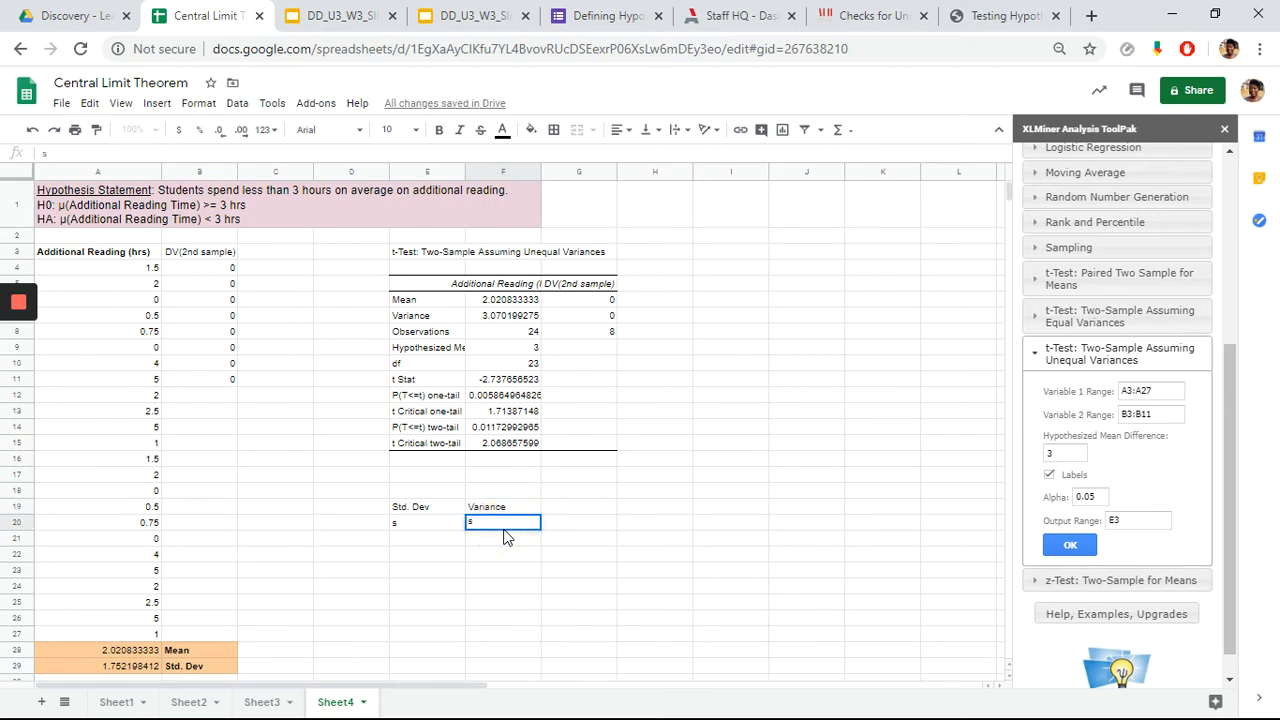
type("^2")
Add an example row with a standard deviation of 3 in E21 and its variance in F21 as =3^2.
left_click(417, 542)
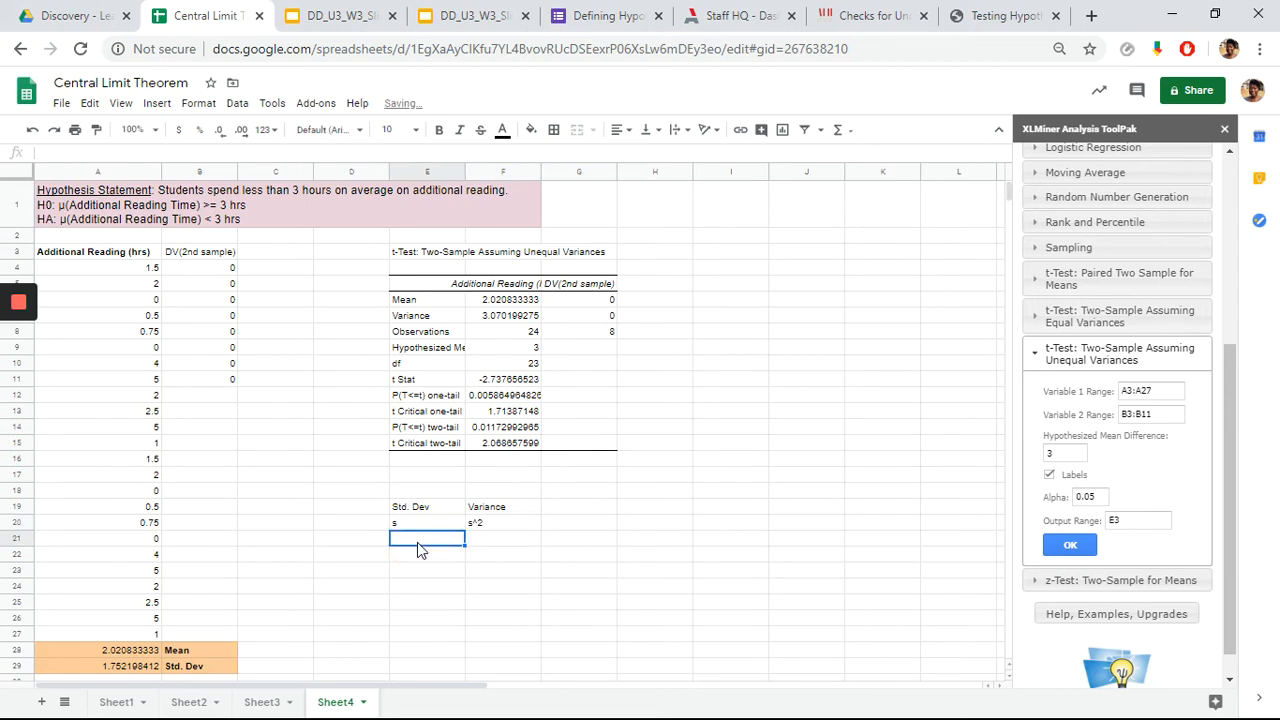
type("3")
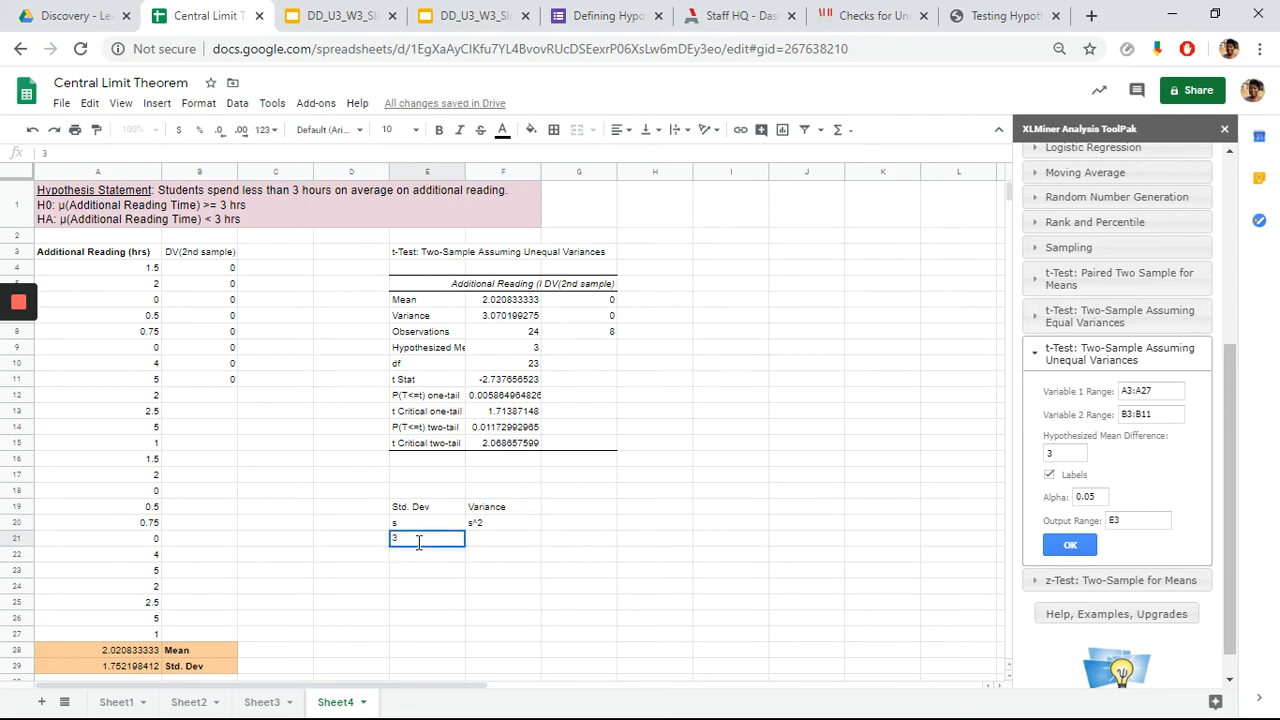
left_click(507, 541)
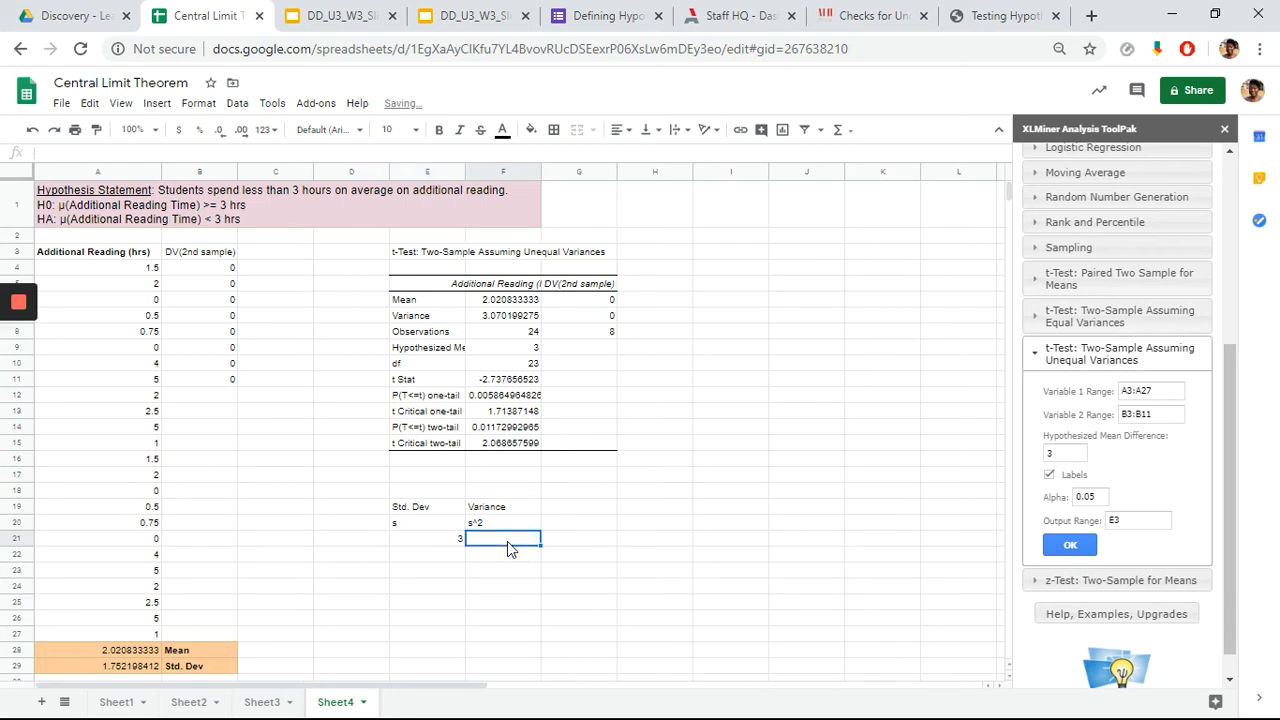
type("=3")
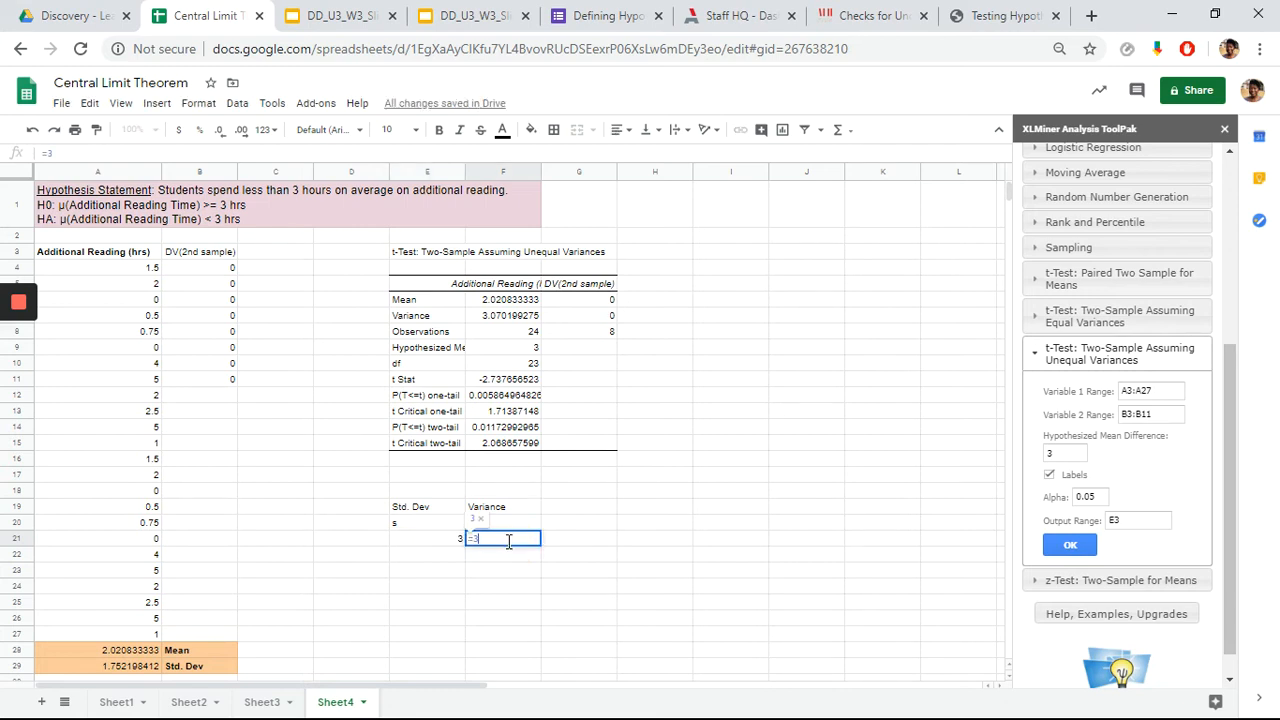
type("^2")
key("Return")
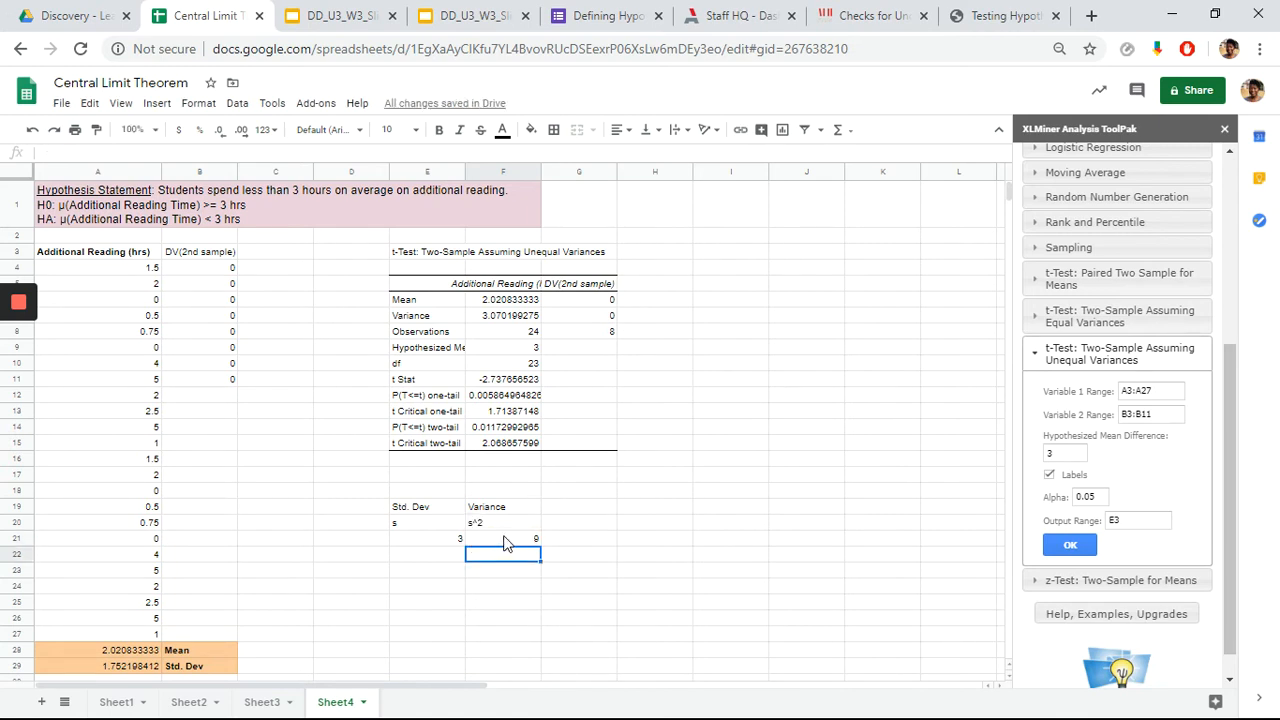
left_click(135, 670)
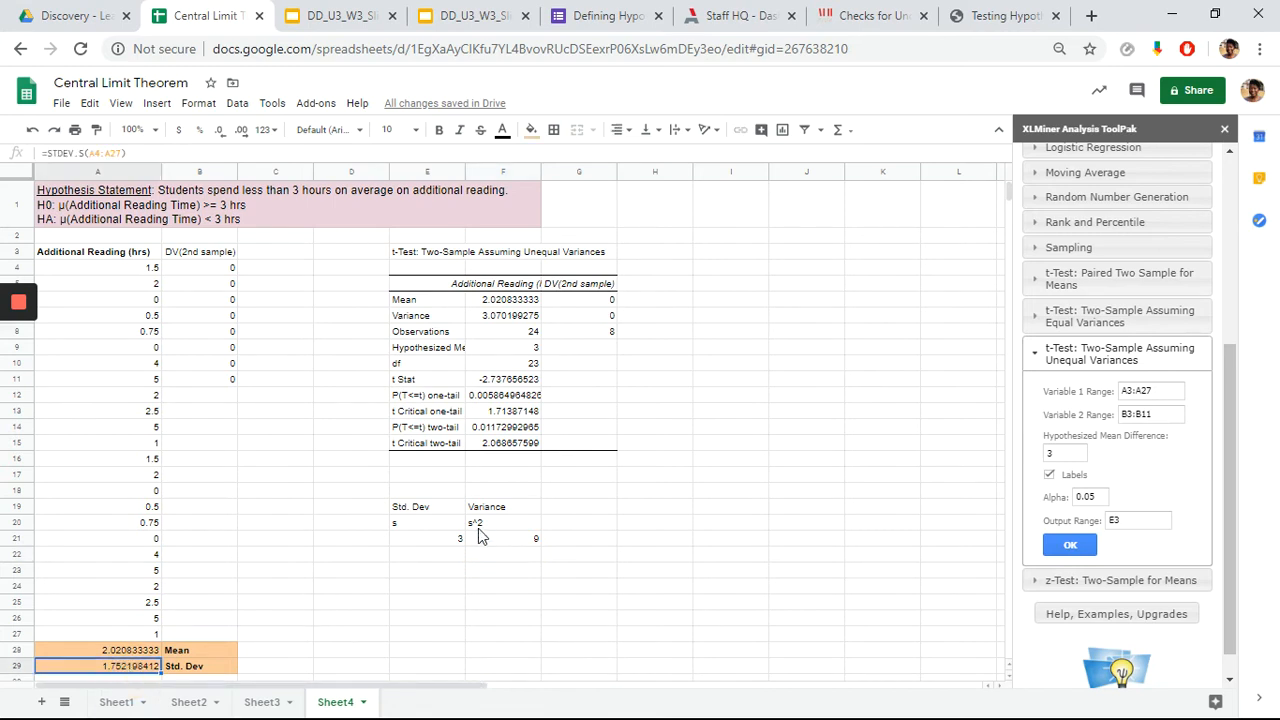
key("ctrl+c")
left_click(441, 551)
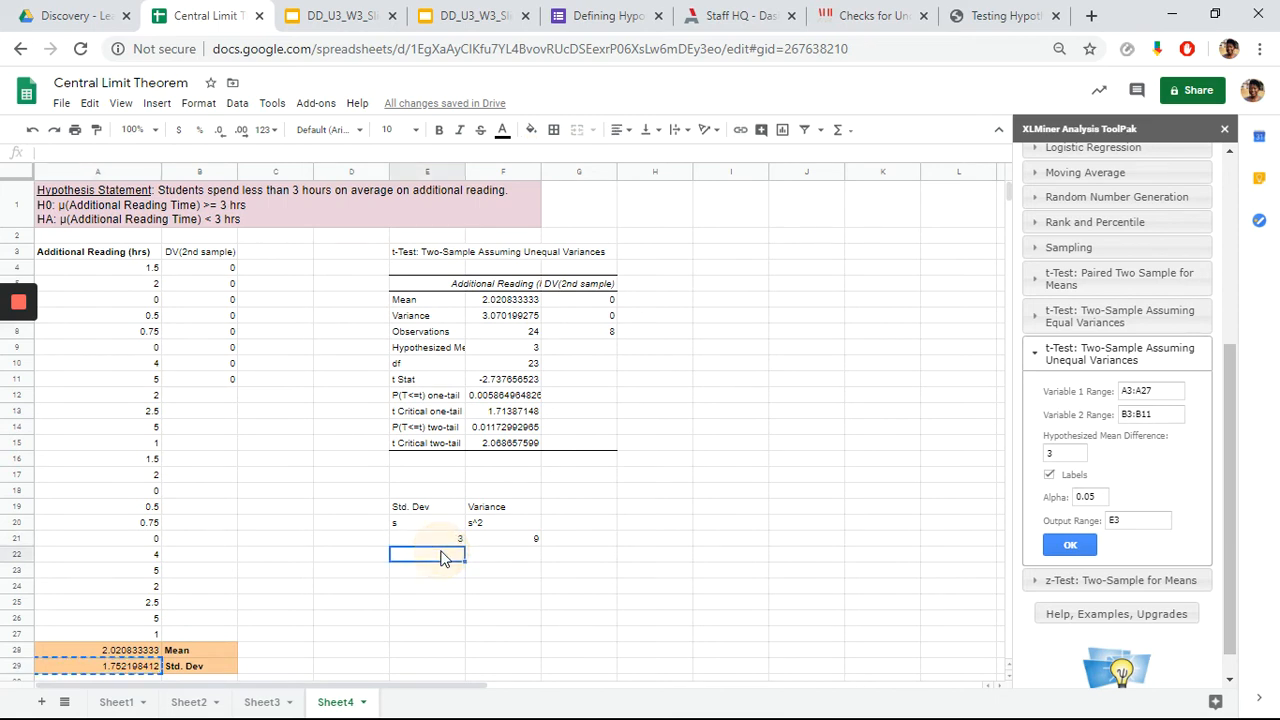
key("ctrl+v")
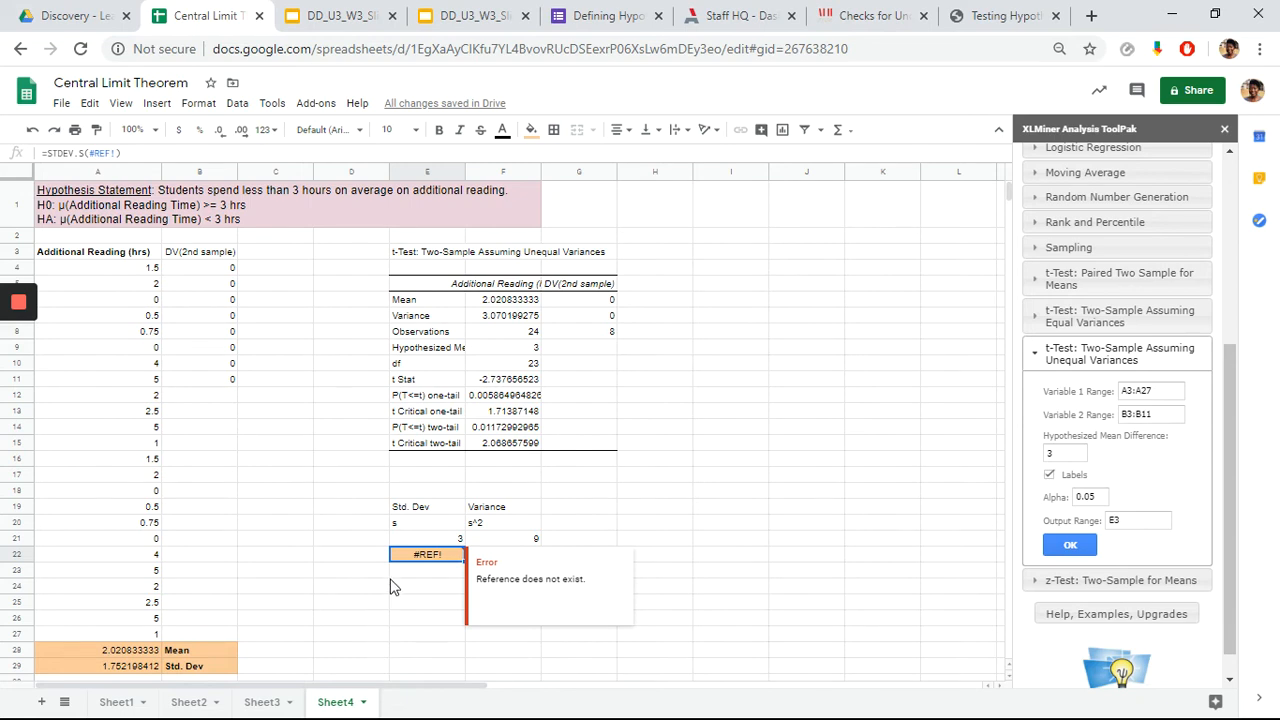
left_click(428, 560)
left_click(429, 560)
left_click(429, 560)
key("Delete")
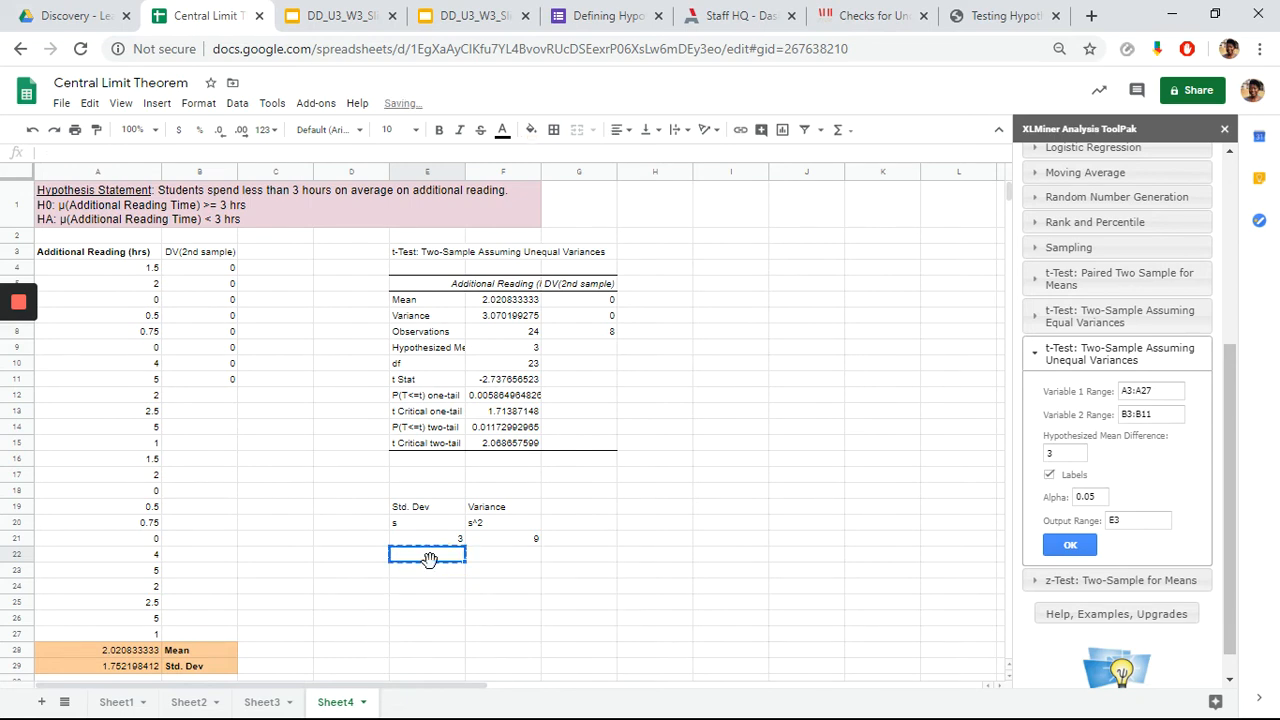
Copy the calculated standard deviation from A29 into E22 as values only.
left_click(150, 666)
key("ctrl+c")
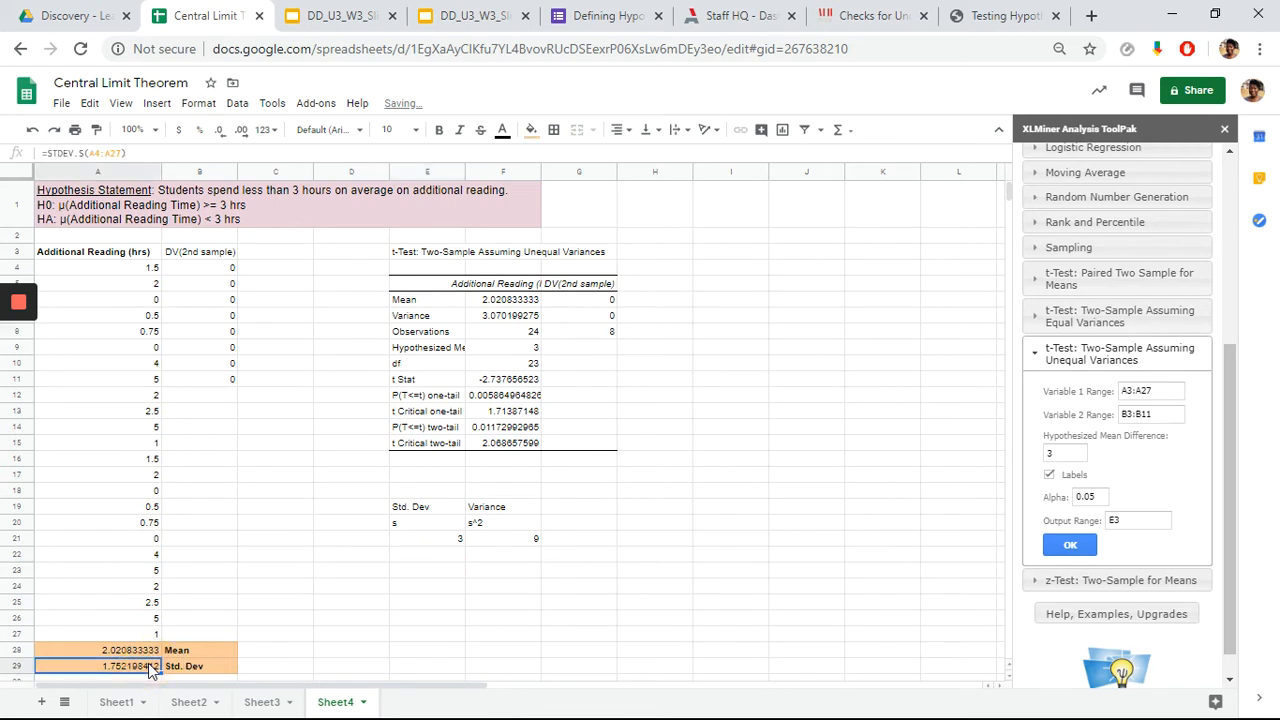
left_click(433, 557)
key("ctrl+v")
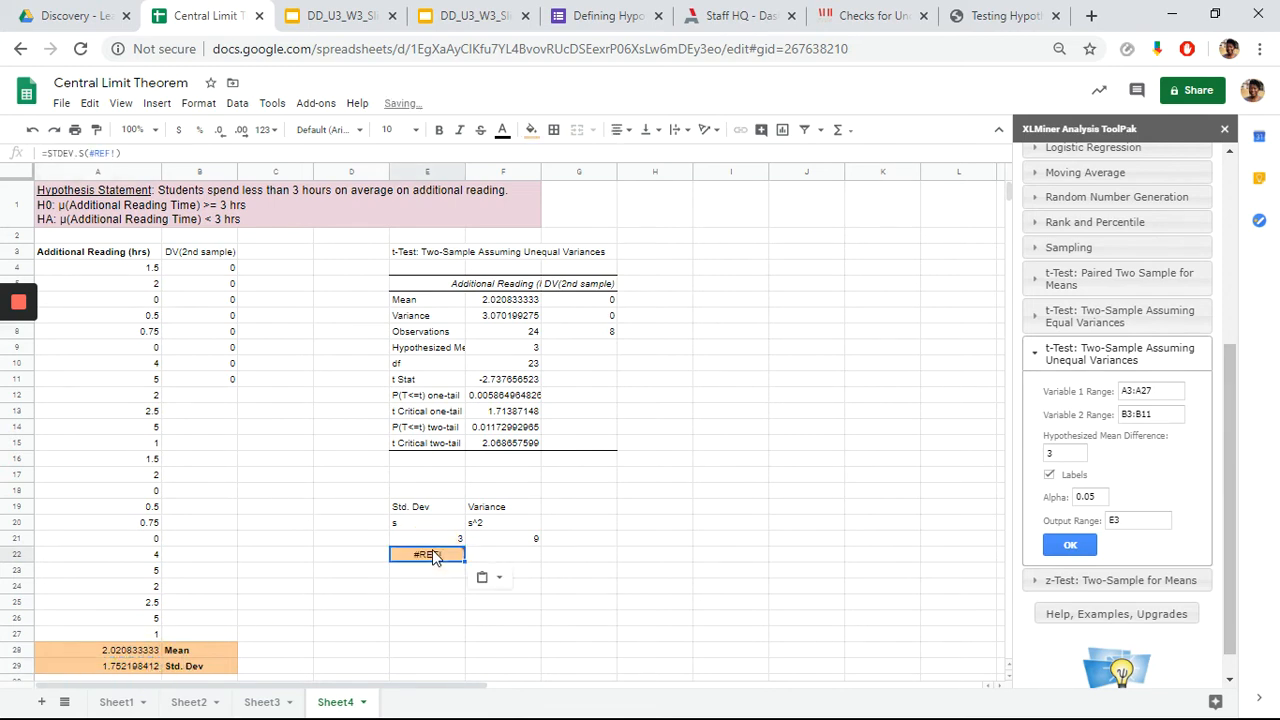
left_click(503, 583)
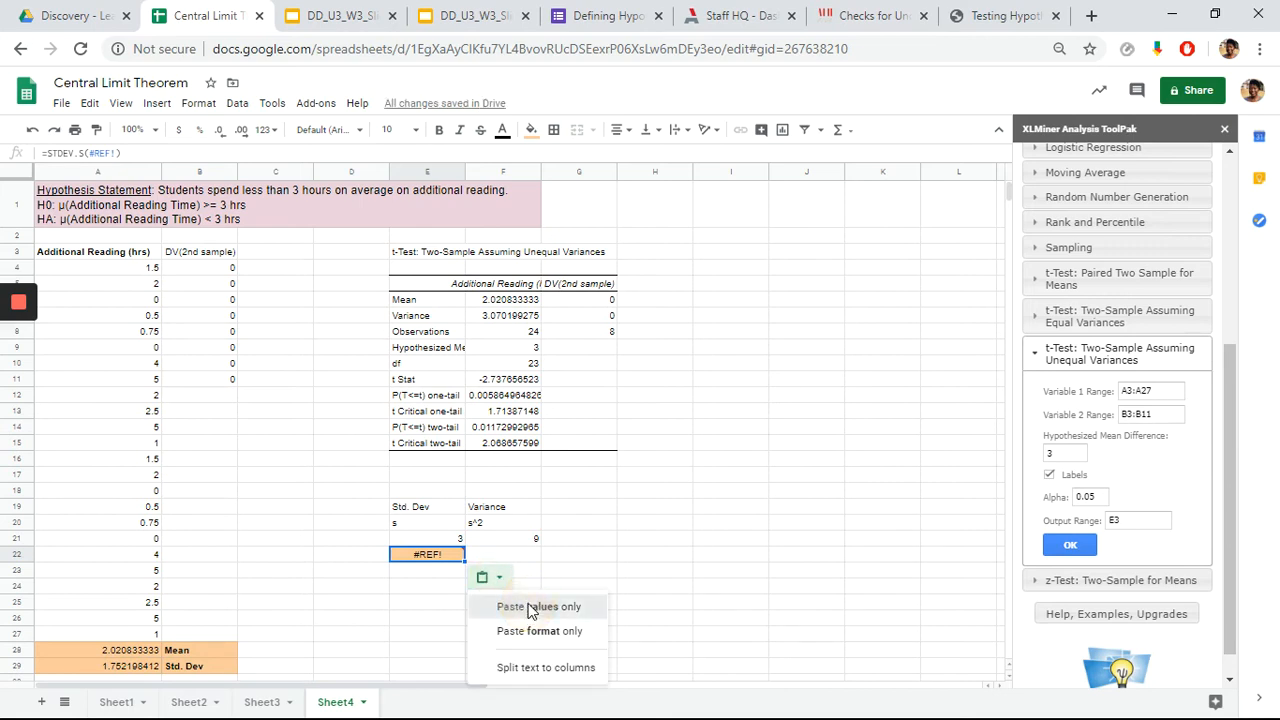
left_click(531, 607)
Calculate the variance in F22 by squaring the standard deviation with =E22^2.
left_click(503, 561)
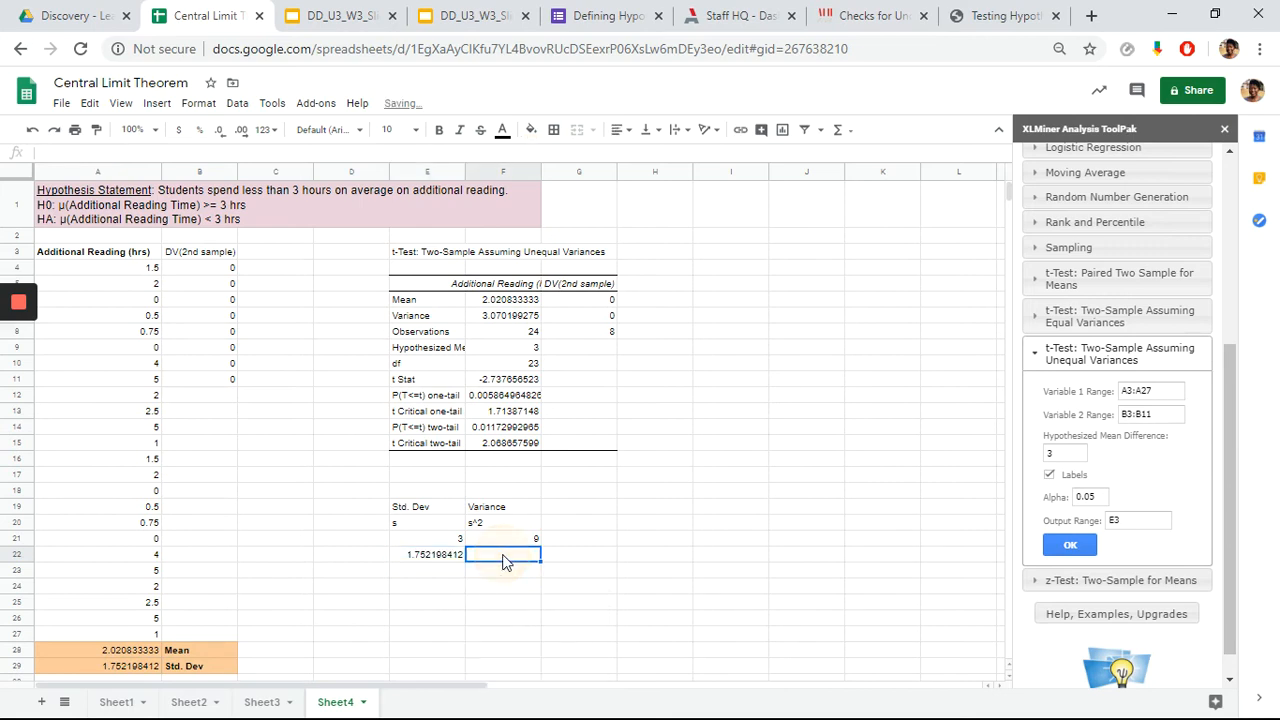
type("=")
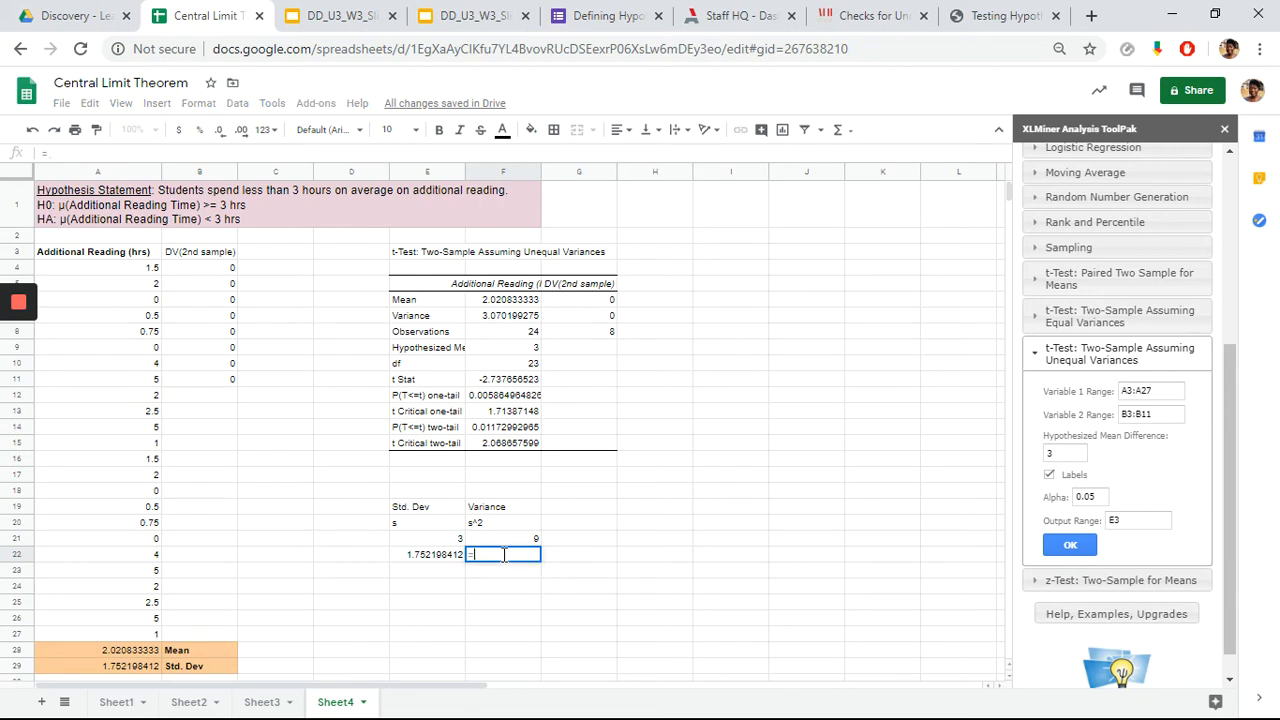
left_click(449, 553)
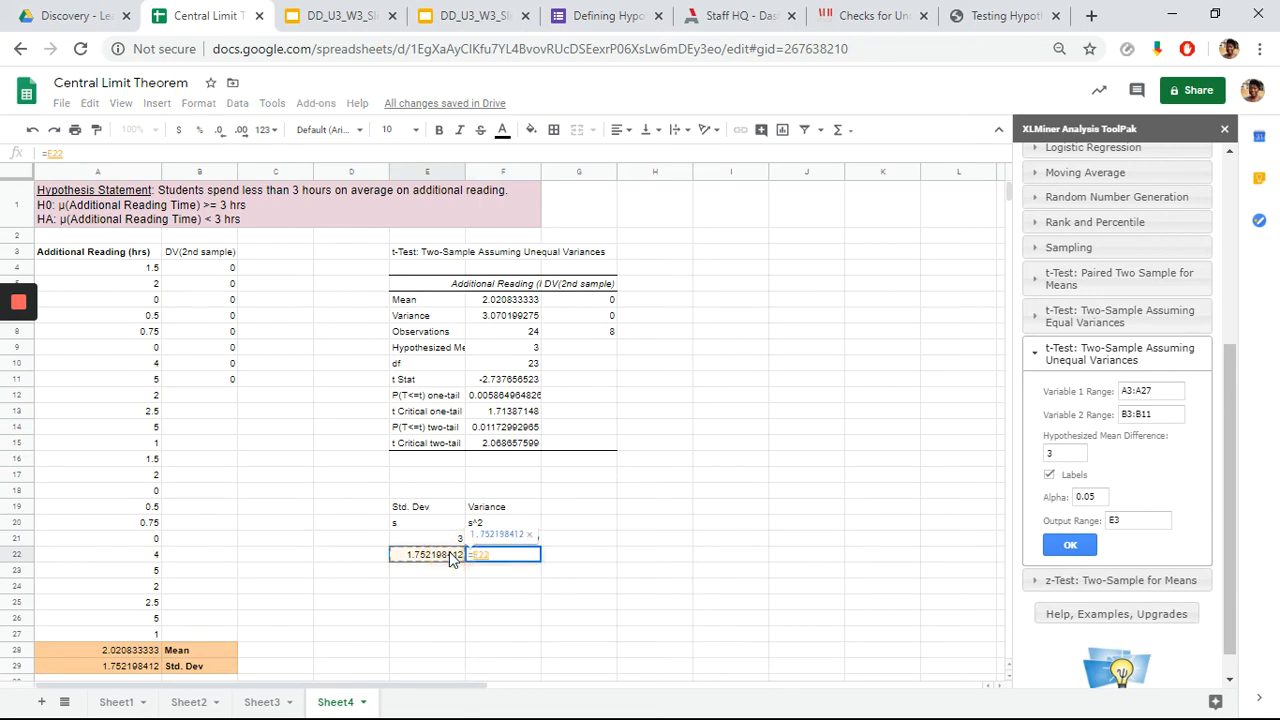
type("^2")
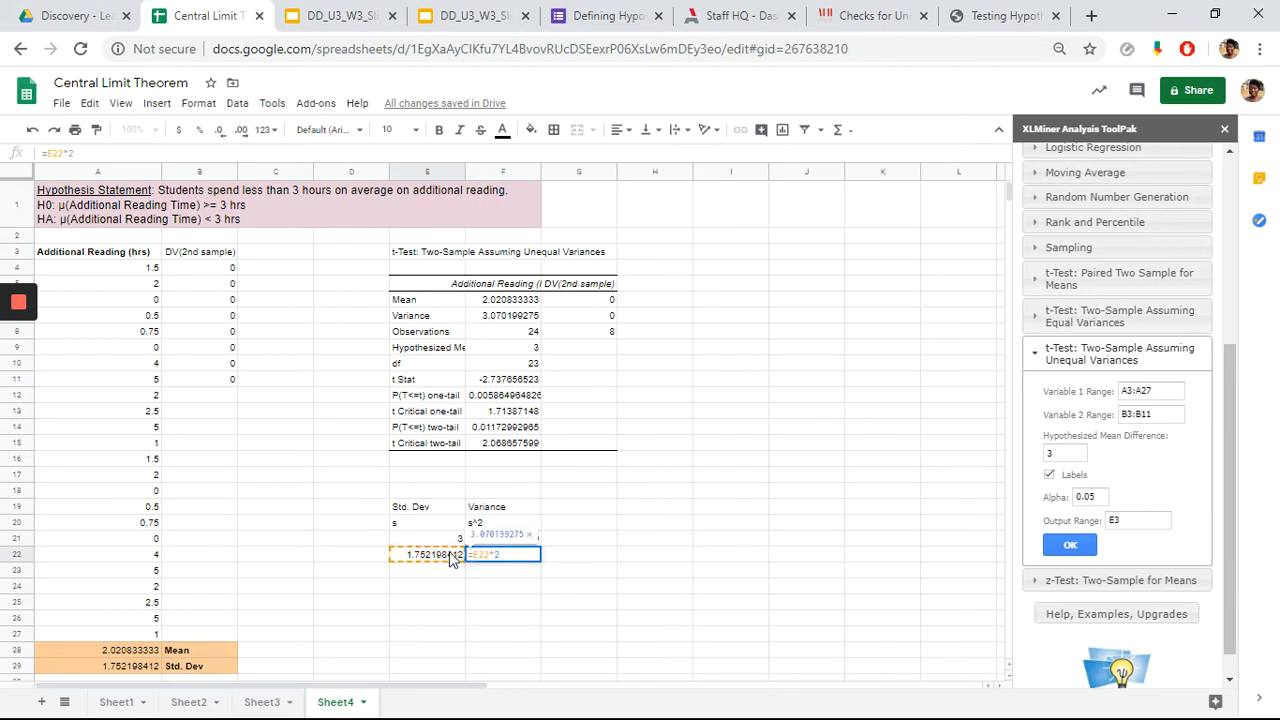
key("Return")
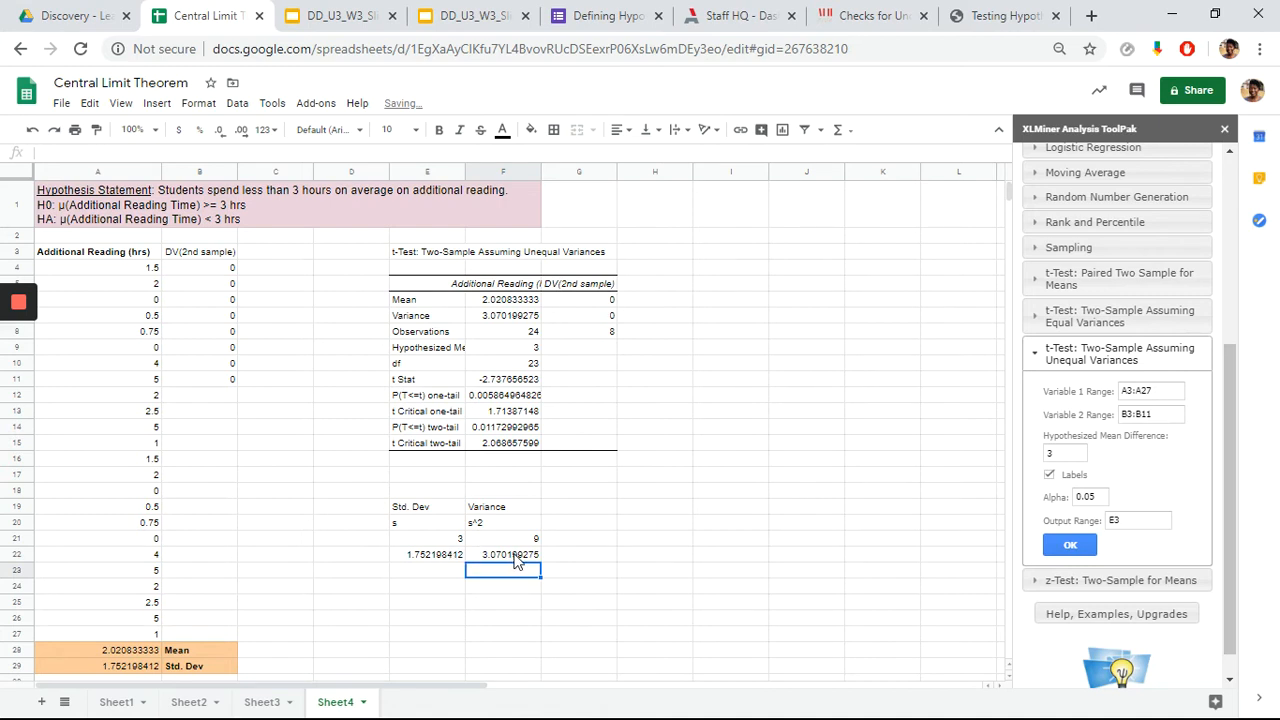
left_click(514, 556)
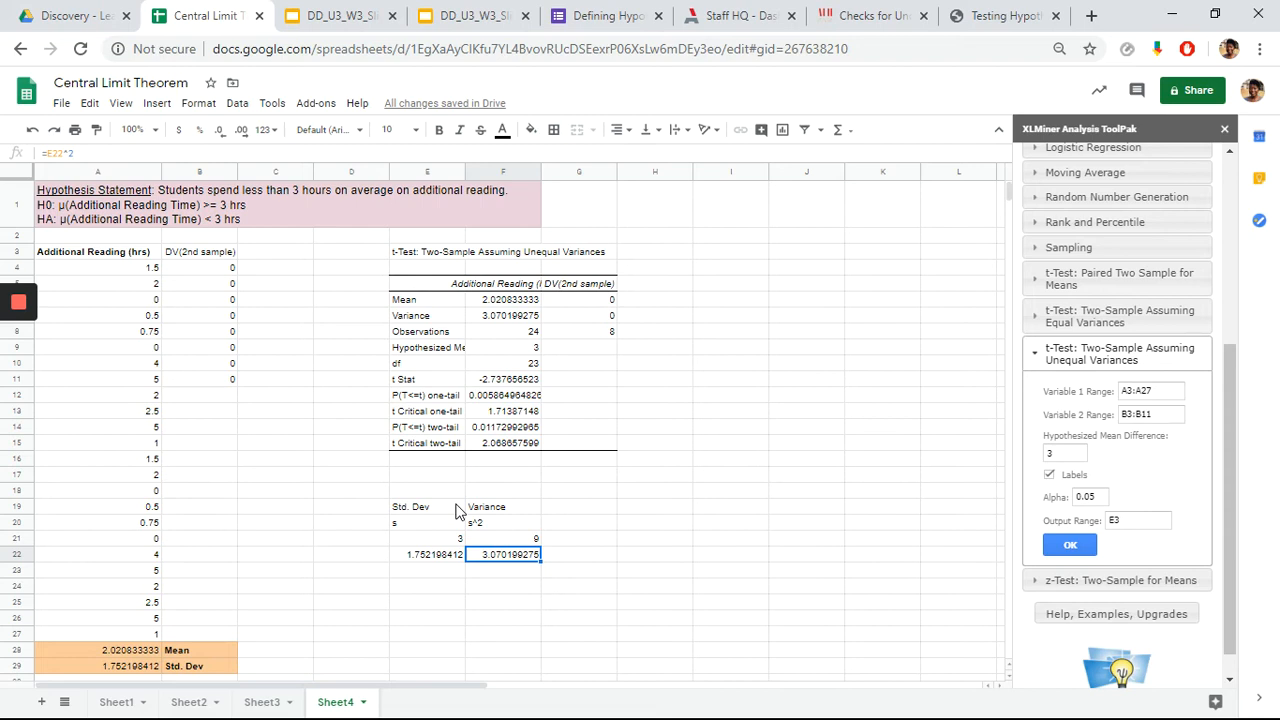
Review the hypothesized mean difference and df rows, jot the degrees-of-freedom calculation 24-1 in D10, and clear that cell again.
left_click(500, 352)
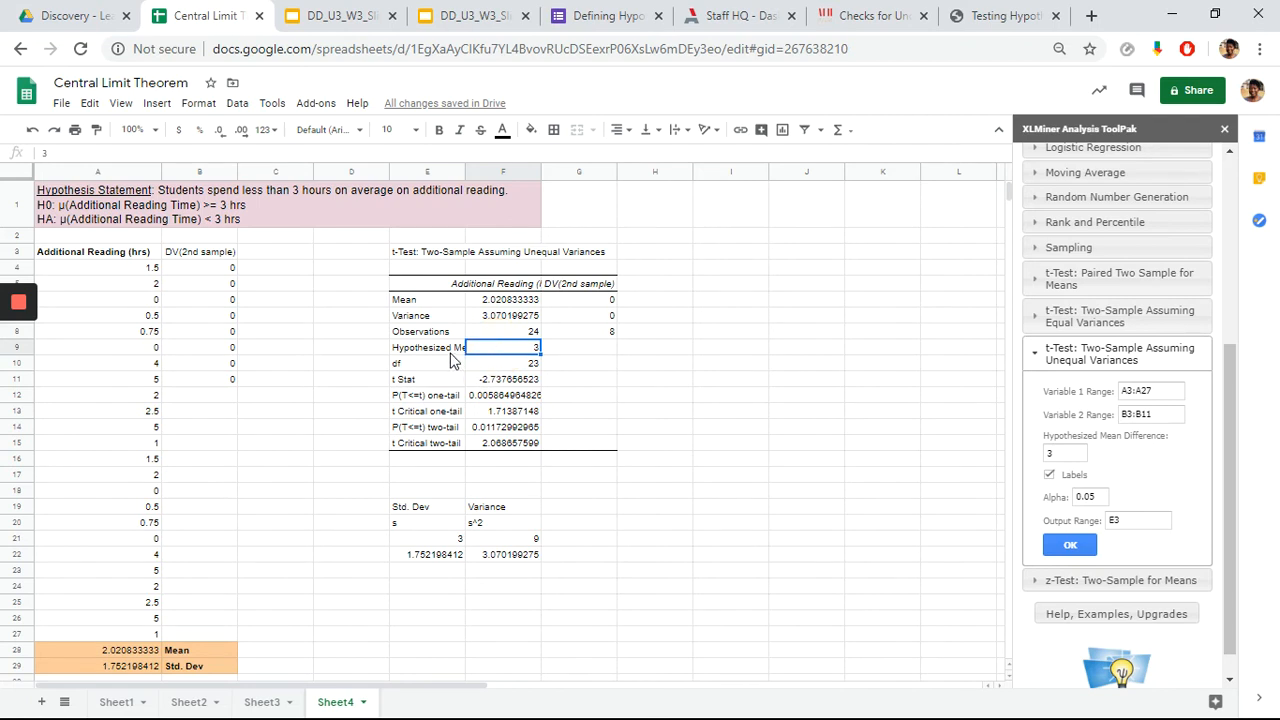
left_click_drag(450, 355, 529, 349)
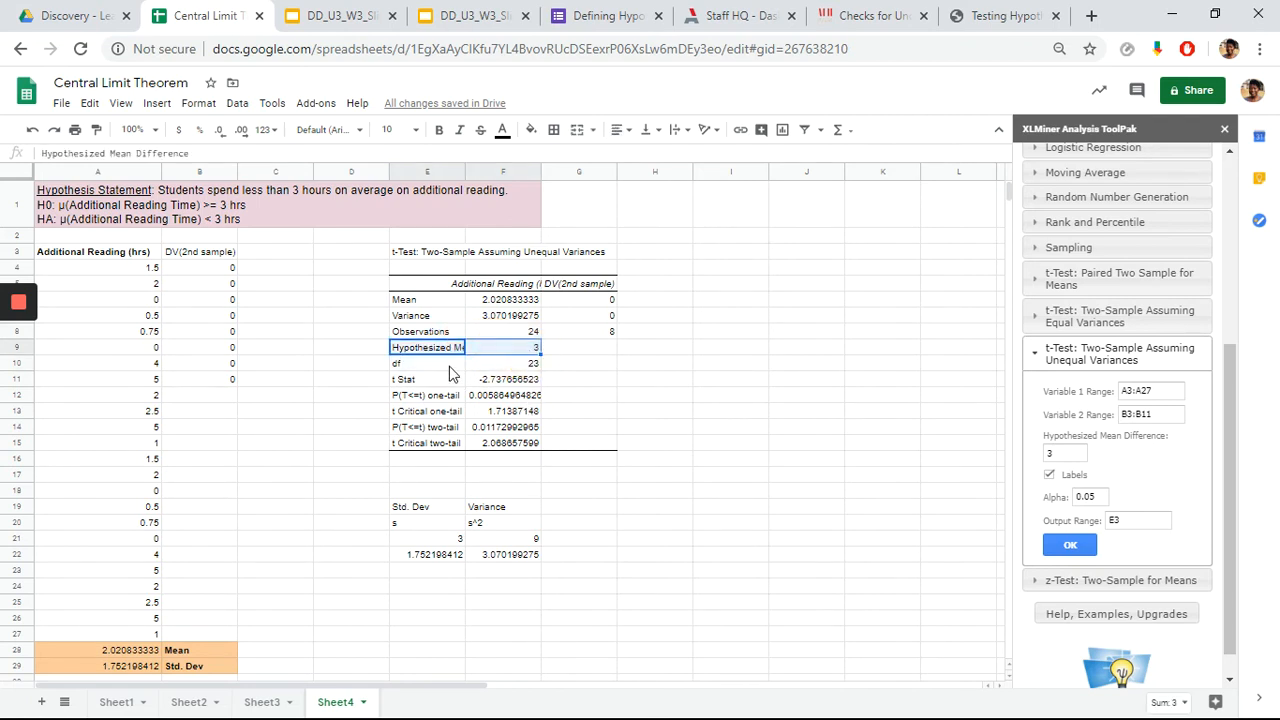
left_click_drag(449, 366, 503, 370)
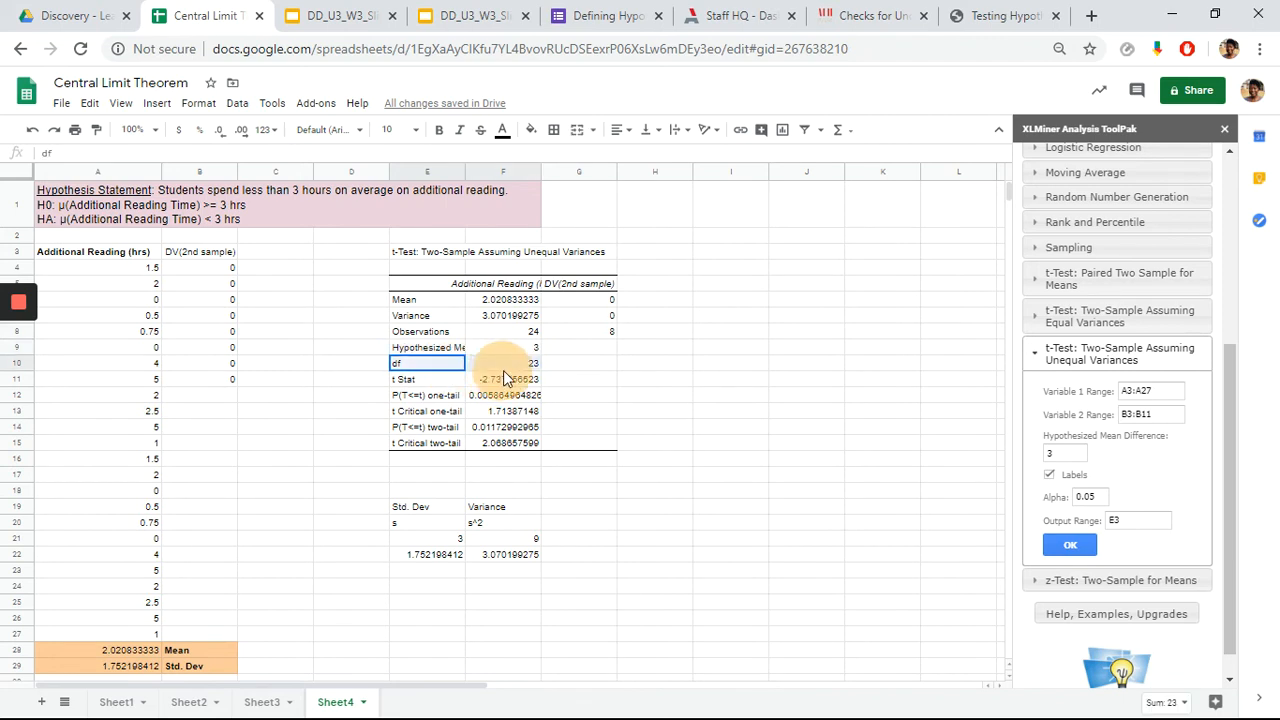
left_click(328, 364)
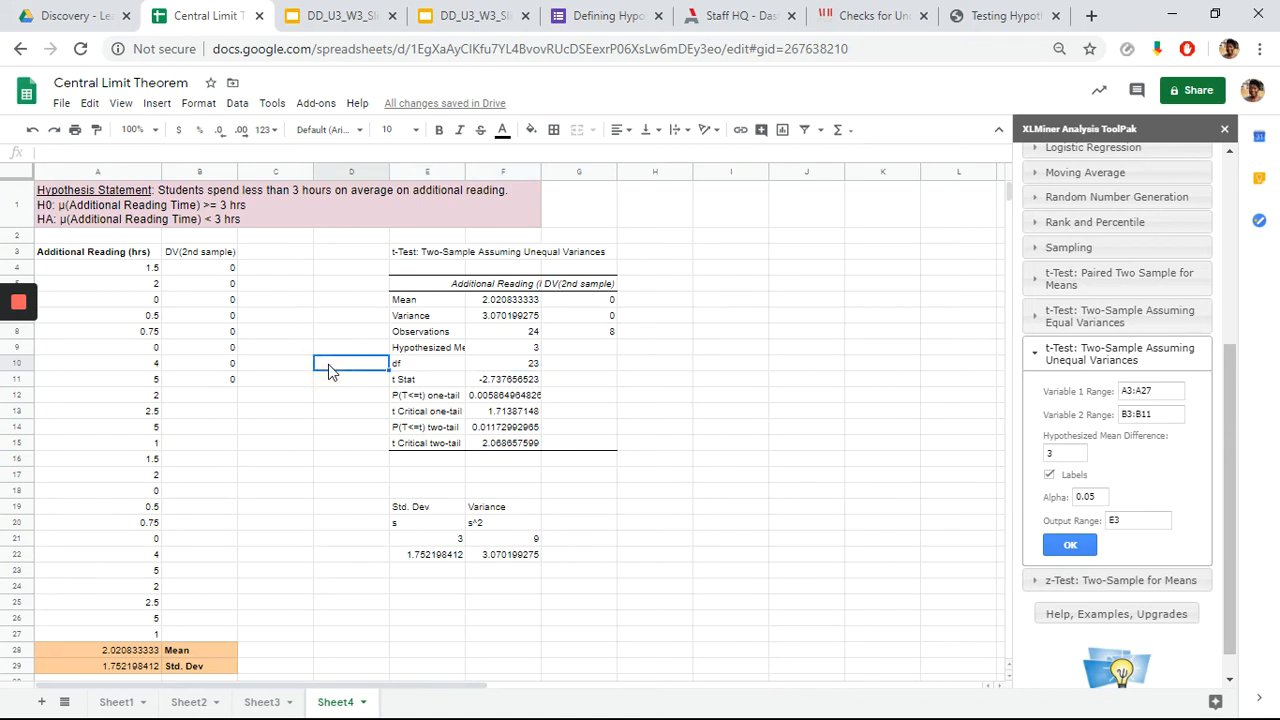
type("24-1")
key("Return")
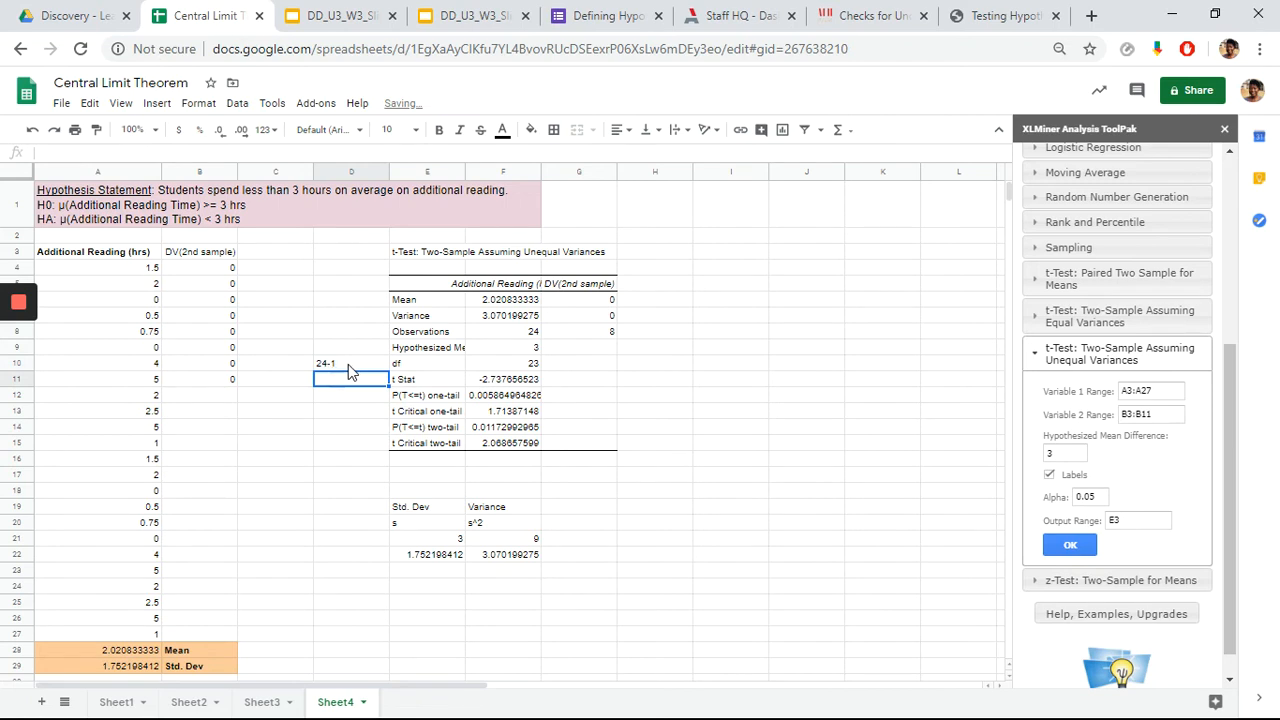
left_click(349, 366)
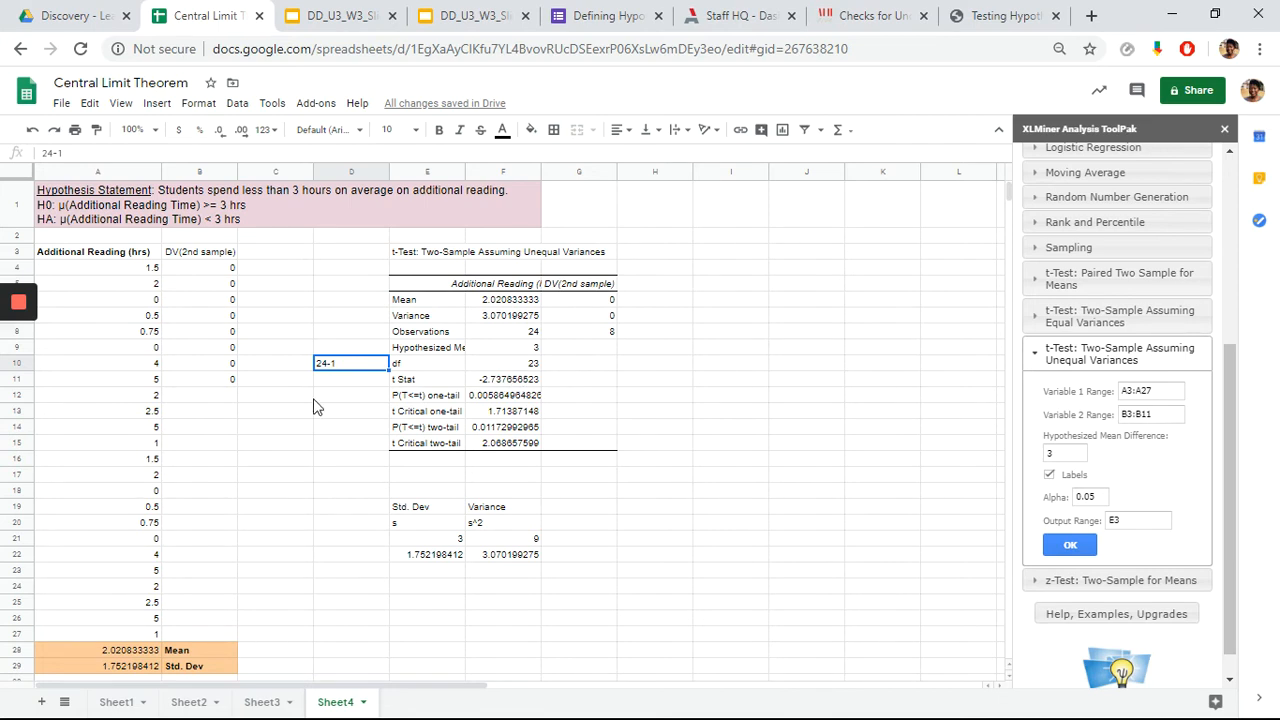
key("Delete")
Clear the standard deviation and variance working from E19:F23 below the t-test output.
left_click(440, 508)
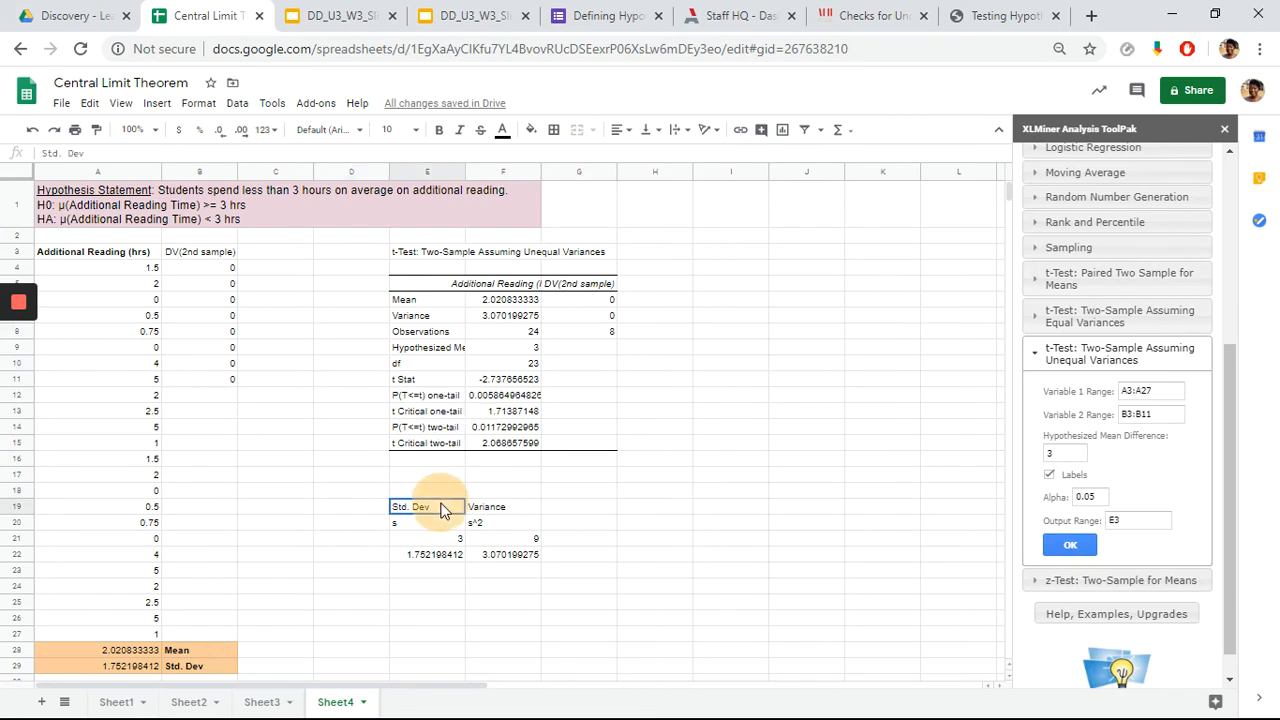
left_click_drag(487, 540, 523, 583)
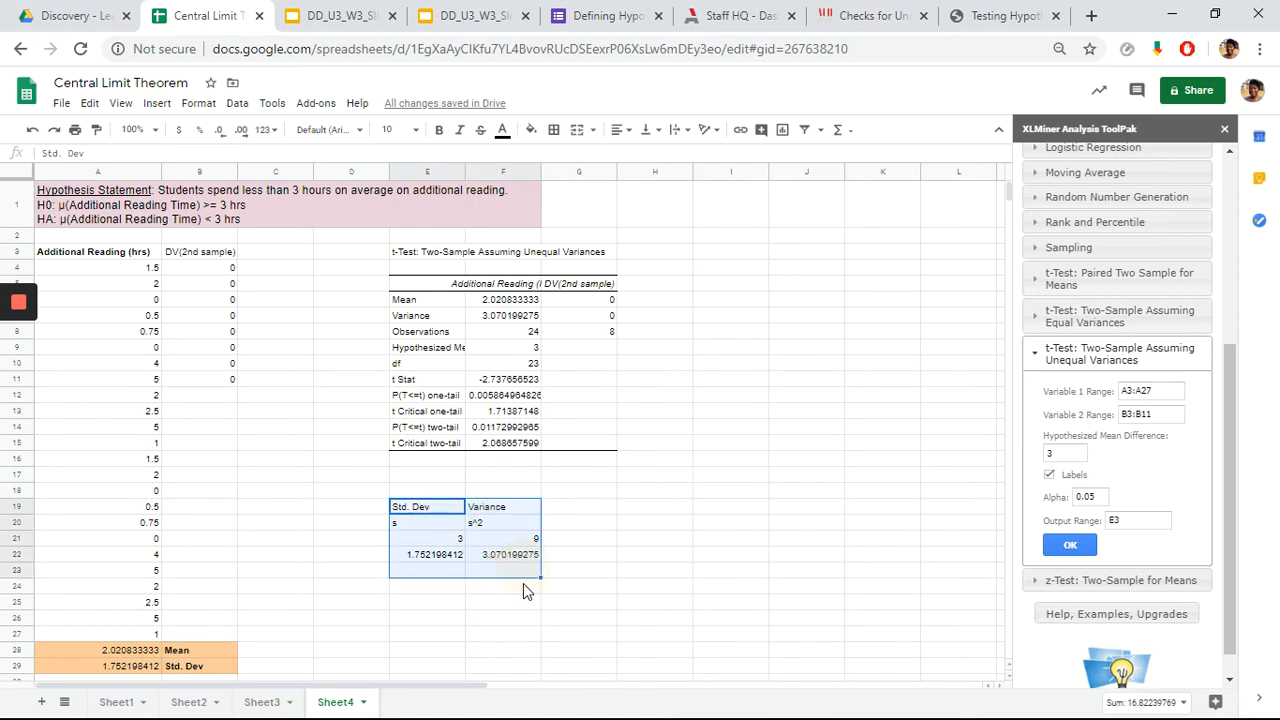
key("Delete")
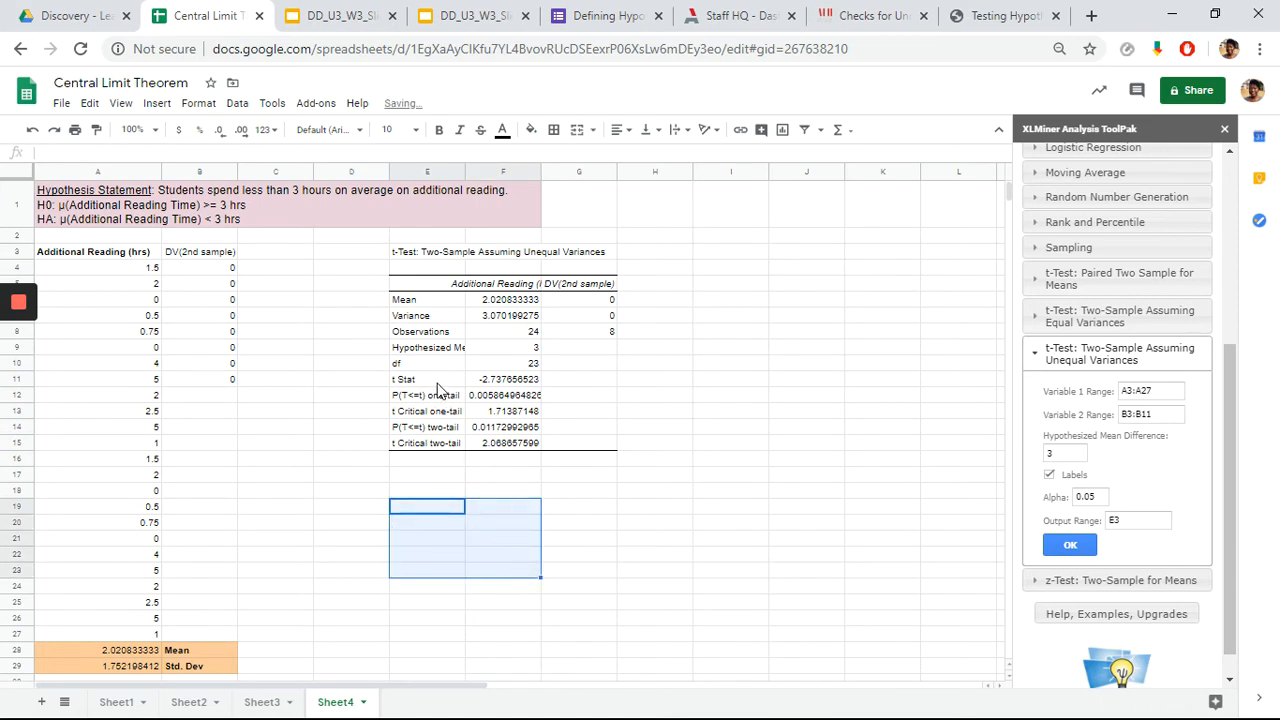
Write the decision rule "If your p-value is less than alpha, then reject H0" in E17, below the t-test output.
left_click_drag(432, 380, 531, 447)
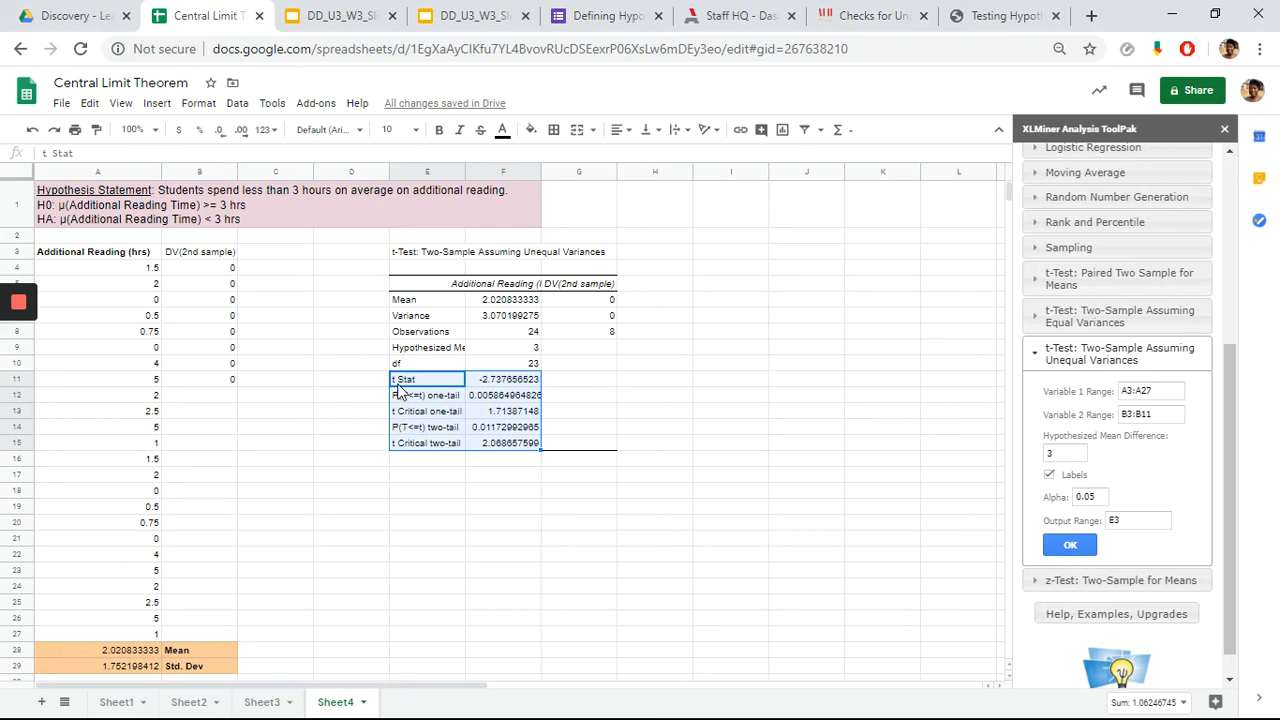
left_click(445, 478)
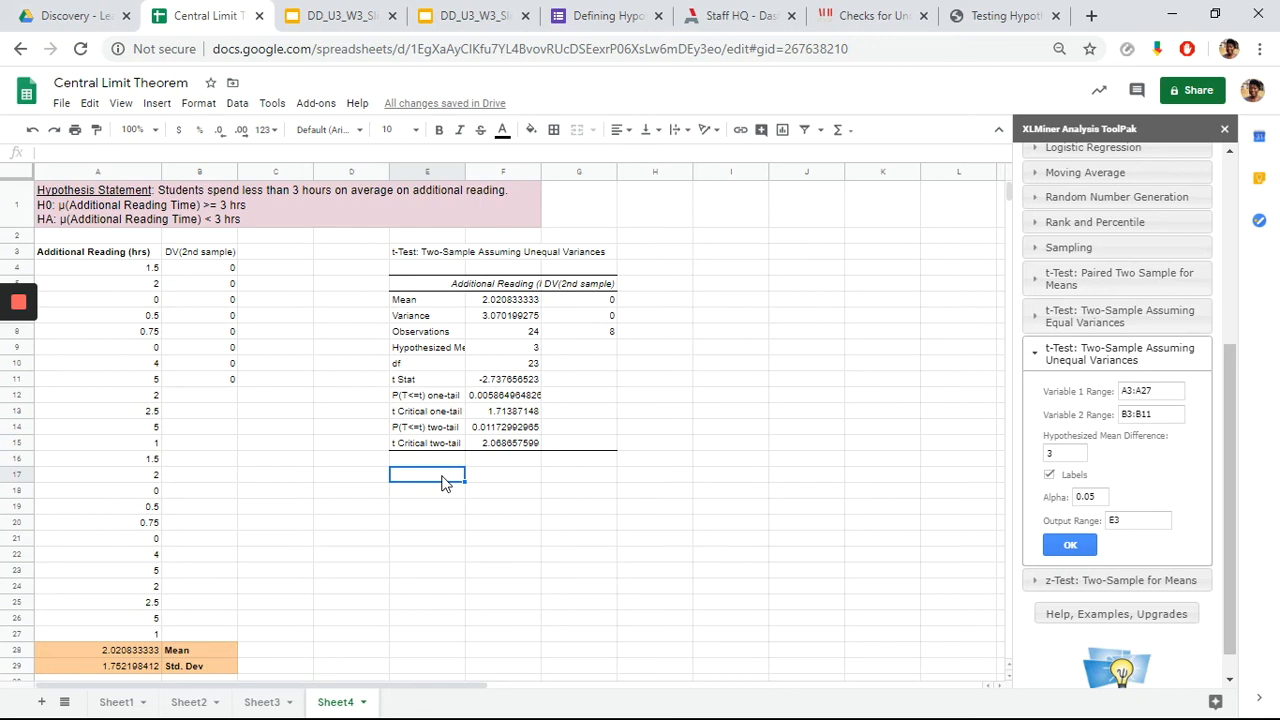
type("If P")
key("BackSpace")
type("your -value")
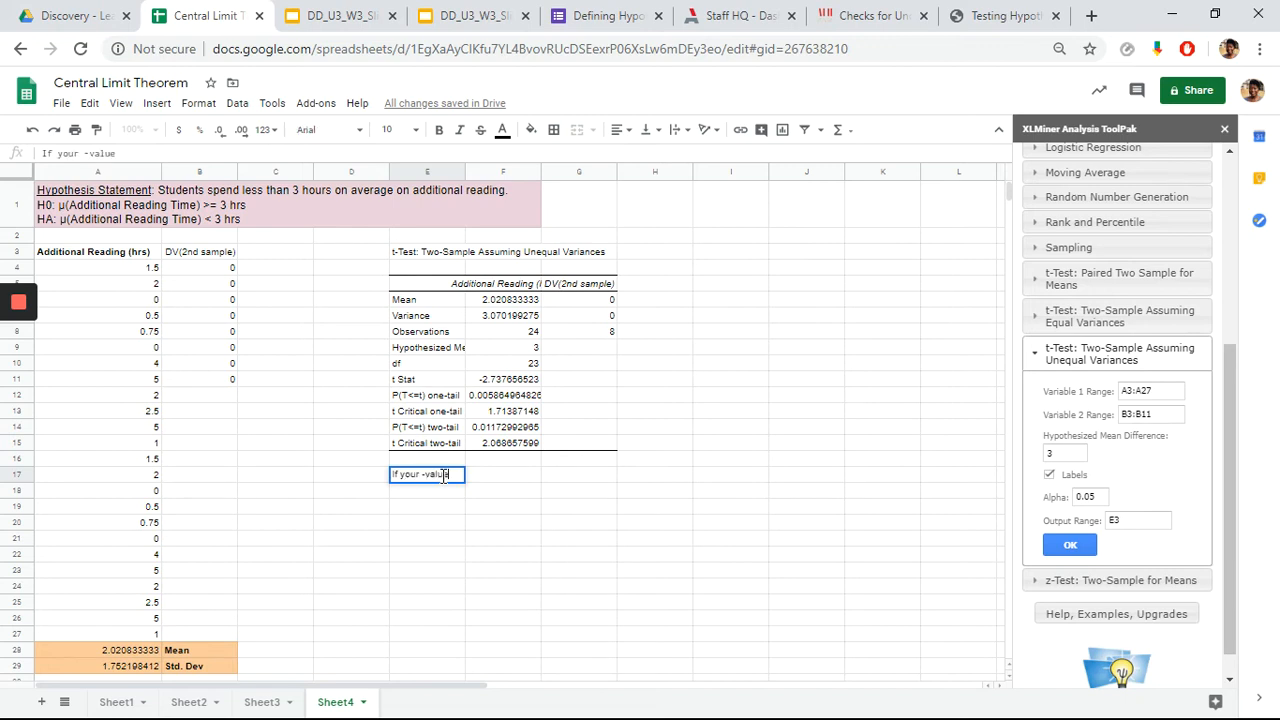
type(" is less ")
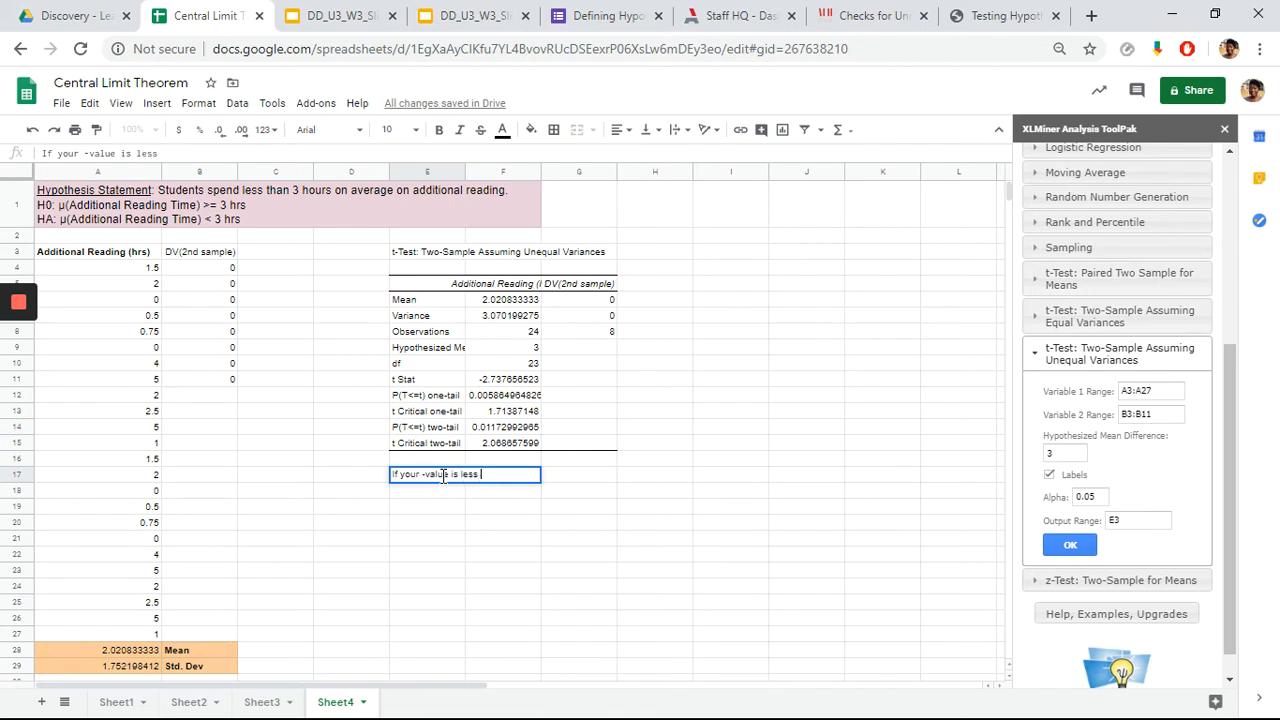
type("than alpha, then refject")
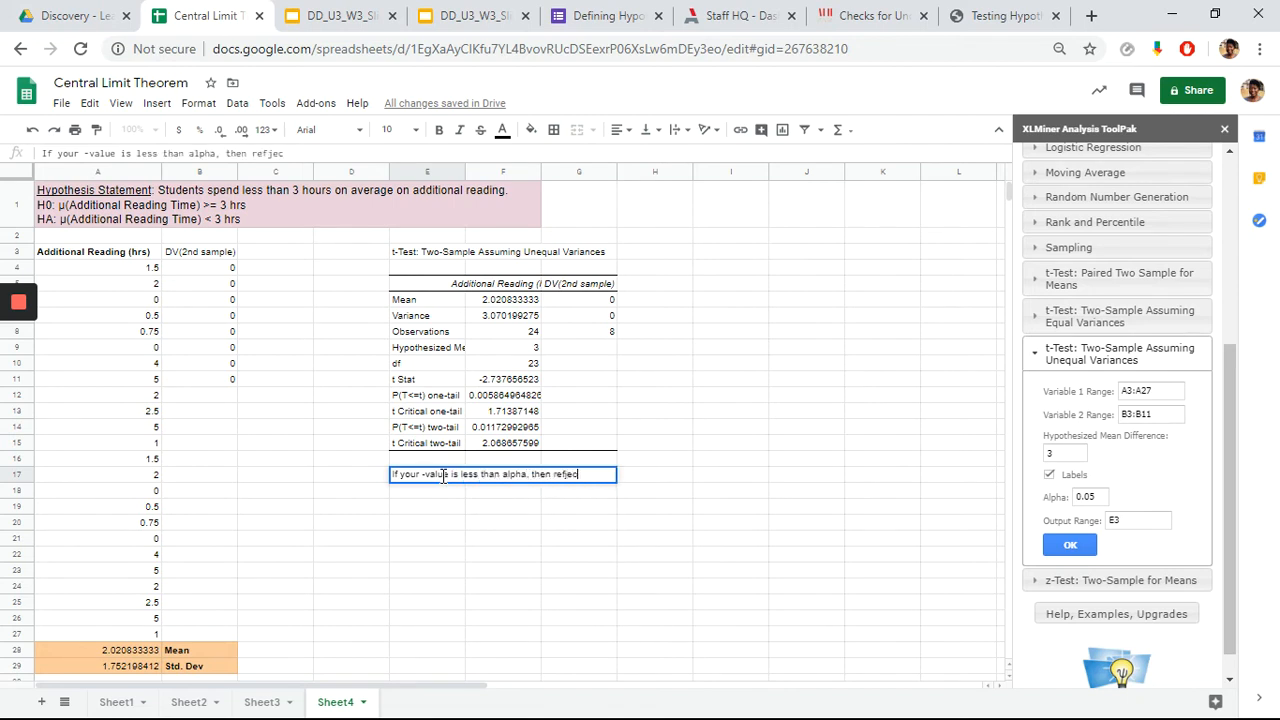
key("BackSpace")
key("BackSpace")
key("BackSpace")
key("BackSpace")
key("BackSpace")
type("ject H0")
left_click(424, 474)
type("p")
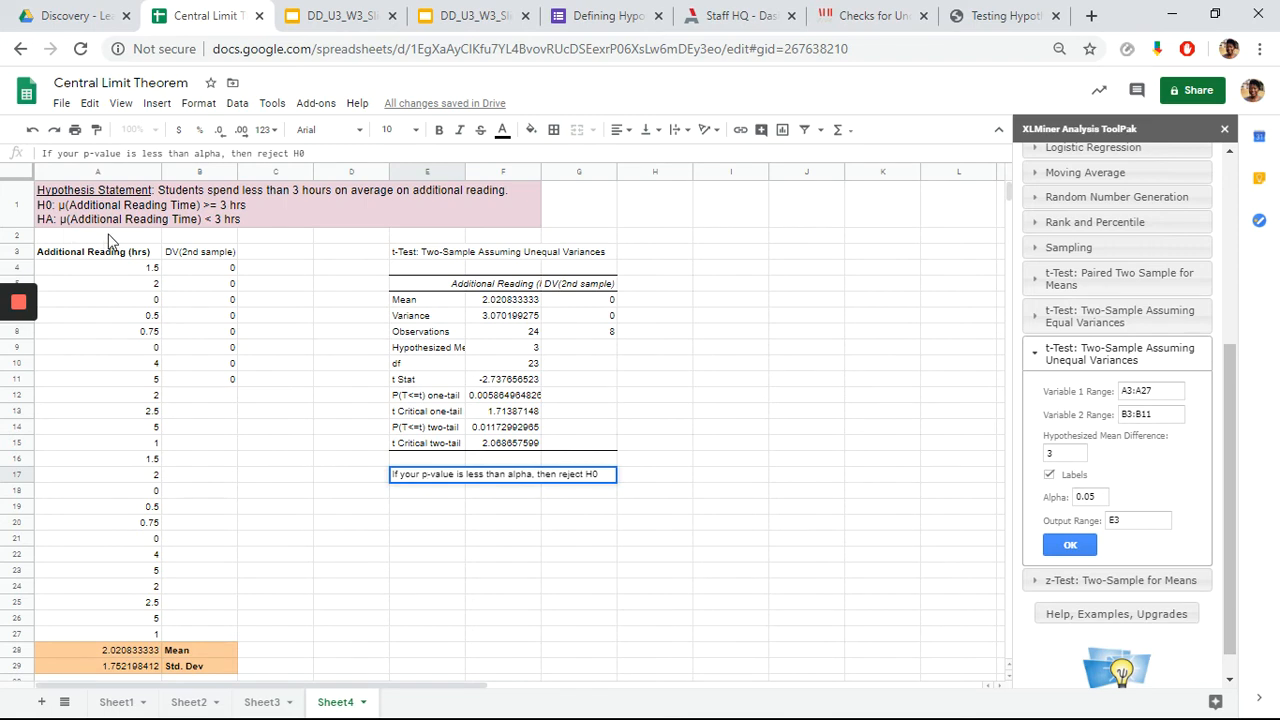
Add the mnemonic "(PLAR)" in E18 under the decision rule.
left_click(460, 495)
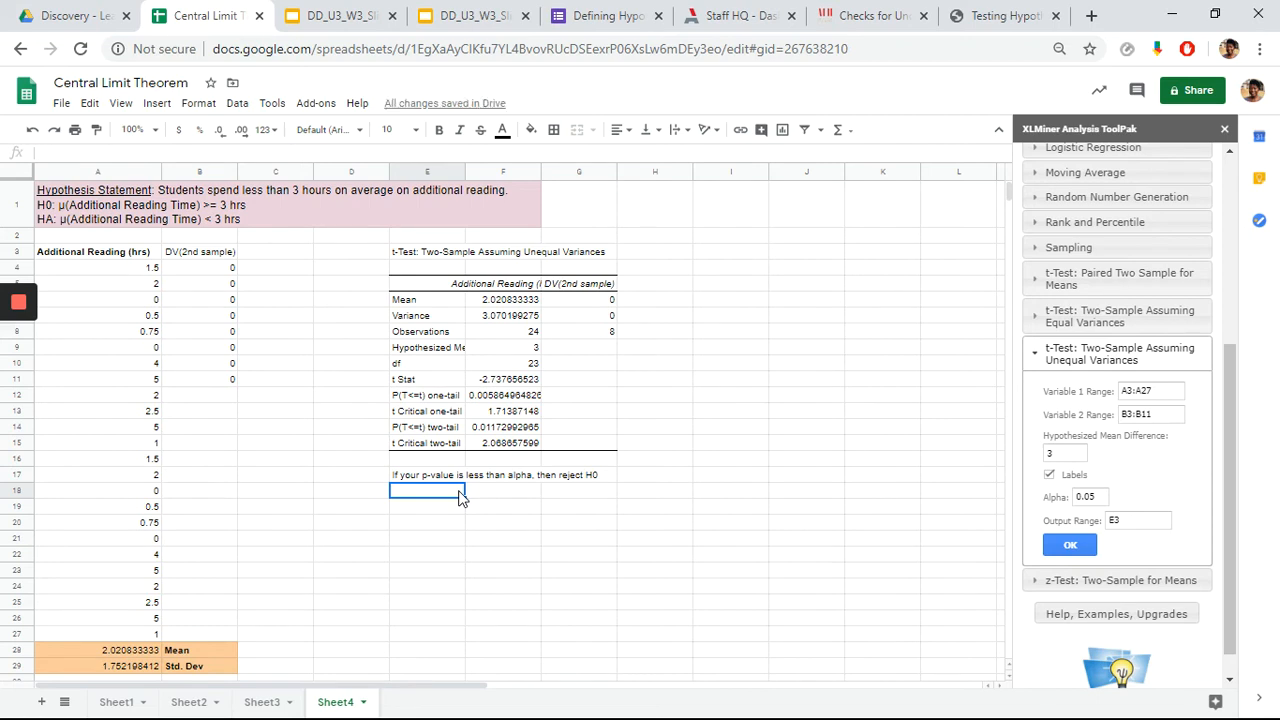
type("PLAR)")
left_click(394, 490)
type("(")
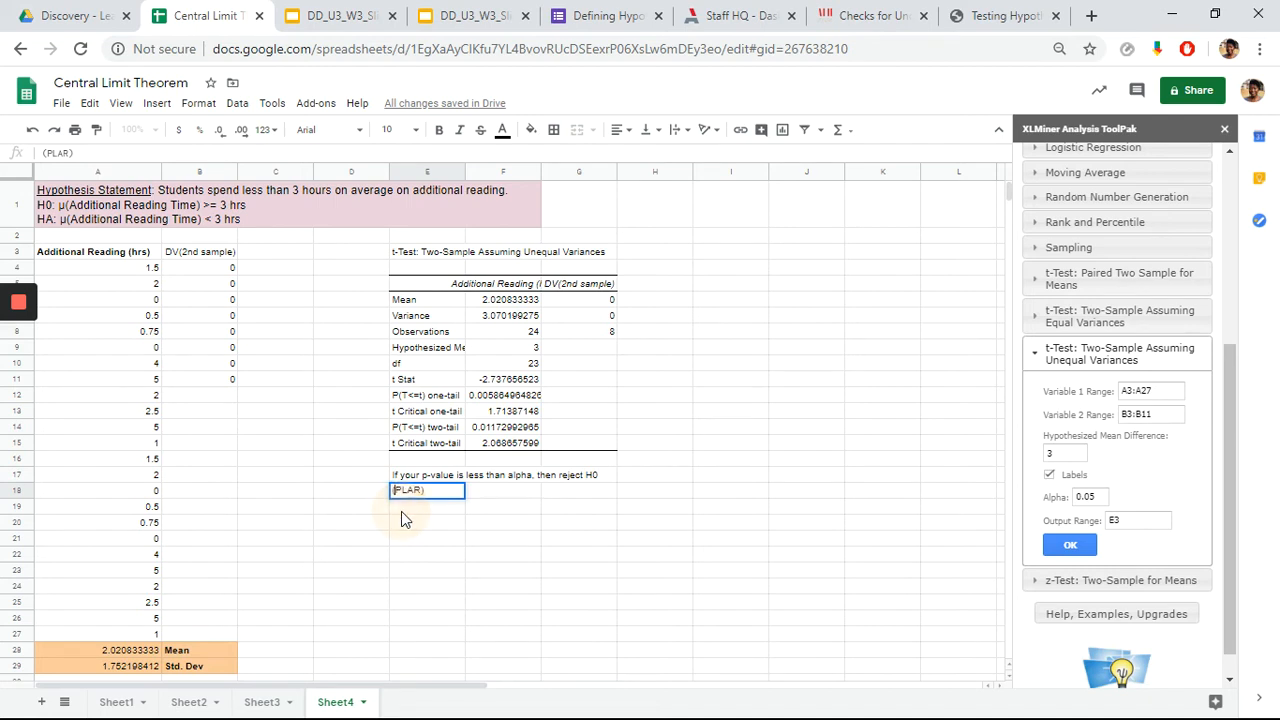
key("Return")
Enter the significance level as "alpha = 0.05" in E19.
type("P-VALUE")
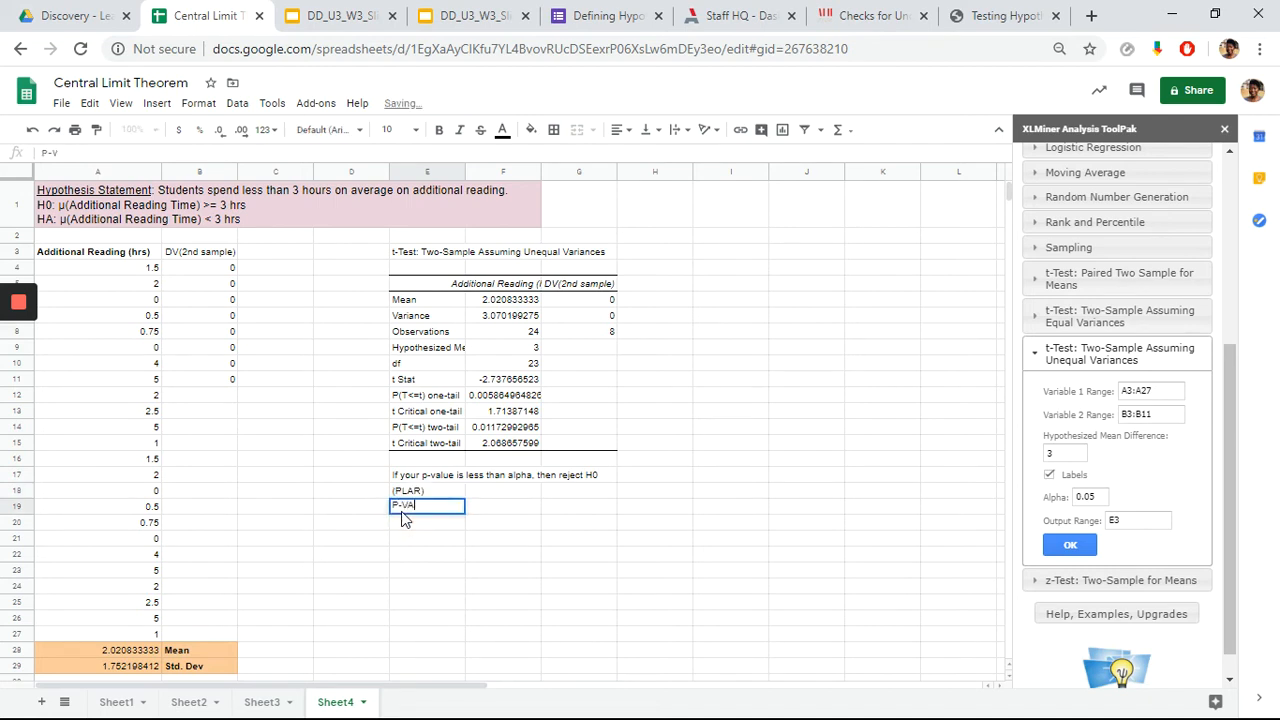
key("BackSpace")
key("BackSpace")
key("BackSpace")
key("BackSpace")
key("BackSpace")
key("BackSpace")
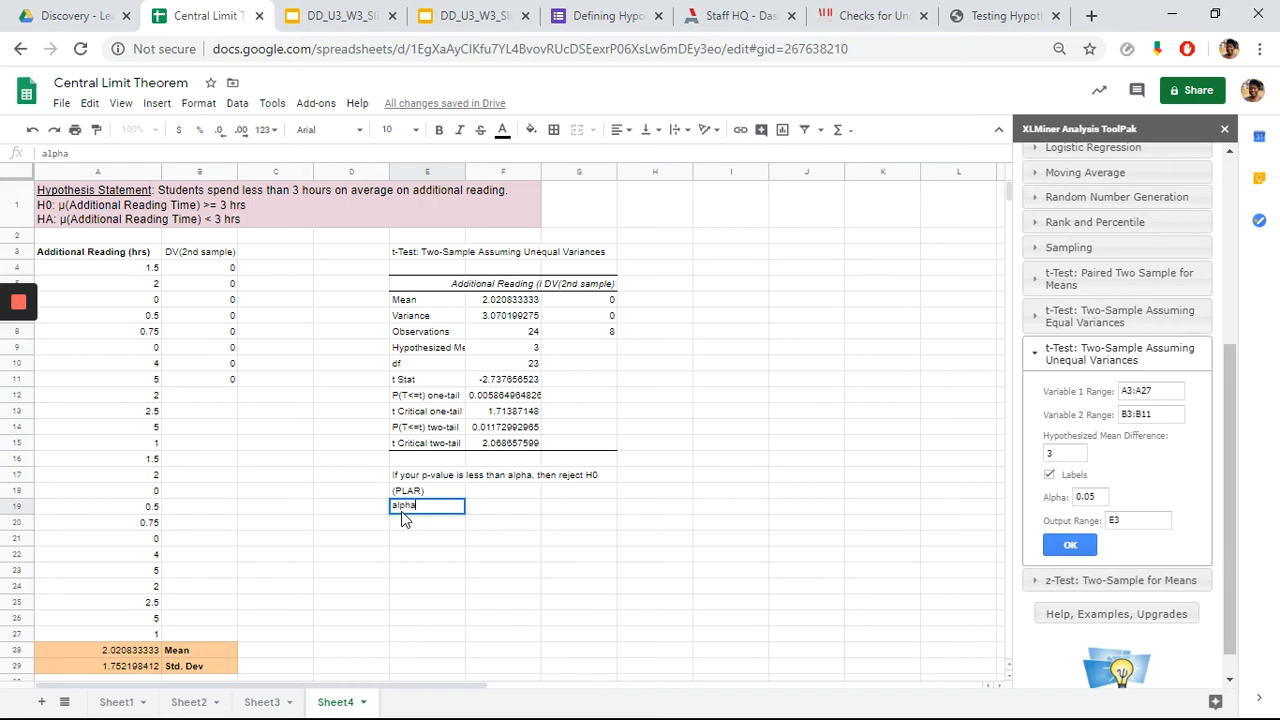
type("alpha = 0.05")
left_click(435, 523)
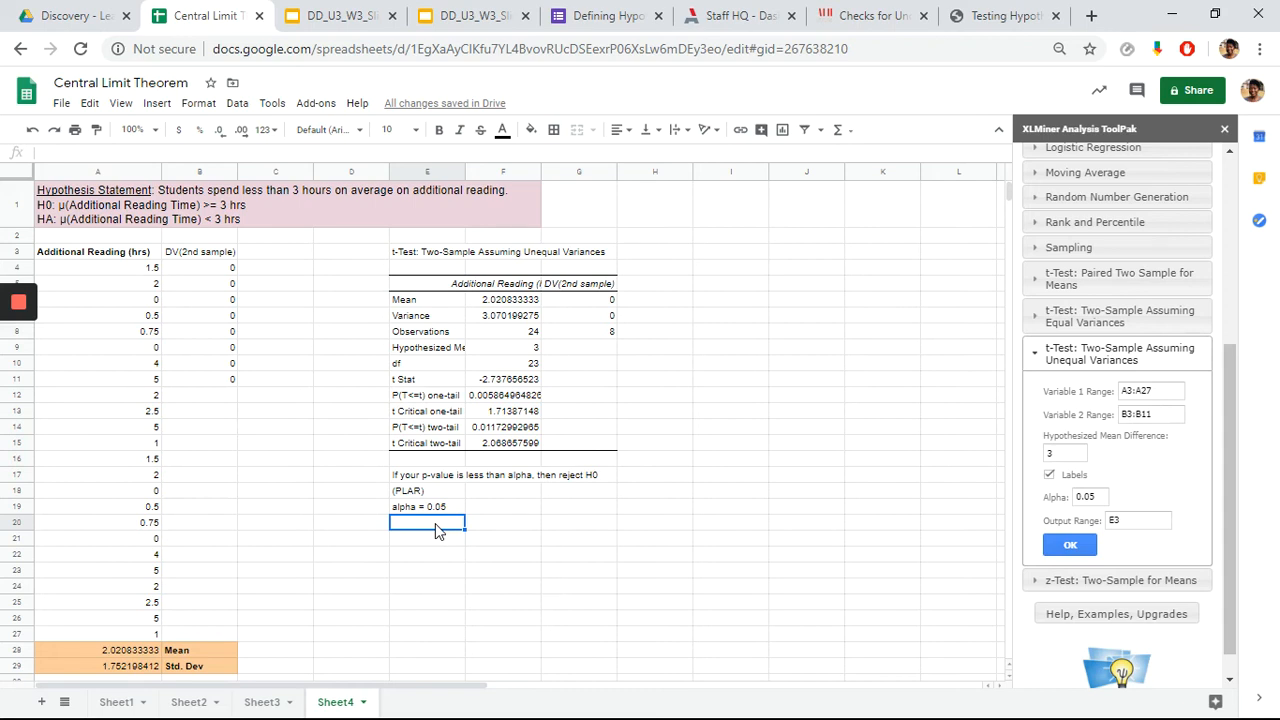
Compare alpha in E19 with the one-tail and two-tail P(T<=t) rows of the t-test output.
left_click(446, 509)
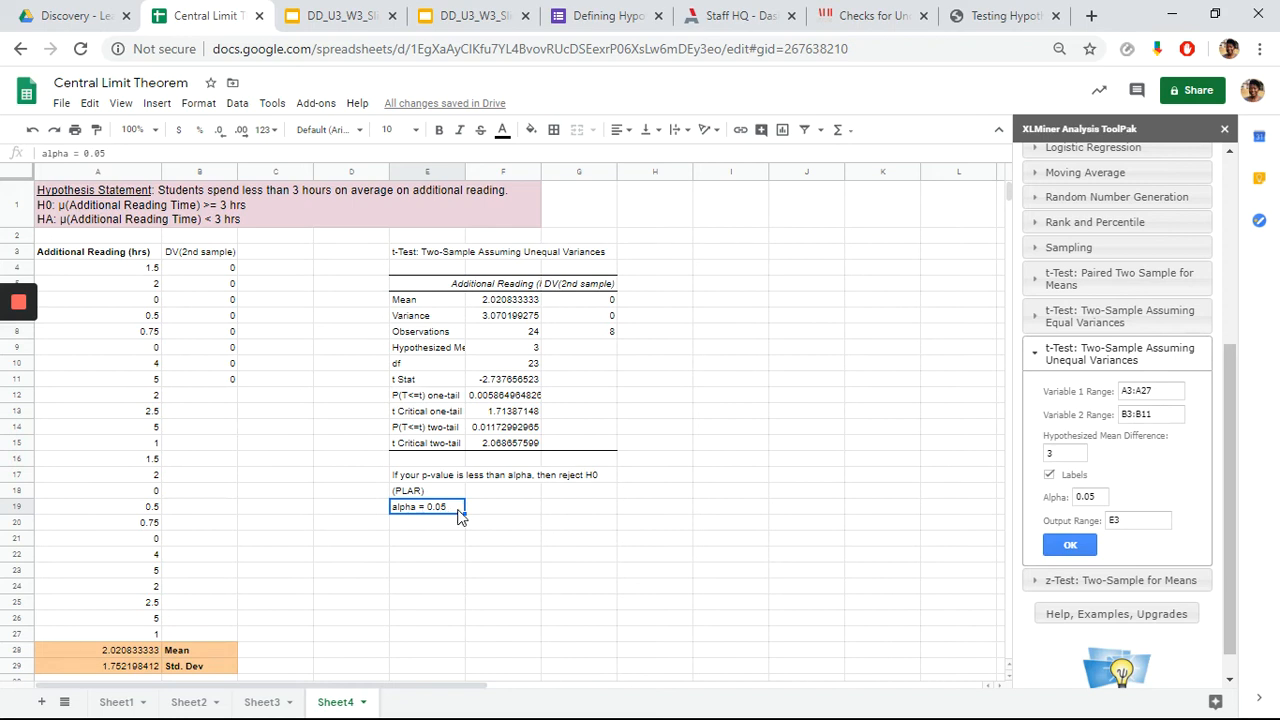
left_click(446, 528)
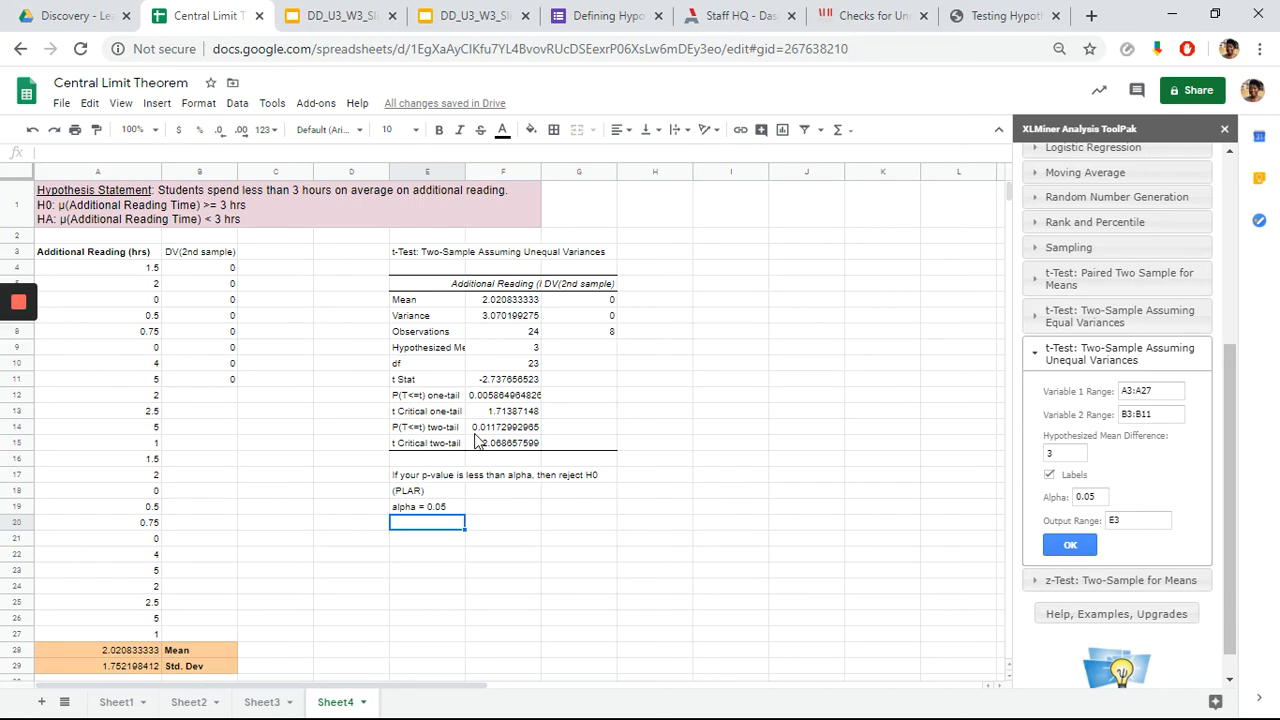
left_click(421, 397)
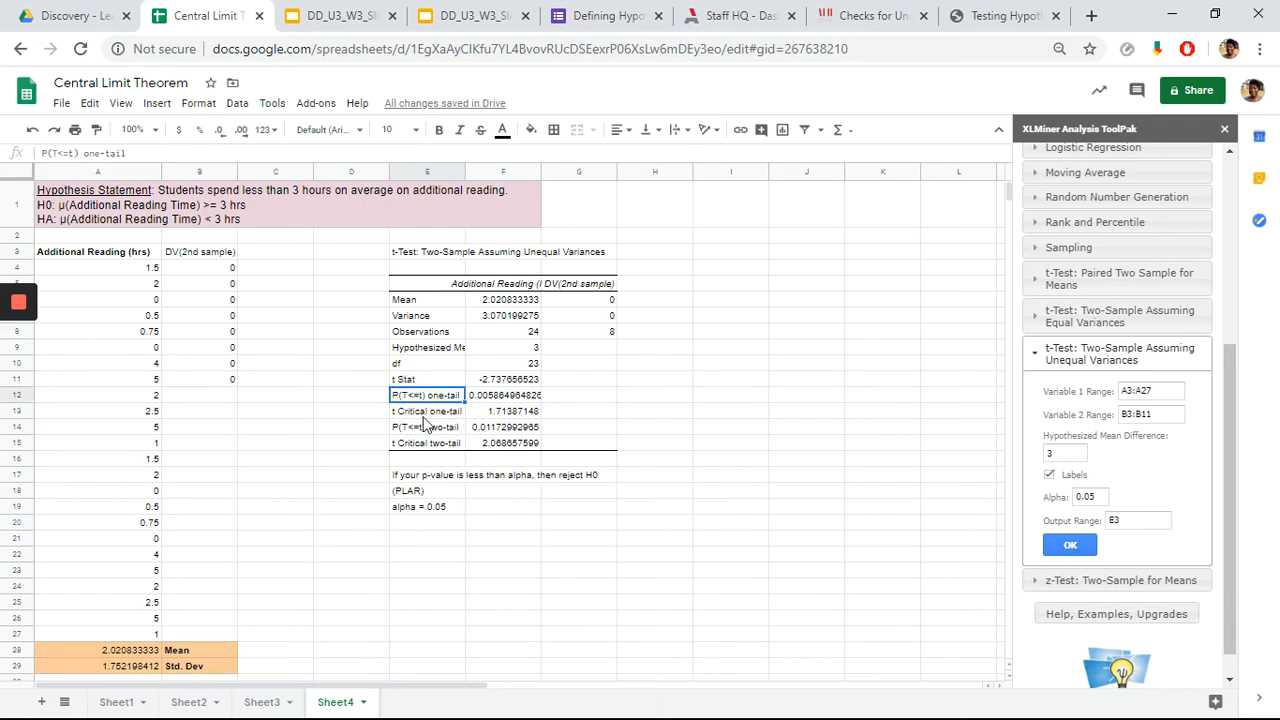
left_click(439, 429)
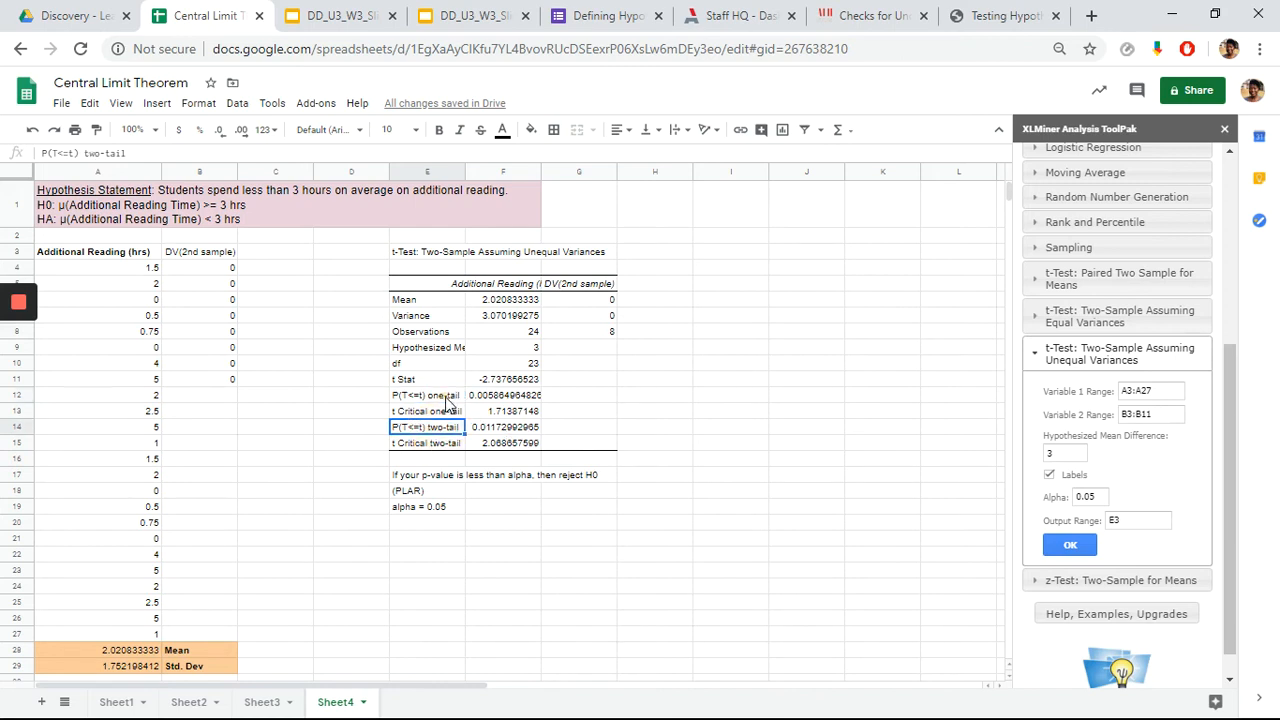
left_click_drag(448, 400, 512, 398)
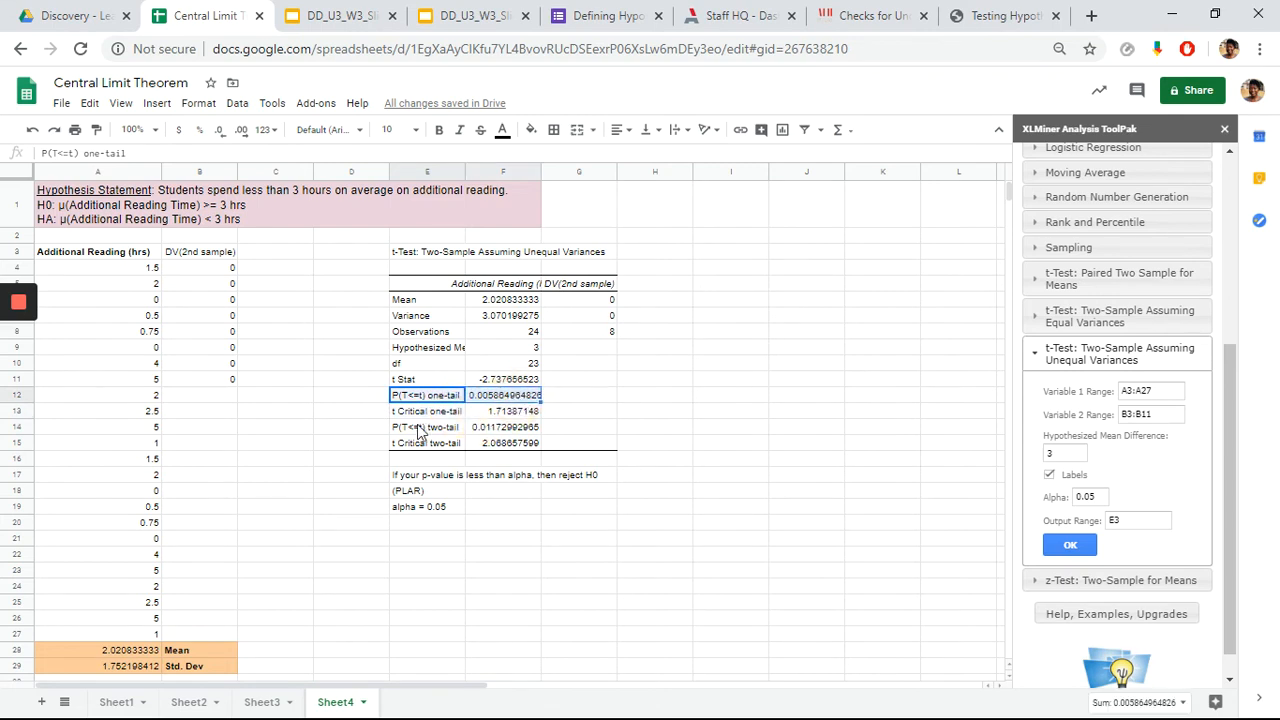
left_click_drag(420, 430, 503, 435)
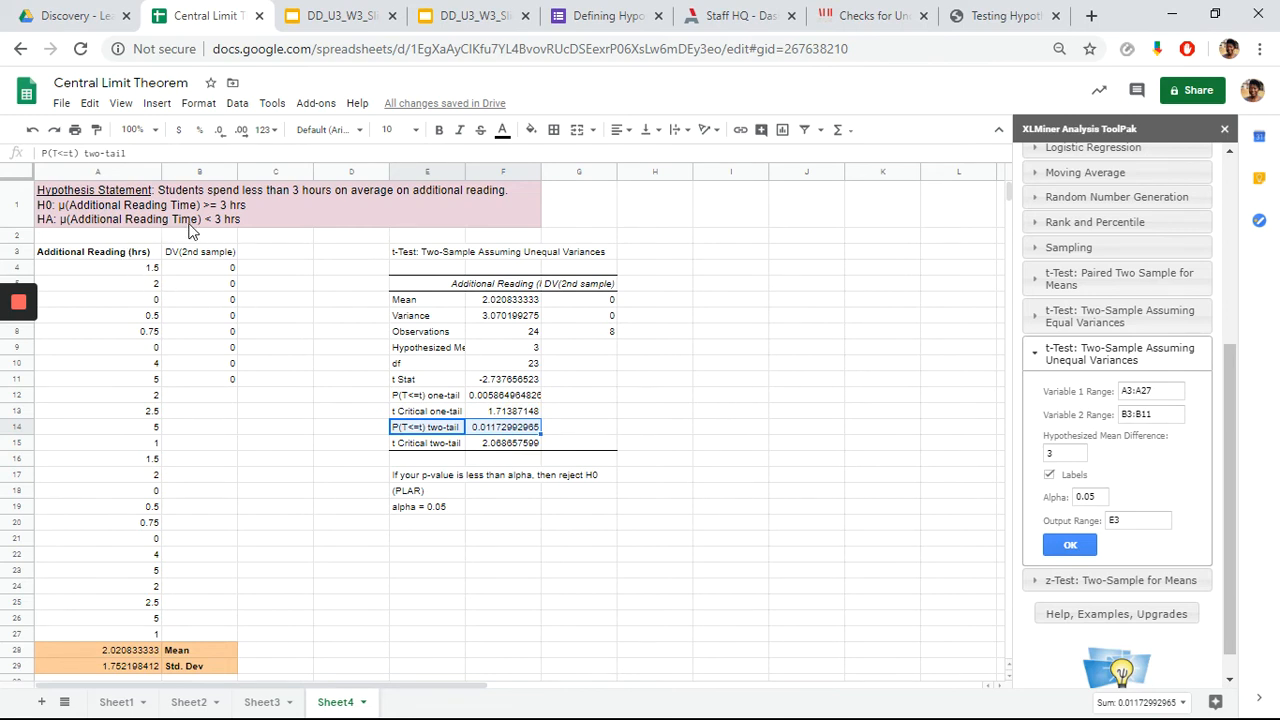
Enlarge the formula bar and remove the "<" sign from the HA line of the hypothesis statement in A1.
left_click(85, 210)
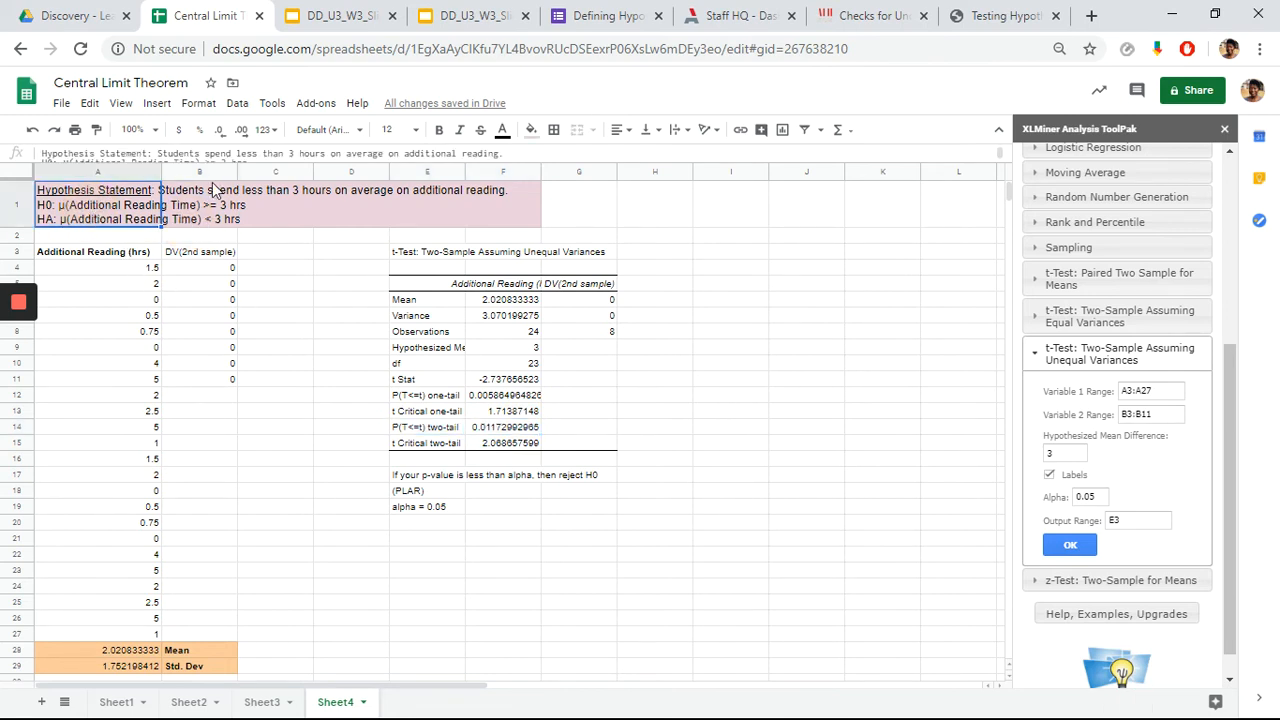
left_click_drag(228, 162, 215, 188)
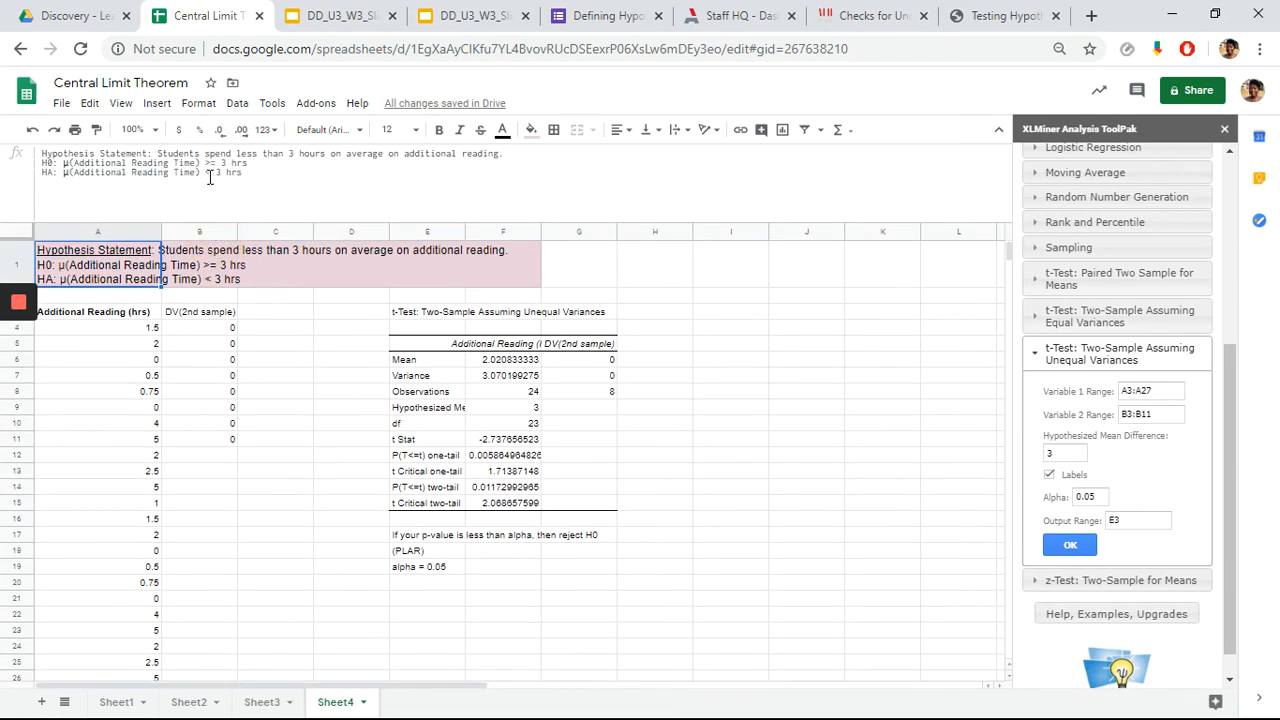
left_click(210, 172)
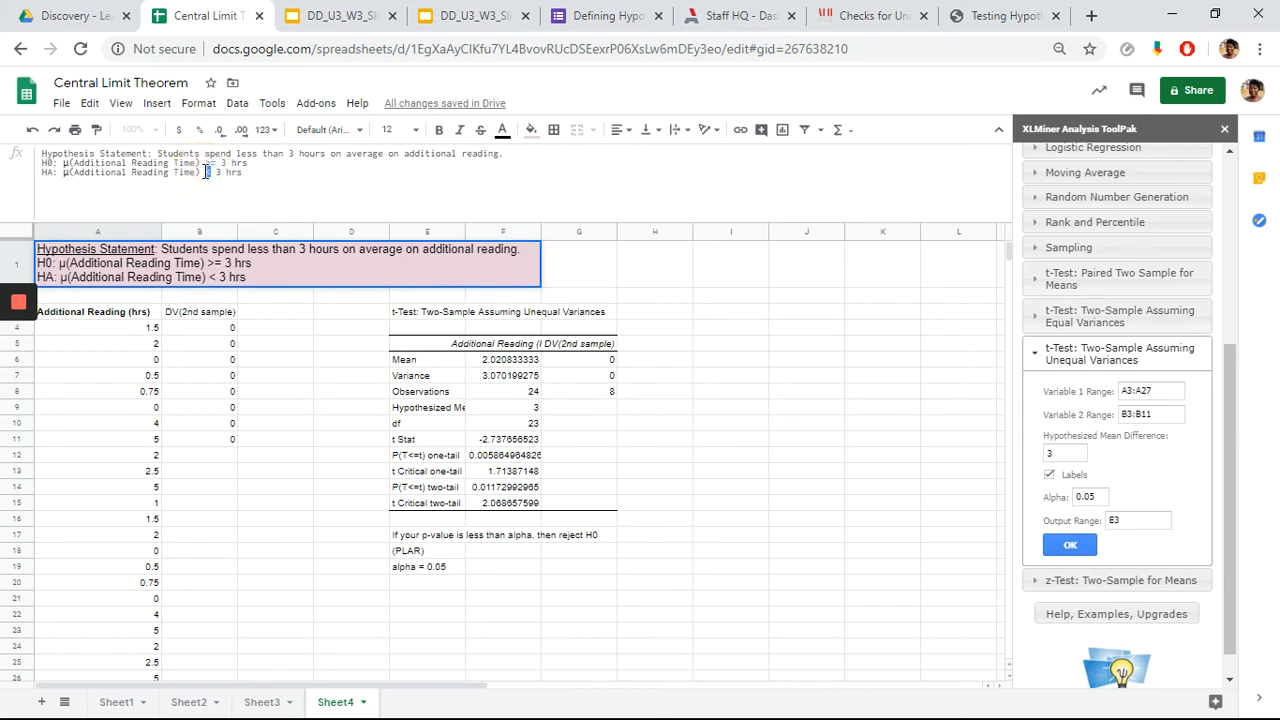
double_click(206, 172)
type(">")
key("BackSpace")
type("n")
type("(not")
key("BackSpace")
key("BackSpace")
key("BackSpace")
key("BackSpace")
key("BackSpace")
left_click(146, 110)
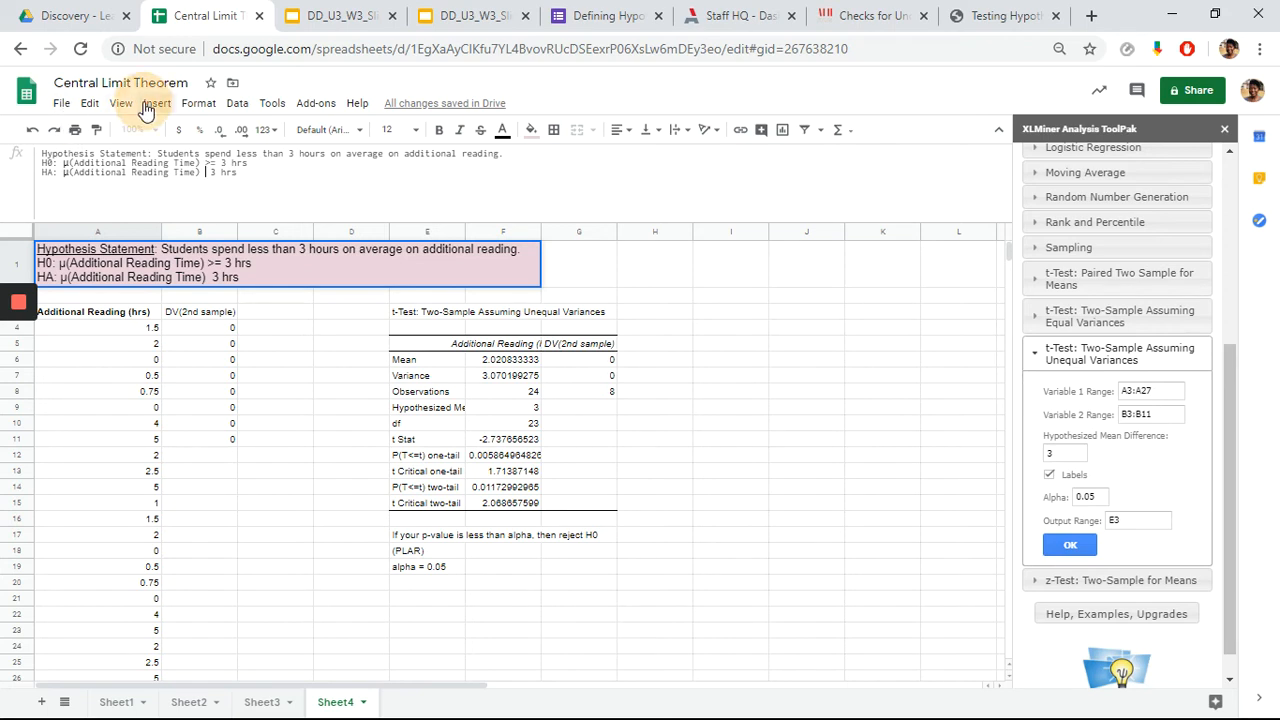
left_click(146, 108)
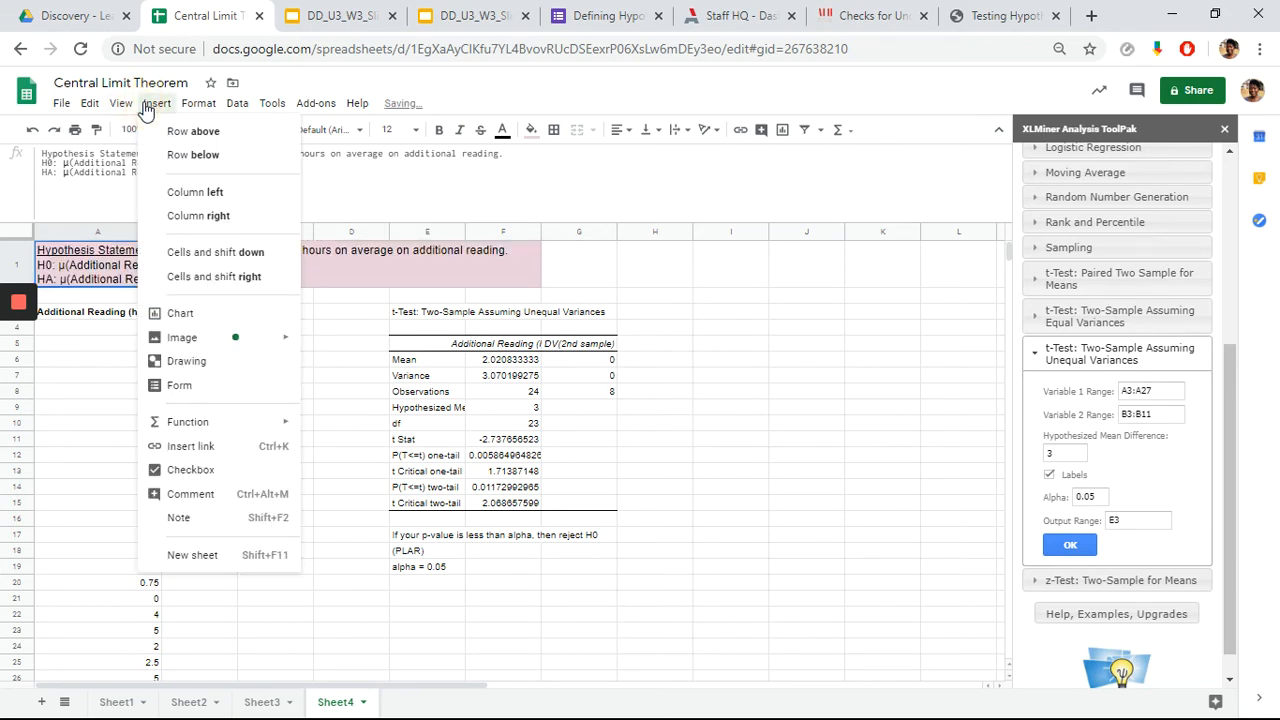
left_click(146, 108)
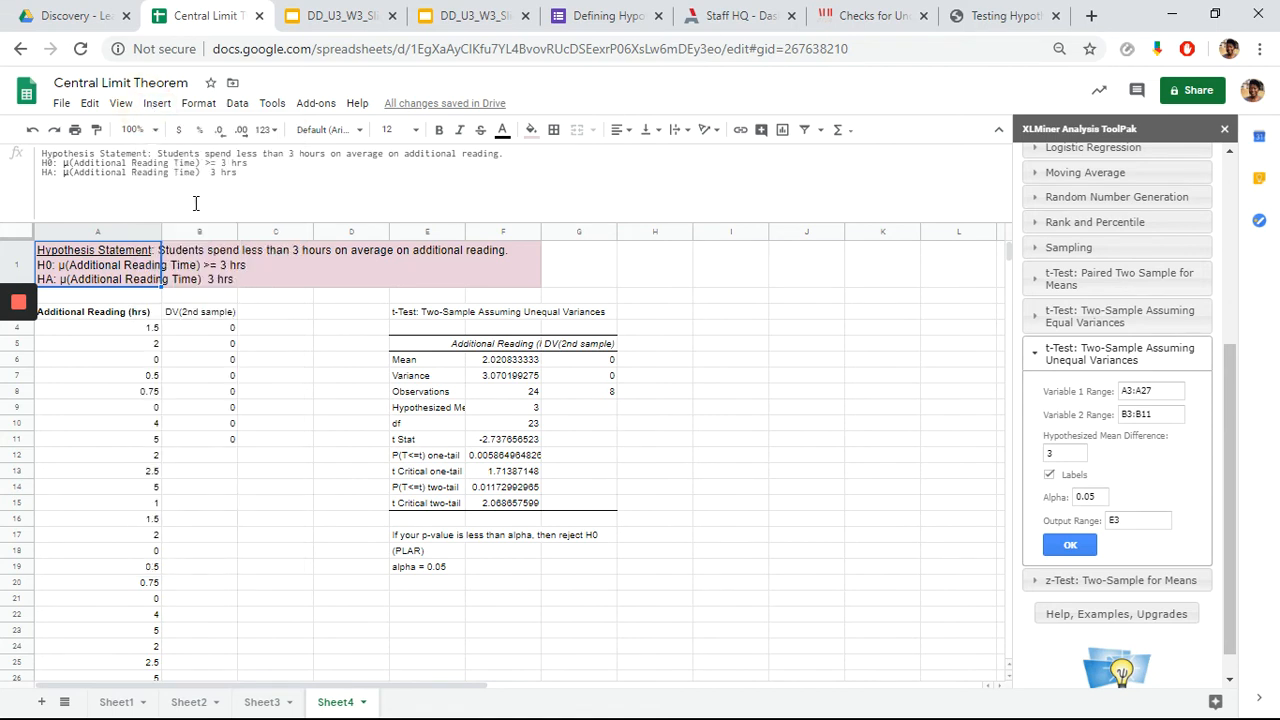
Check the parameter symbols table on Sheet1, and return to the hypothesis statement on Sheet4.
left_click(207, 174)
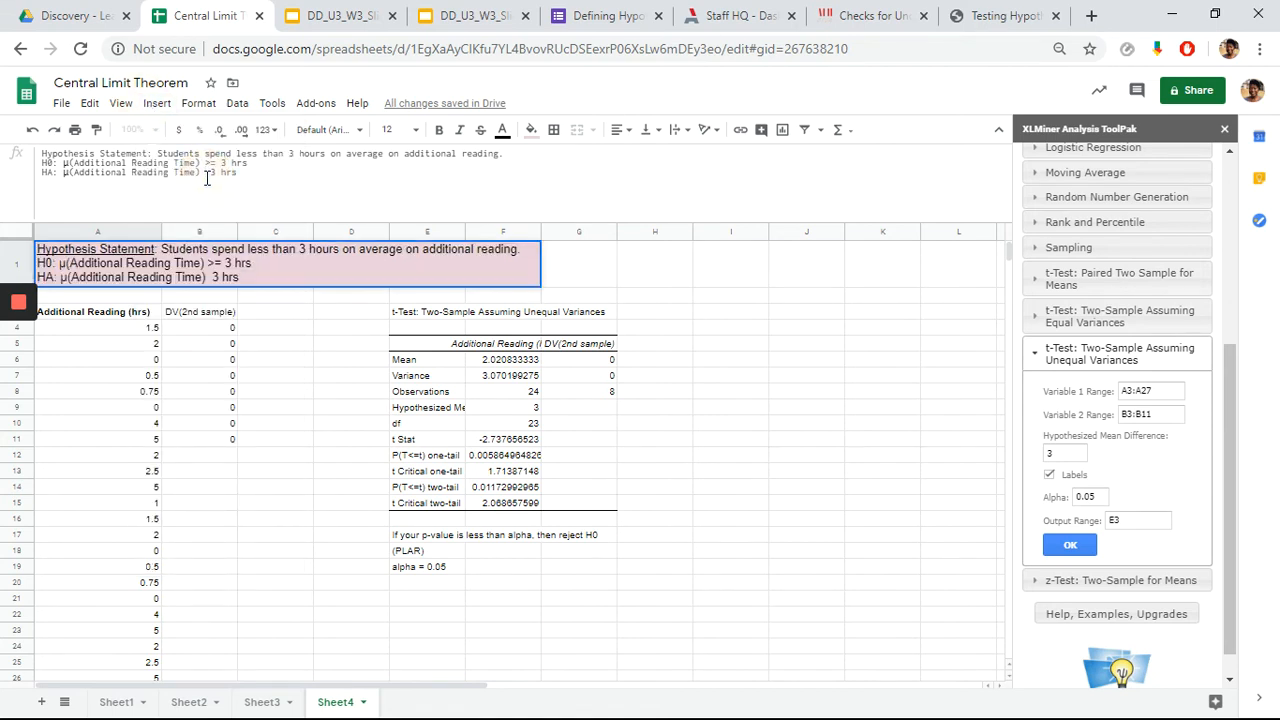
double_click(206, 174)
left_click(120, 708)
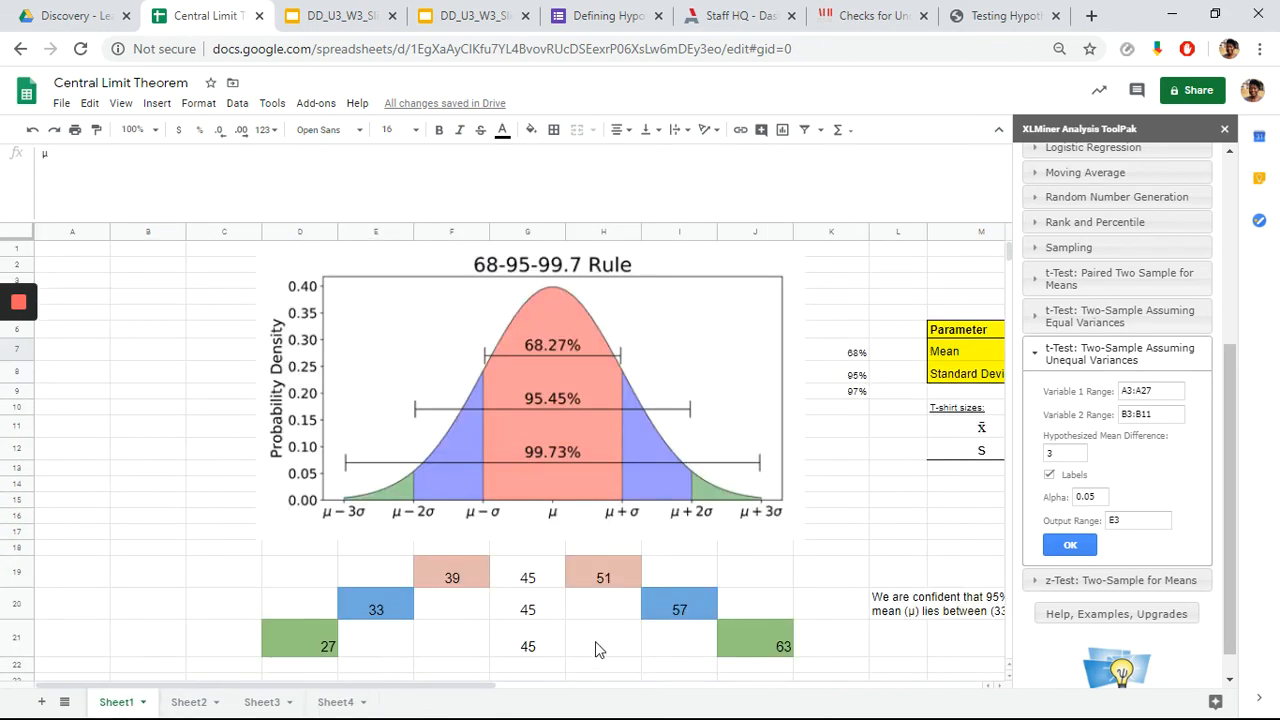
scroll(463, 643, "right", 2)
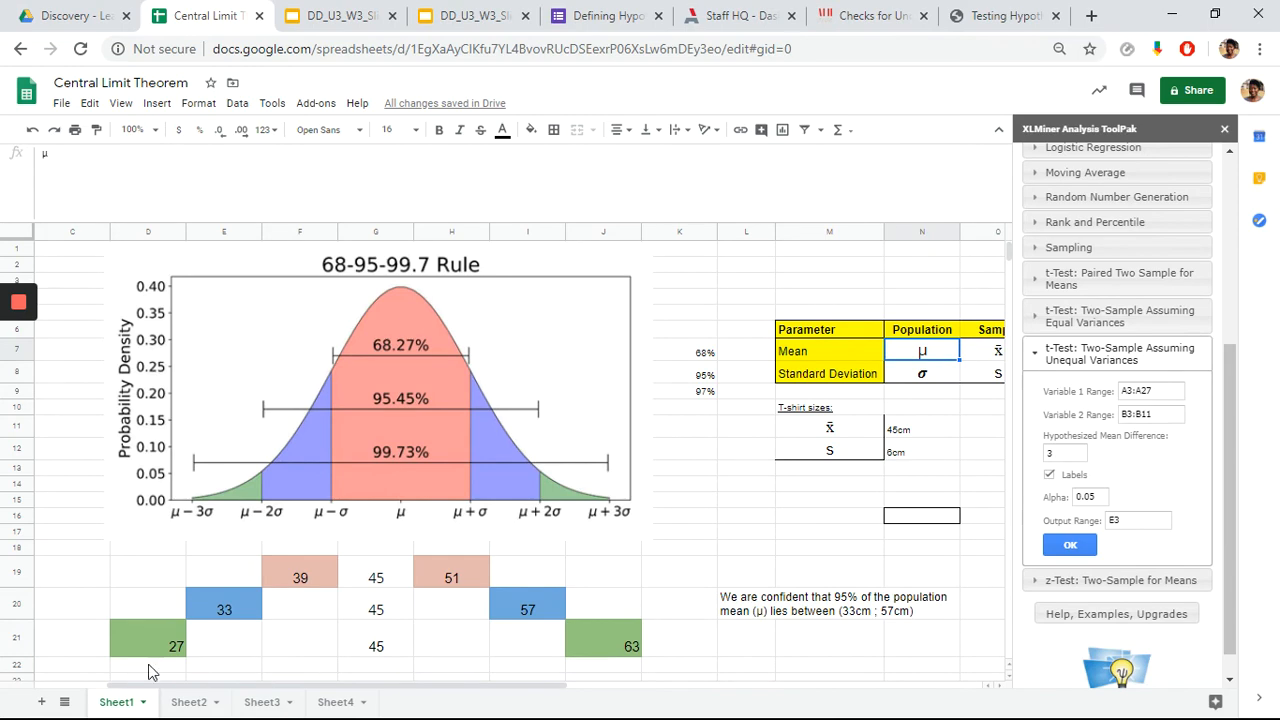
scroll(352, 549, "right", 4)
scroll(352, 549, "left", 4)
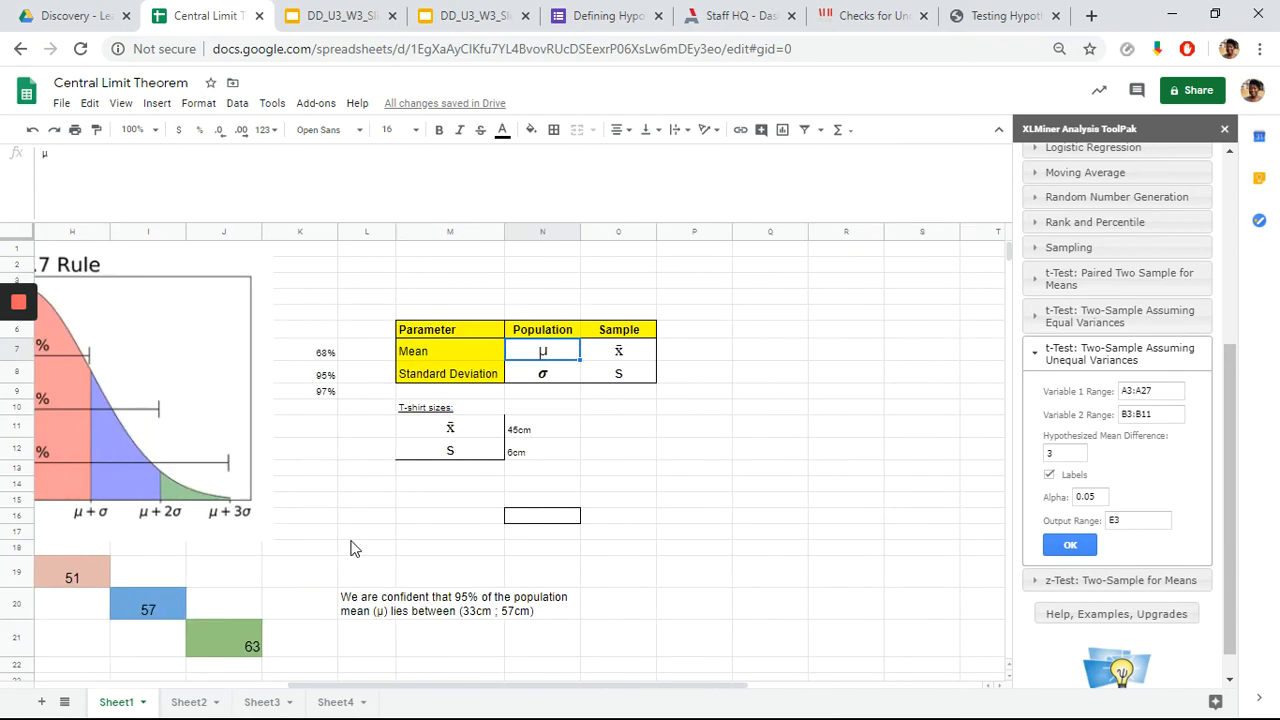
left_click(338, 704)
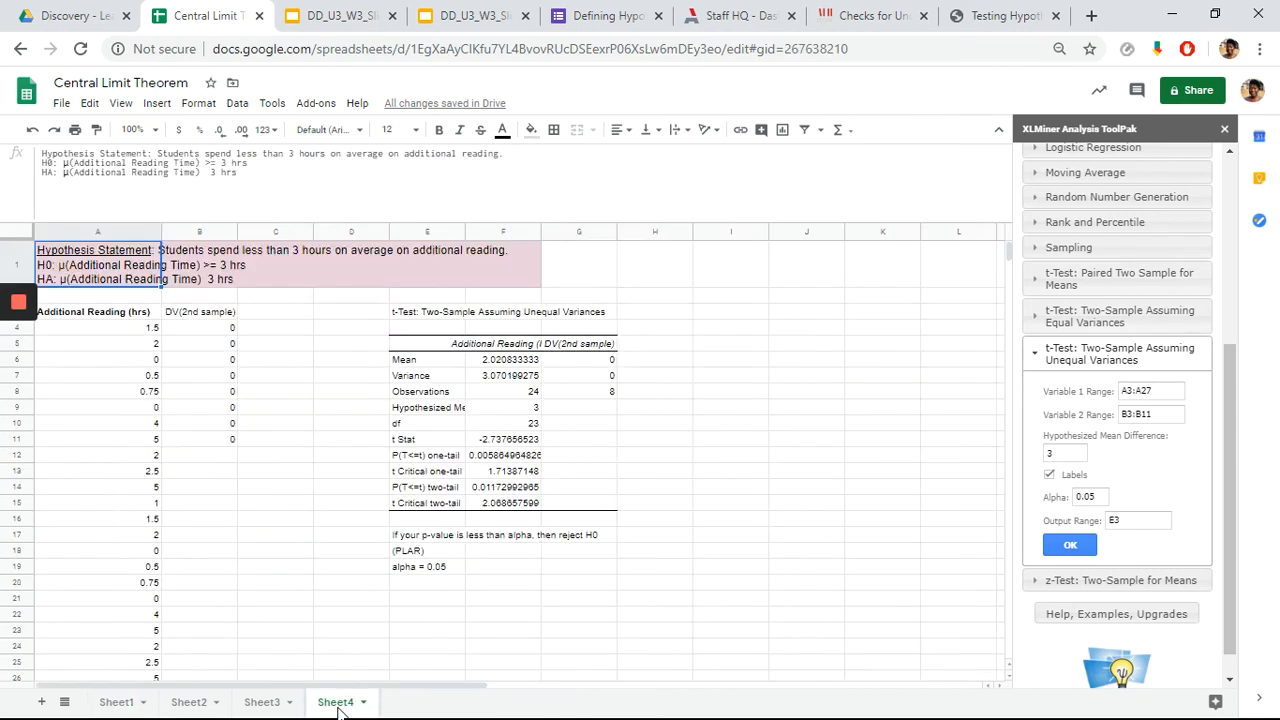
Insert "(not equal to)" before "3 hrs" in the HA line of the hypothesis statement in A1.
left_click(205, 174)
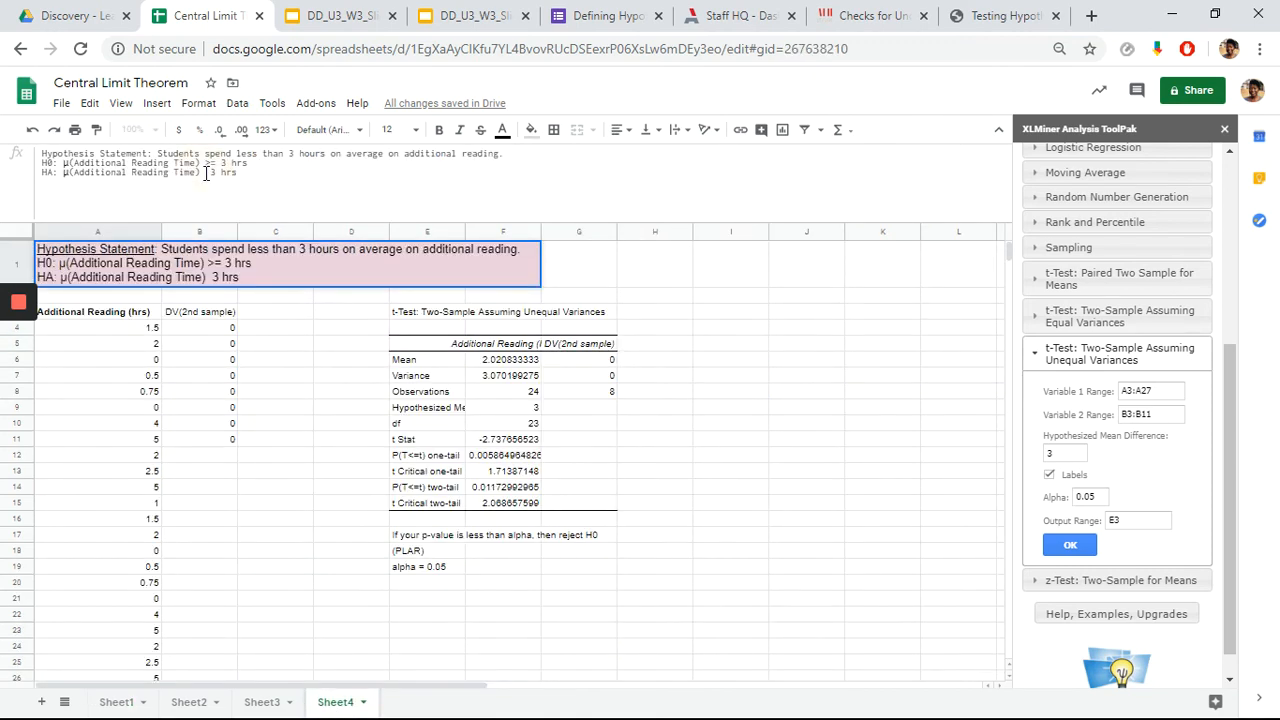
type("(not")
type(" qua")
key("BackSpace")
key("BackSpace")
key("BackSpace")
type("equal to)")
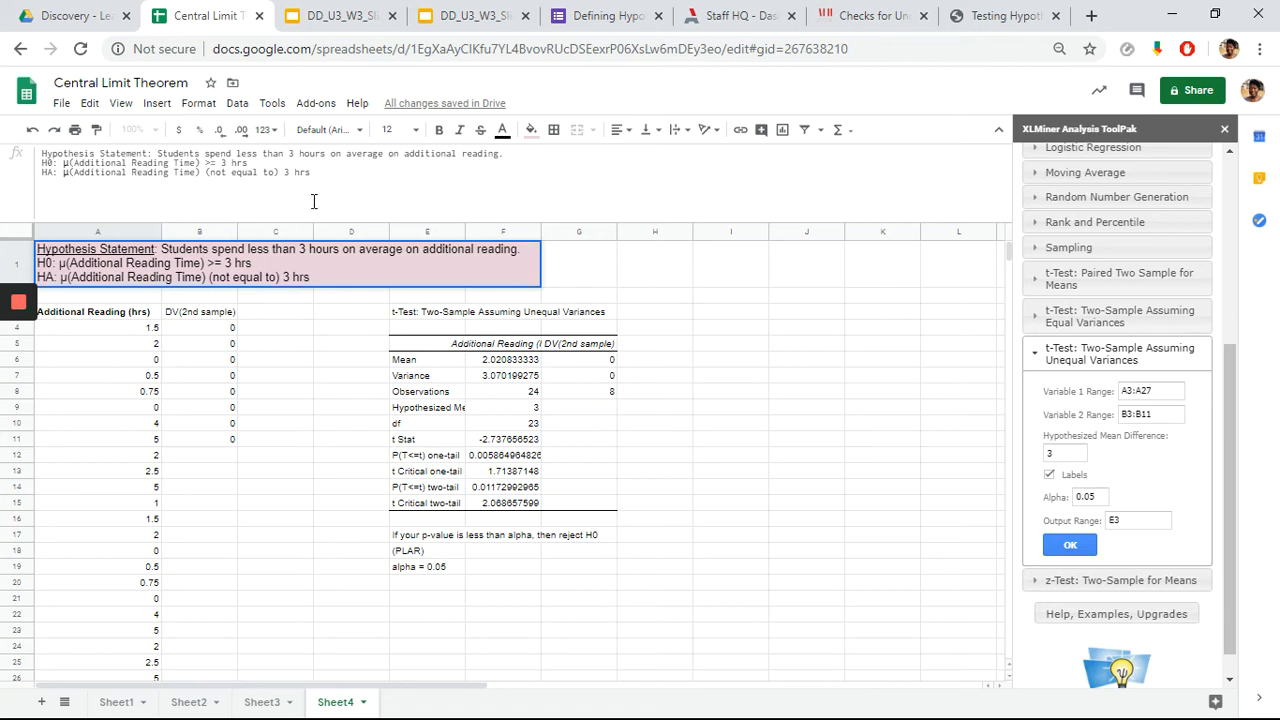
Replace "(not equal to)" with "<" in the HA line of A1 and shrink the formula bar back to one line.
key("BackSpace")
key("BackSpace")
key("BackSpace")
key("BackSpace")
key("BackSpace")
key("BackSpace")
key("BackSpace")
key("BackSpace")
key("BackSpace")
key("BackSpace")
key("BackSpace")
key("BackSpace")
key("BackSpace")
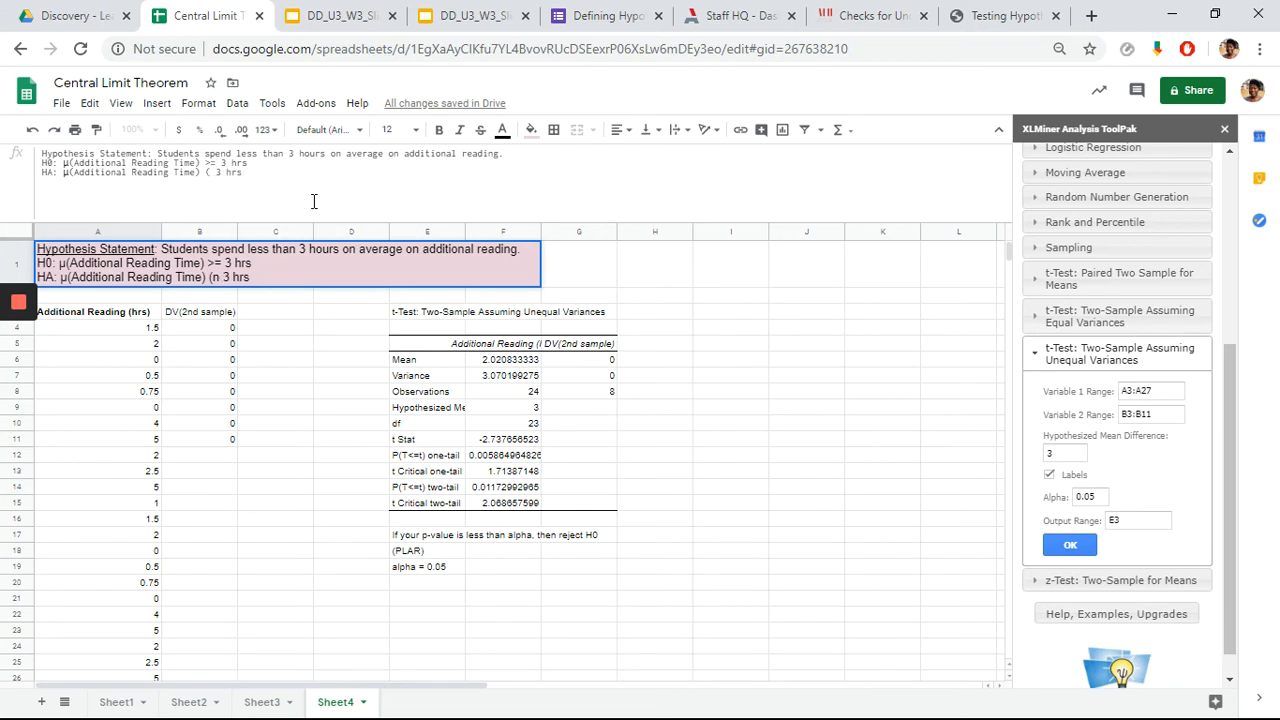
key("BackSpace")
type("<")
left_click(335, 449)
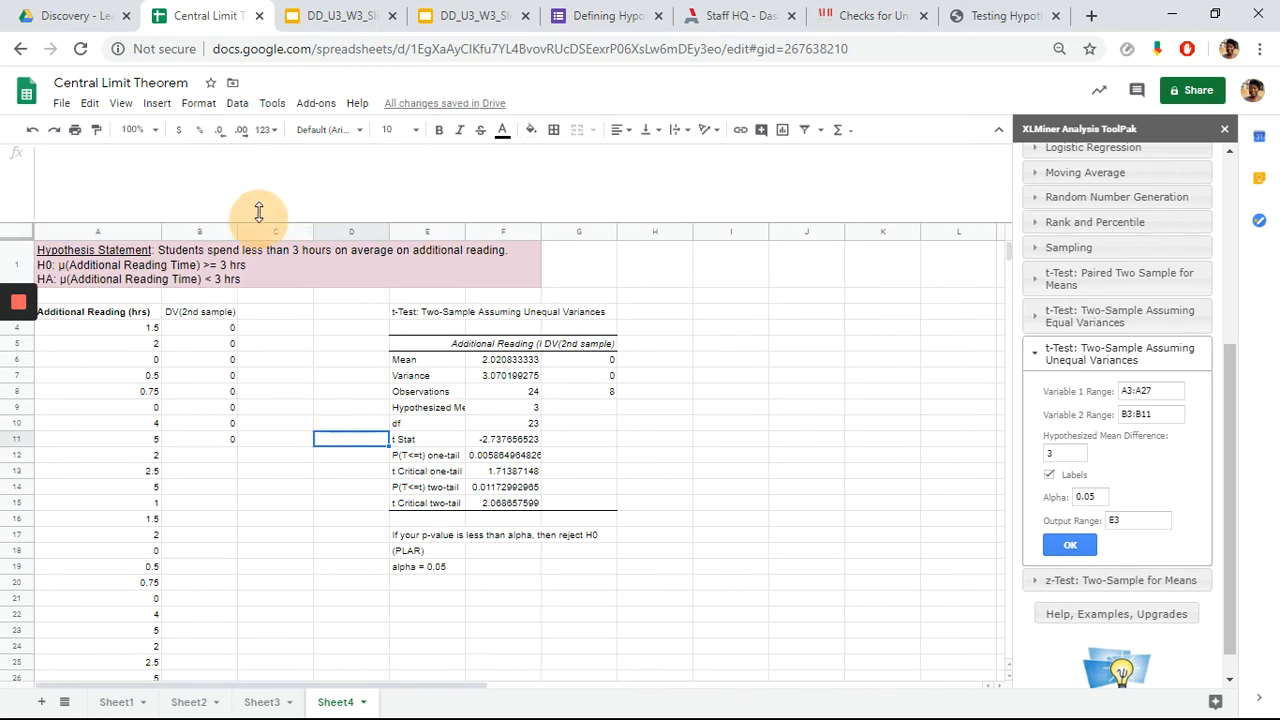
left_click_drag(257, 214, 273, 158)
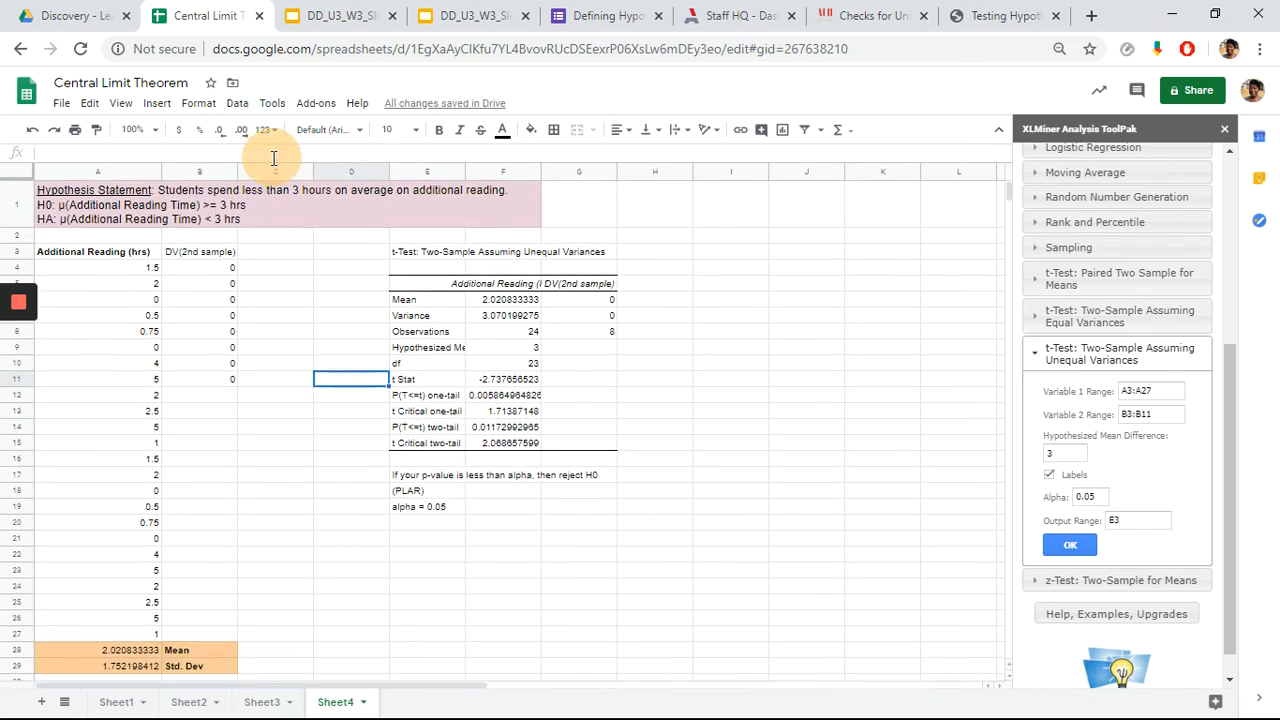
Highlight the one-tail P(T<=t) label and value in E12:F12 with a yellow fill.
left_click(443, 398)
left_click_drag(443, 398, 507, 395)
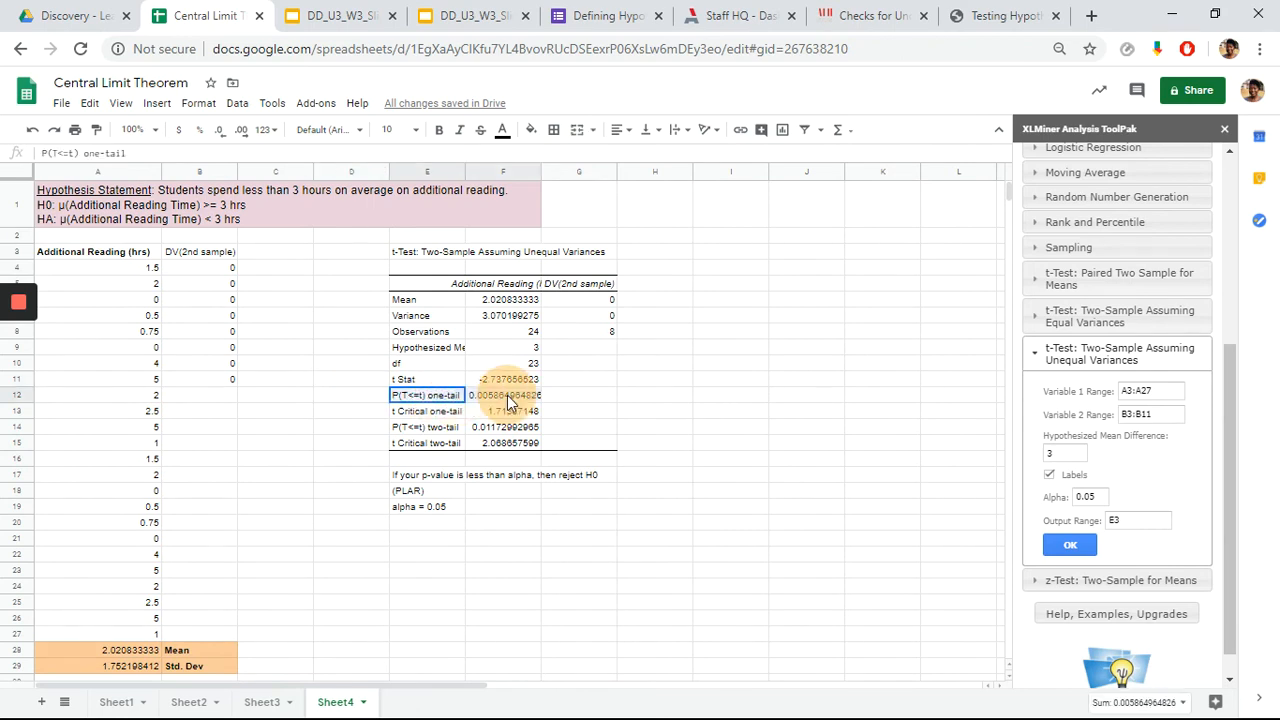
left_click(531, 129)
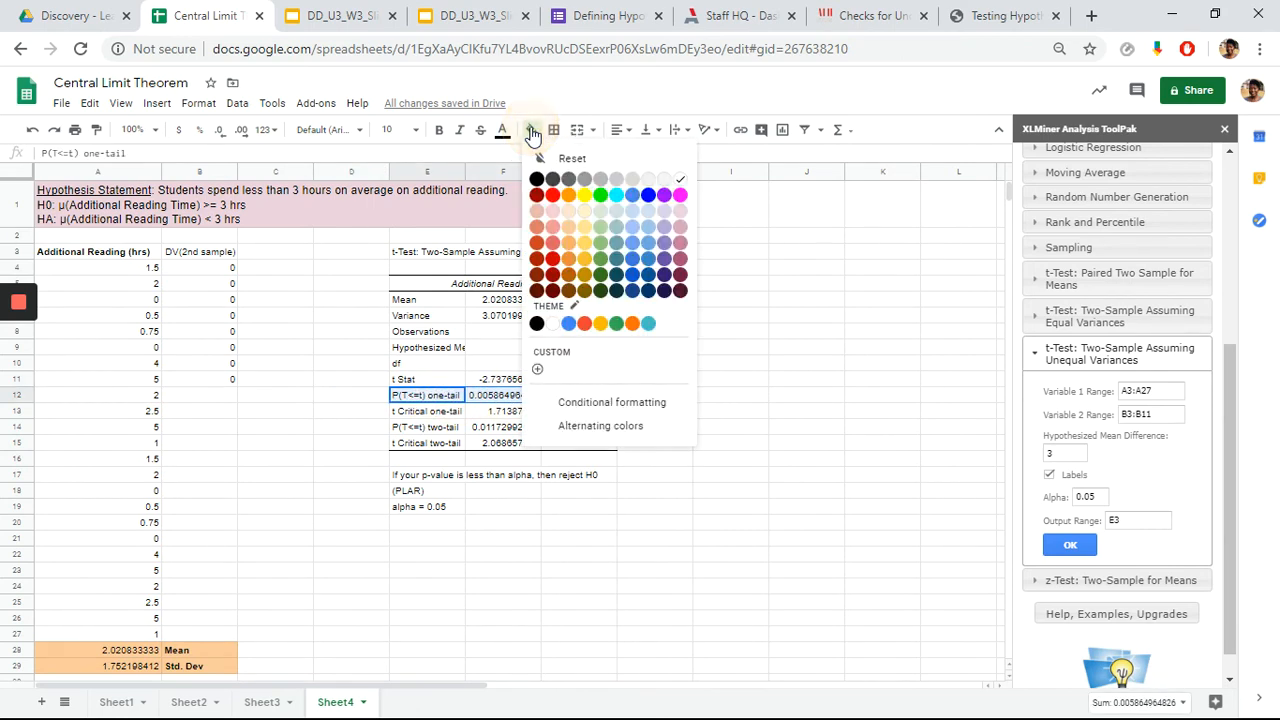
left_click(585, 195)
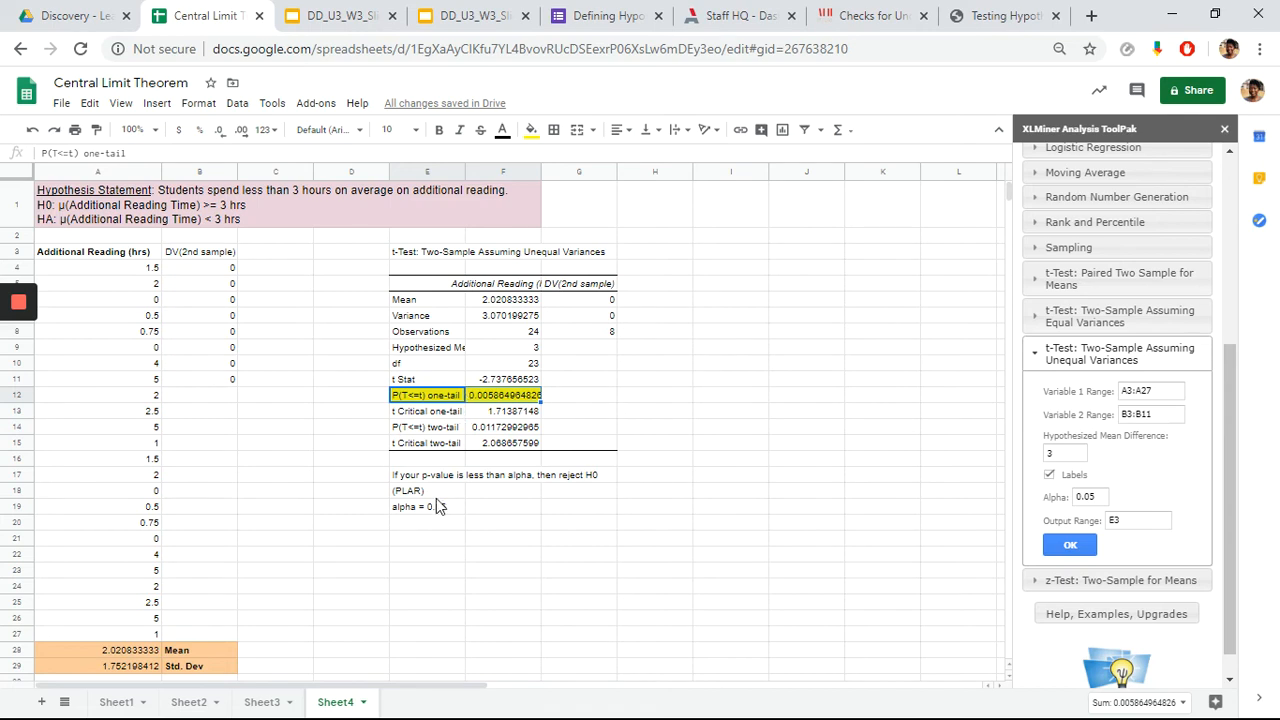
Add the label "Conclusion:" in E21 and make it bold and underlined.
left_click(431, 535)
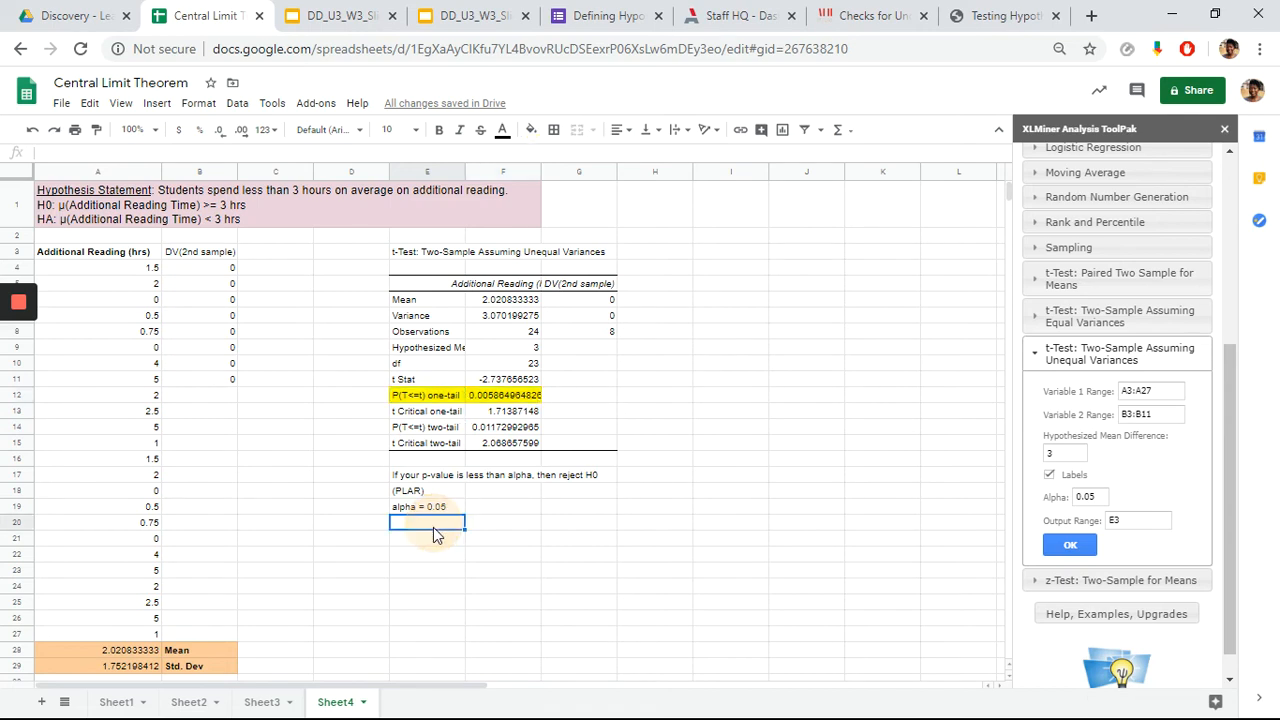
type("Concl")
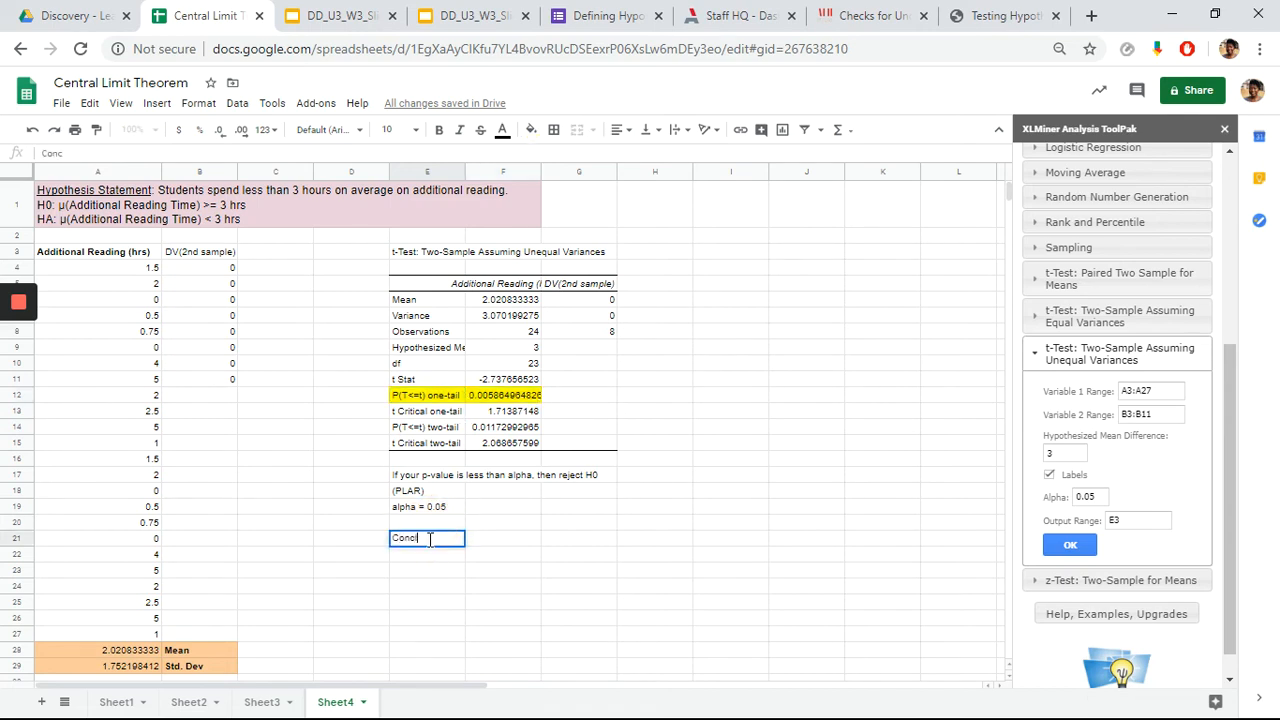
type("usion:")
left_click(517, 546)
left_click(448, 543)
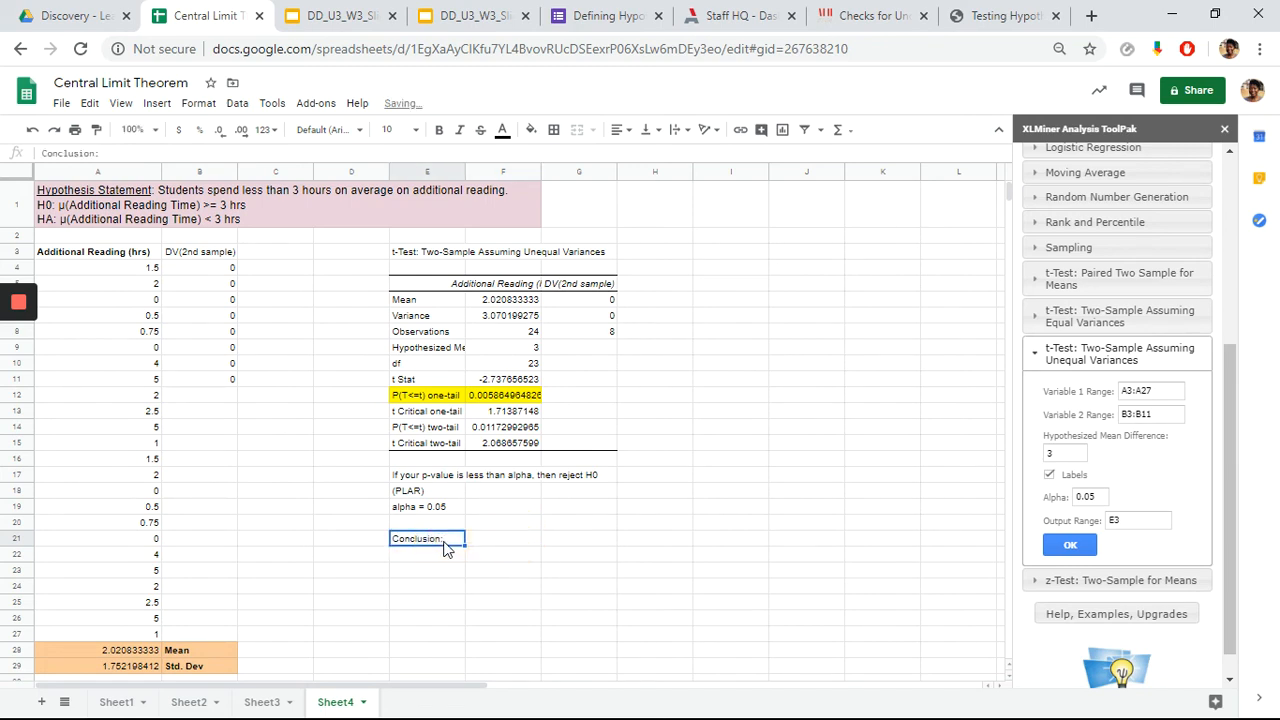
key("ctrl+b")
key("ctrl+u")
Begin the conclusion in F21 with "Since my (p-value = 0.00586) < (alpha = 0.05)".
left_click(489, 546)
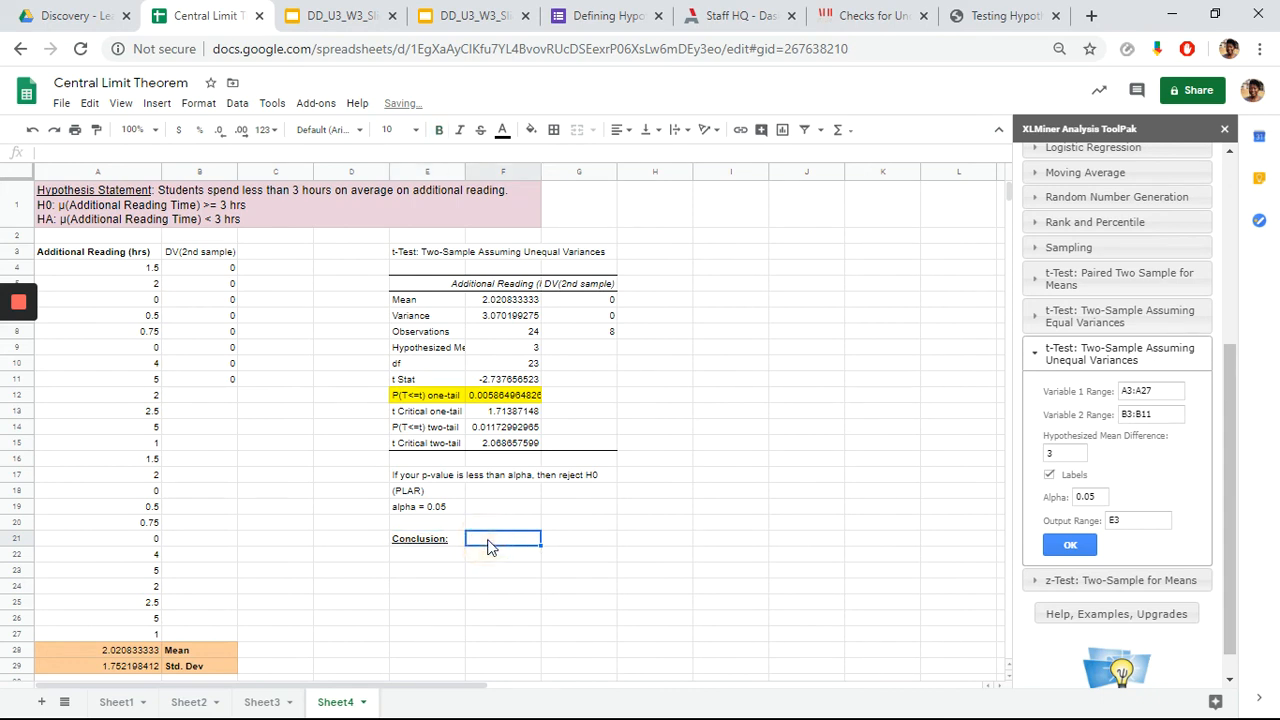
type("Since")
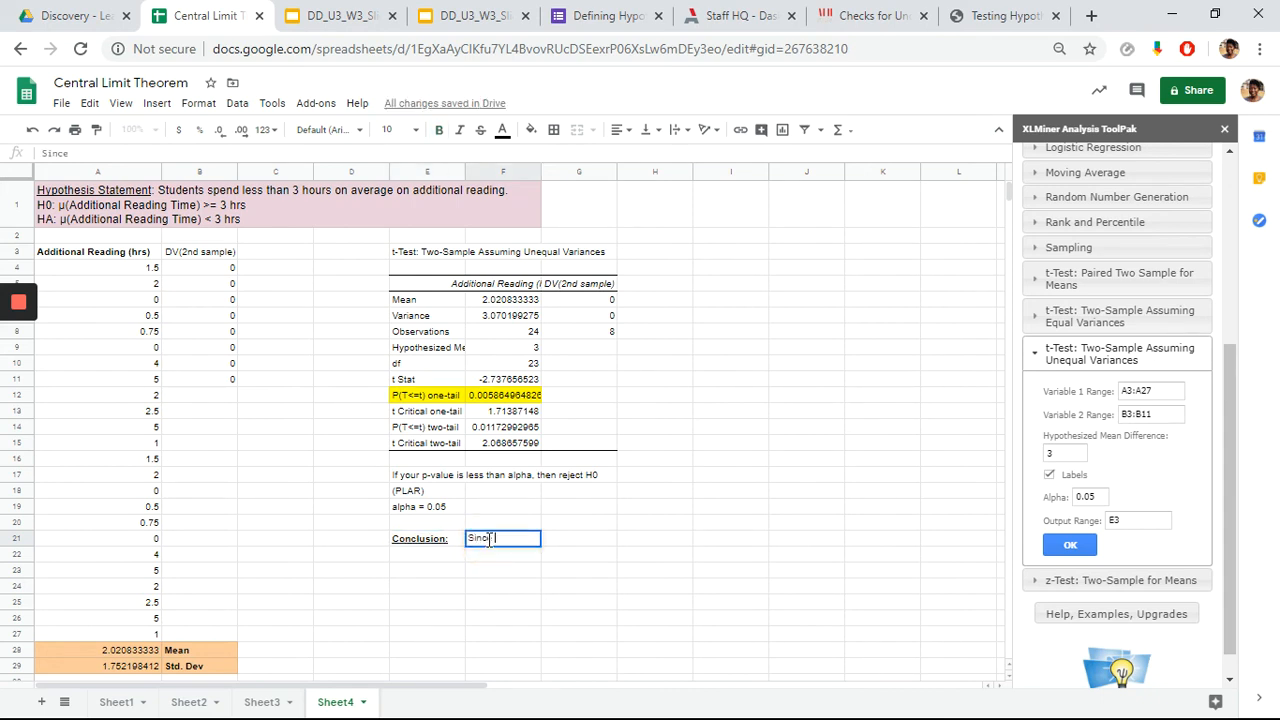
type(" my p-value = ")
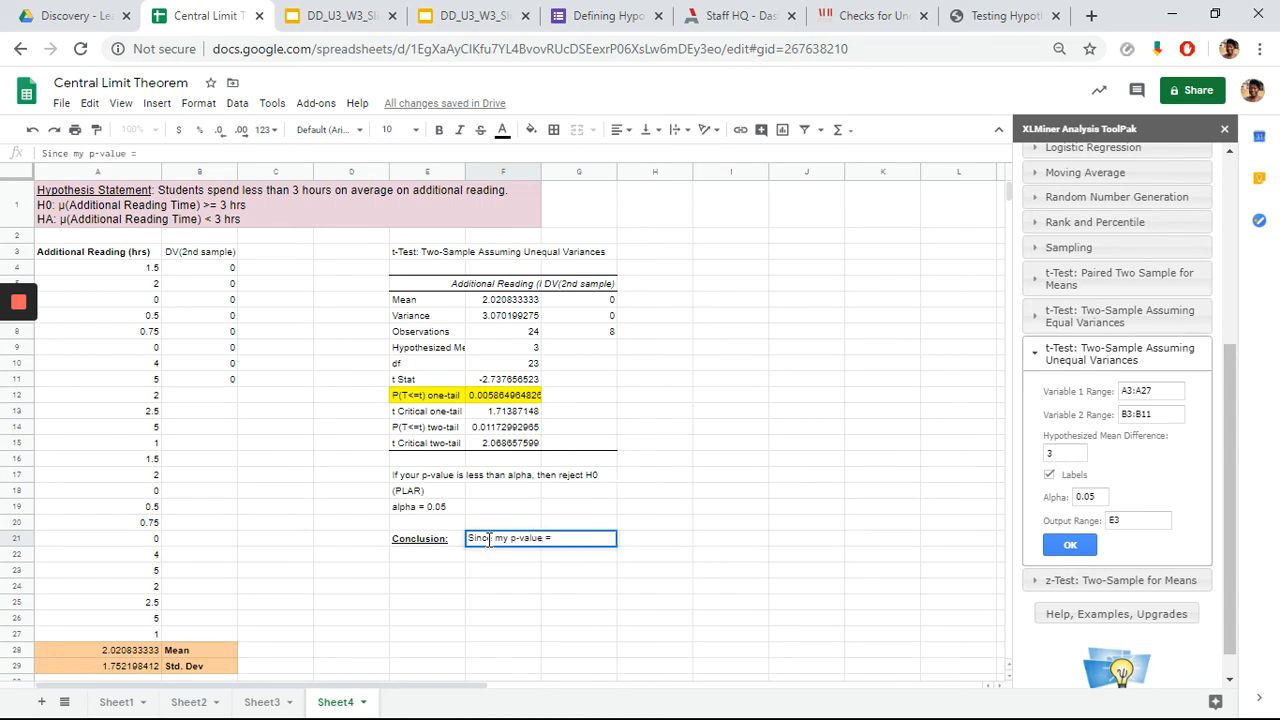
type("0.00586 <")
type("alpha =")
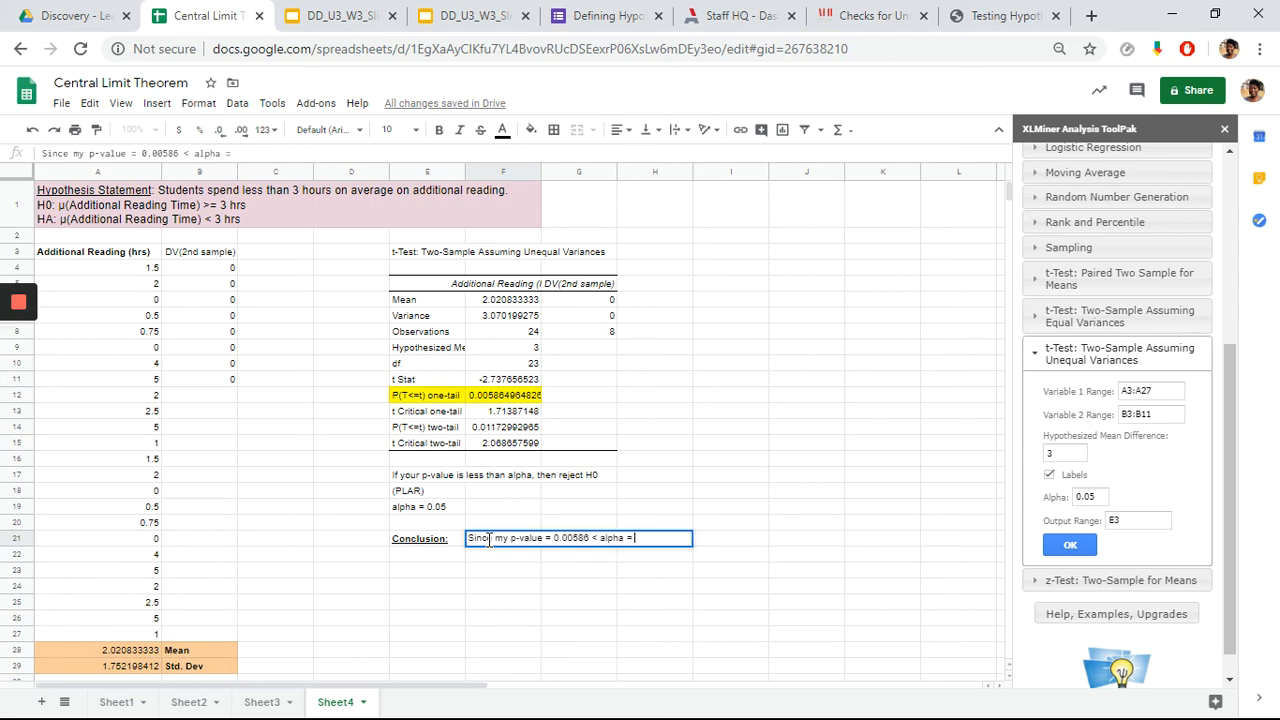
type(" 0.05)")
left_click(601, 538)
type("(")
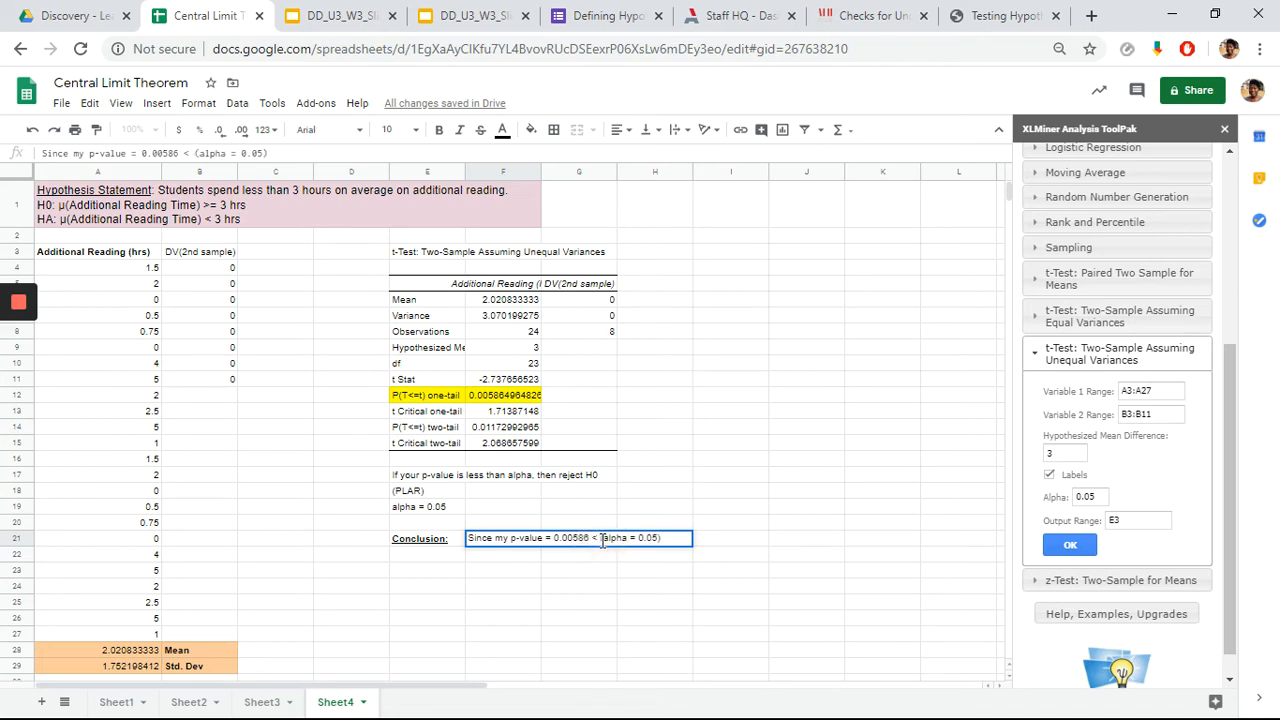
left_click(512, 540)
type("(")
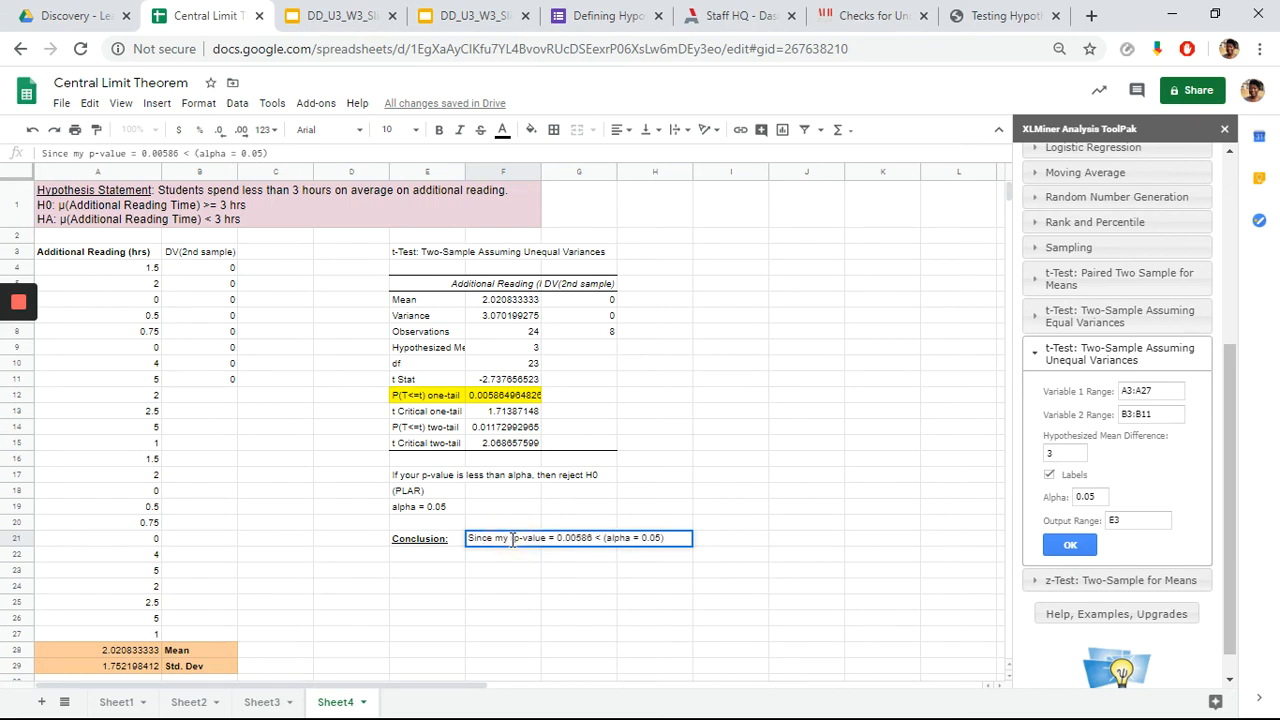
left_click(591, 538)
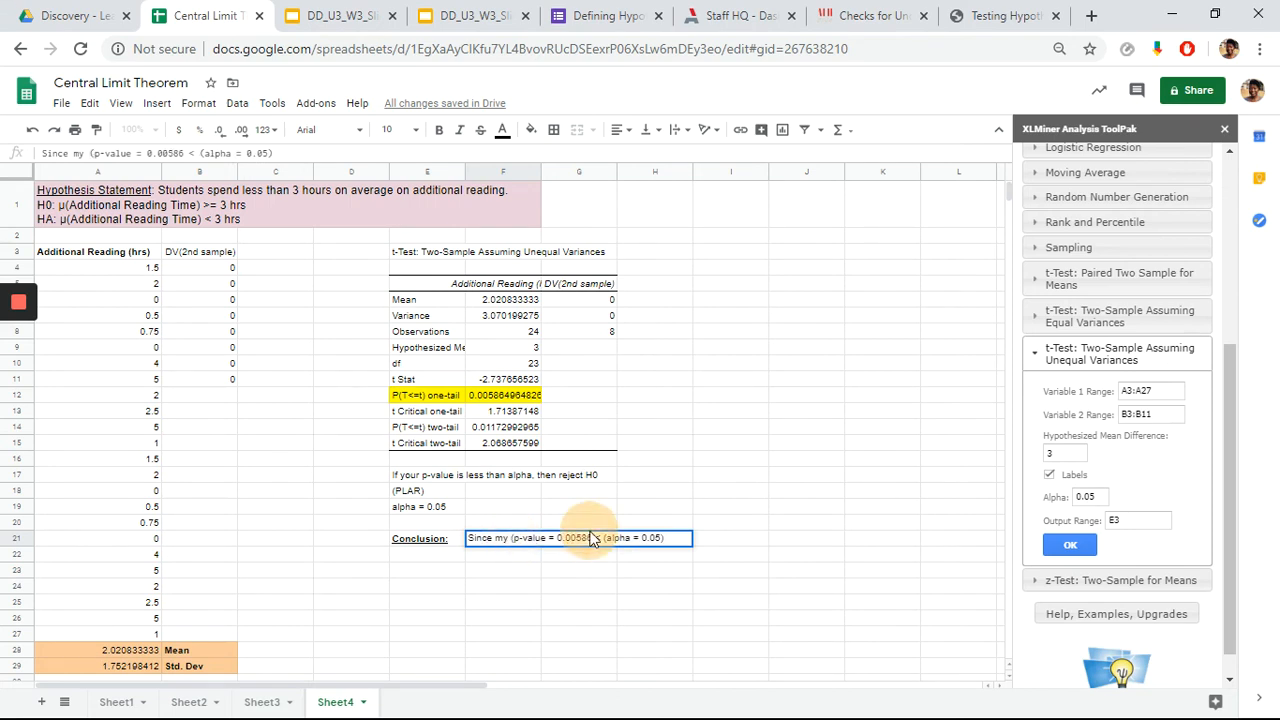
left_click(593, 539)
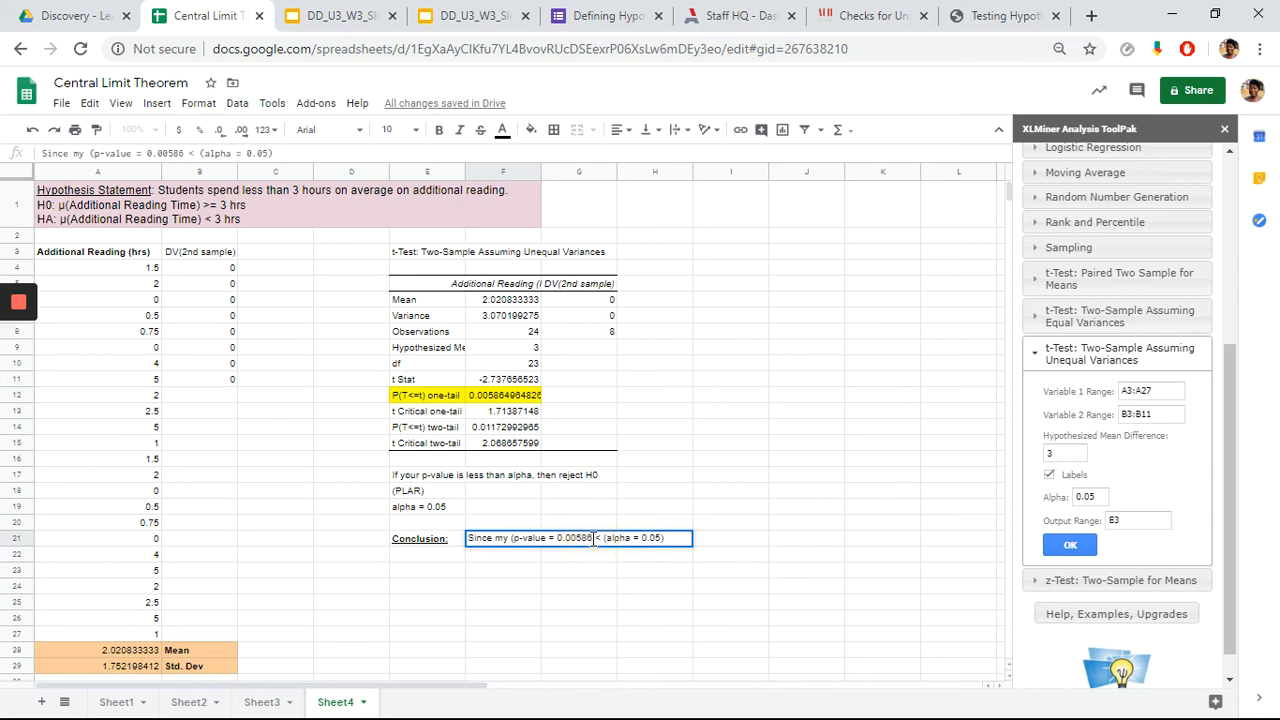
type(")")
Continue the F21 conclusion with "we can reject H0 and conclude that there is sufficient evidence to".
left_click(671, 537)
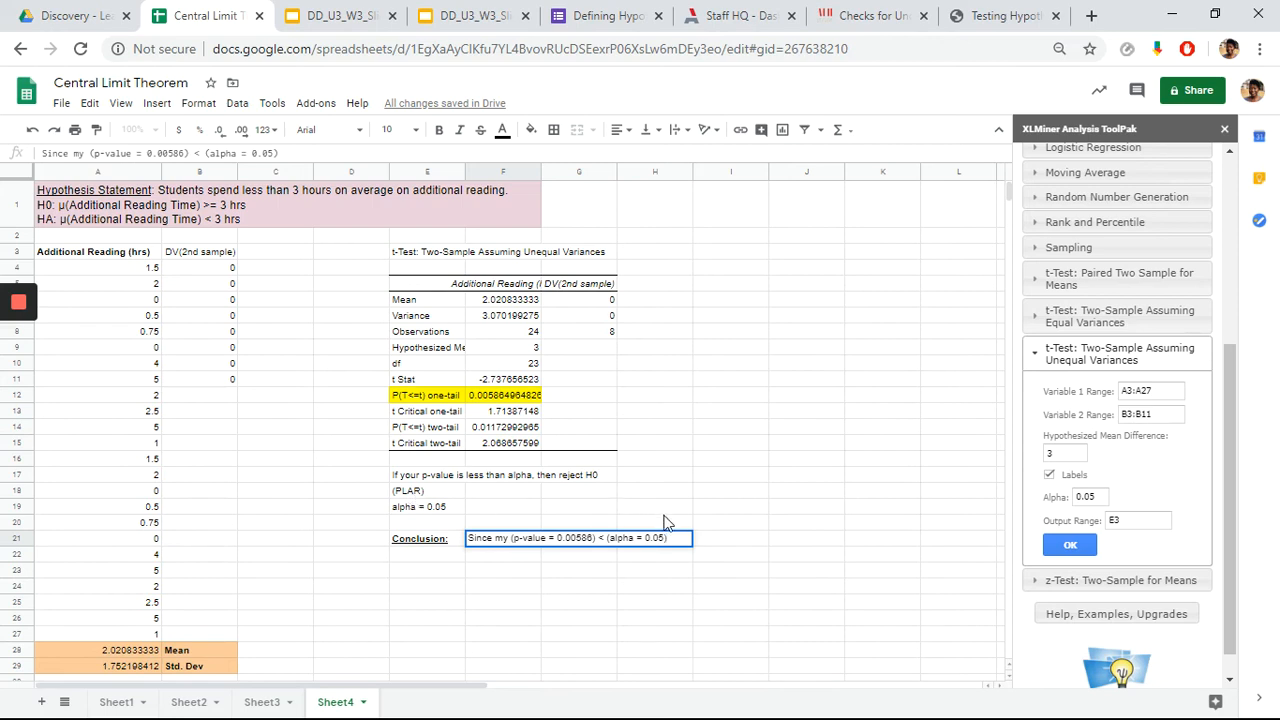
type("we can reject H0")
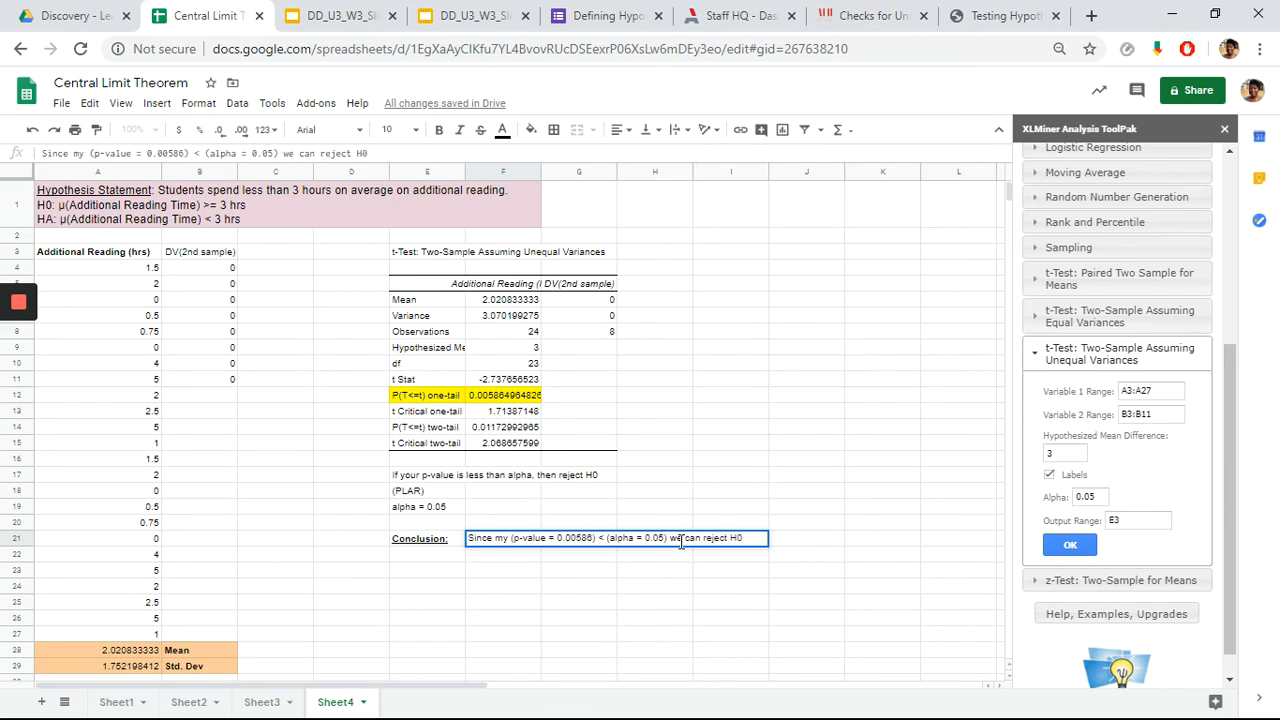
type("and concl")
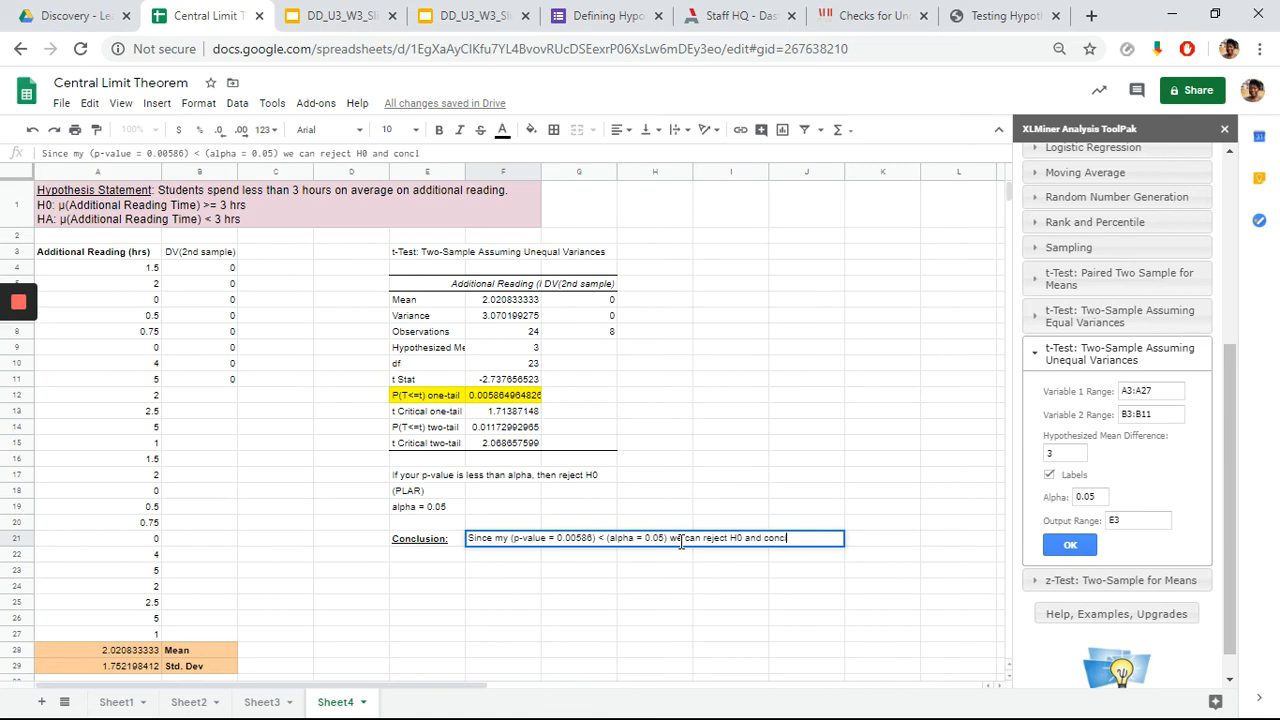
type("ude that there is")
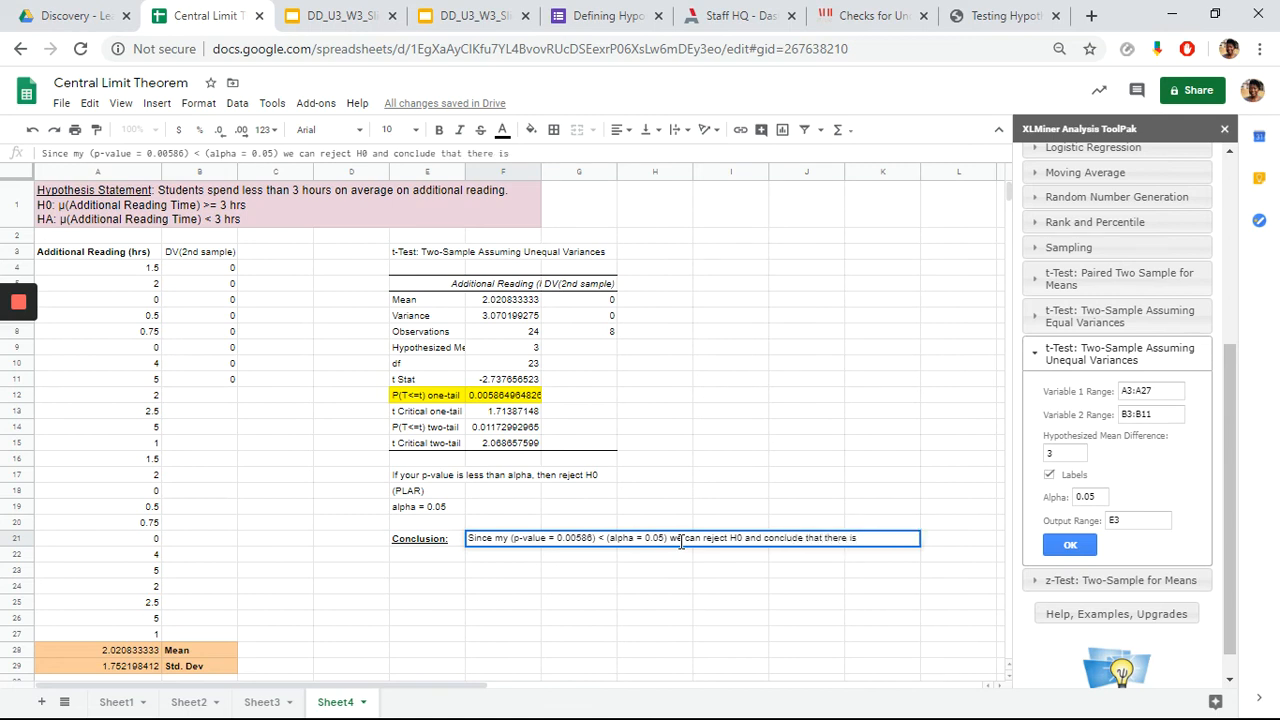
type(" d")
type("sufficient ecvidence to ")
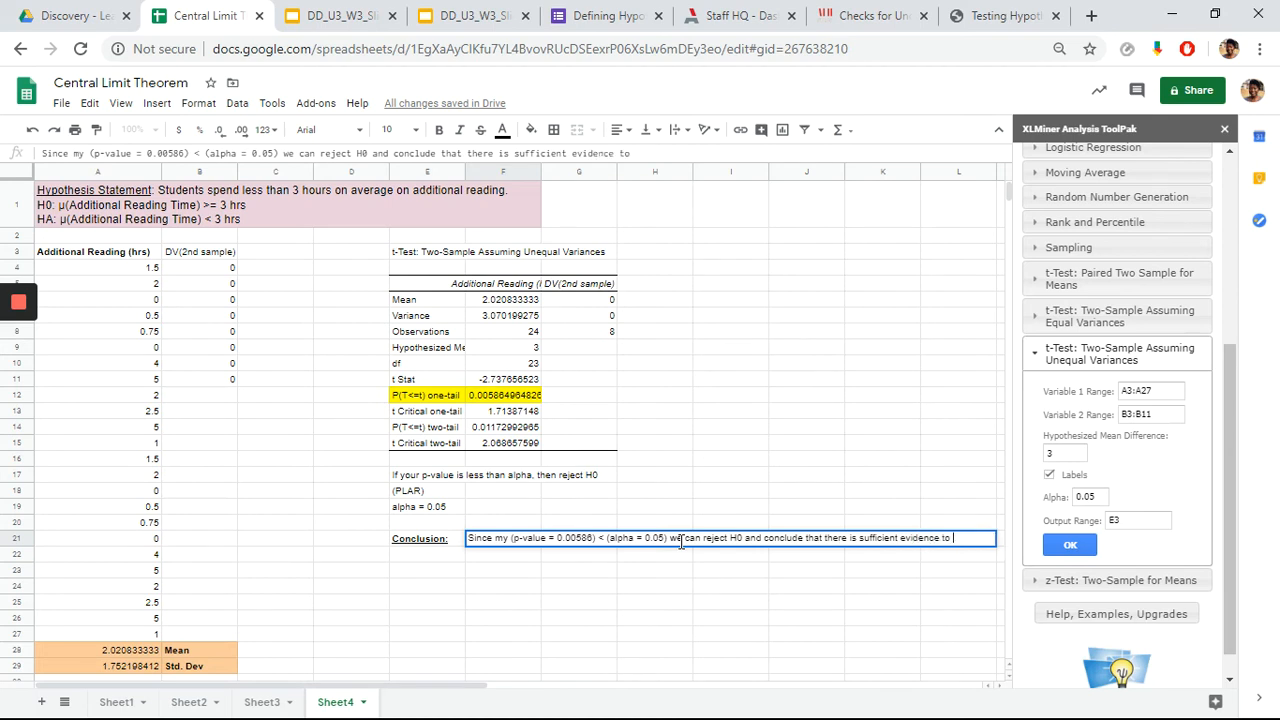
Finish the F21 conclusion with "say that students spend less than 3 hrs on average doing additional reading.".
type("say")
type("that student")
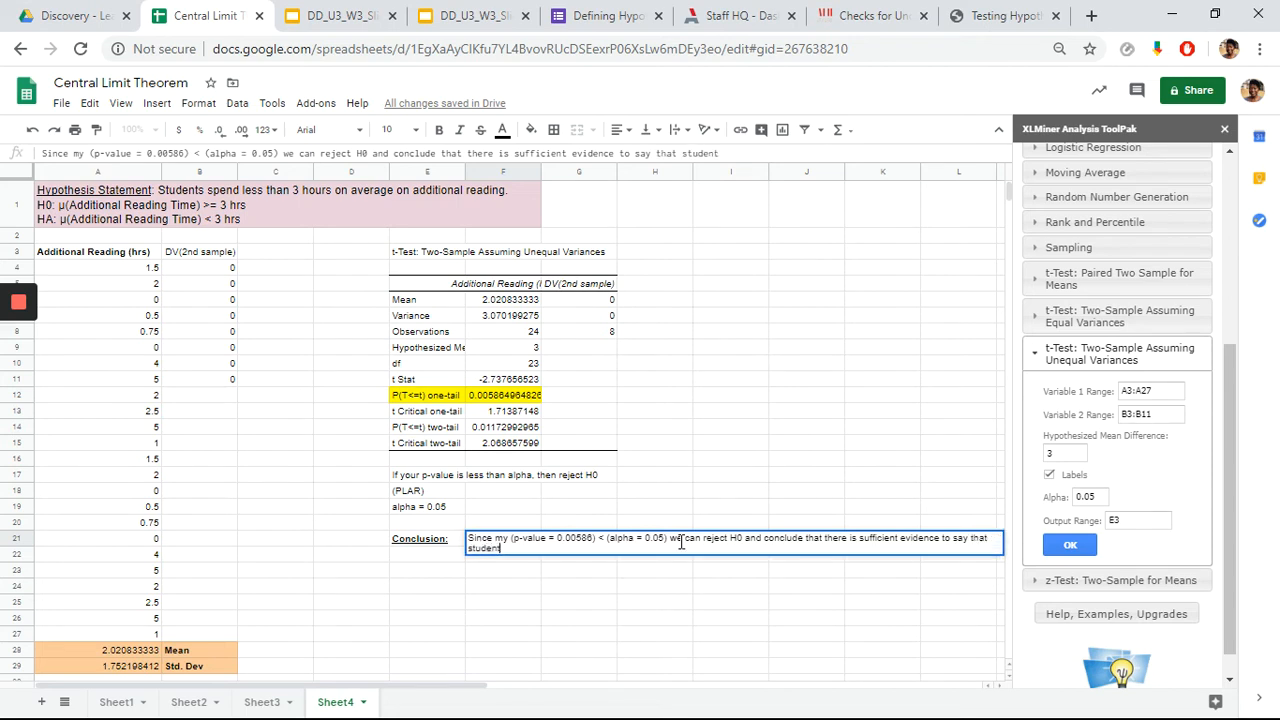
type("s spend less than")
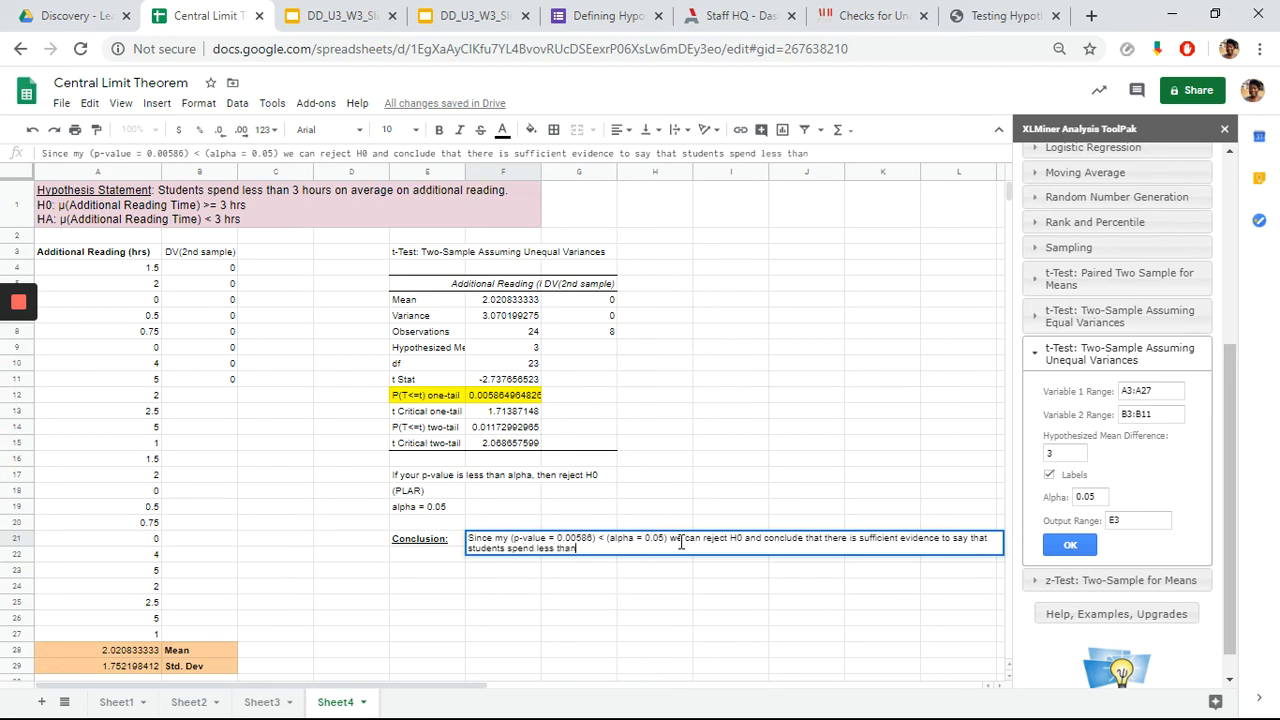
type(" 3 hrs on average doing a")
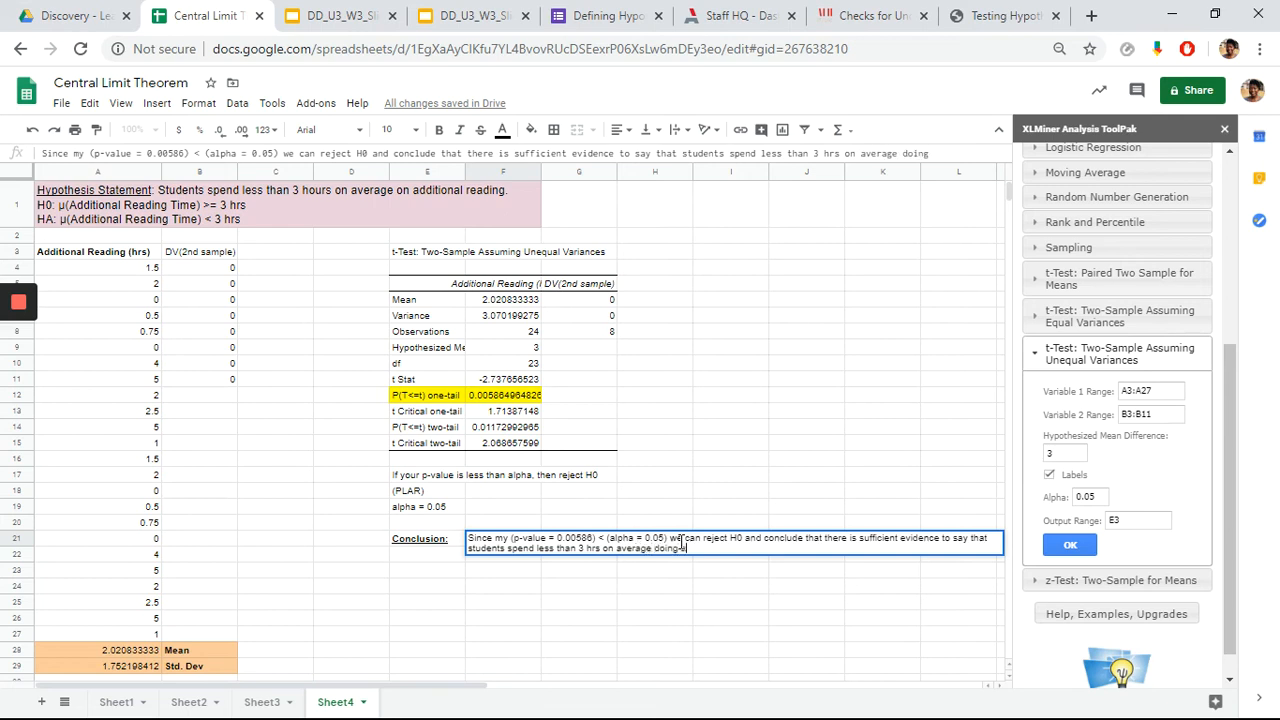
type("dditional reading")
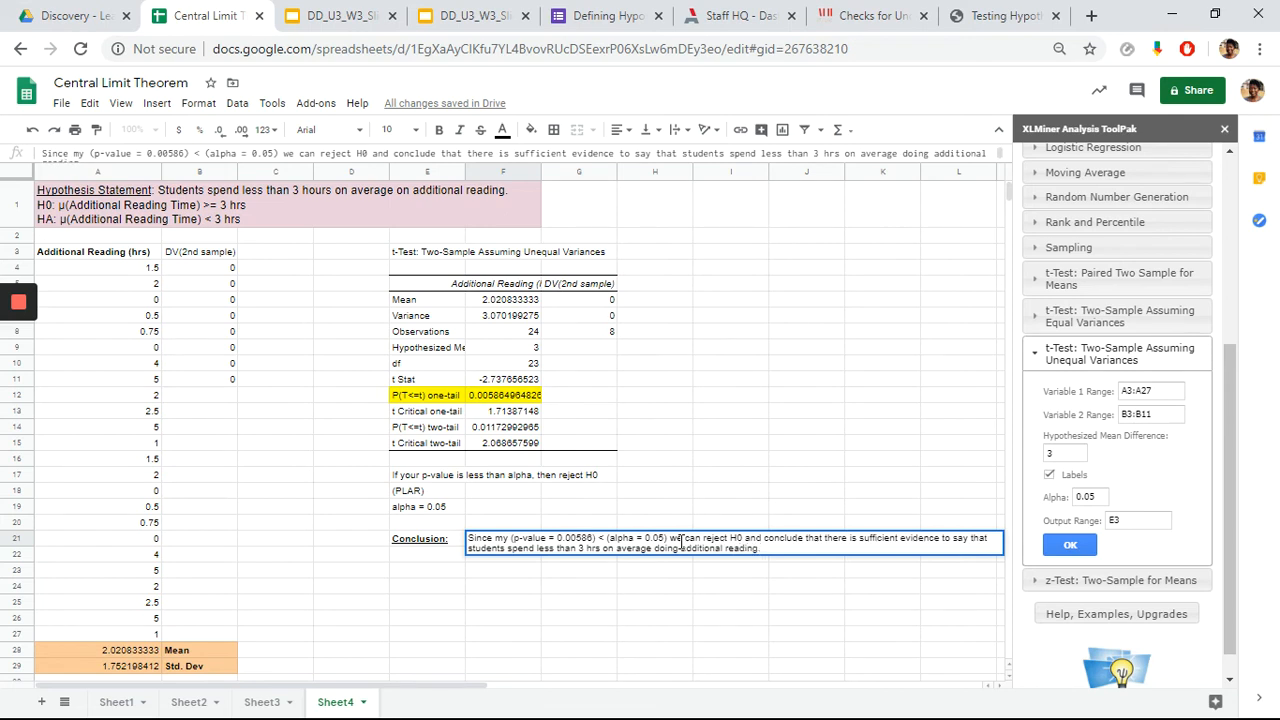
type(".")
left_click(462, 584)
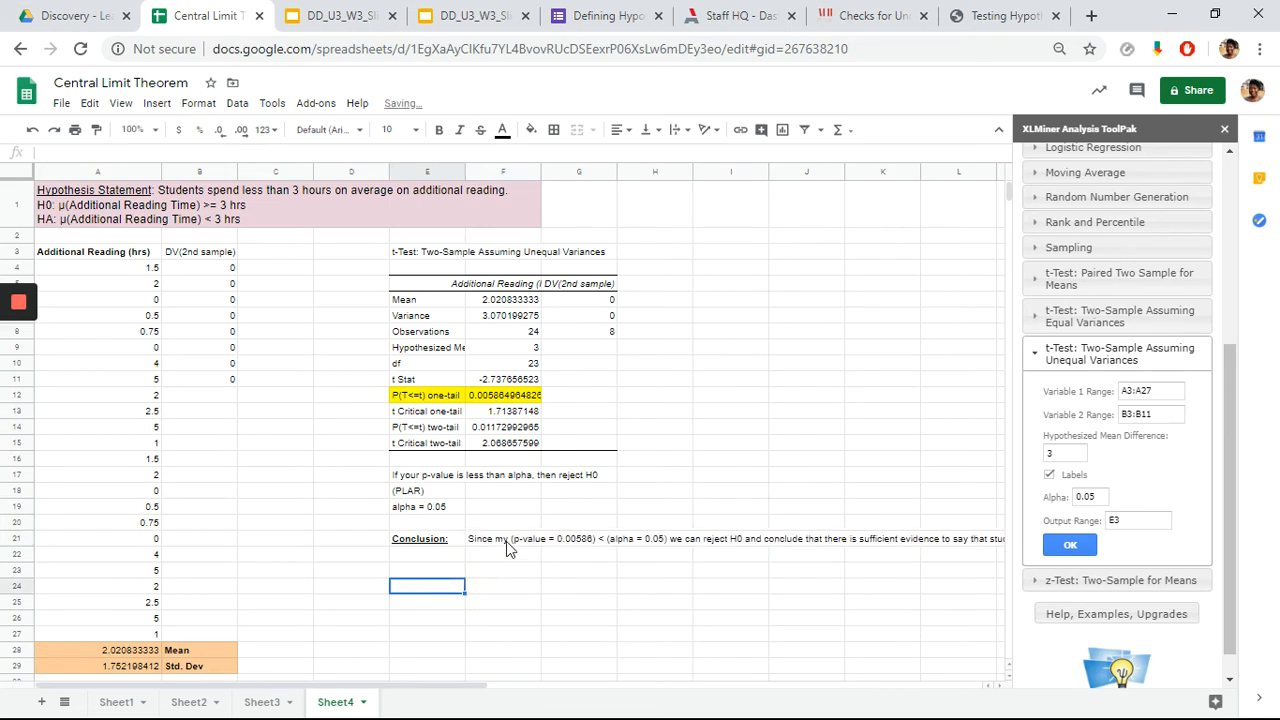
left_click(506, 544)
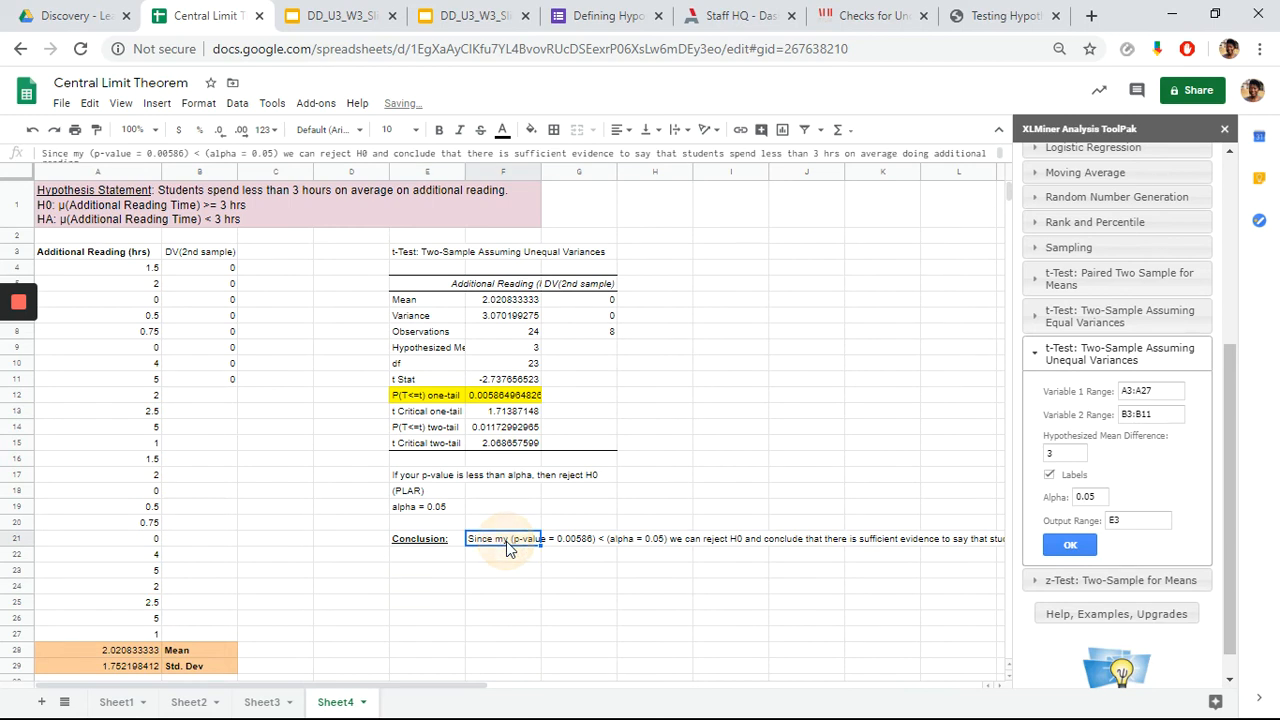
Set the font size of the conclusion text in F21 to 12.
left_click(416, 131)
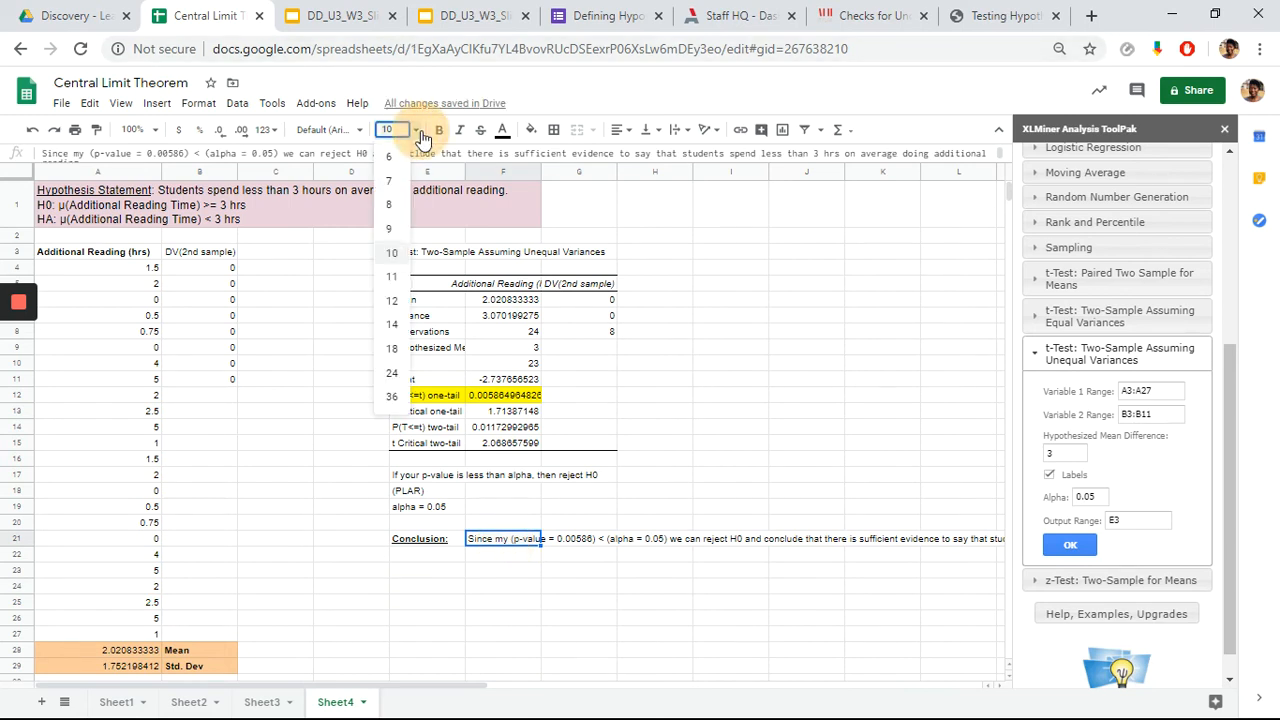
left_click(392, 301)
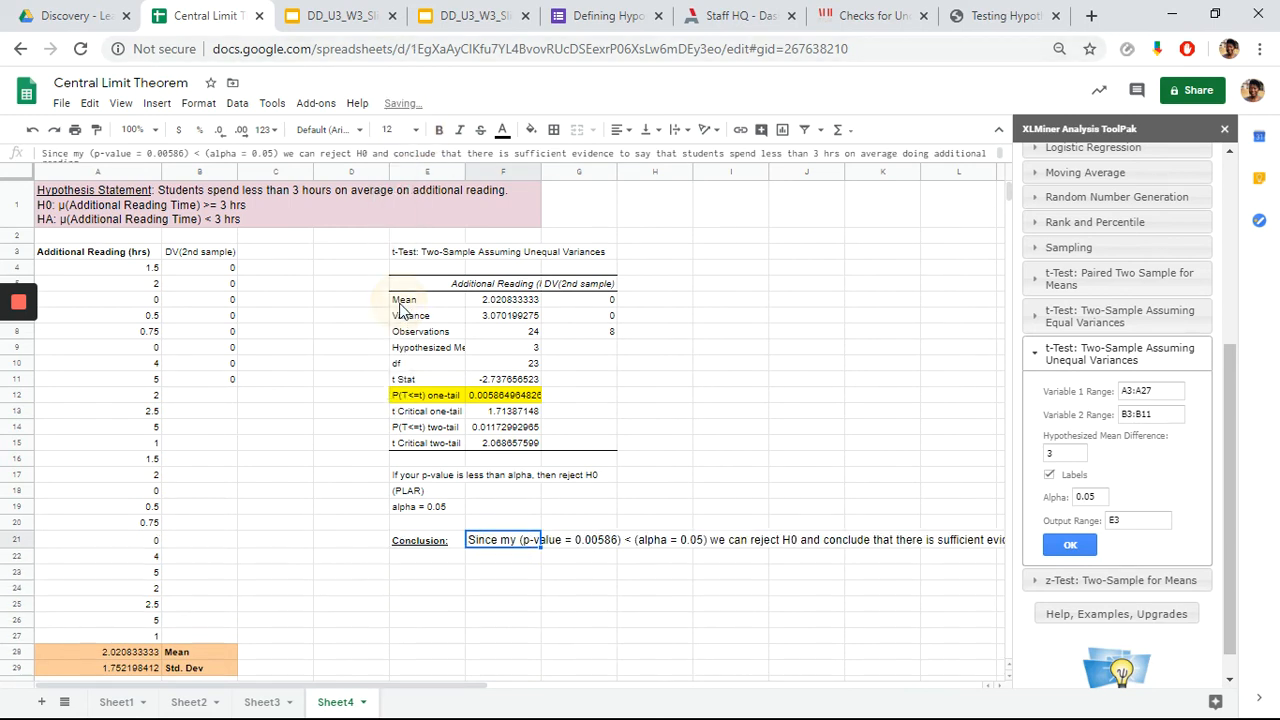
left_click(636, 572)
Merge cells F21:J21 and wrap the conclusion text within the merged cell.
left_click_drag(510, 548, 815, 545)
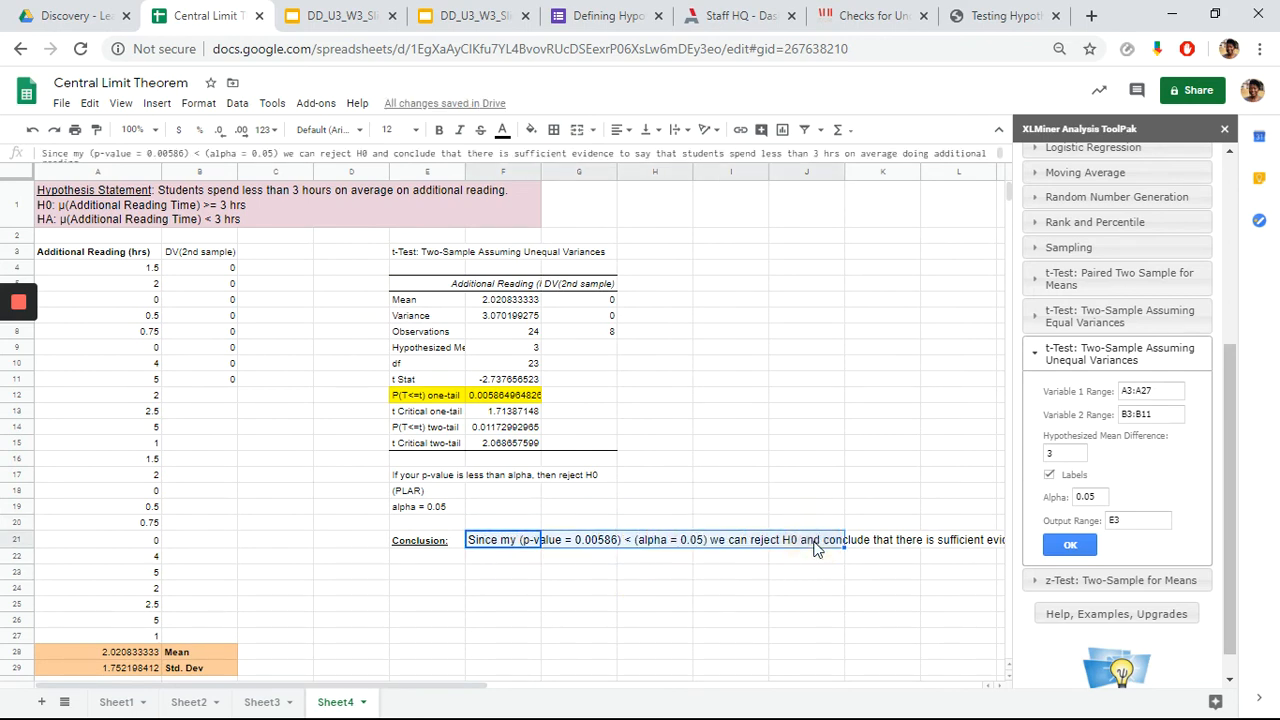
left_click(577, 133)
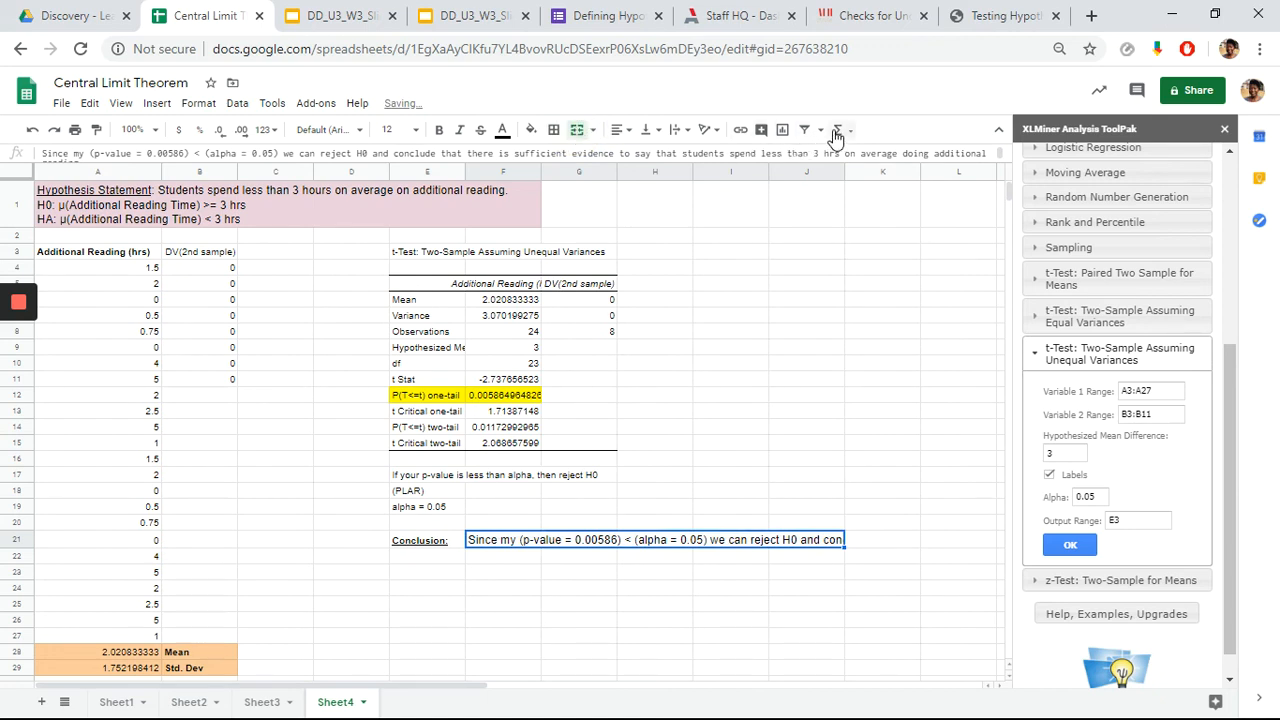
left_click(686, 131)
left_click(697, 155)
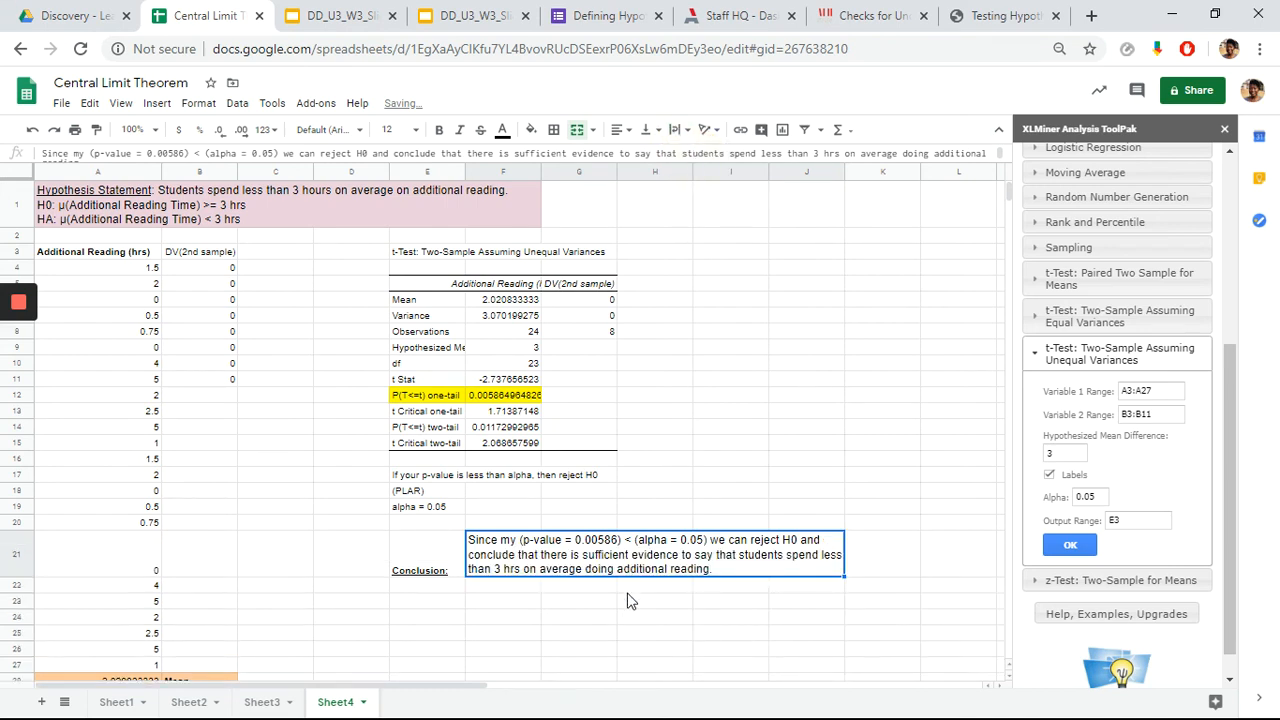
left_click(628, 590)
Enlarge the formula bar and color "Since my (p-value = 0.00586) < (alpha = 0.05)" purple in the F21 conclusion.
left_click(508, 552)
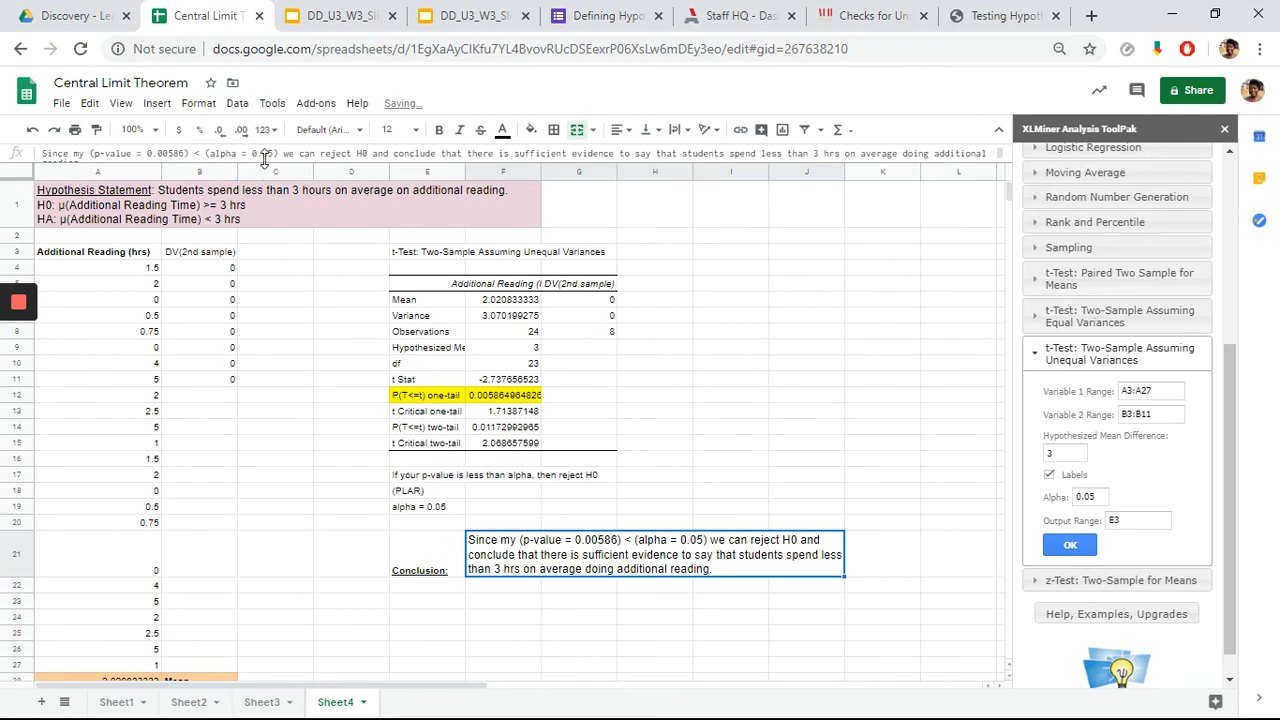
left_click_drag(263, 164, 260, 197)
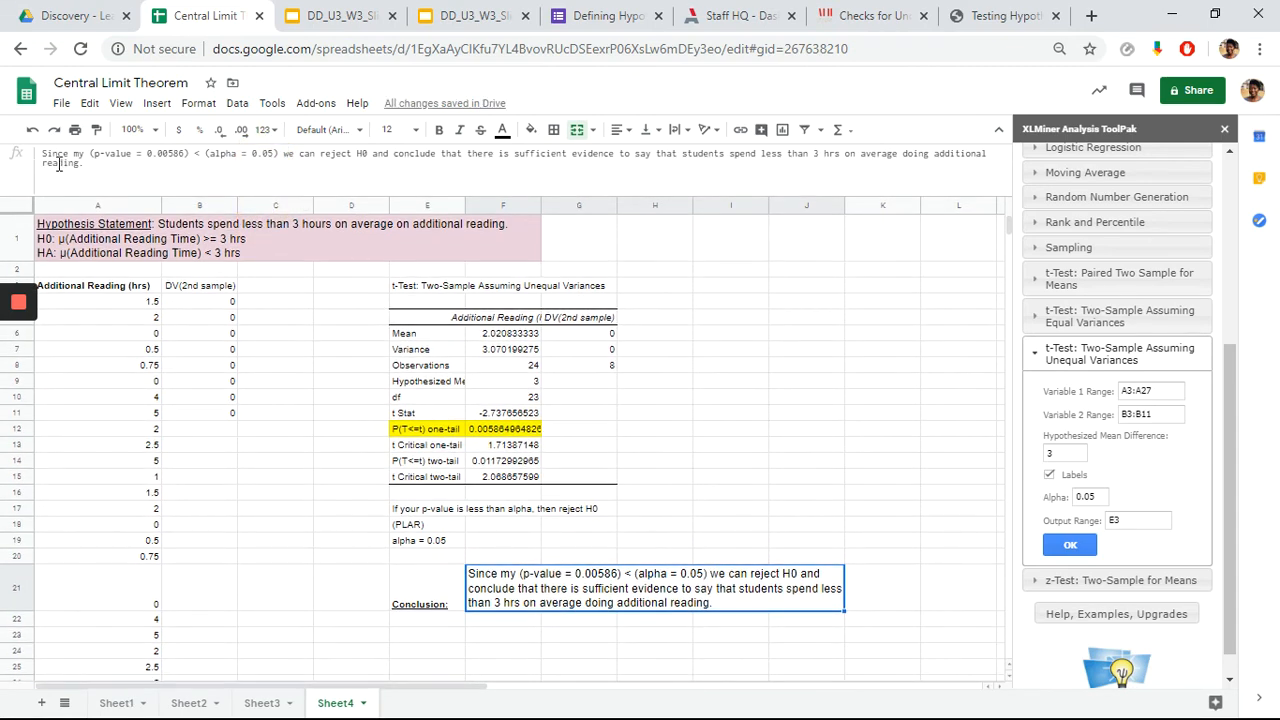
left_click(43, 155)
left_click_drag(43, 155, 280, 153)
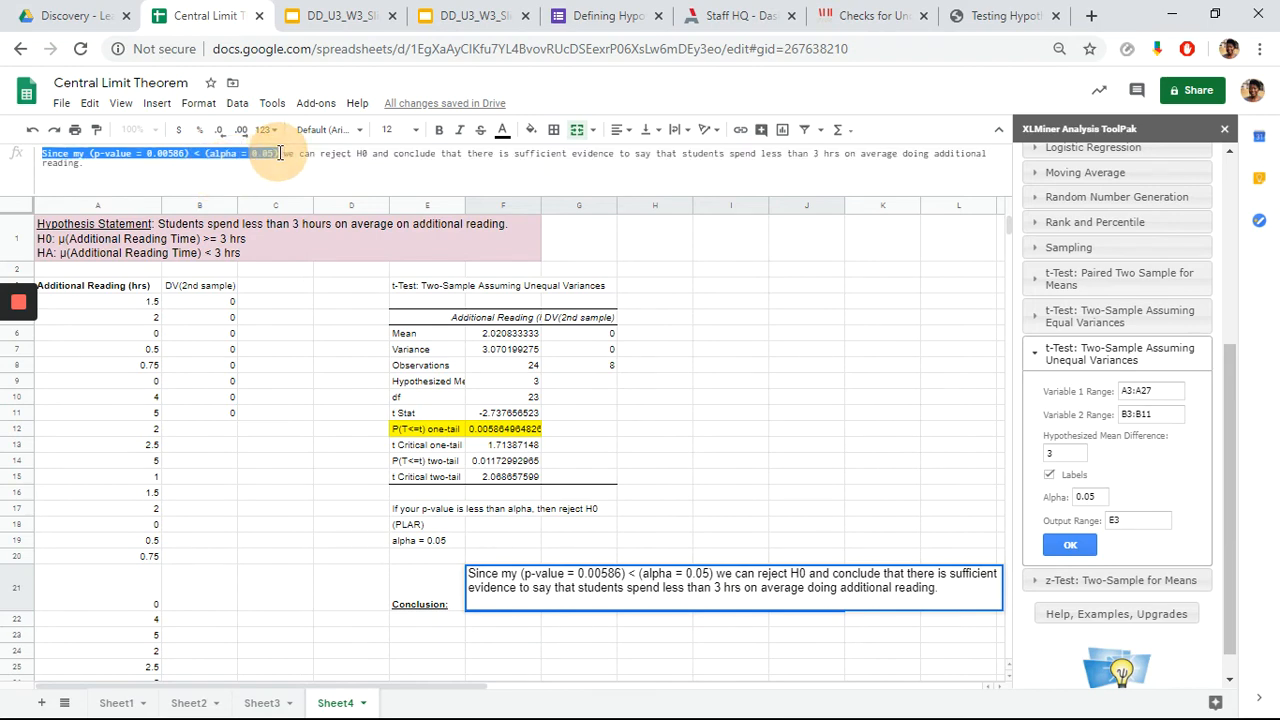
left_click(505, 130)
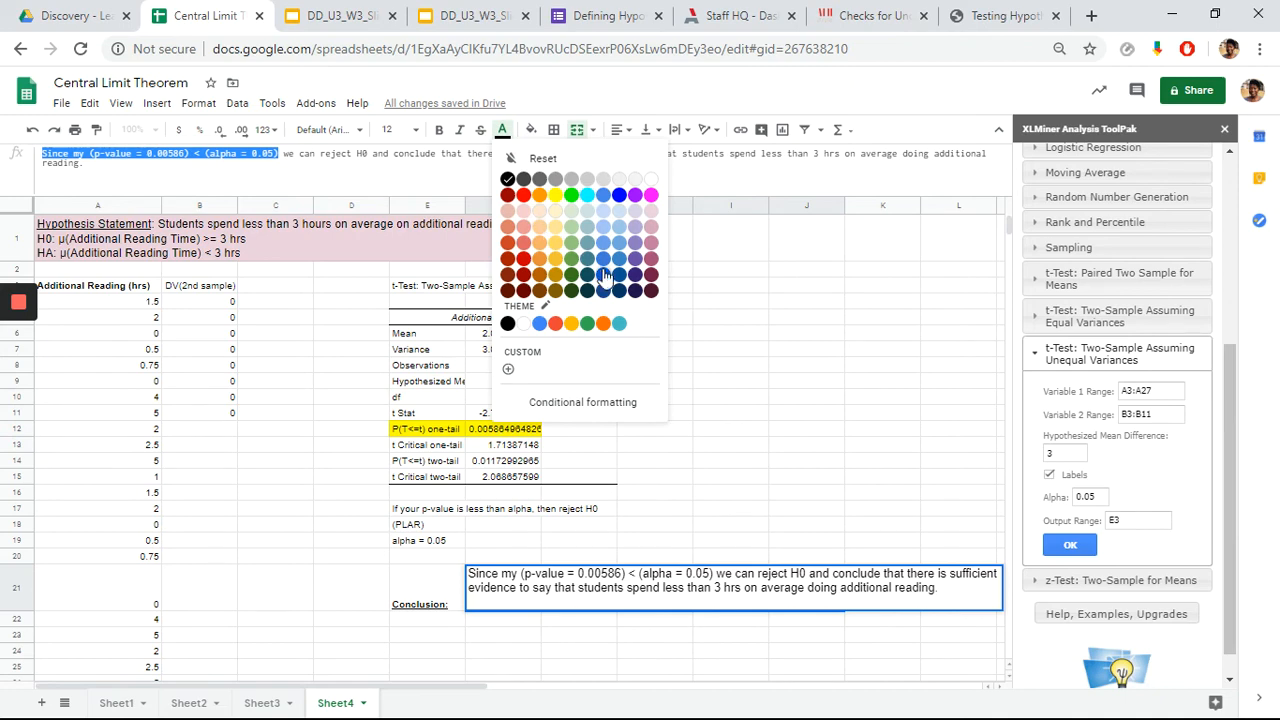
left_click(635, 195)
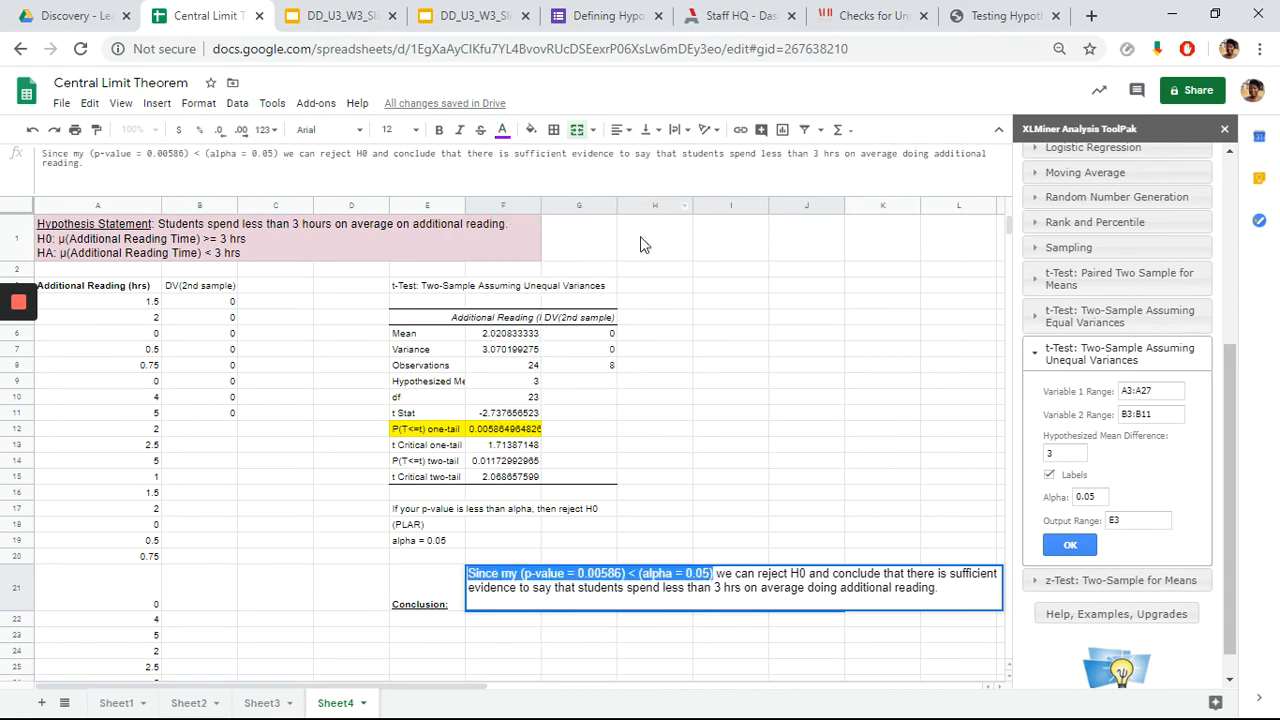
left_click(700, 389)
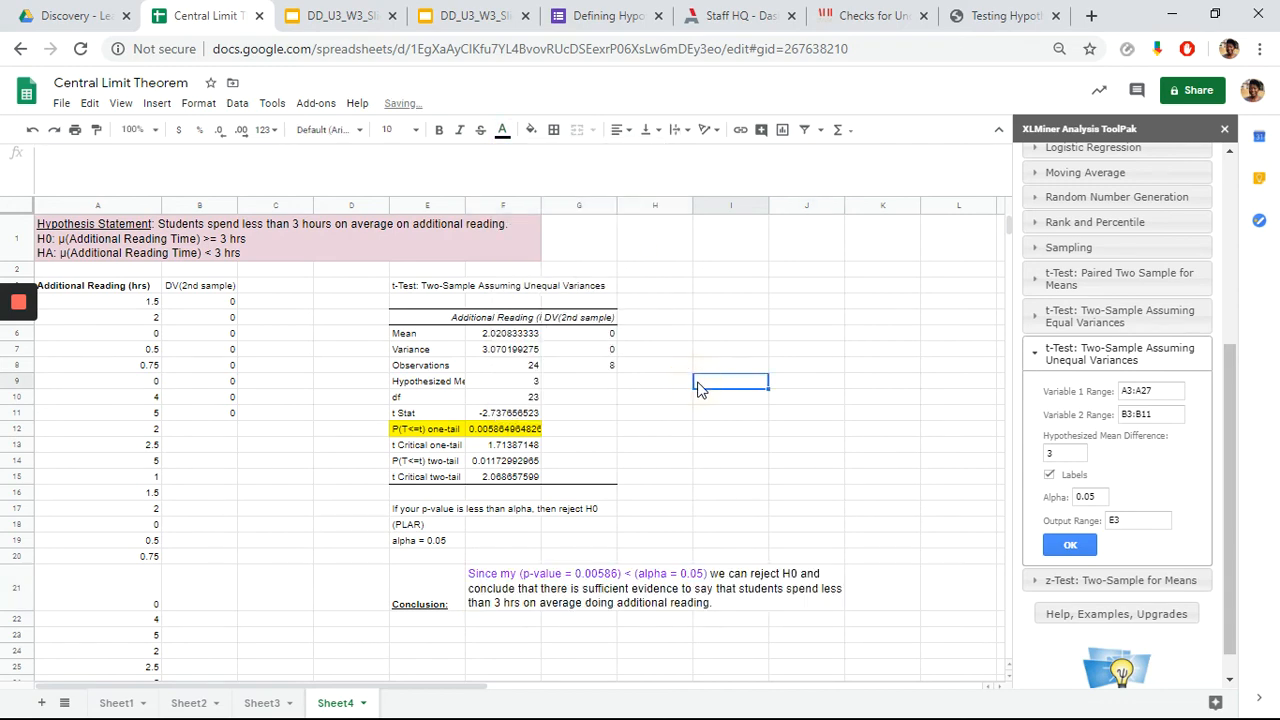
Color the phrase "we can reject H0" orange in the F21 conclusion.
left_click(705, 598)
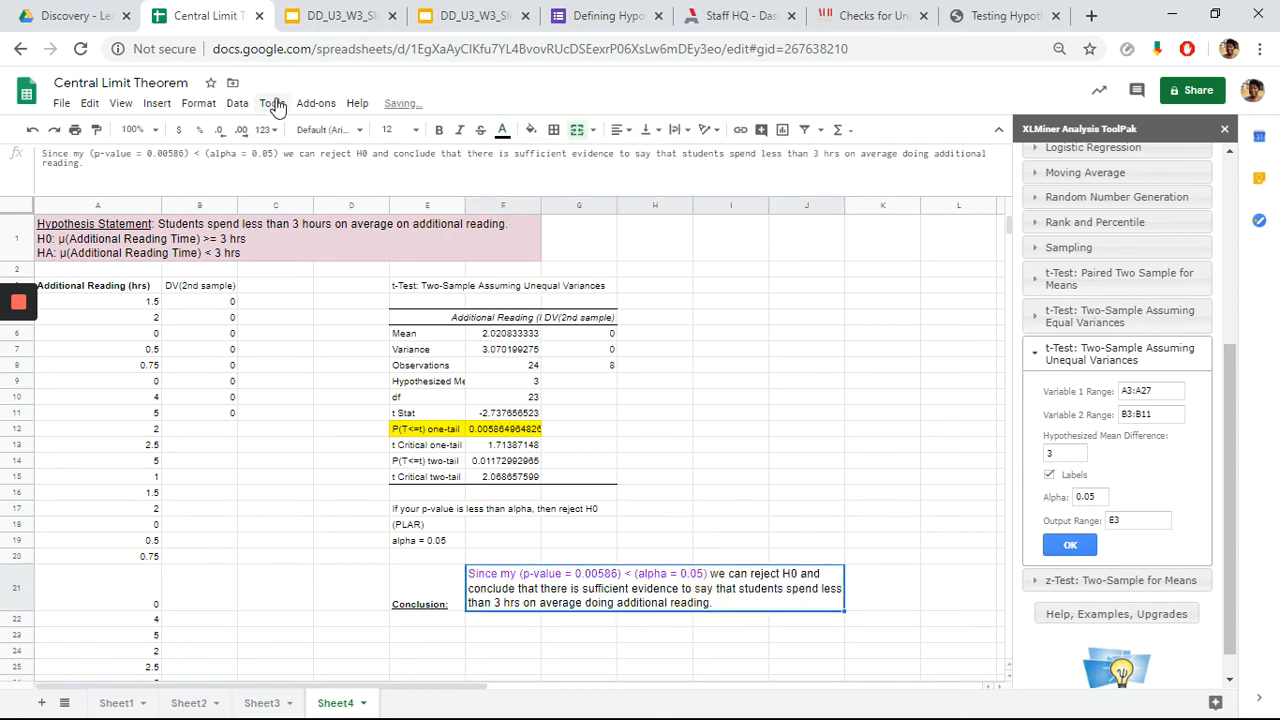
left_click_drag(284, 153, 376, 152)
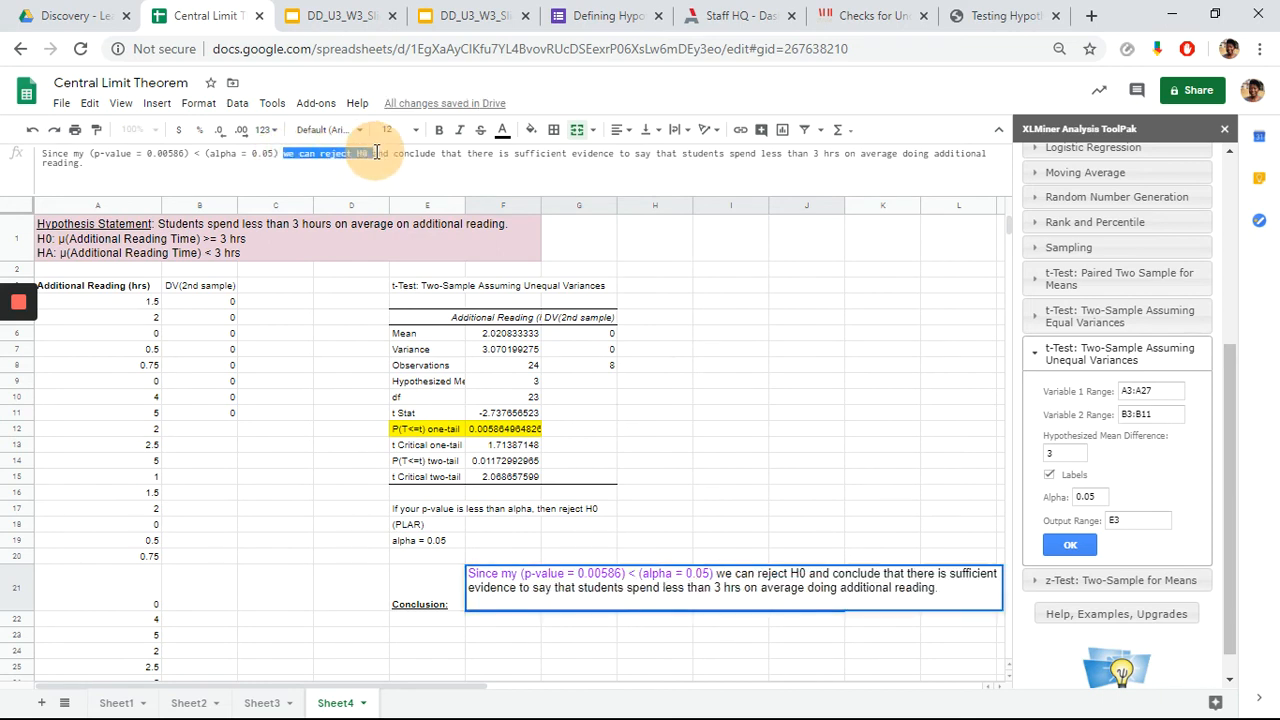
left_click(507, 133)
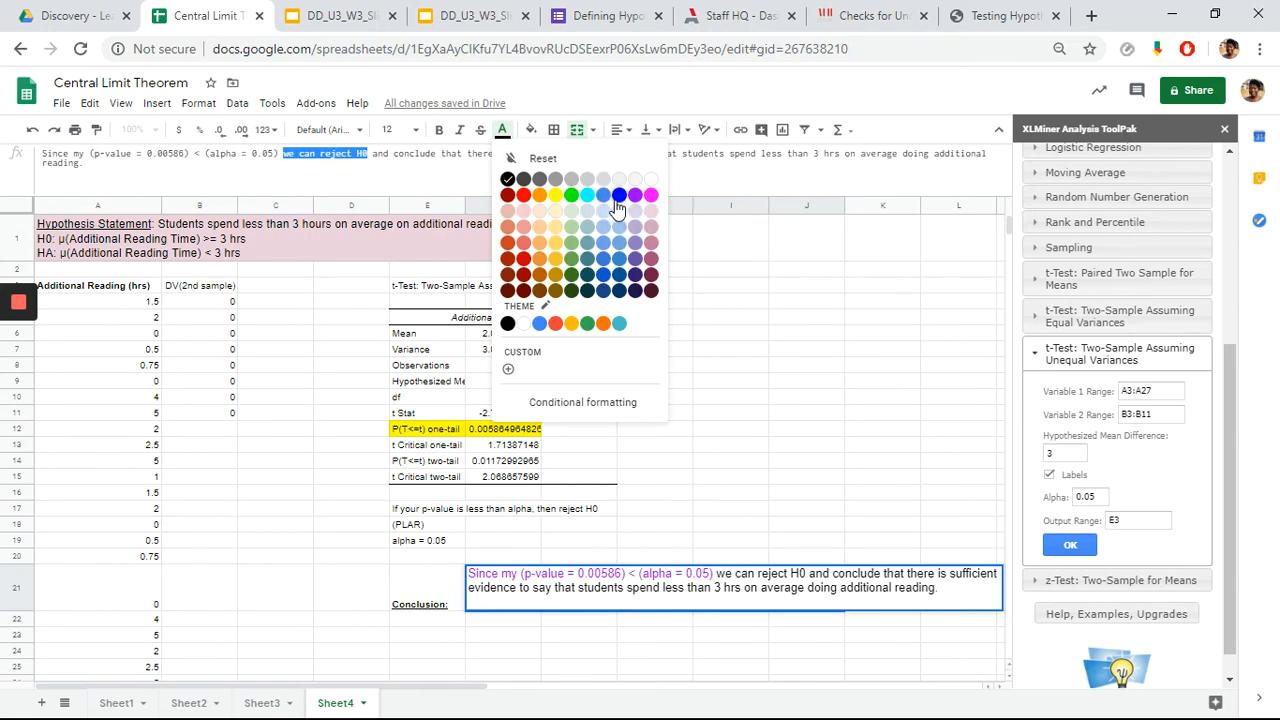
left_click(544, 195)
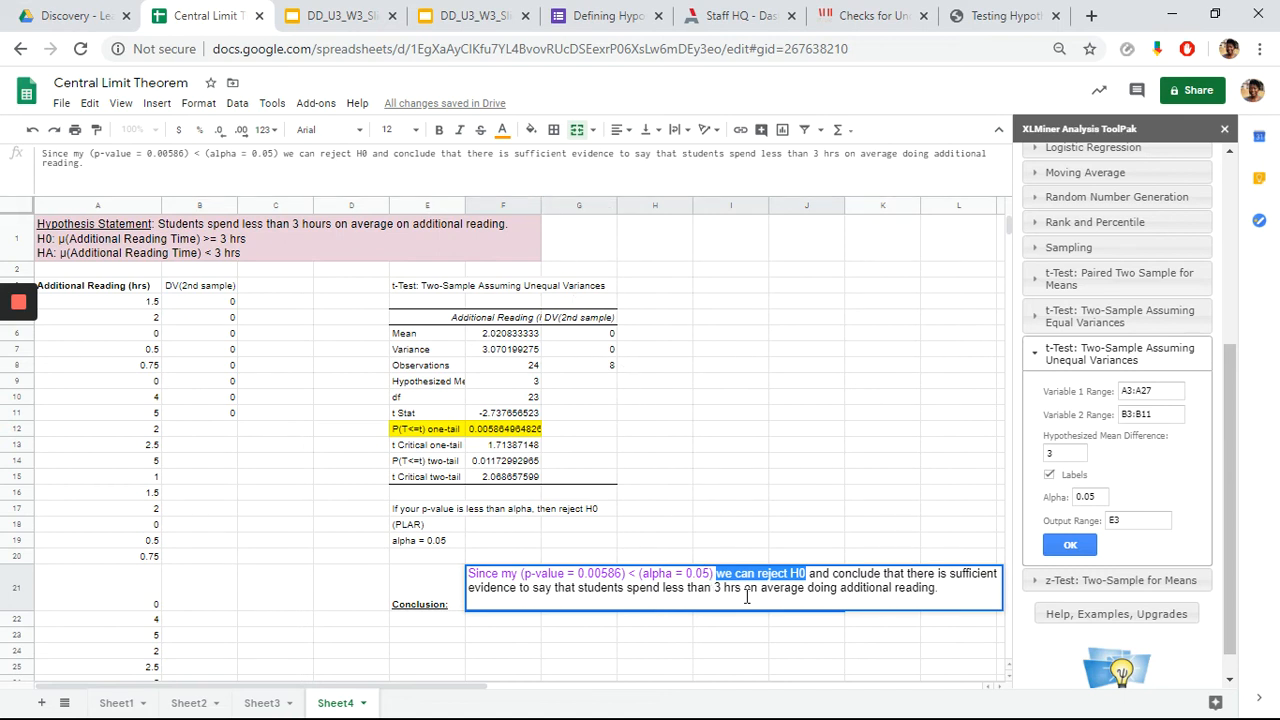
left_click(757, 638)
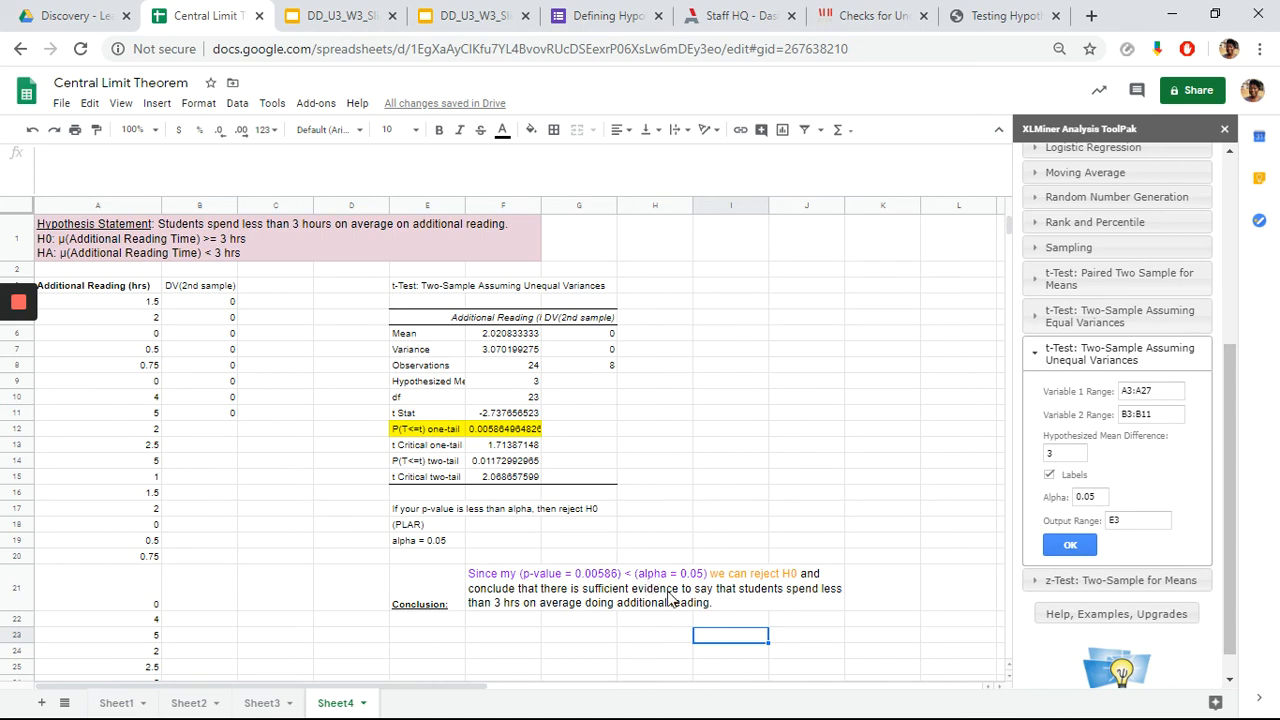
Color "students spend less than 3 hrs on average doing additional reading." blue in the F21 conclusion.
left_click(593, 595)
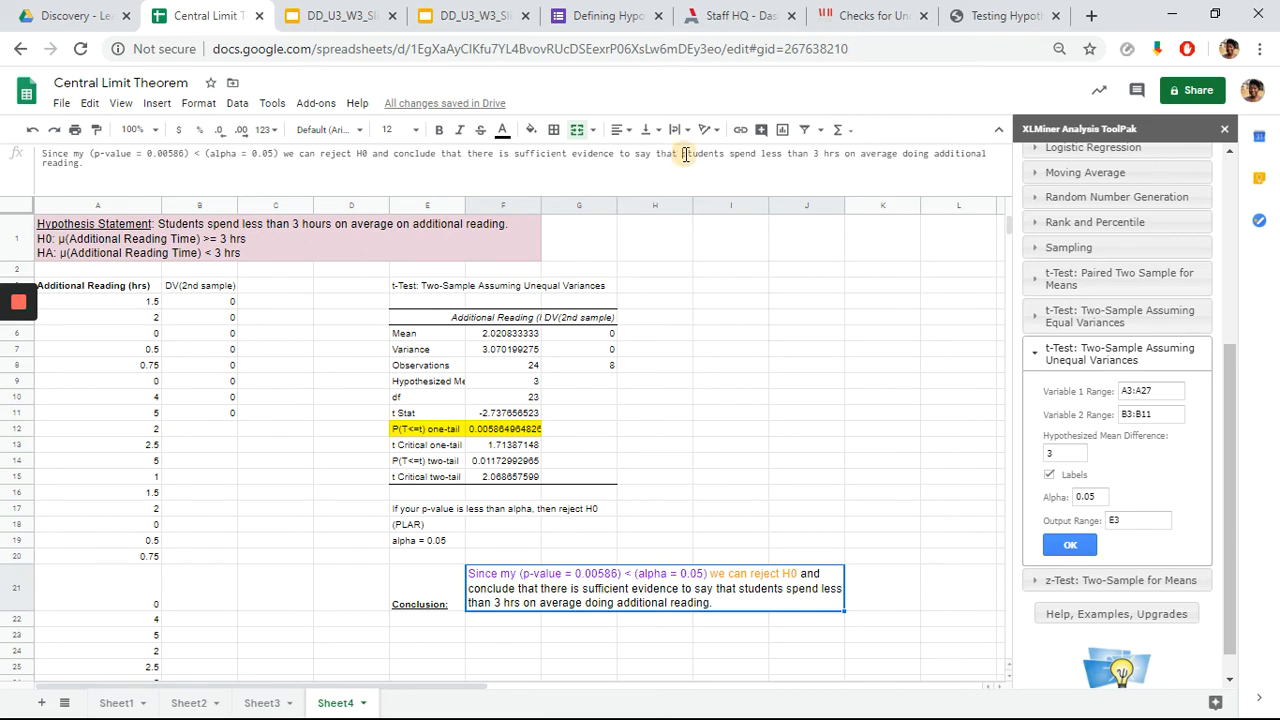
left_click_drag(682, 155, 992, 170)
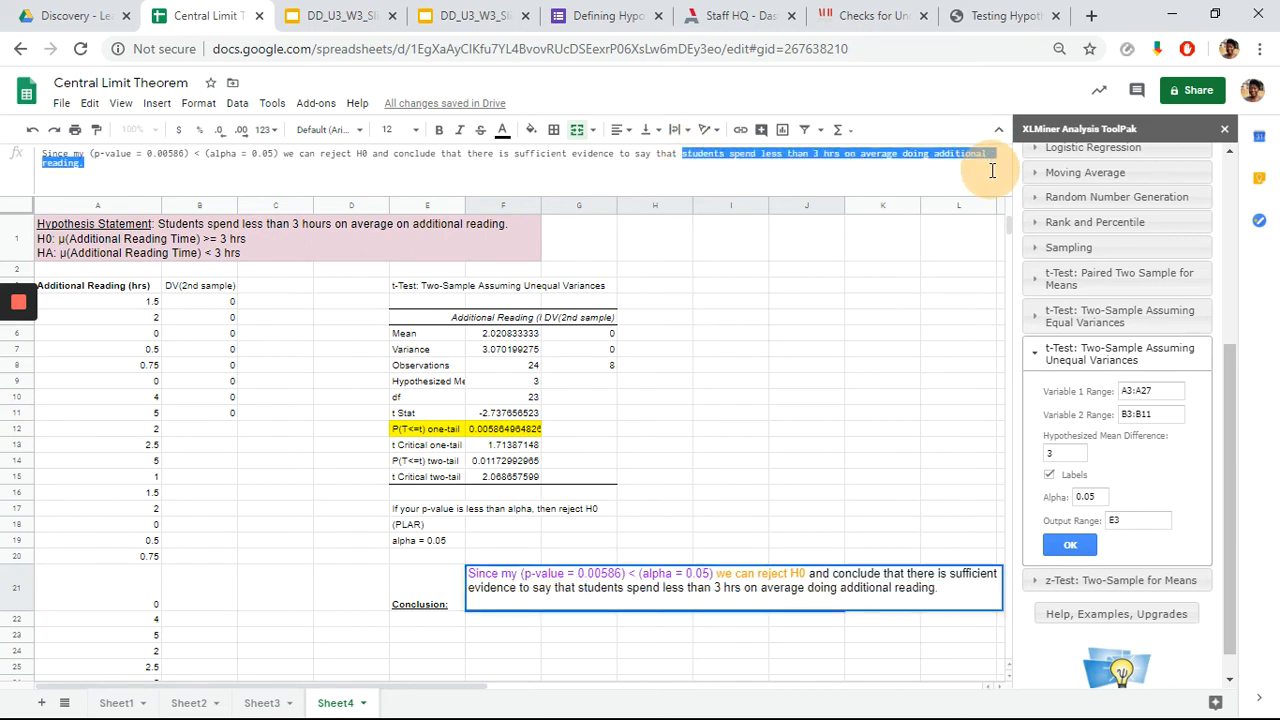
left_click(504, 133)
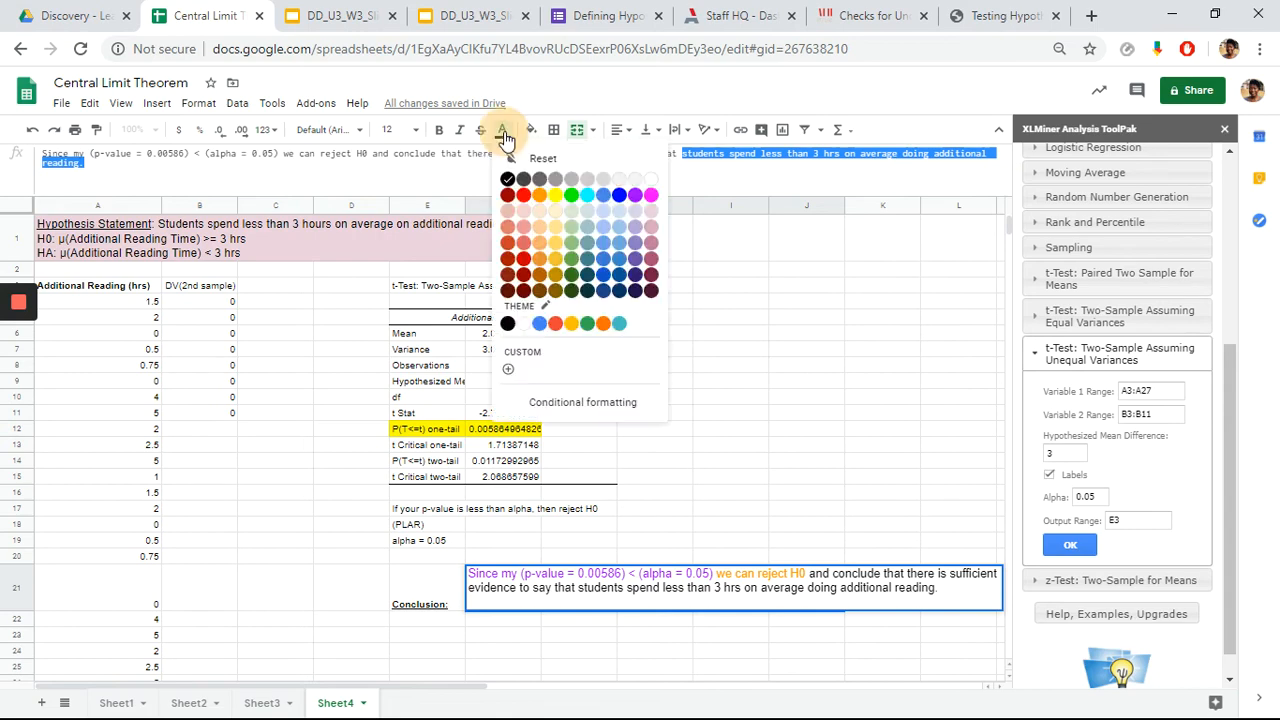
left_click(620, 199)
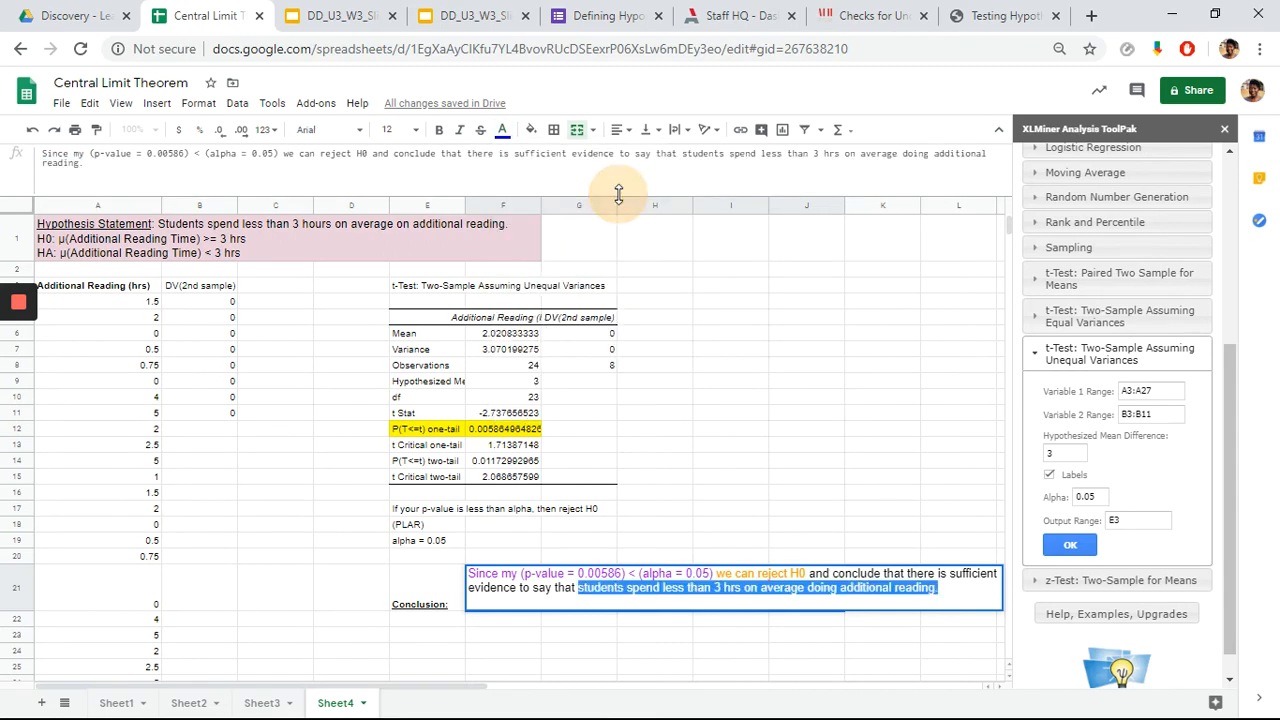
left_click(629, 626)
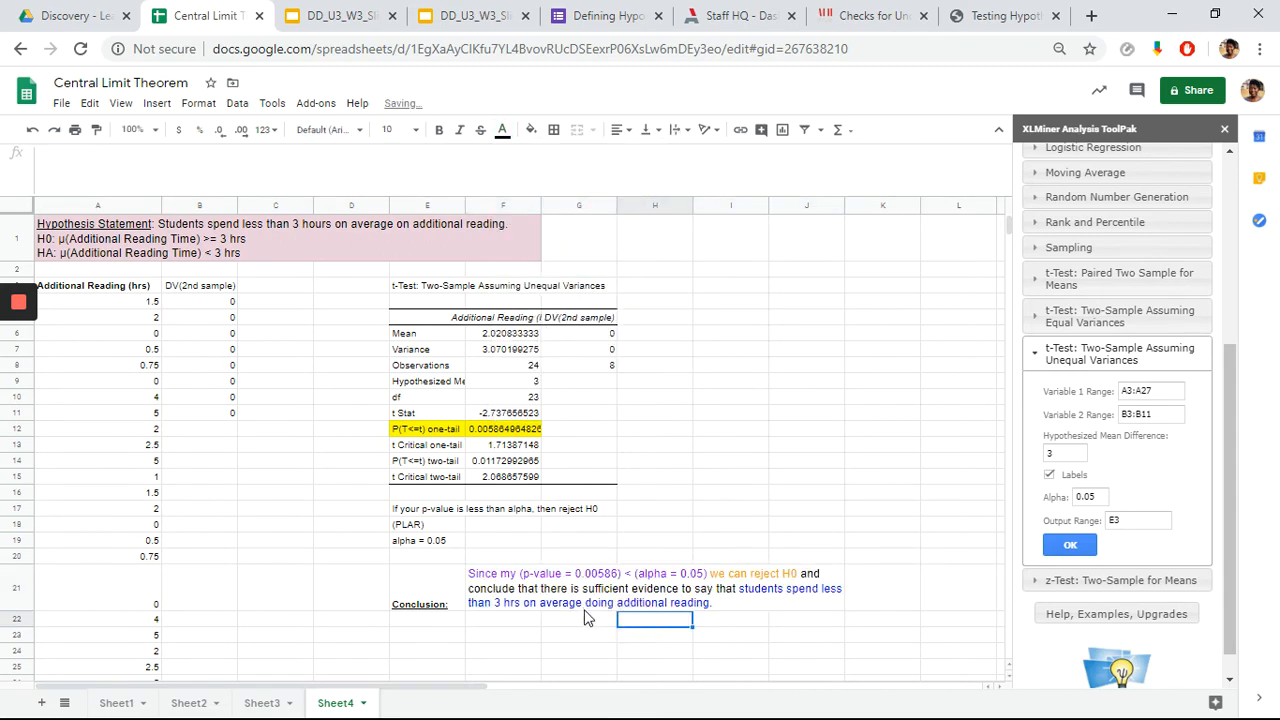
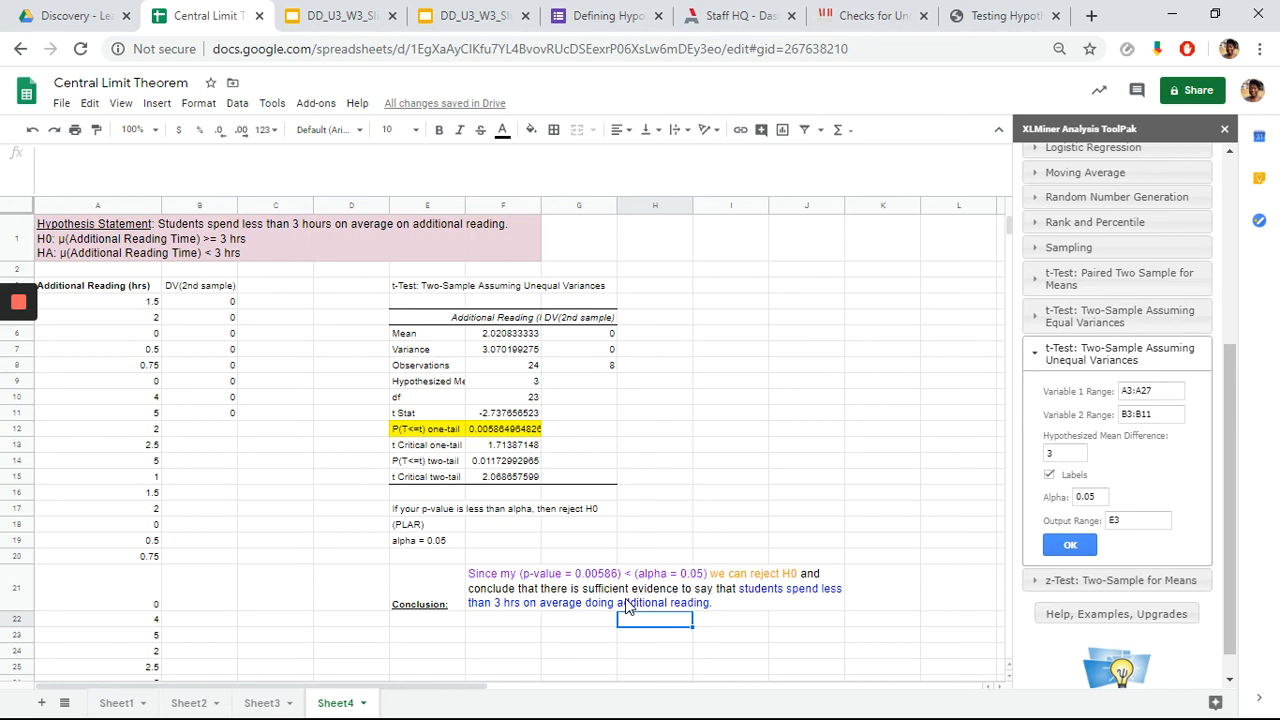
Color the phrase "sufficient evidence" dark green in the F21 conclusion.
left_click(490, 594)
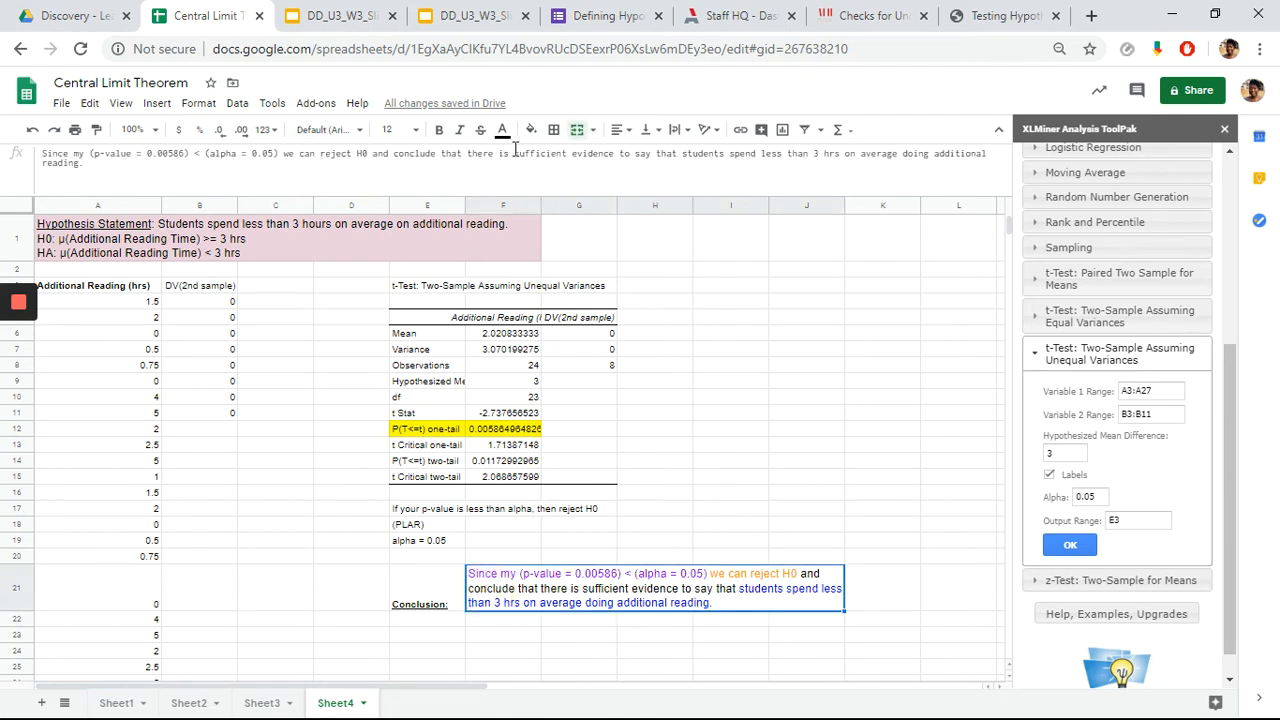
left_click_drag(513, 157, 617, 162)
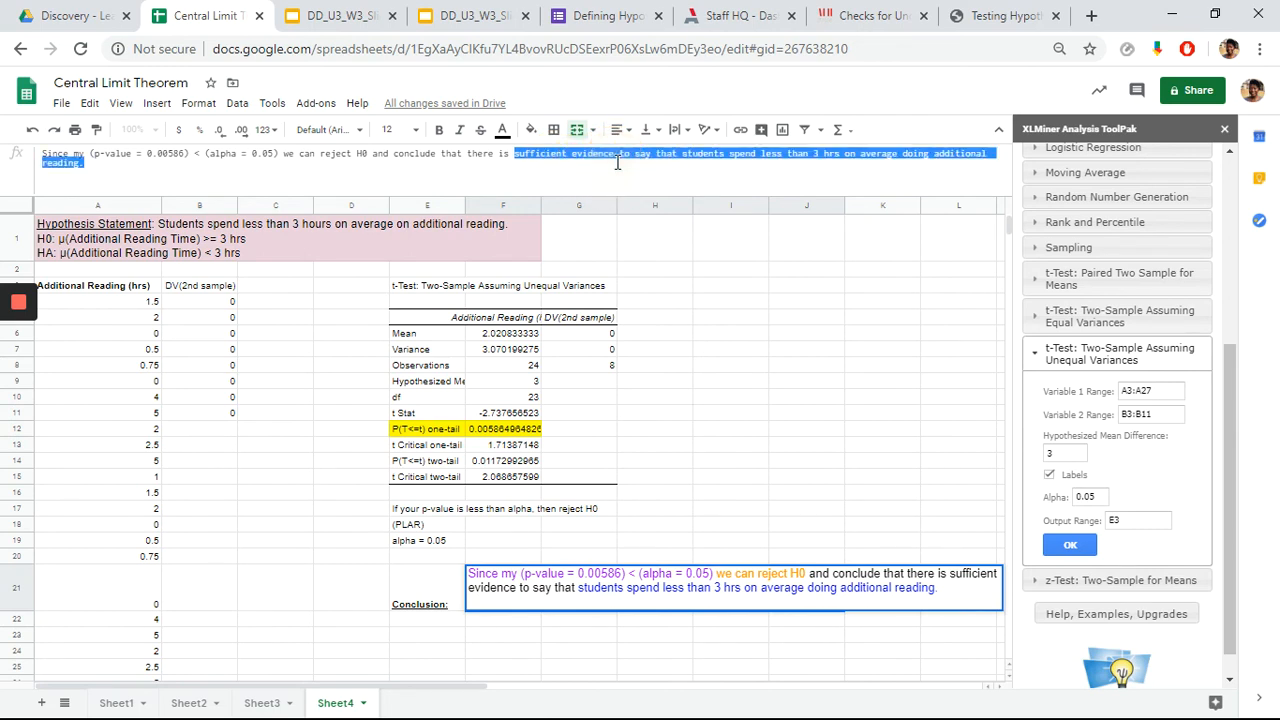
left_click(617, 160)
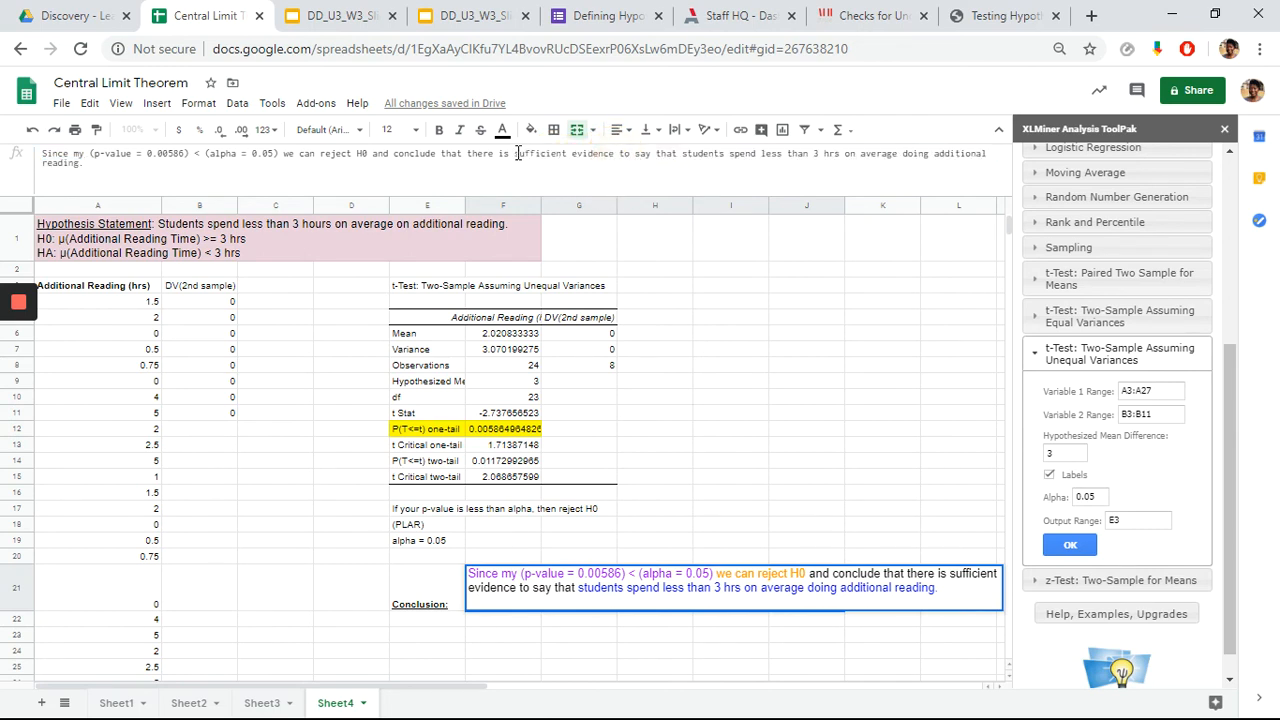
left_click_drag(517, 153, 617, 160)
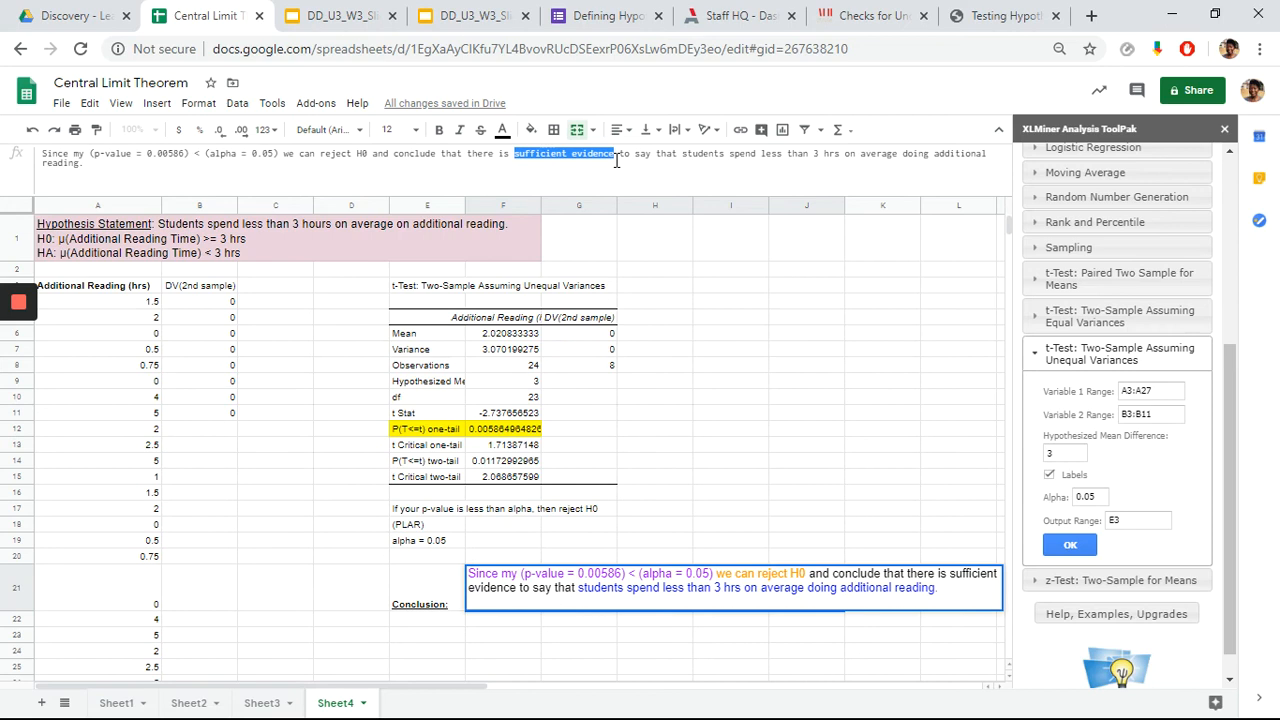
left_click(503, 129)
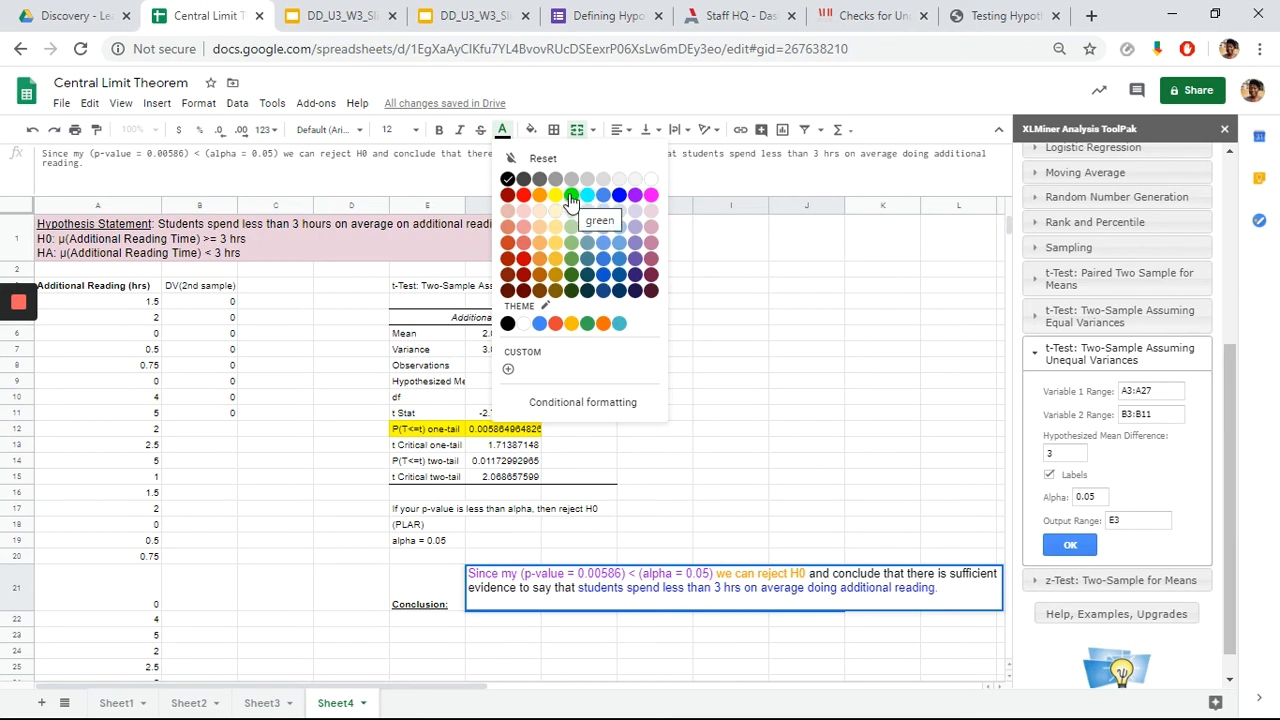
left_click(571, 276)
left_click(757, 421)
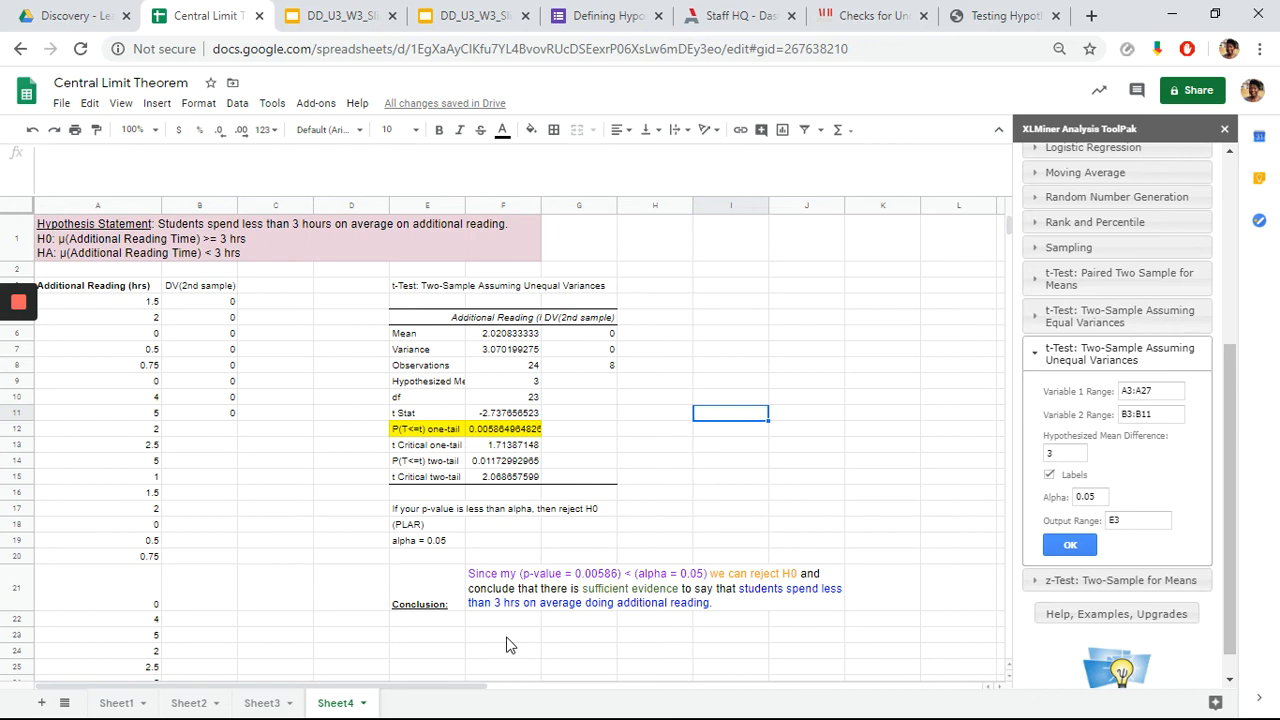
Review the hypothesis statement, the additional reading data, the t-test output table and the color-coded conclusion on the sheet.
scroll(670, 568, "down", 3)
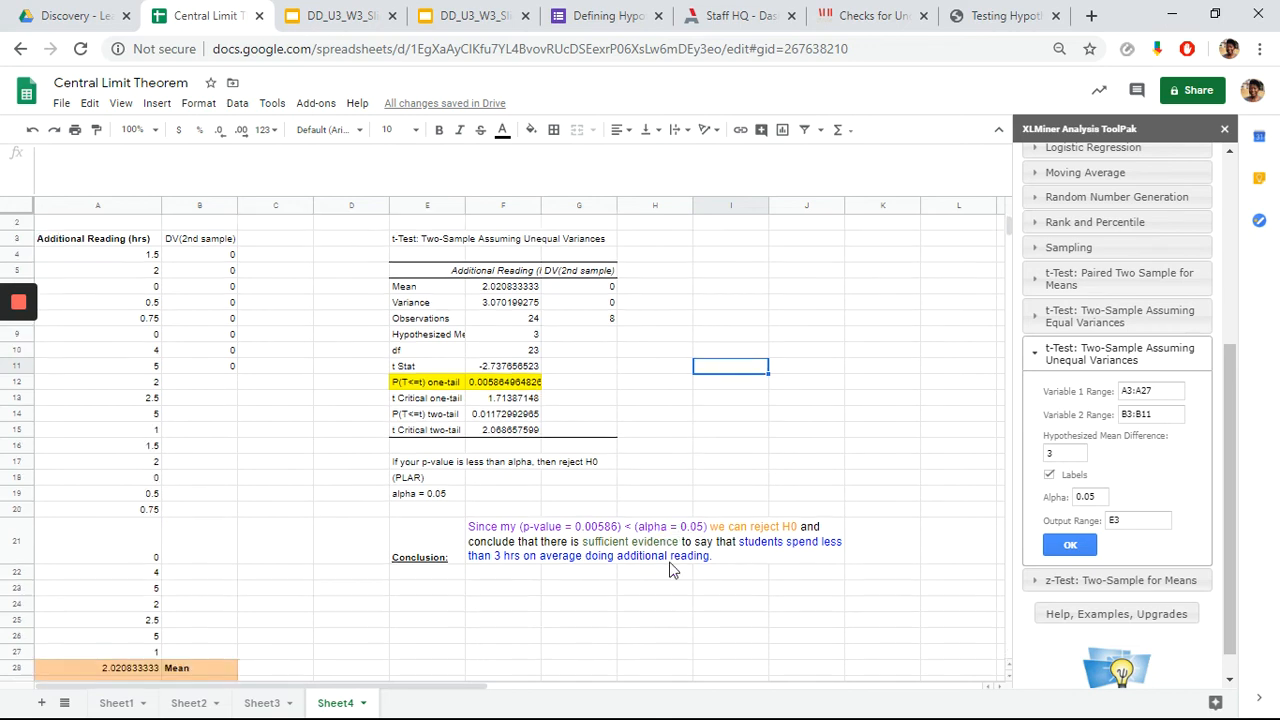
scroll(670, 568, "down", 1)
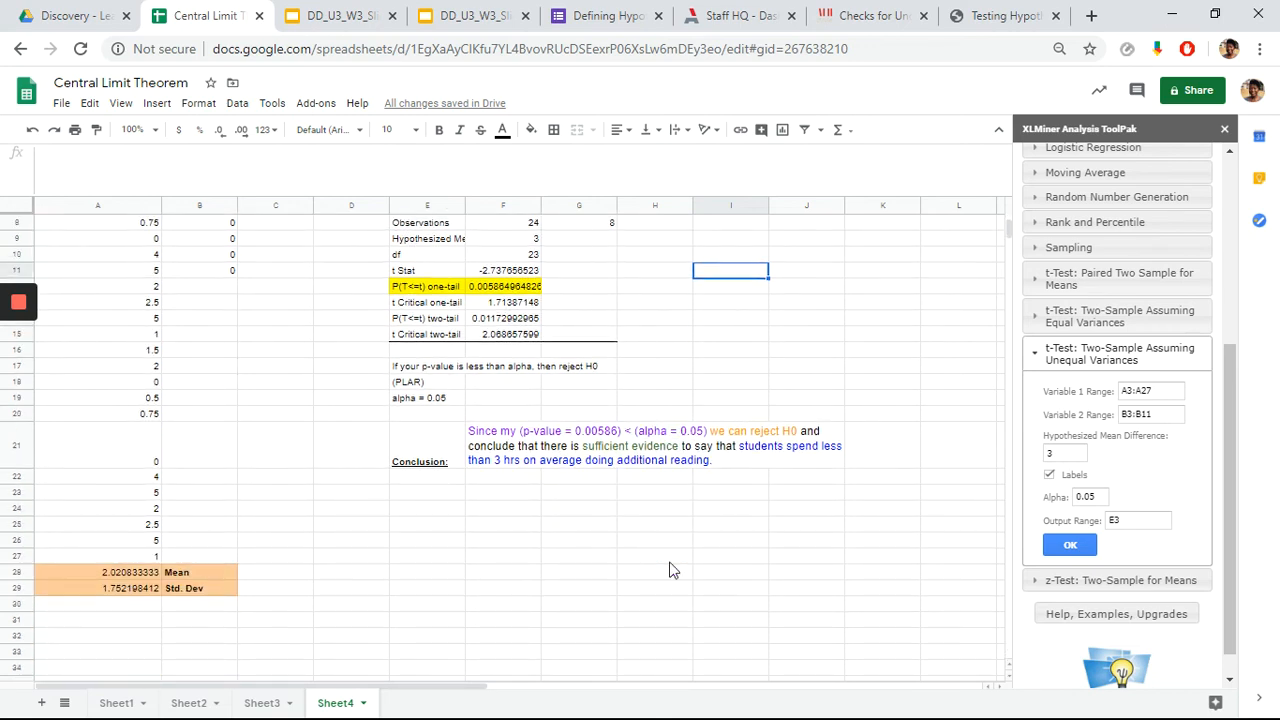
scroll(697, 496, "up", 4)
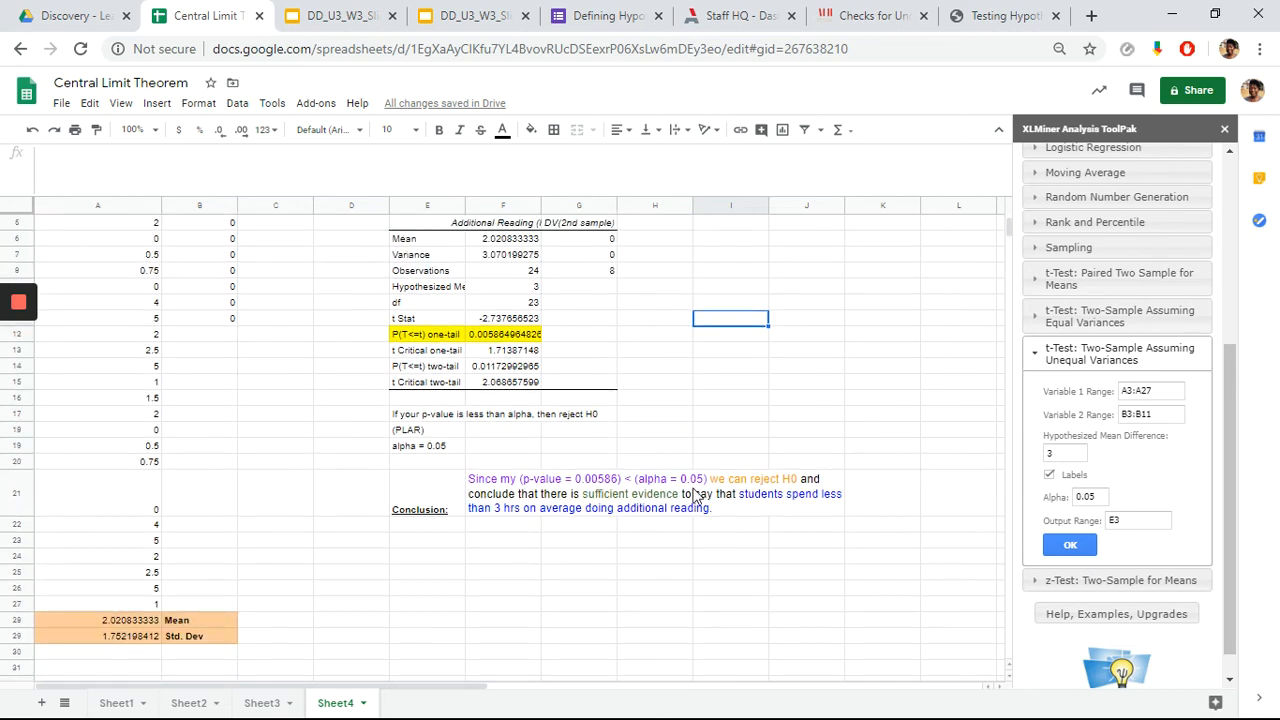
scroll(697, 496, "up", 3)
left_click(690, 490)
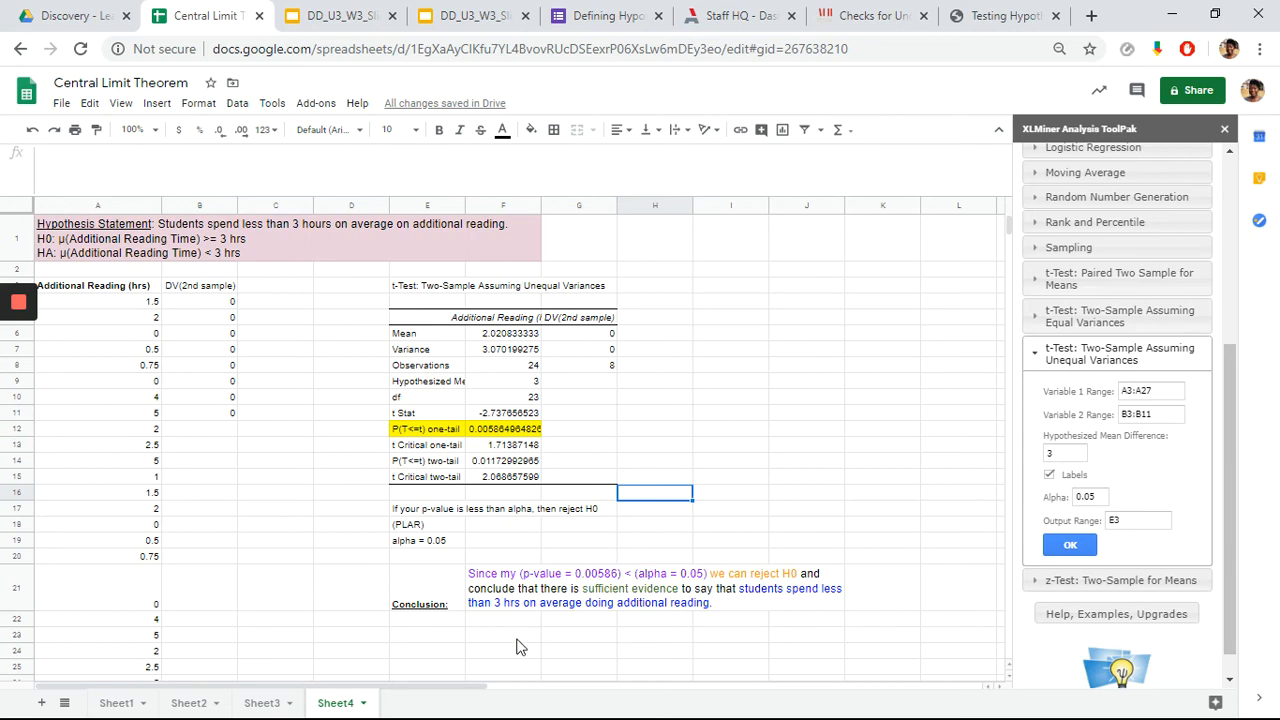
scroll(516, 647, "down", 1)
scroll(516, 647, "up", 1)
scroll(655, 450, "down", 1)
scroll(655, 450, "up", 1)
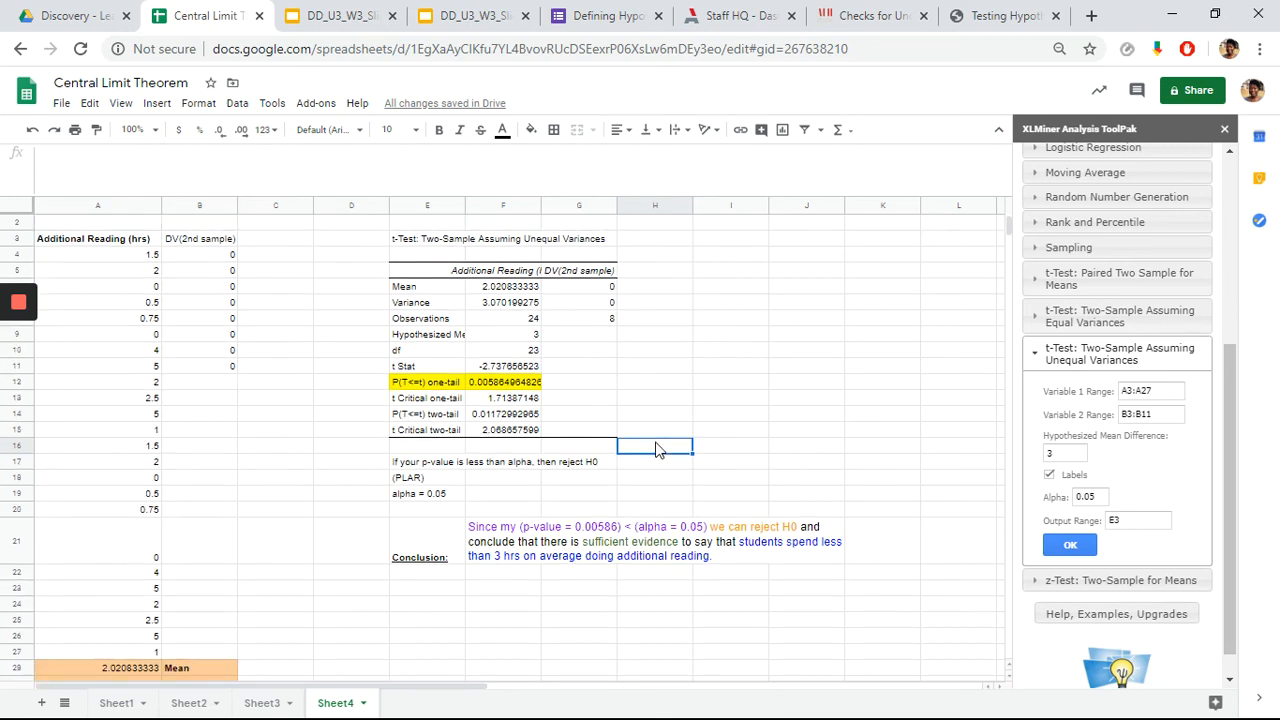
left_click(422, 243)
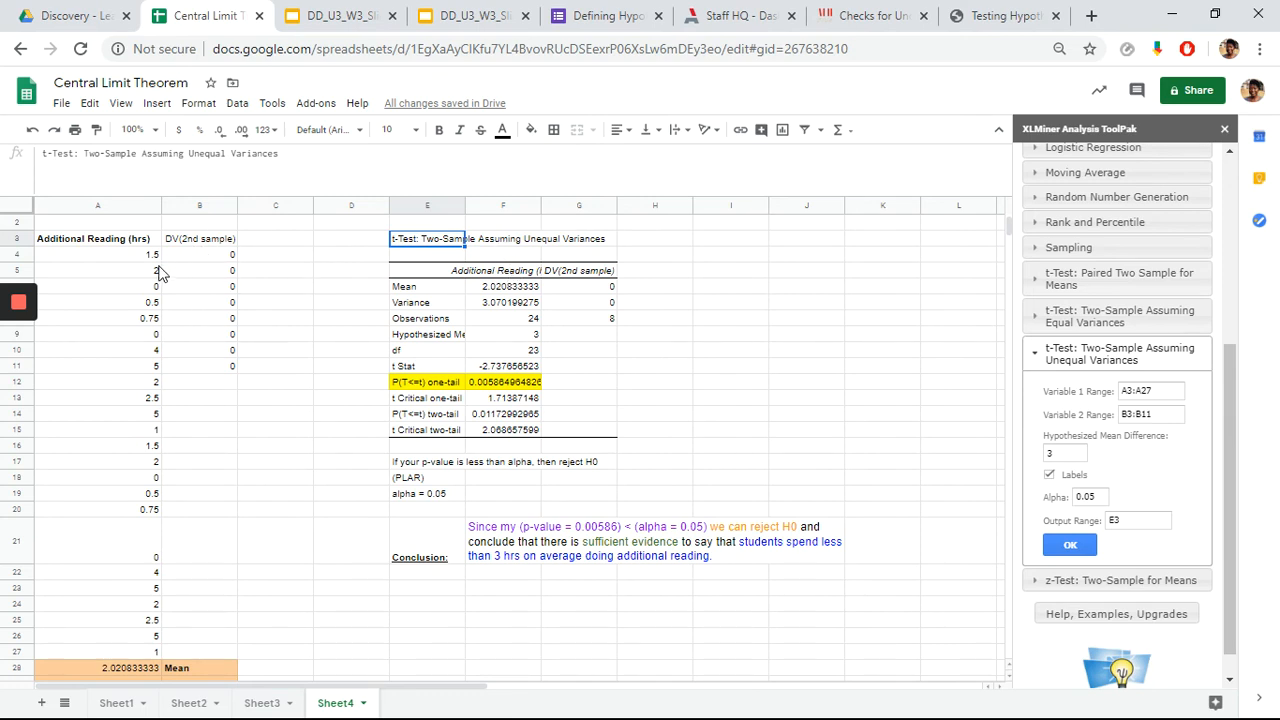
scroll(128, 456, "down", 1)
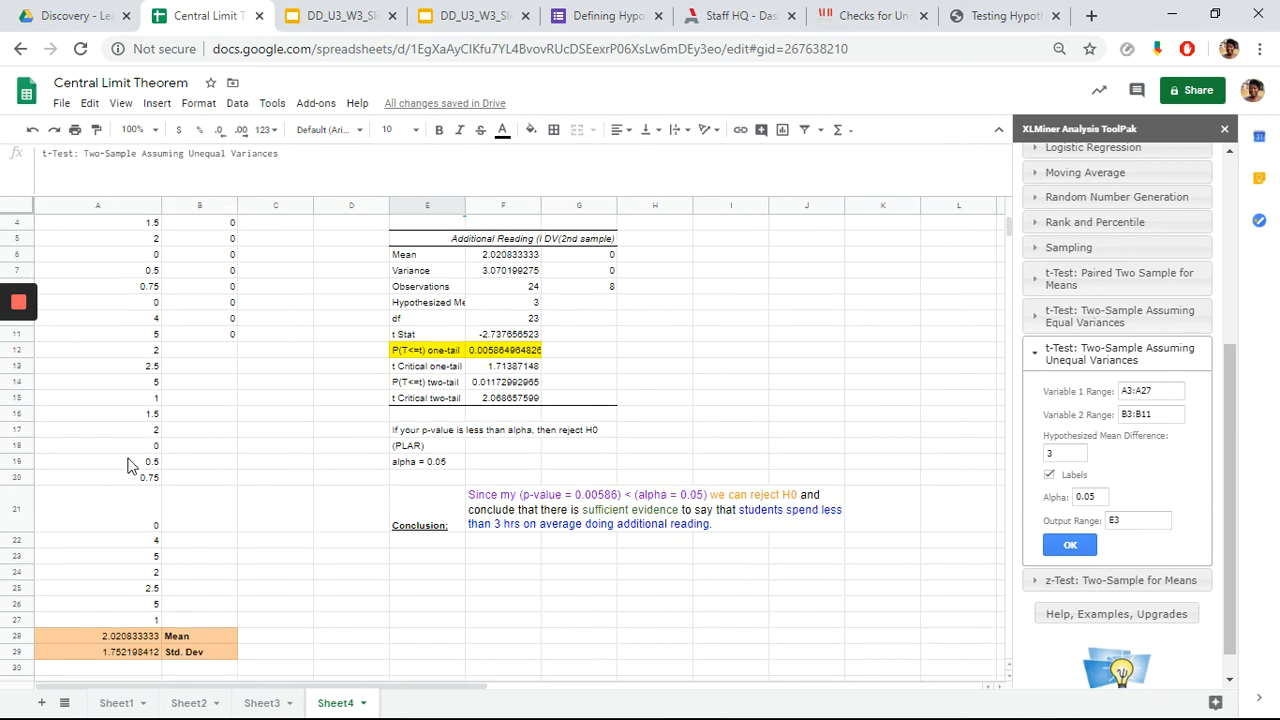
Review the second-sample column, the t-test output title and the reading data down to the mean and standard deviation rows.
left_click(217, 340)
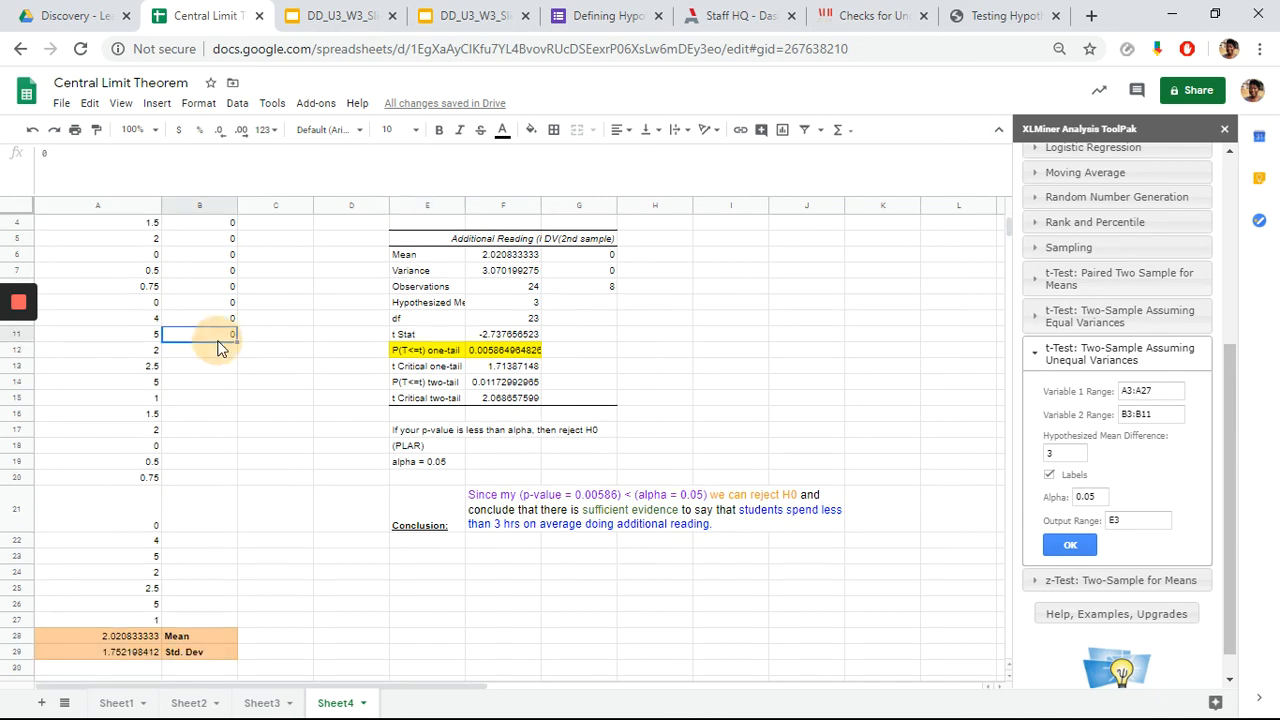
scroll(220, 345, "up", 2)
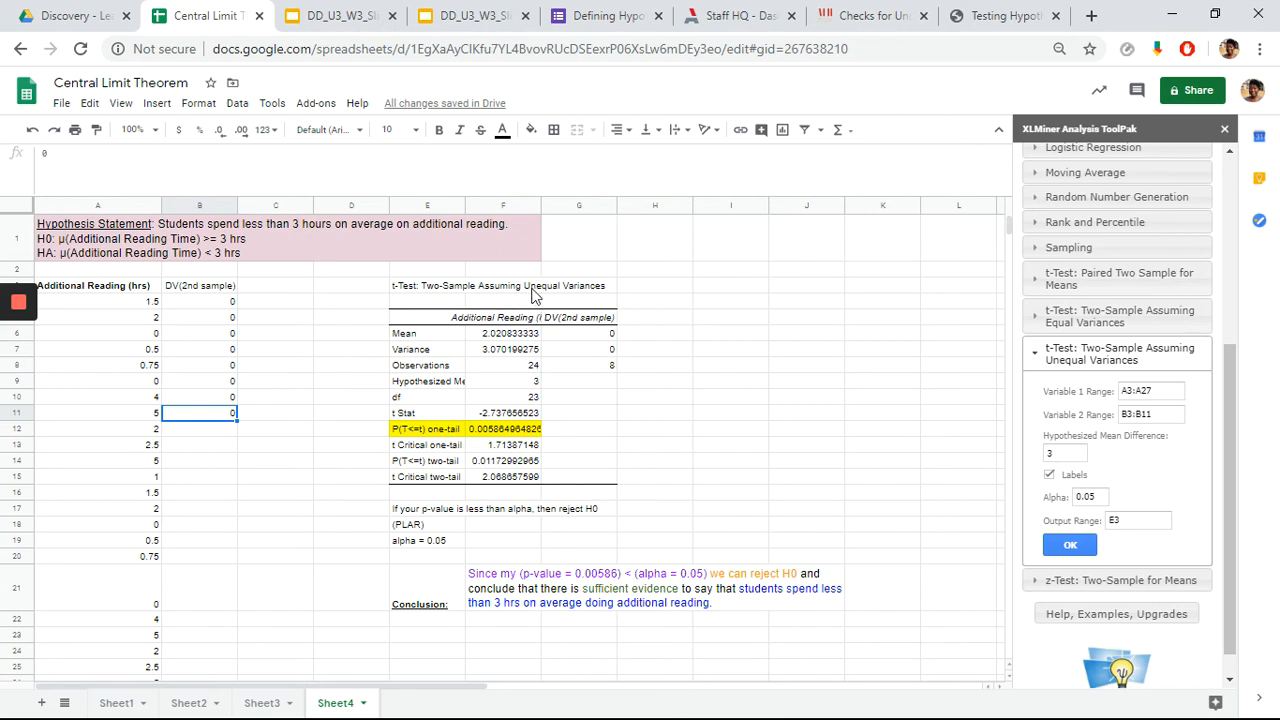
left_click(480, 290)
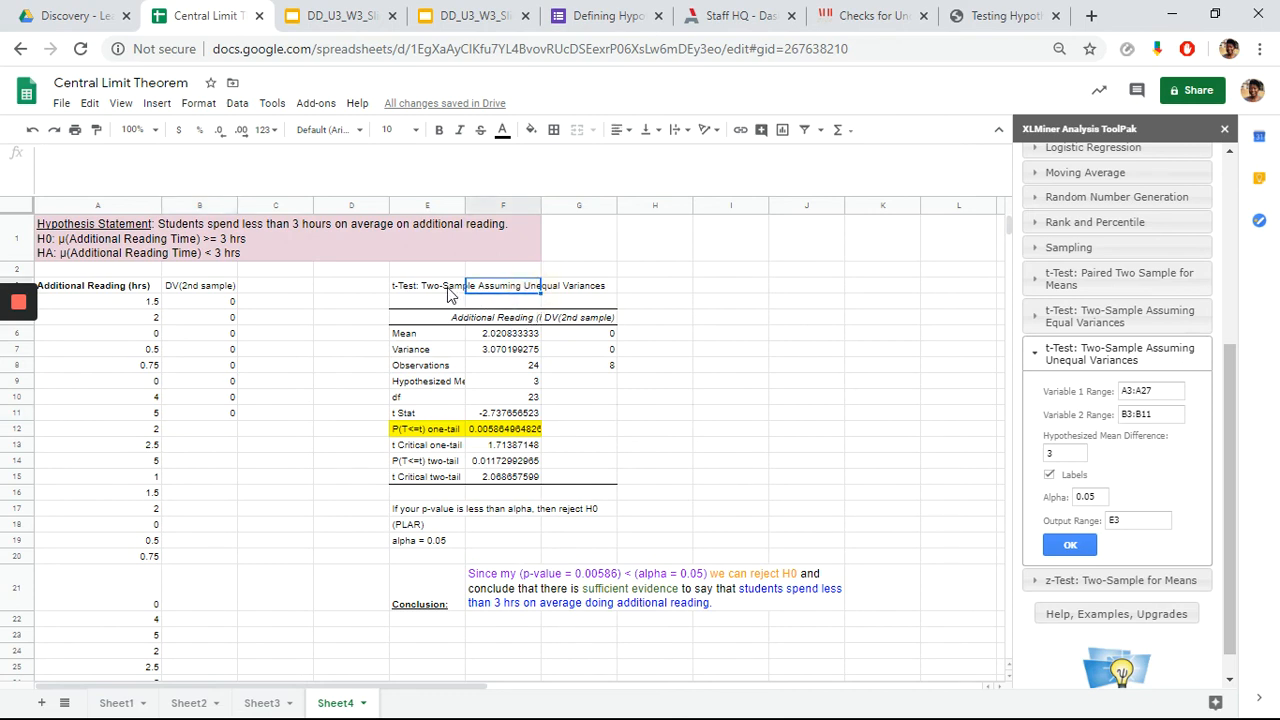
left_click(444, 291)
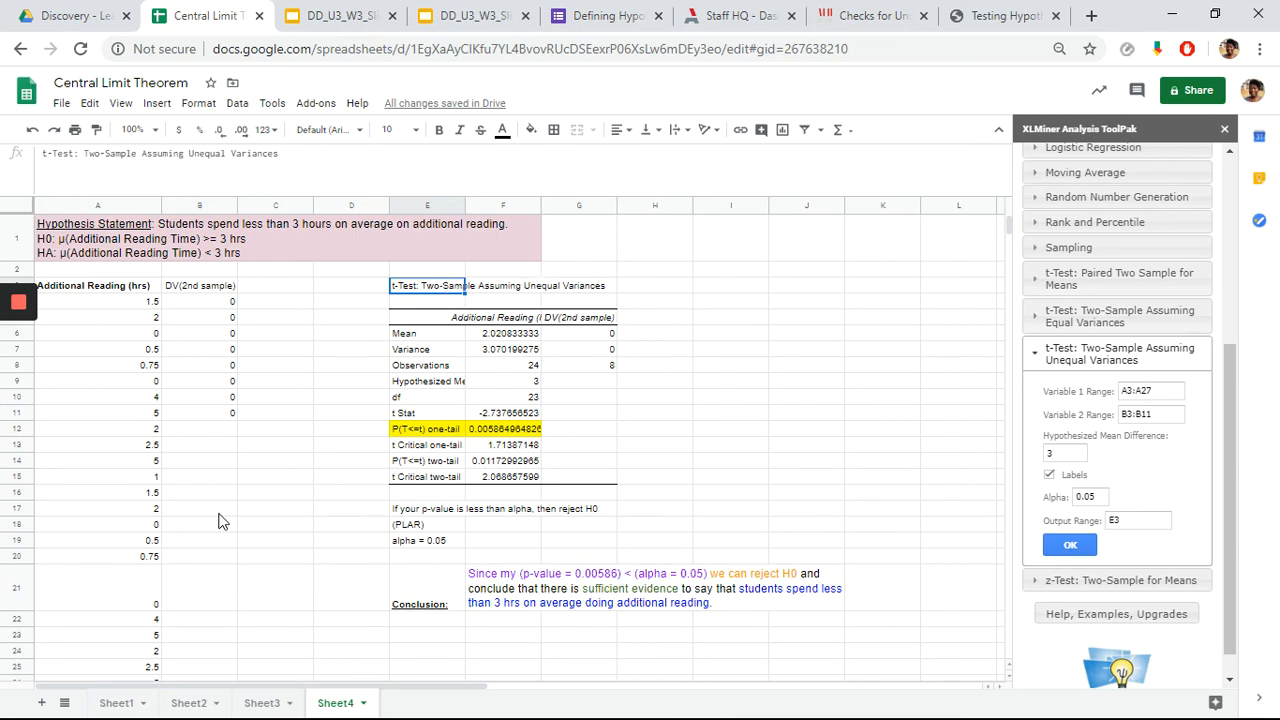
scroll(133, 485, "down", 5)
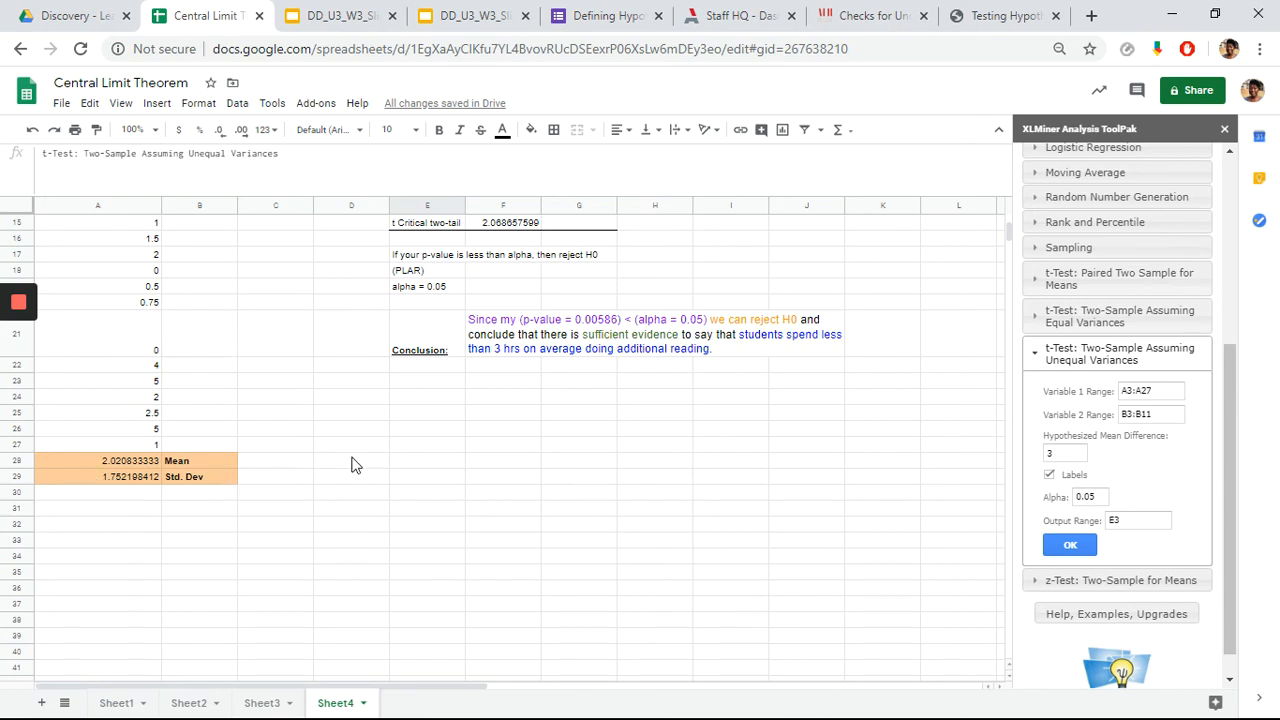
scroll(351, 463, "up", 2)
scroll(351, 463, "up", 4)
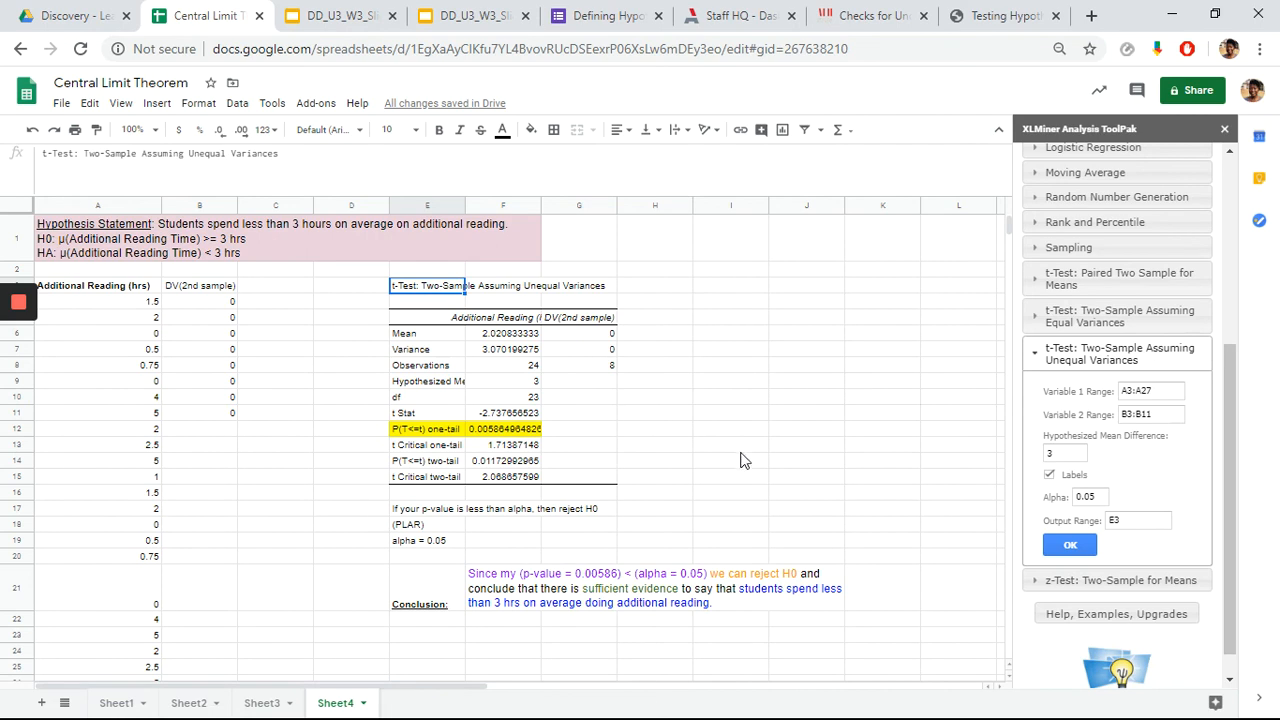
Collapse the unequal-variances t-test form, and enter "Proportions" in K2 with "z-test" in L2.
scroll(741, 460, "right", 2)
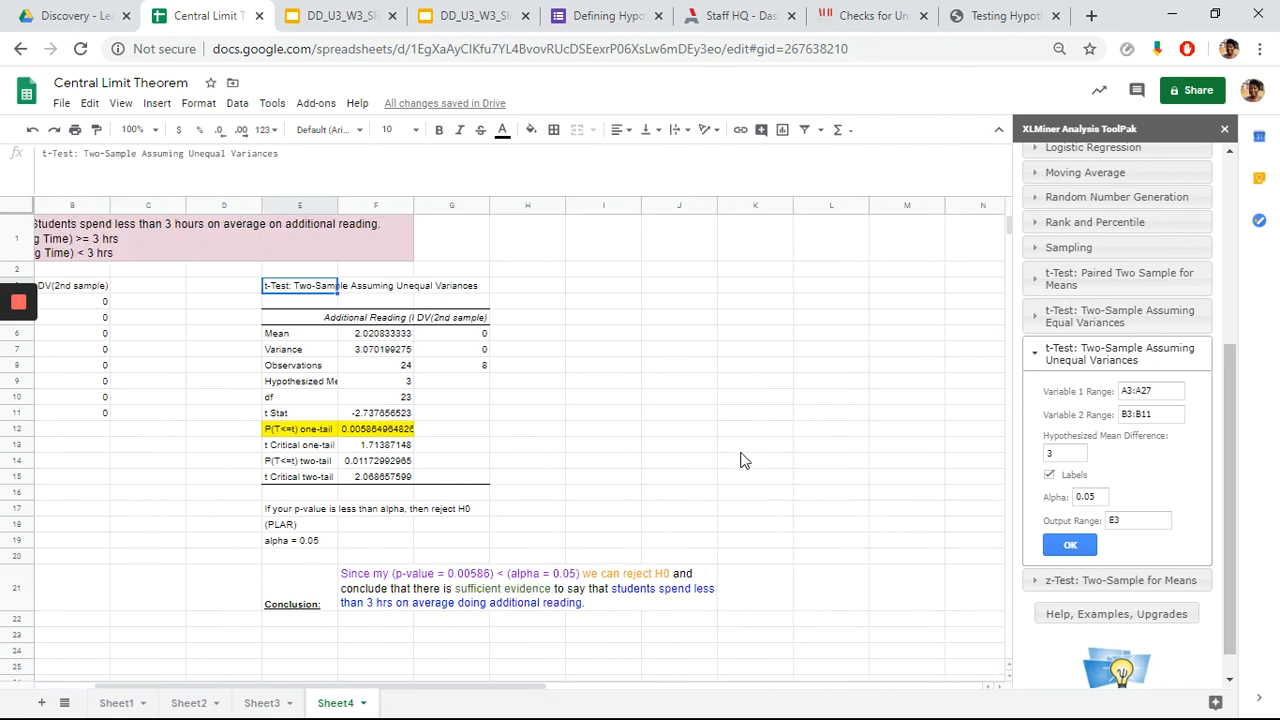
scroll(741, 460, "right", 1)
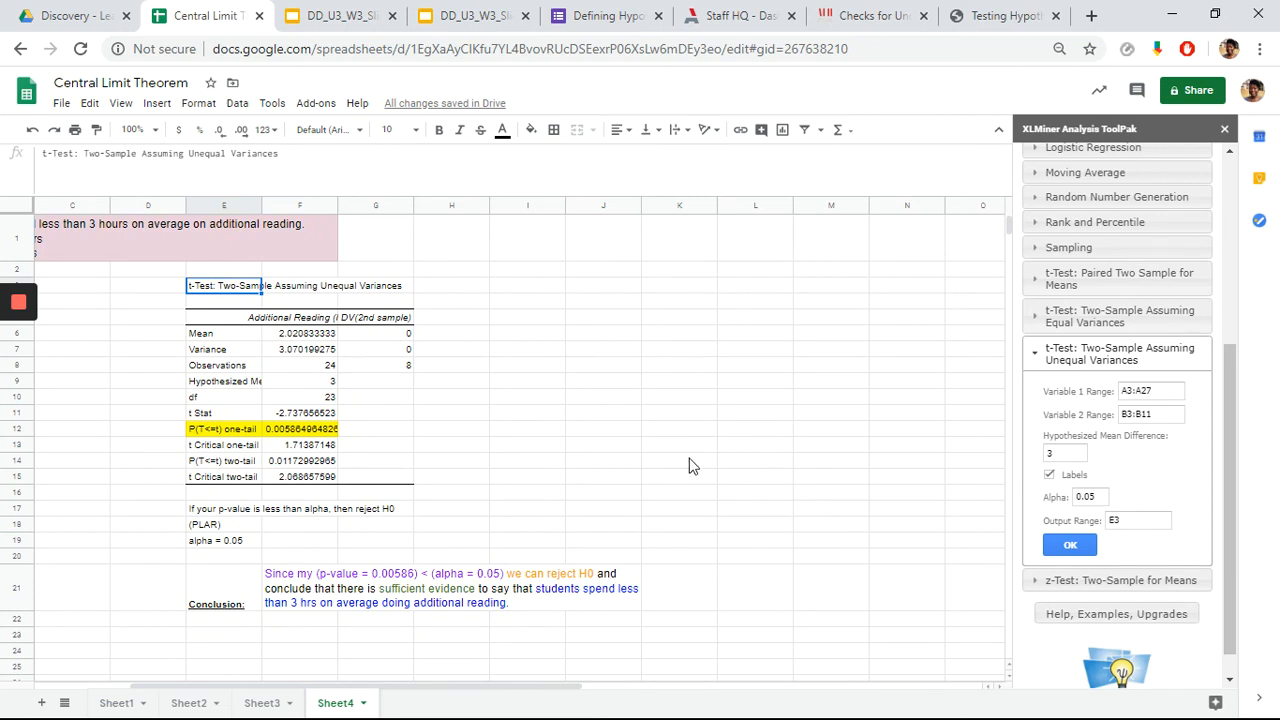
left_click(652, 276)
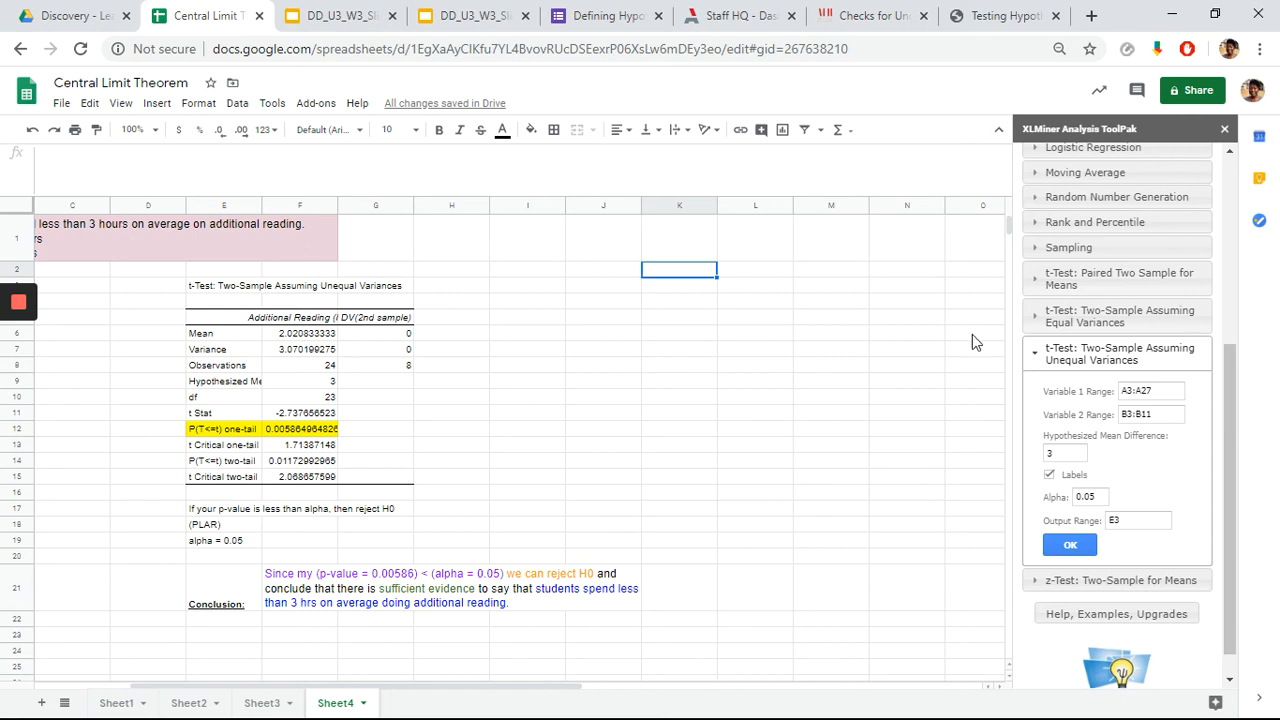
left_click(1036, 366)
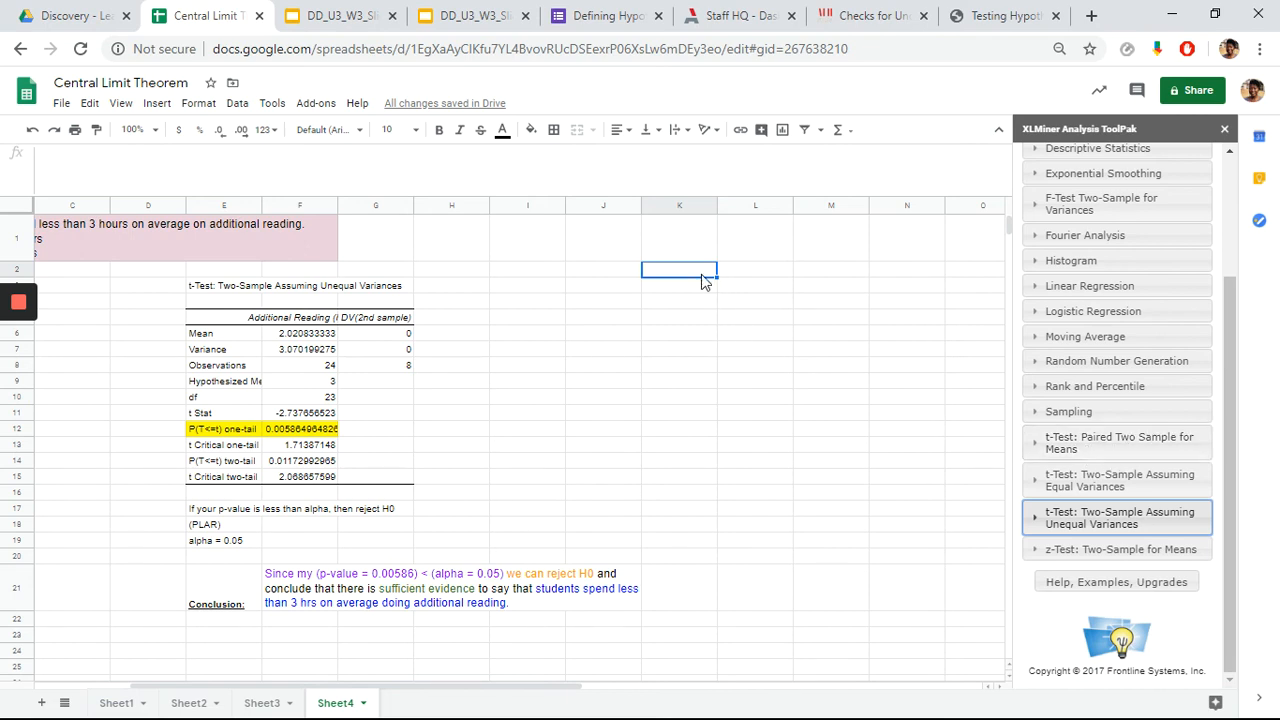
type("Propo")
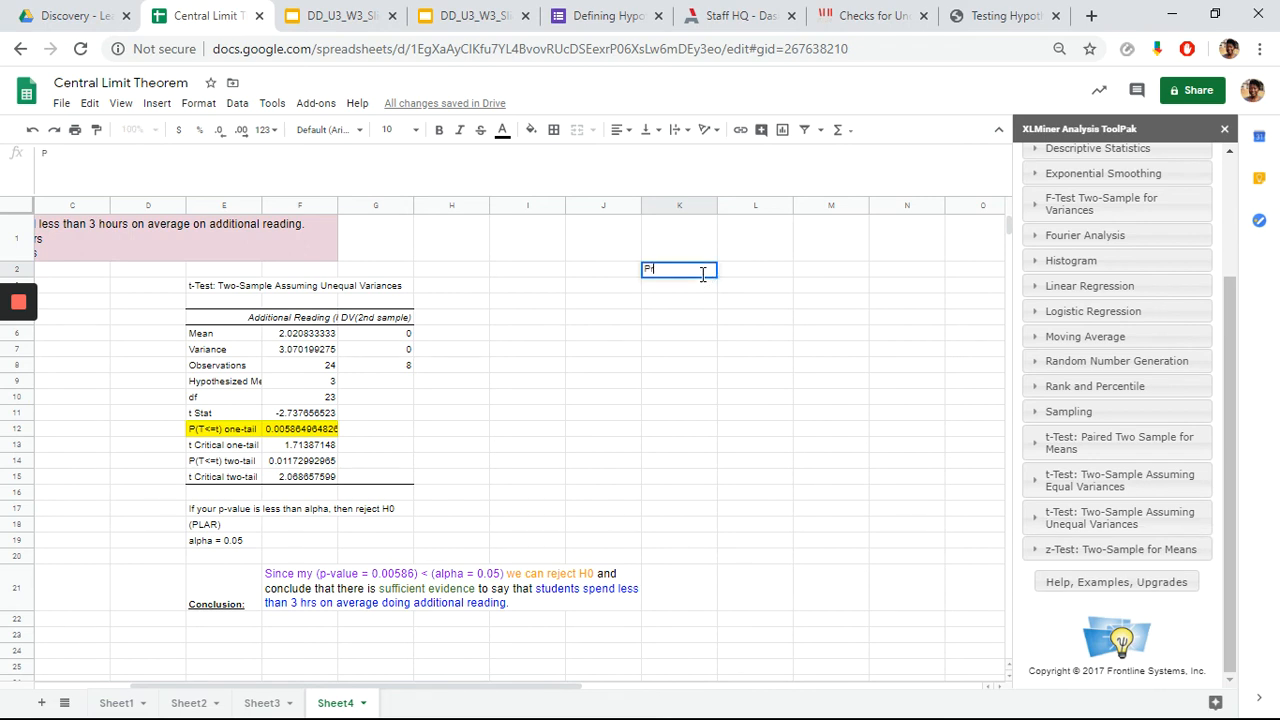
type("rtions")
left_click(758, 278)
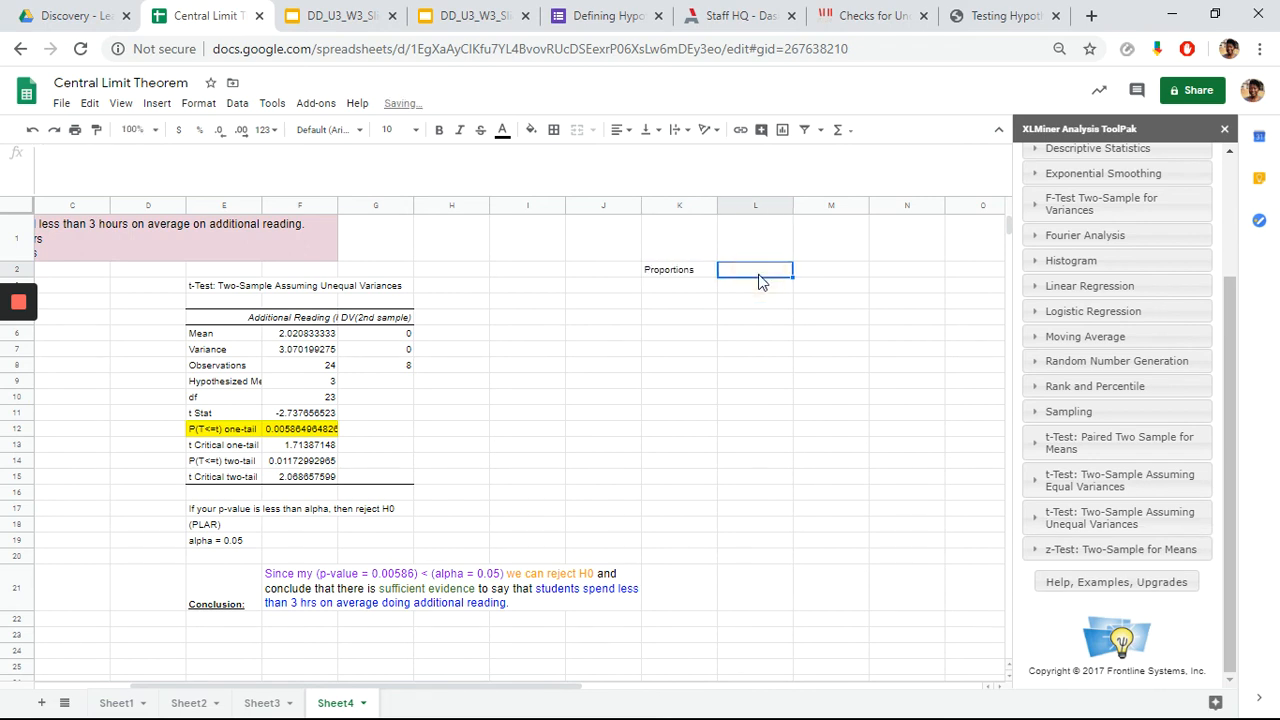
type("z-test")
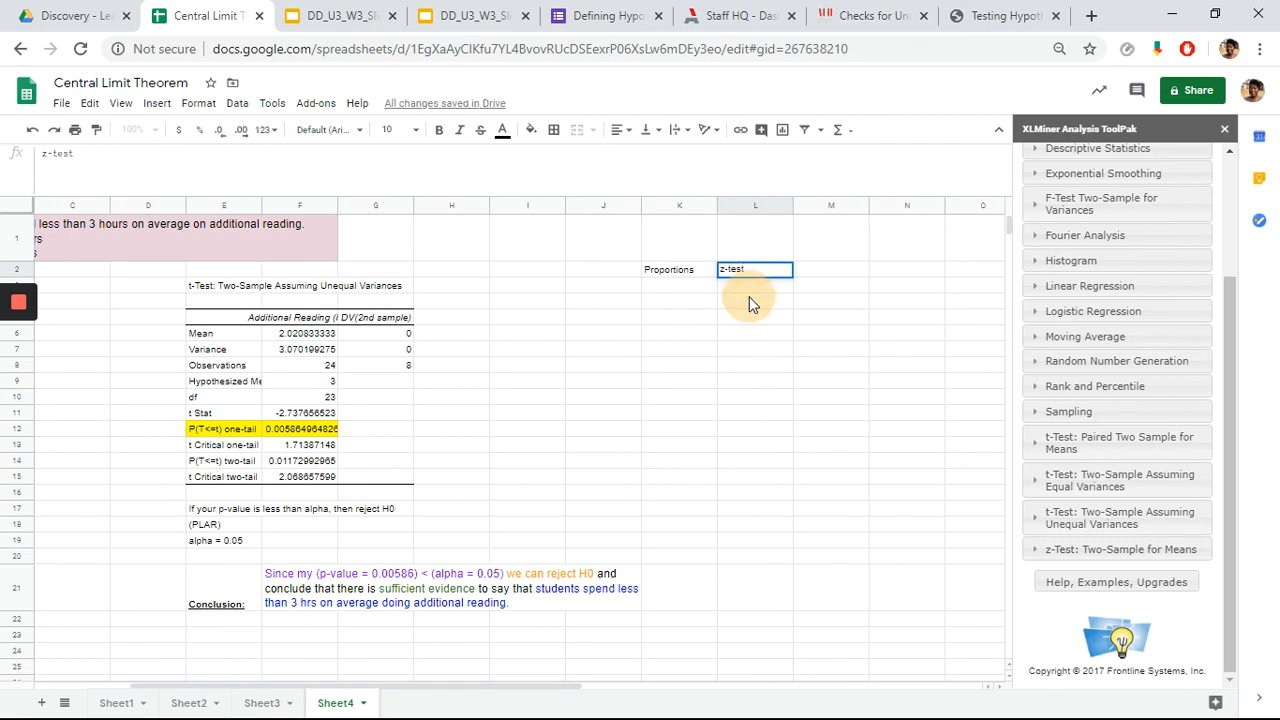
left_click(752, 304)
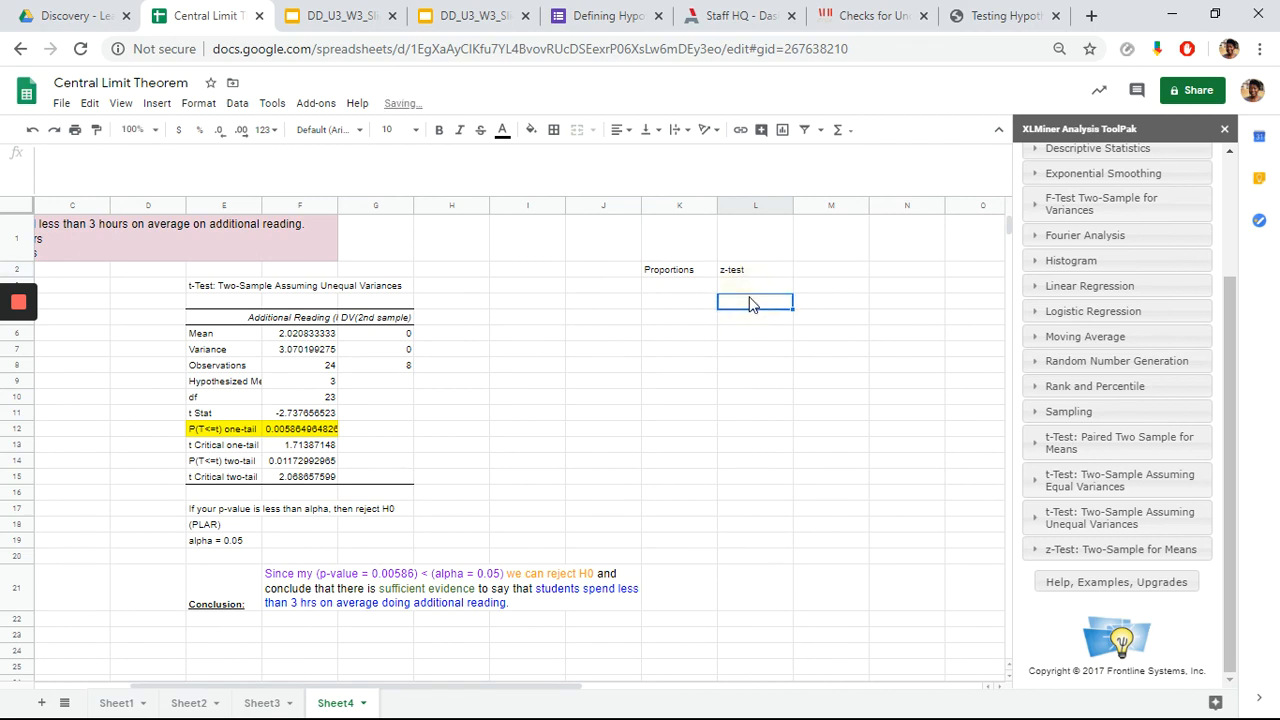
Add a colon after "Proportions" in cell K2.
left_click(689, 274)
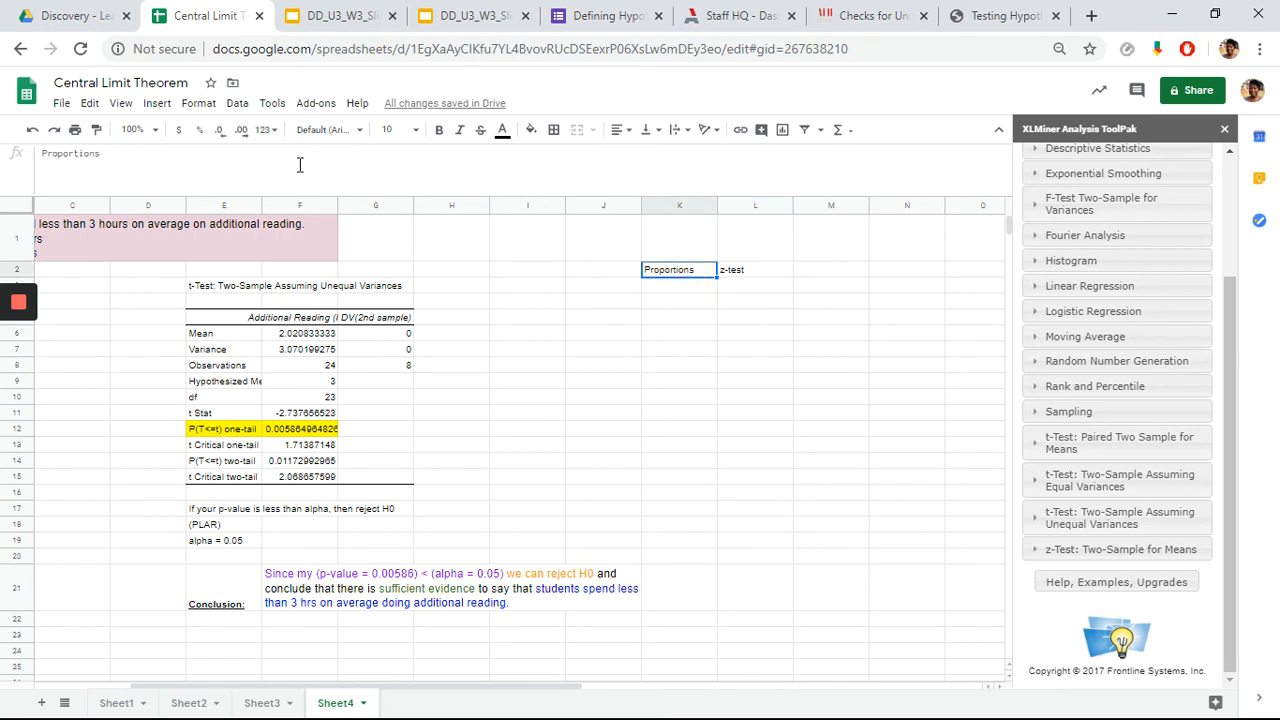
left_click(299, 165)
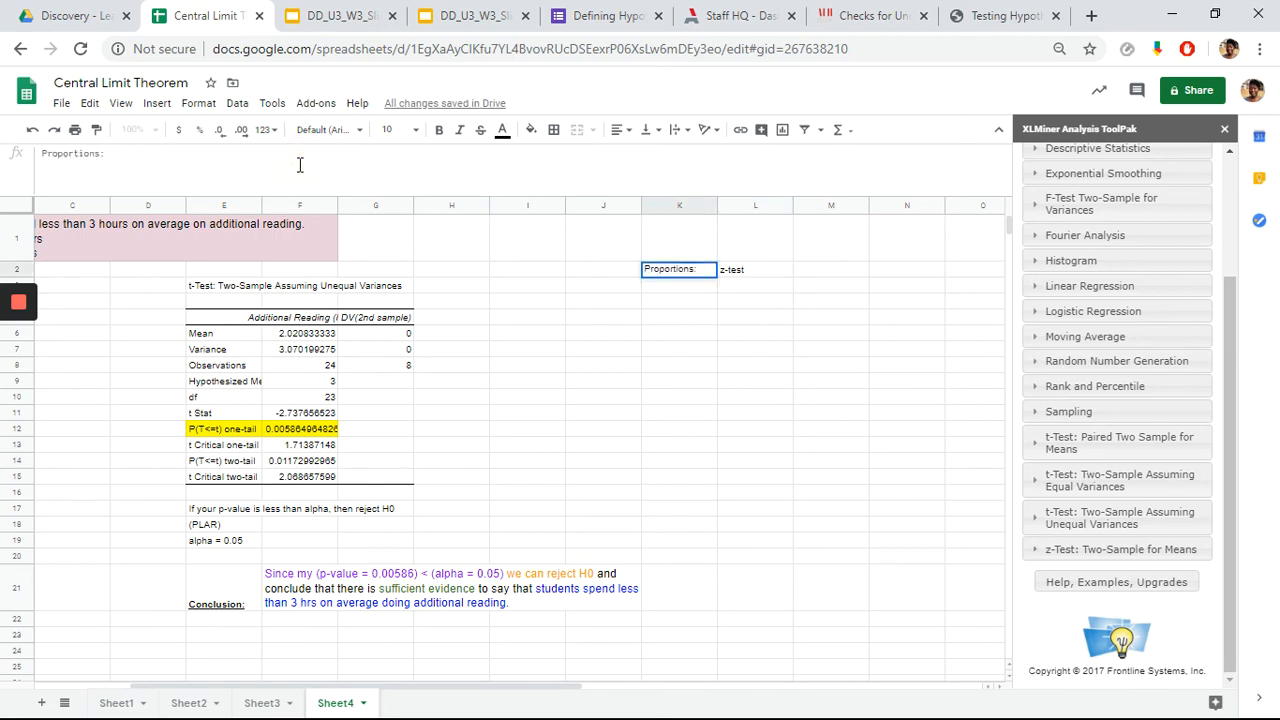
left_click(740, 318)
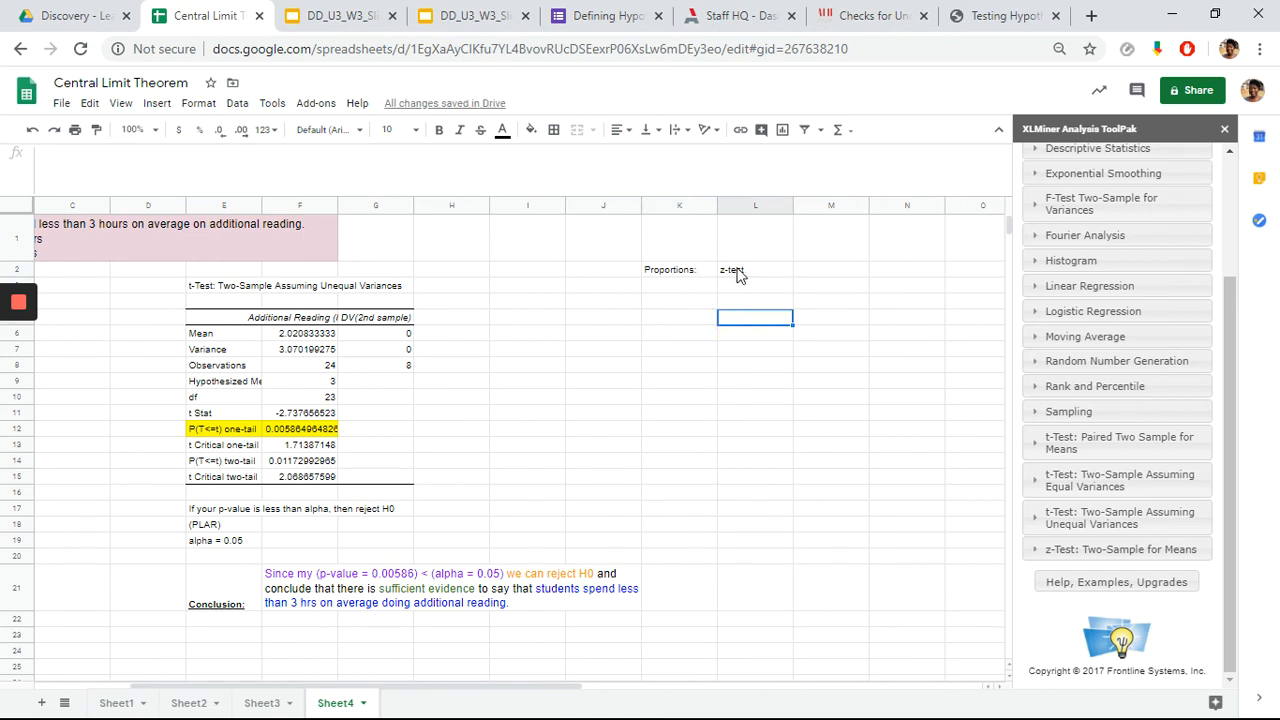
left_click(728, 274)
Enter the label "Means:" in K3 and make it bold.
left_click(700, 291)
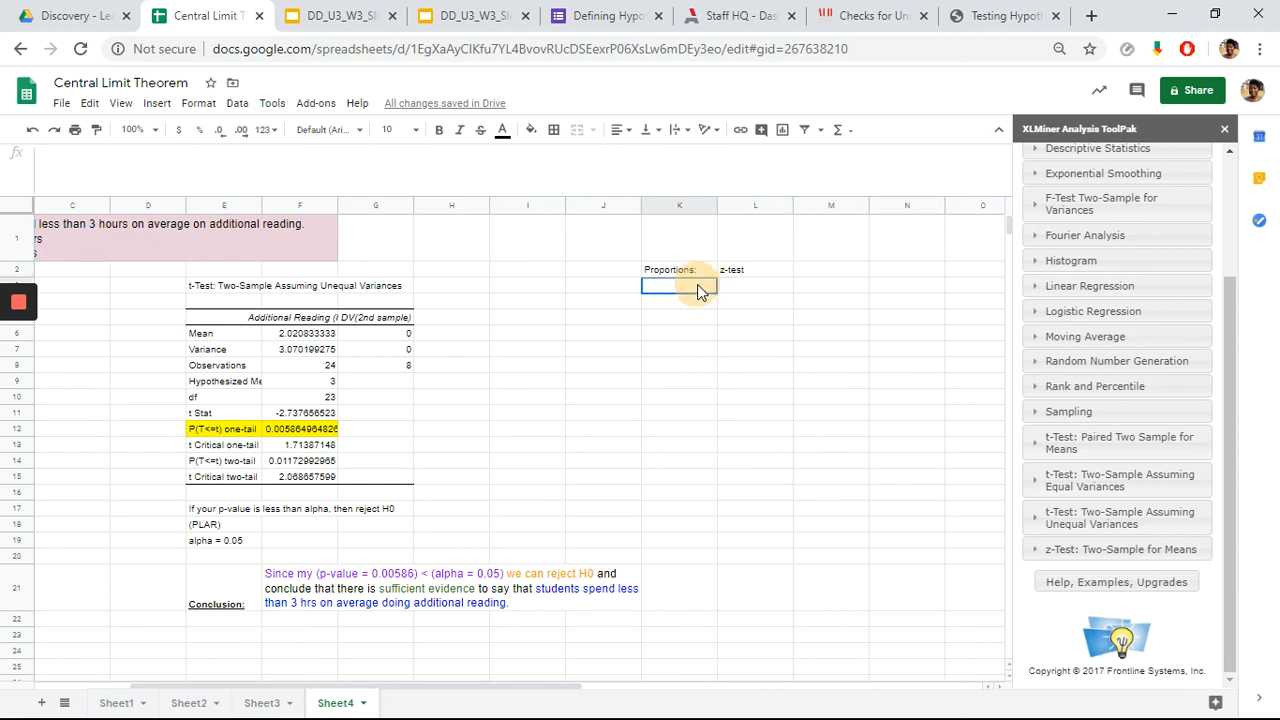
type("Mea")
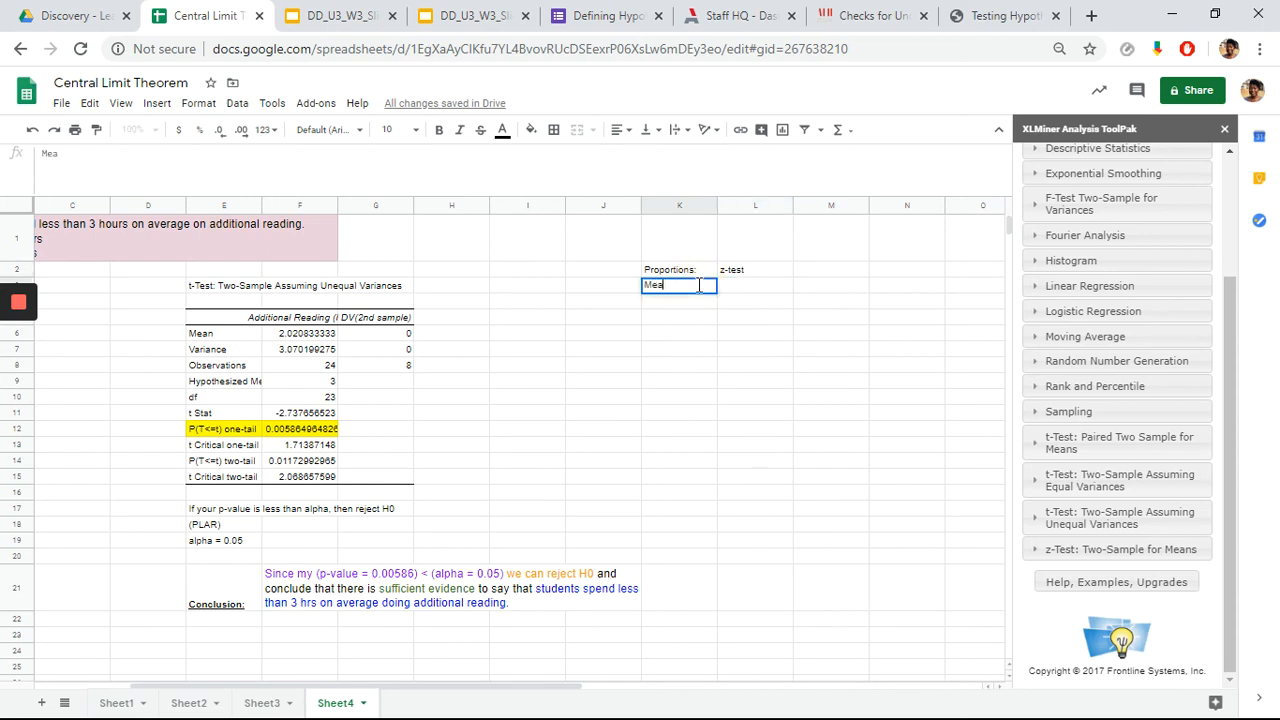
type("ns:")
left_click(672, 340)
left_click(697, 293)
key("ctrl+b")
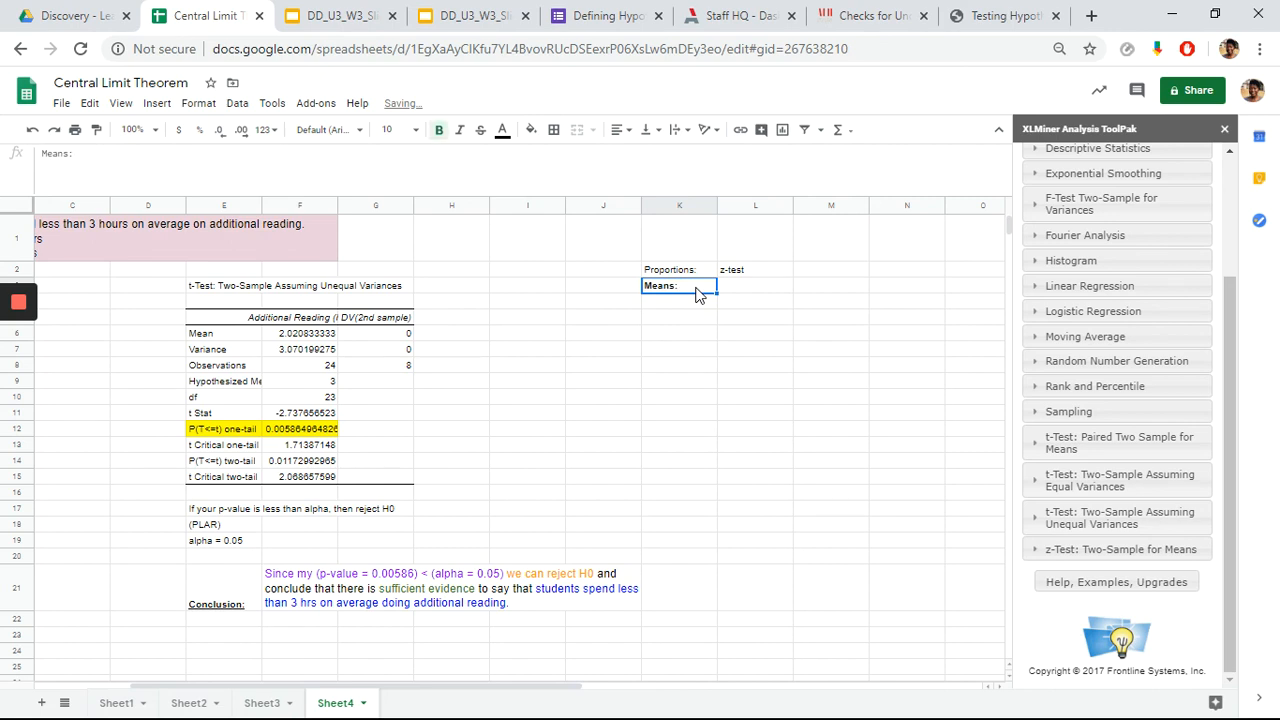
left_click(755, 291)
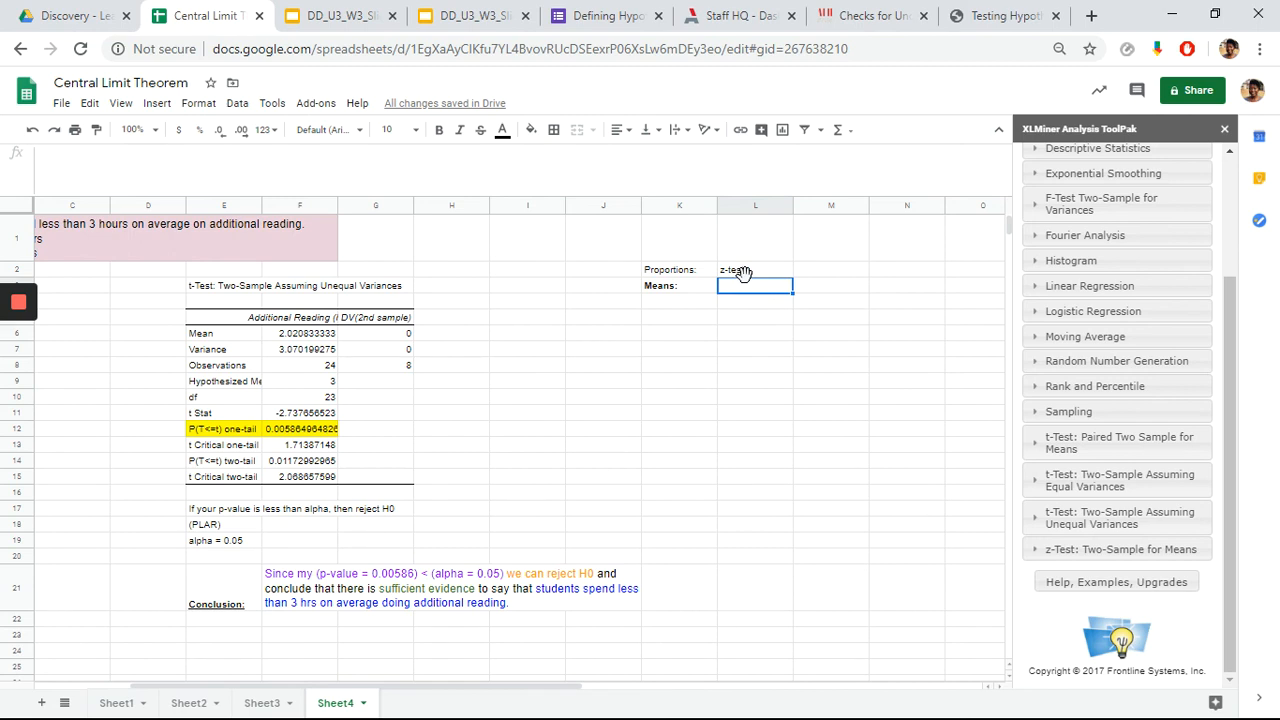
type("z-test")
key("Return")
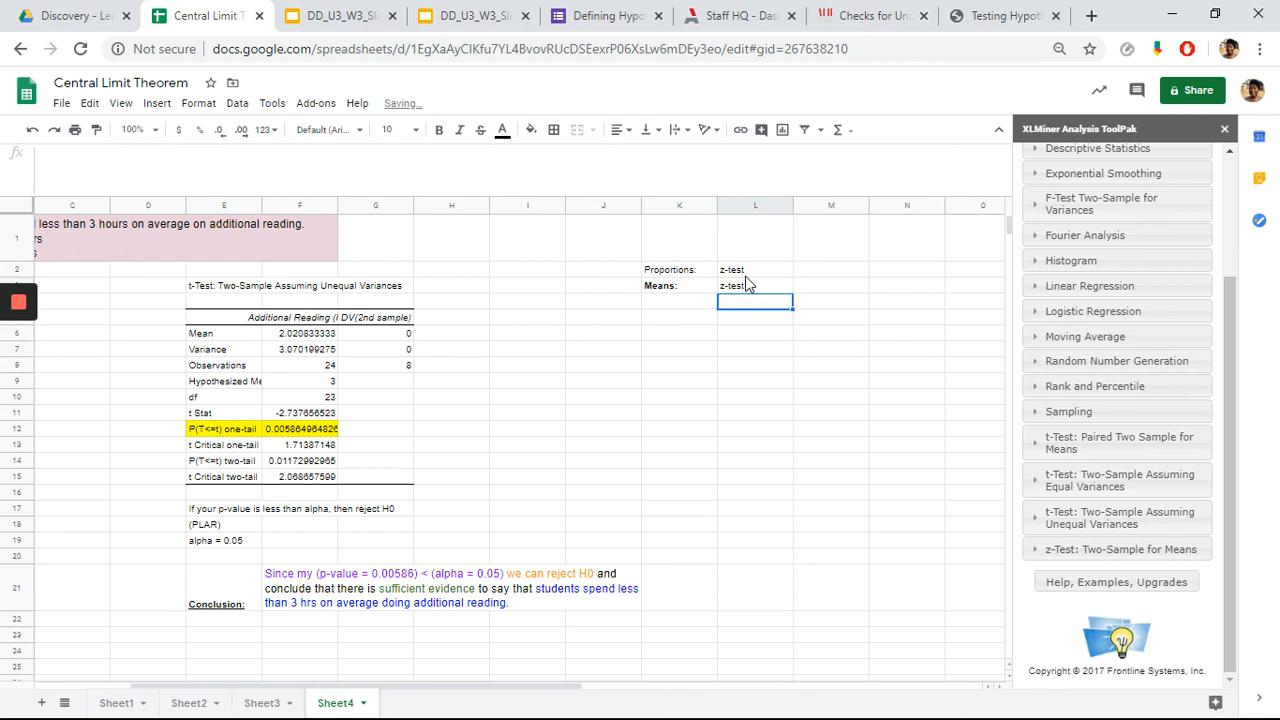
List the tests for means by entering "t-test" in L3 and "z-test" in L4.
left_click(745, 285)
type("t-te")
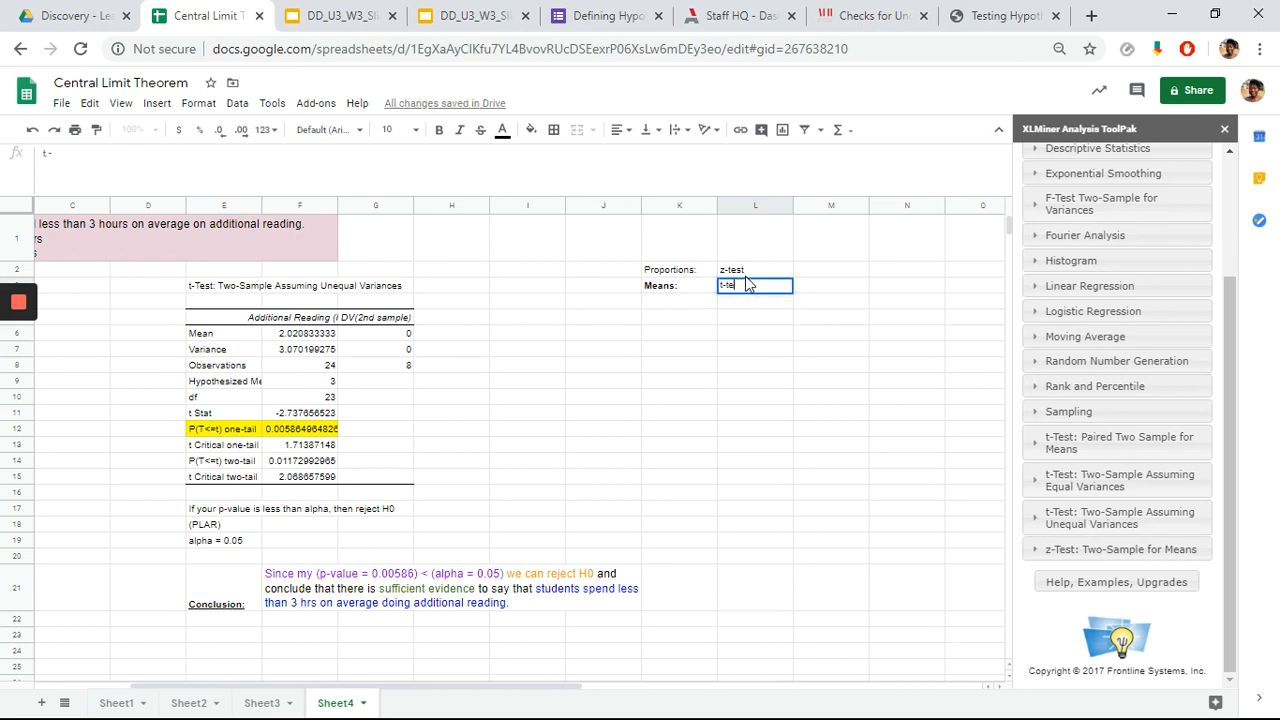
type("st")
key("Return")
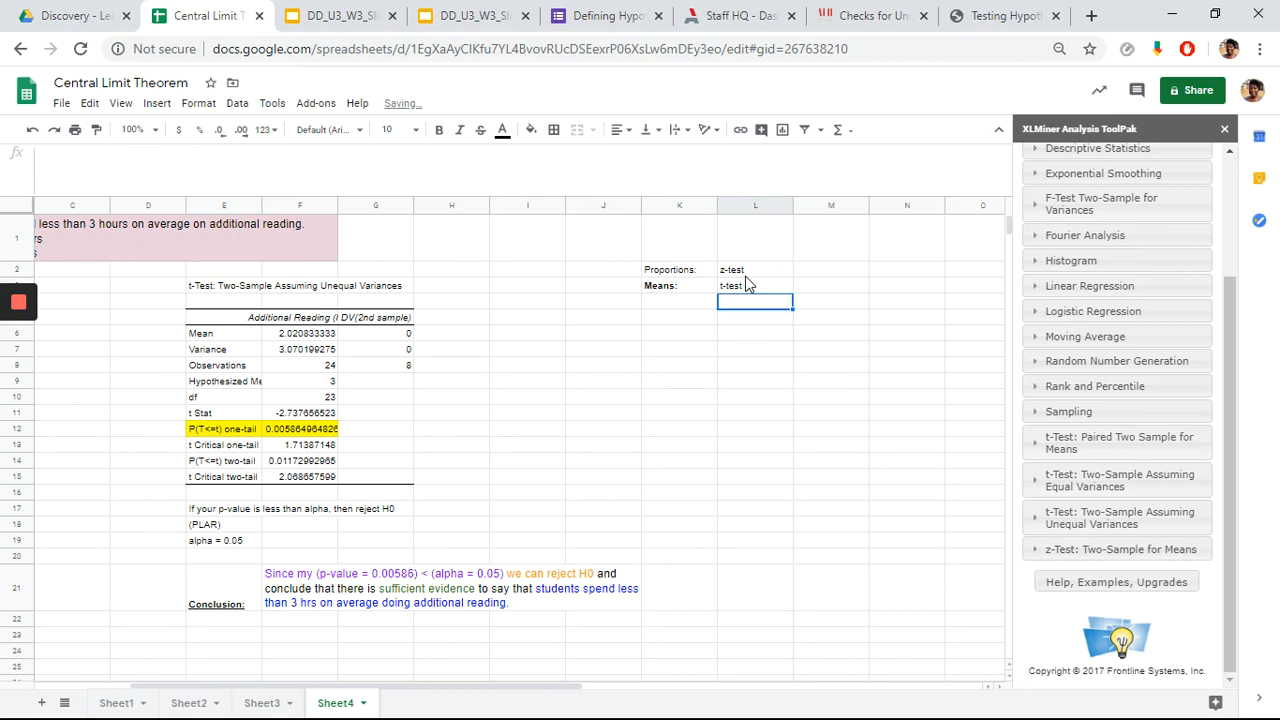
type("z-test")
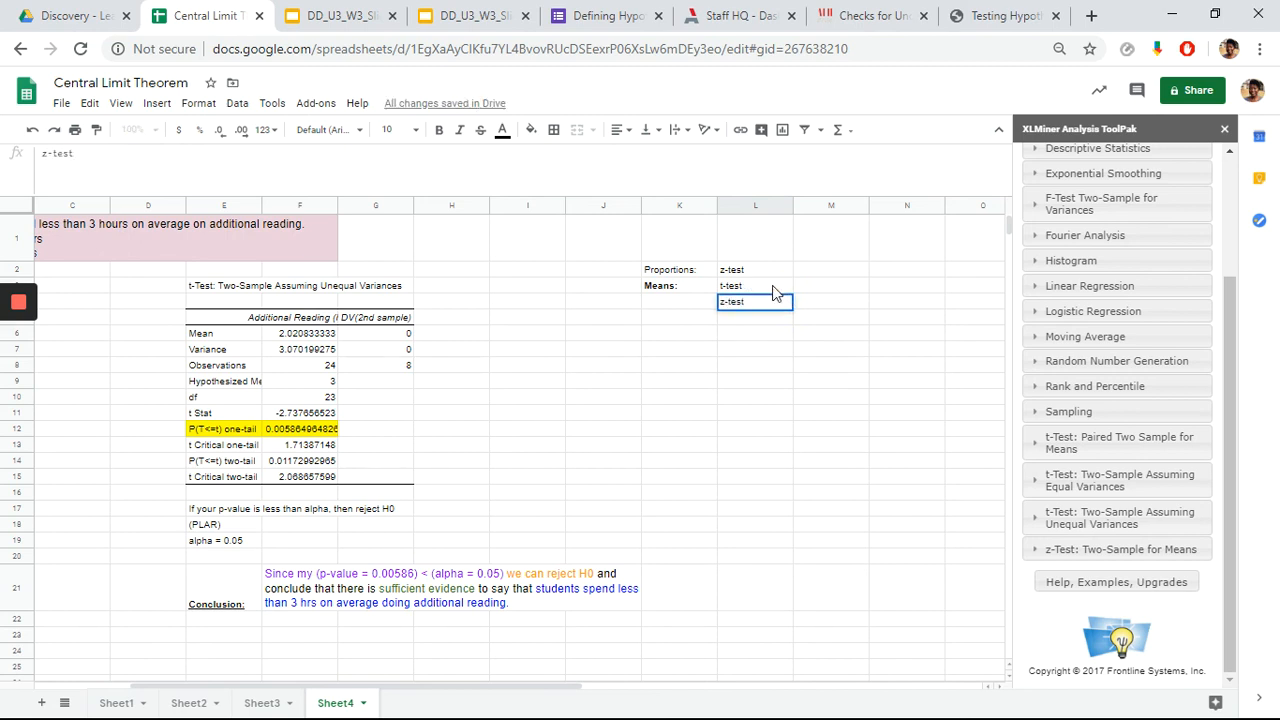
Start a note in M4, beside the z-test entry for means, with the word "if".
left_click(817, 303)
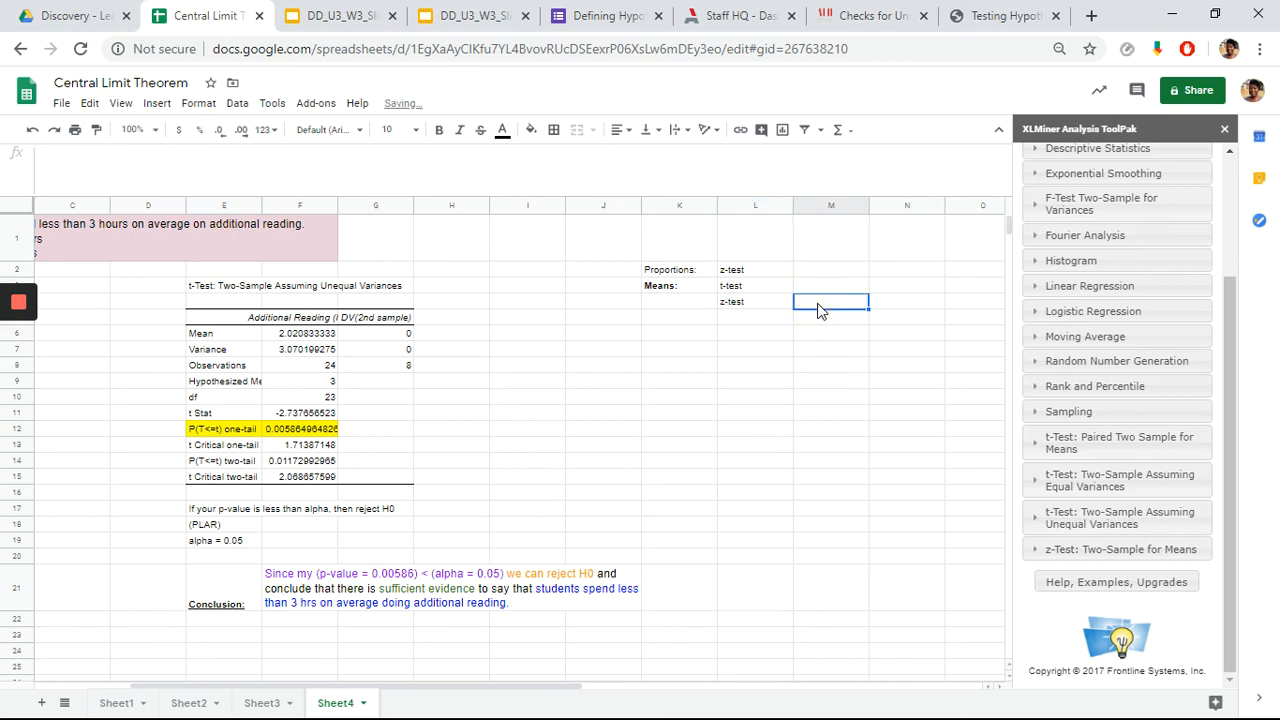
type("is")
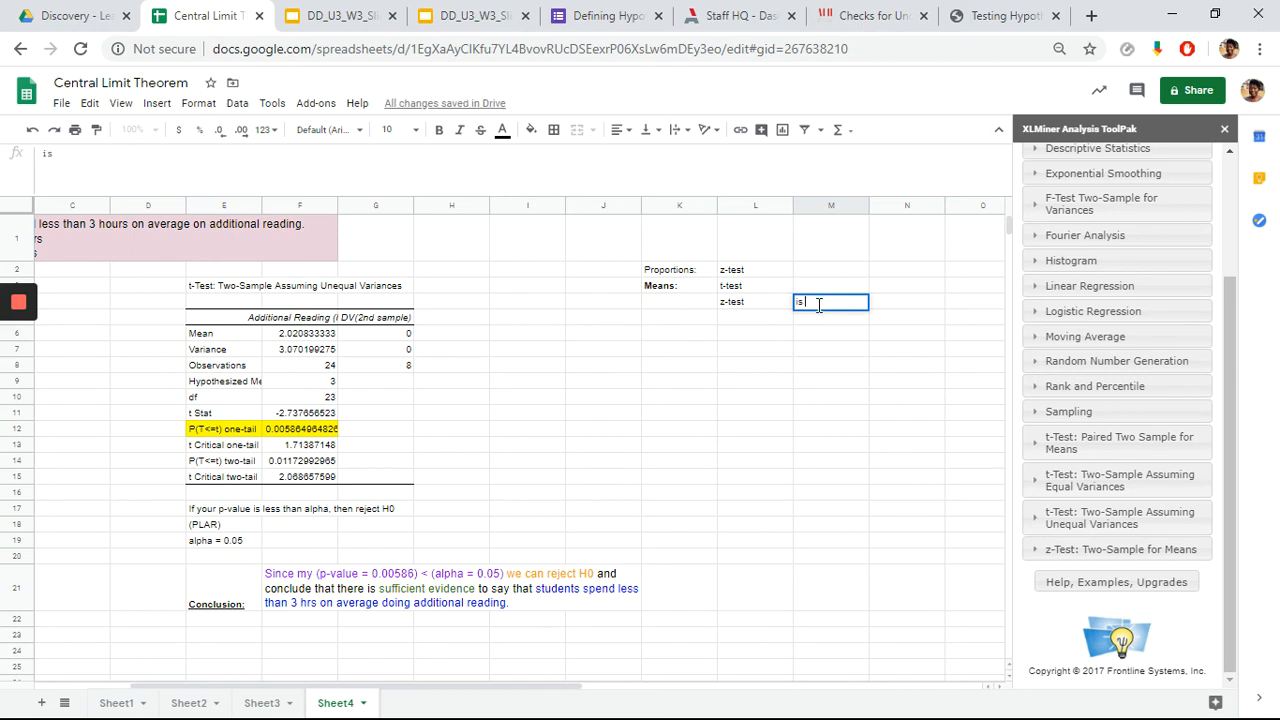
key("BackSpace")
type("f")
Copy the population standard deviation symbol σ from the parameter table on Sheet1.
left_click(118, 704)
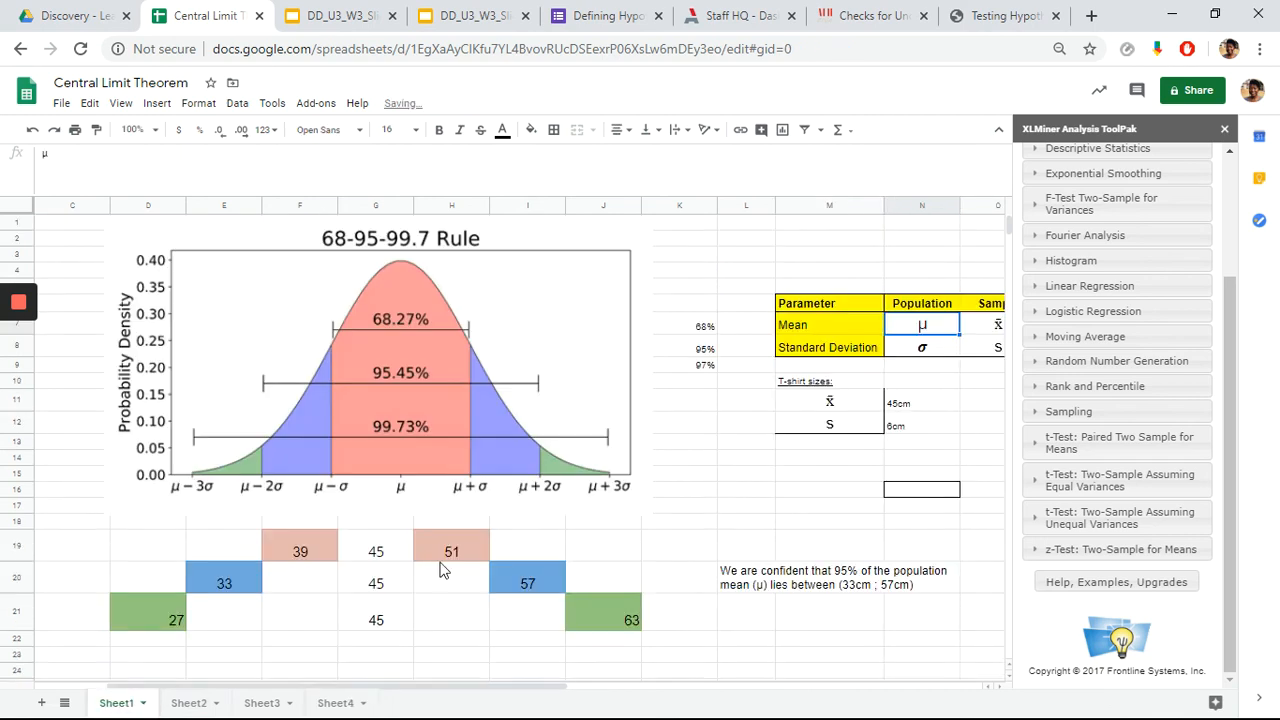
scroll(808, 448, "right", 3)
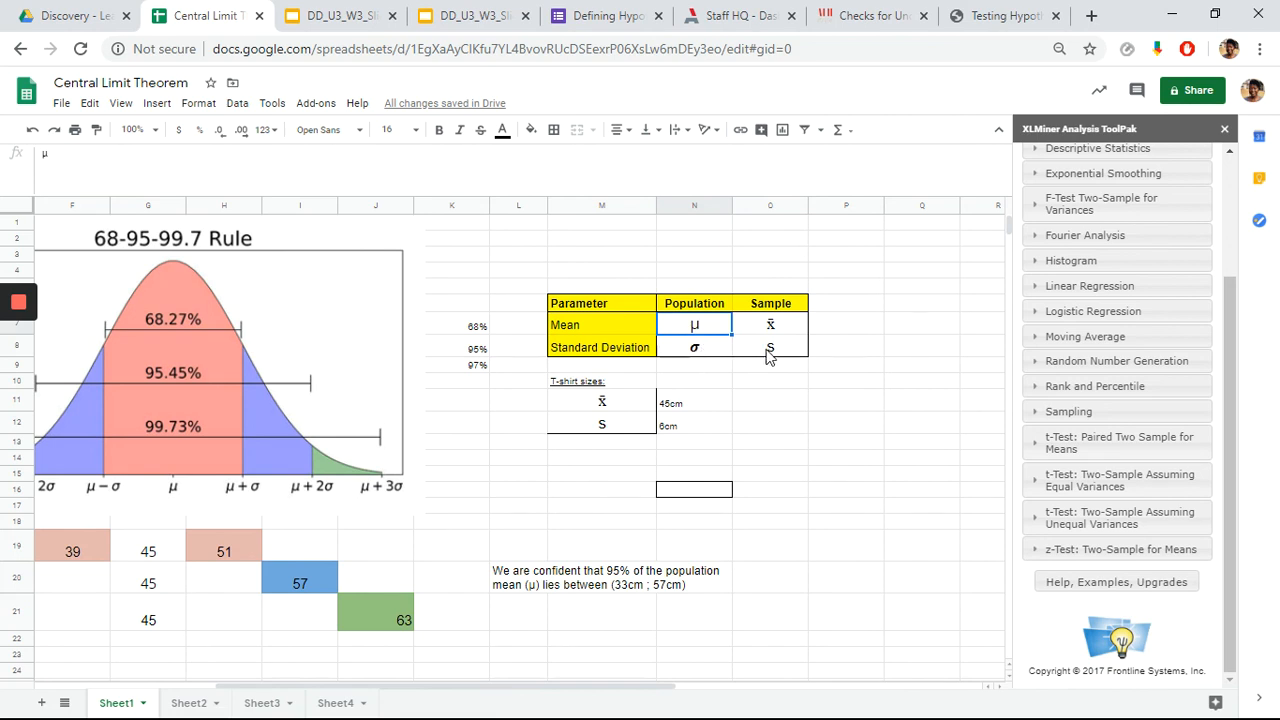
left_click(701, 345)
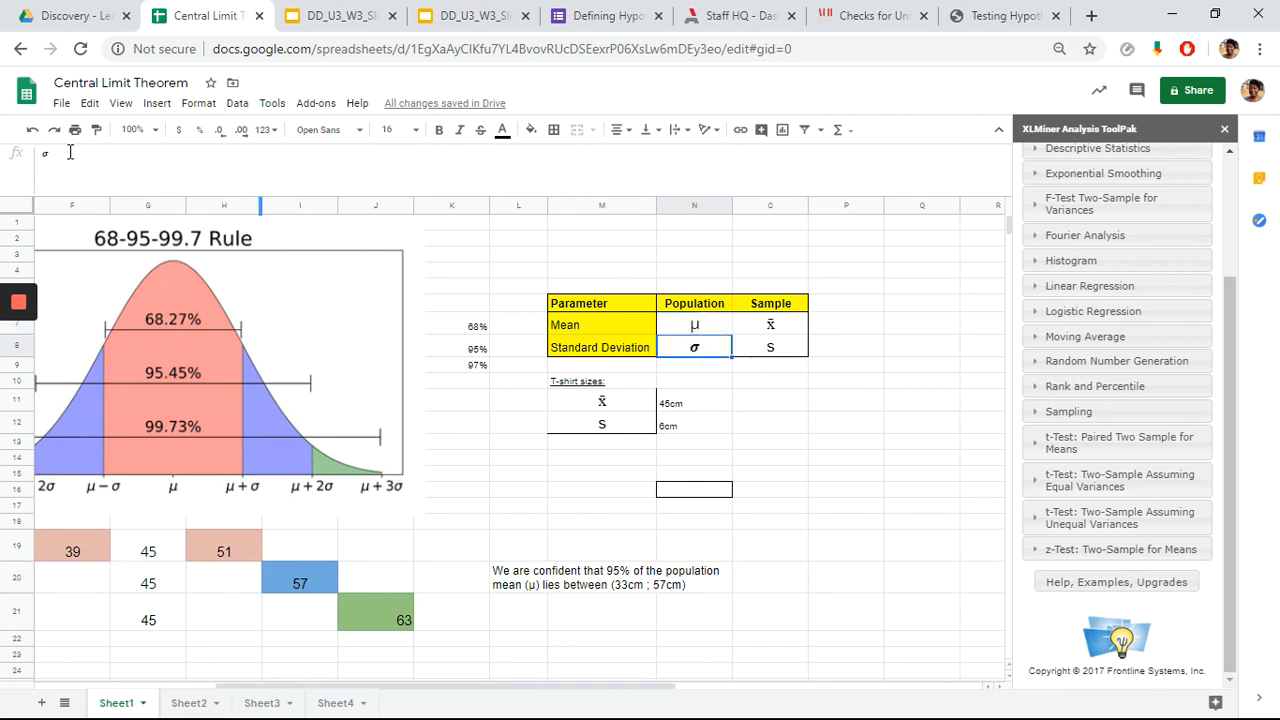
left_click(56, 150)
left_click_drag(56, 150, 42, 155)
key("ctrl+c")
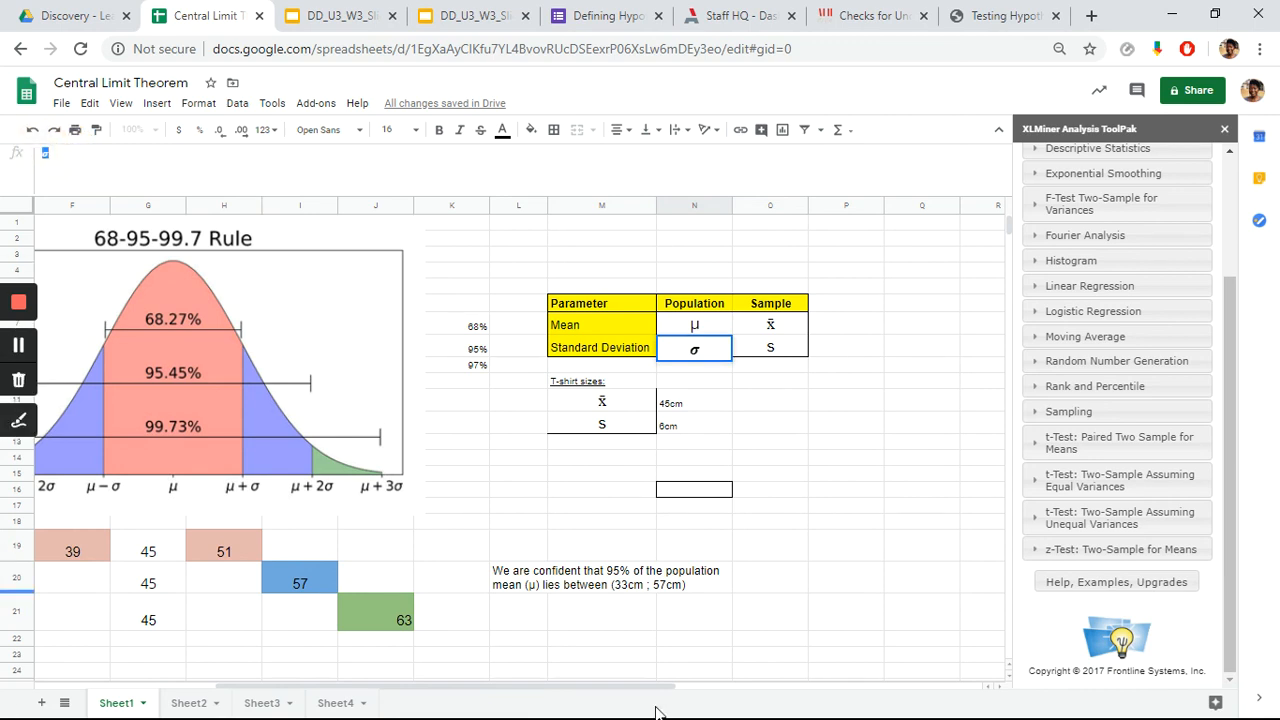
Paste the σ symbol into the M4 note on Sheet4 and complete it as "if σ is known (Rare)".
left_click(353, 705)
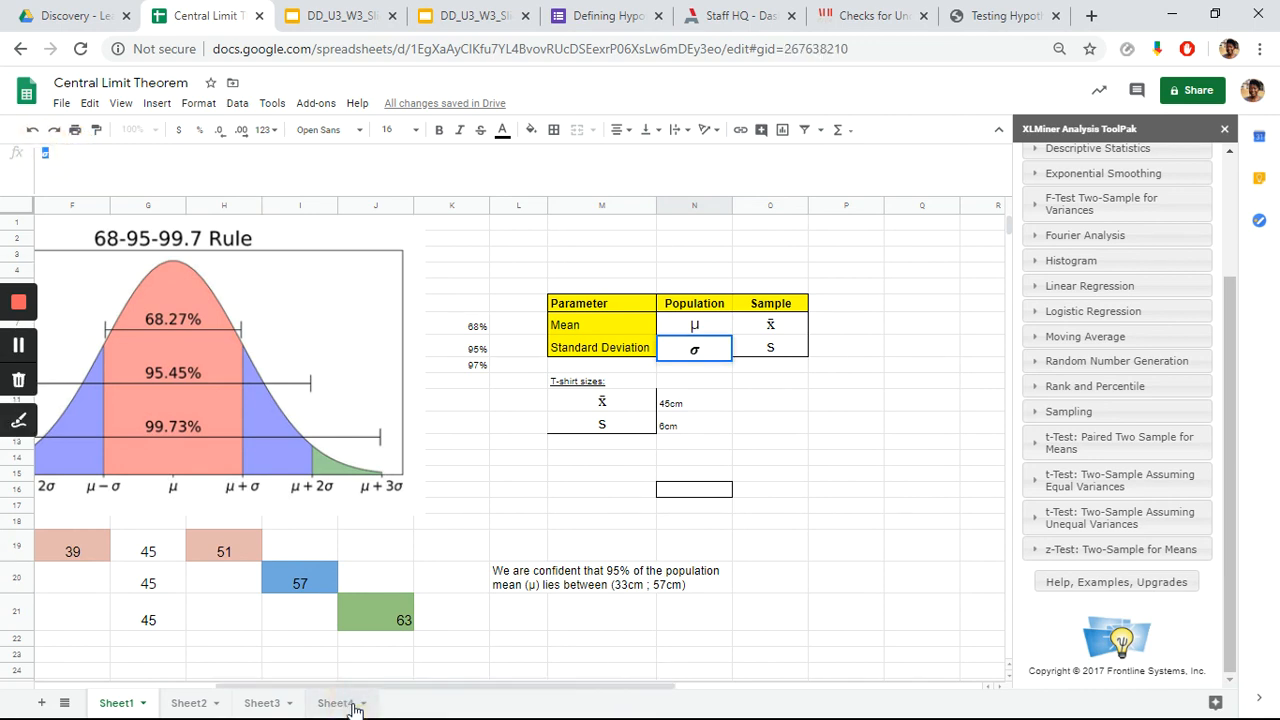
left_click(457, 154)
key("ctrl+v")
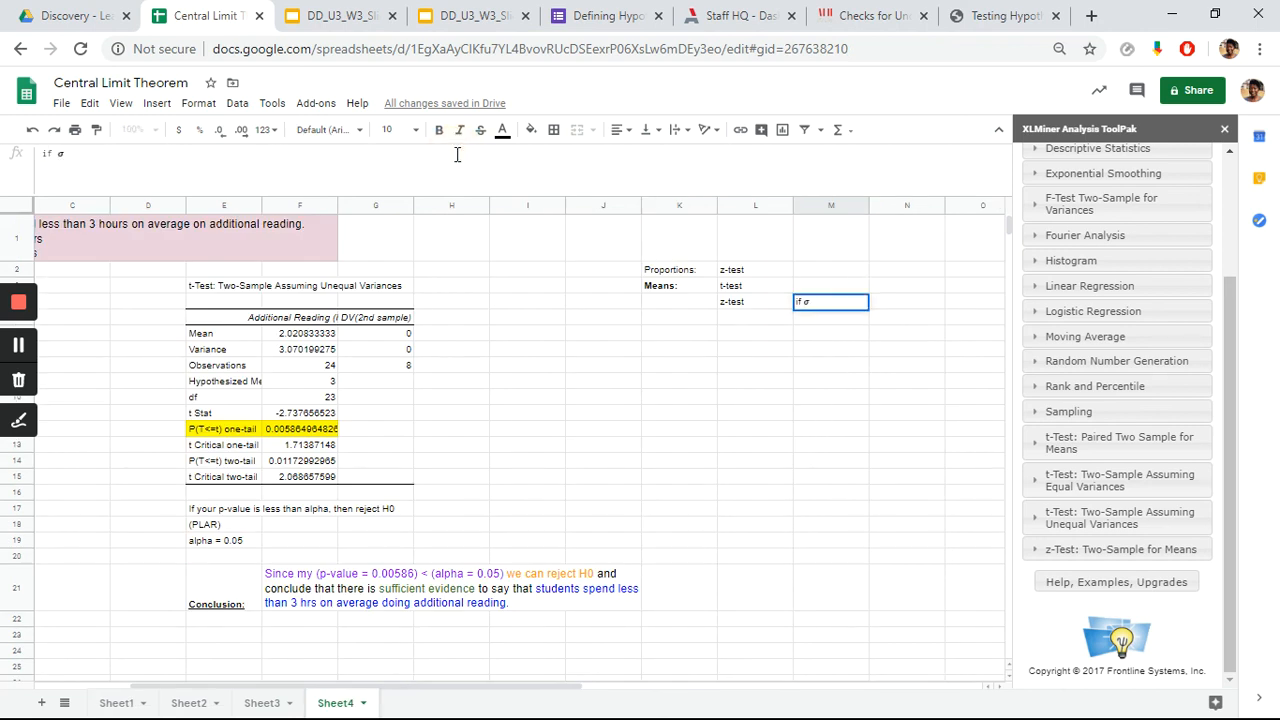
type("is known (Rare")
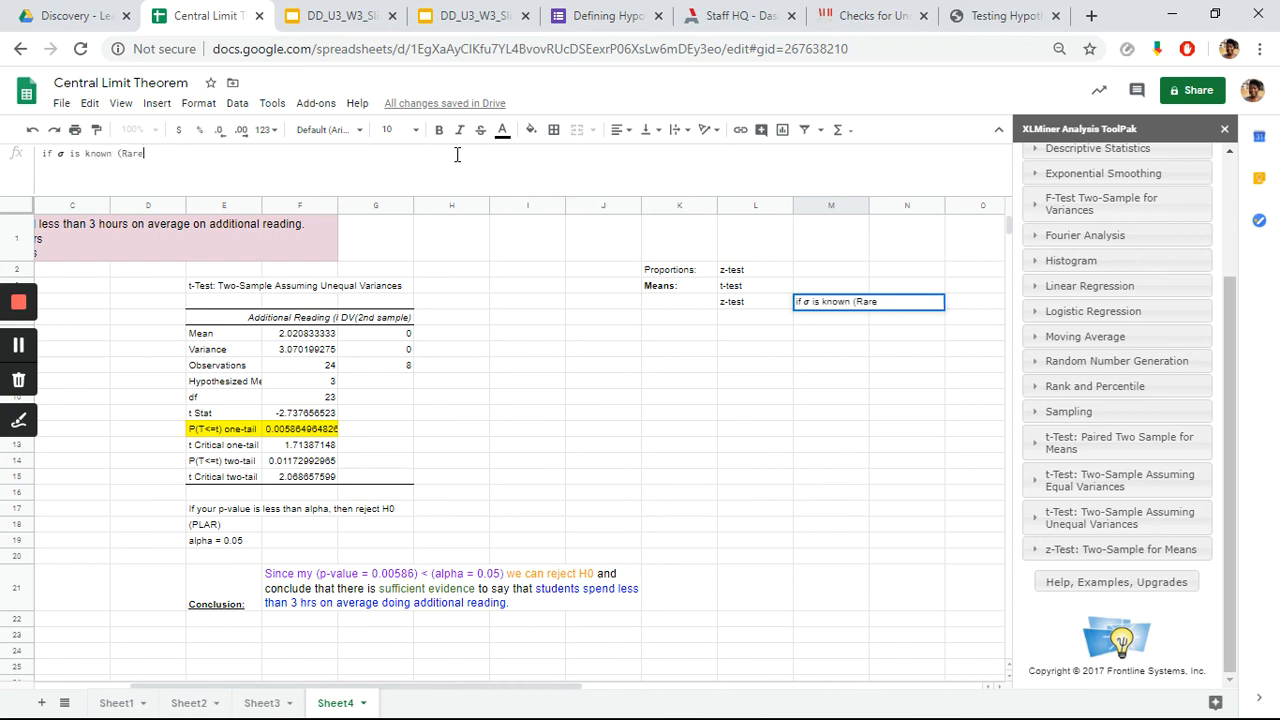
type(")")
left_click(860, 403)
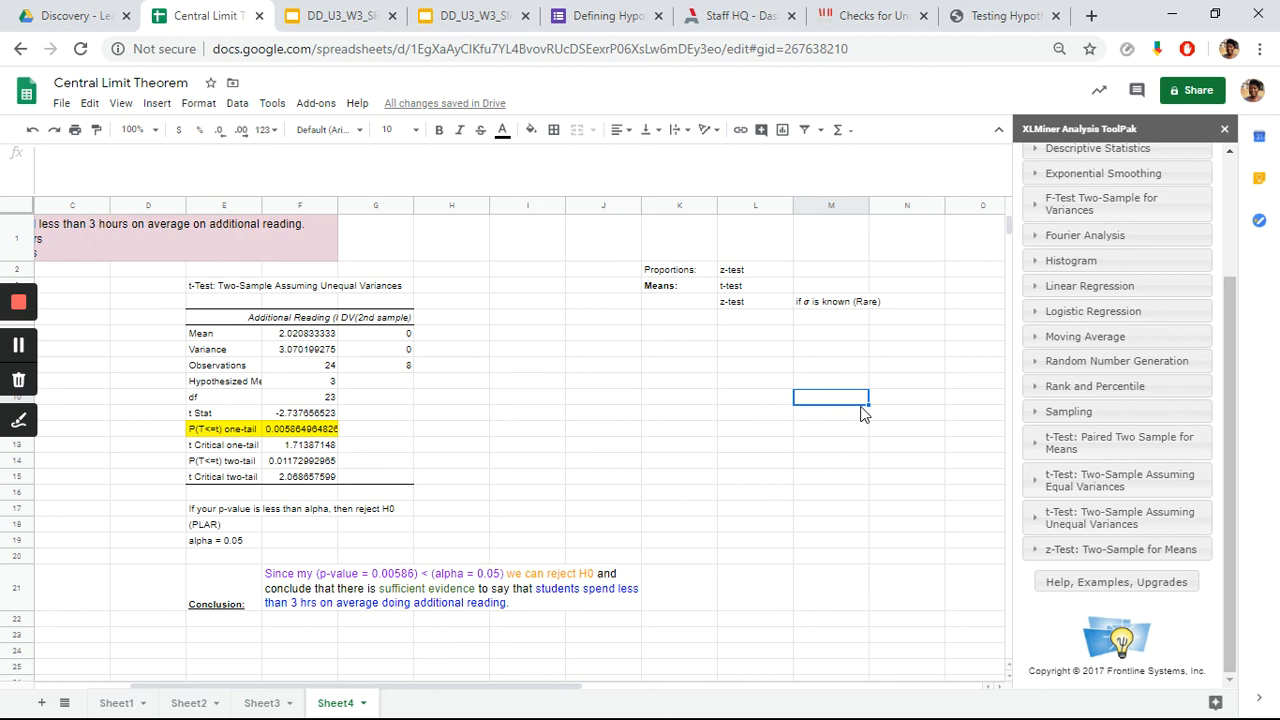
Copy the text of the M4 note "if σ is known (Rare)" into M3, beside the t-test entry.
left_click(761, 296)
left_click(815, 290)
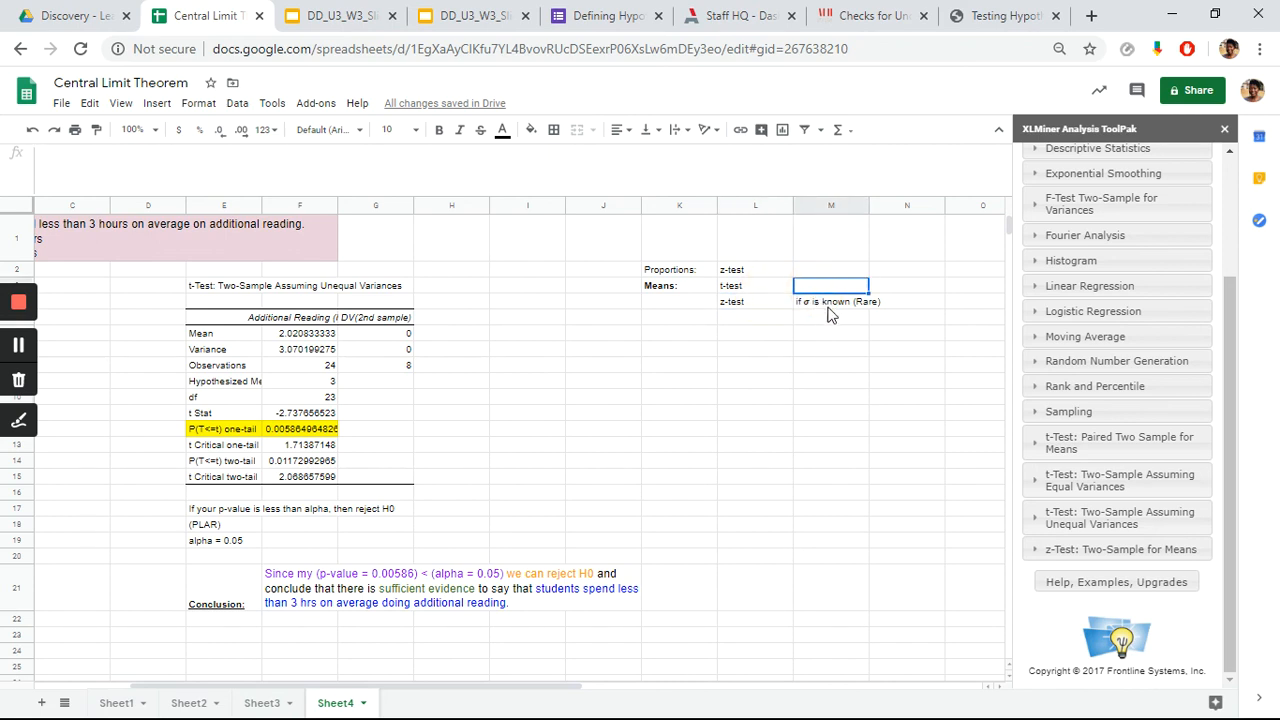
left_click(828, 302)
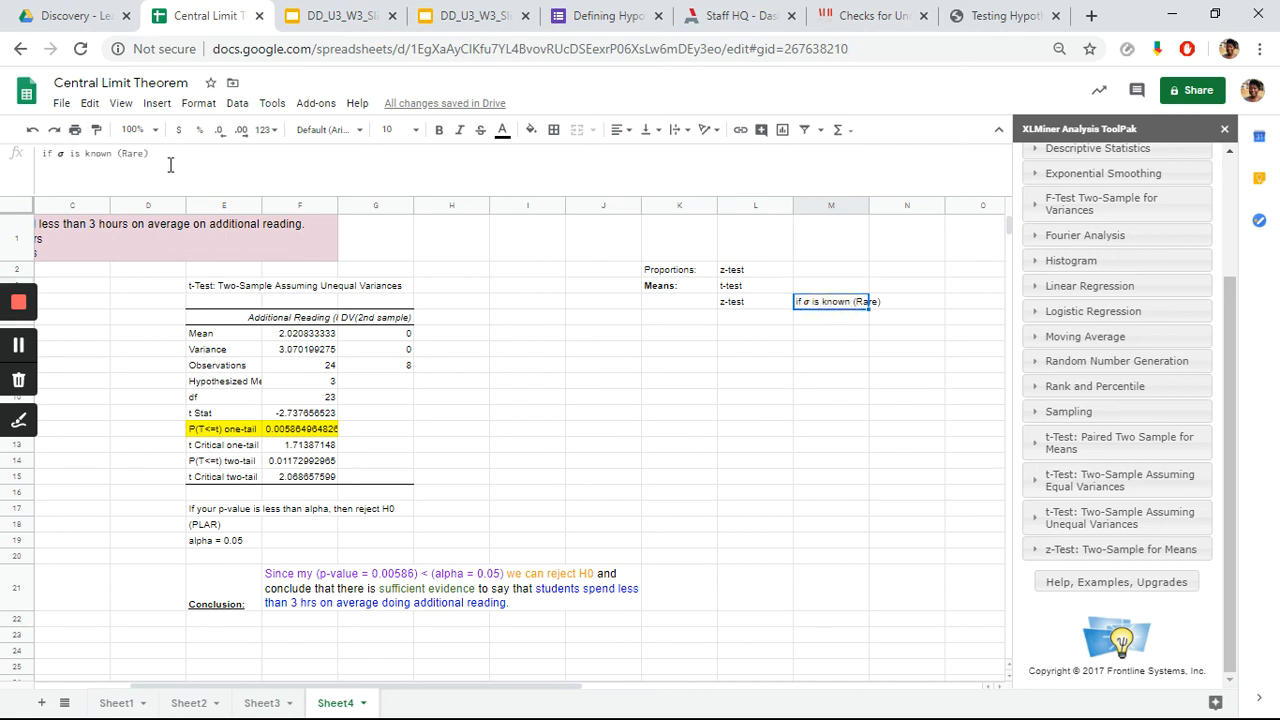
left_click_drag(168, 153, 38, 156)
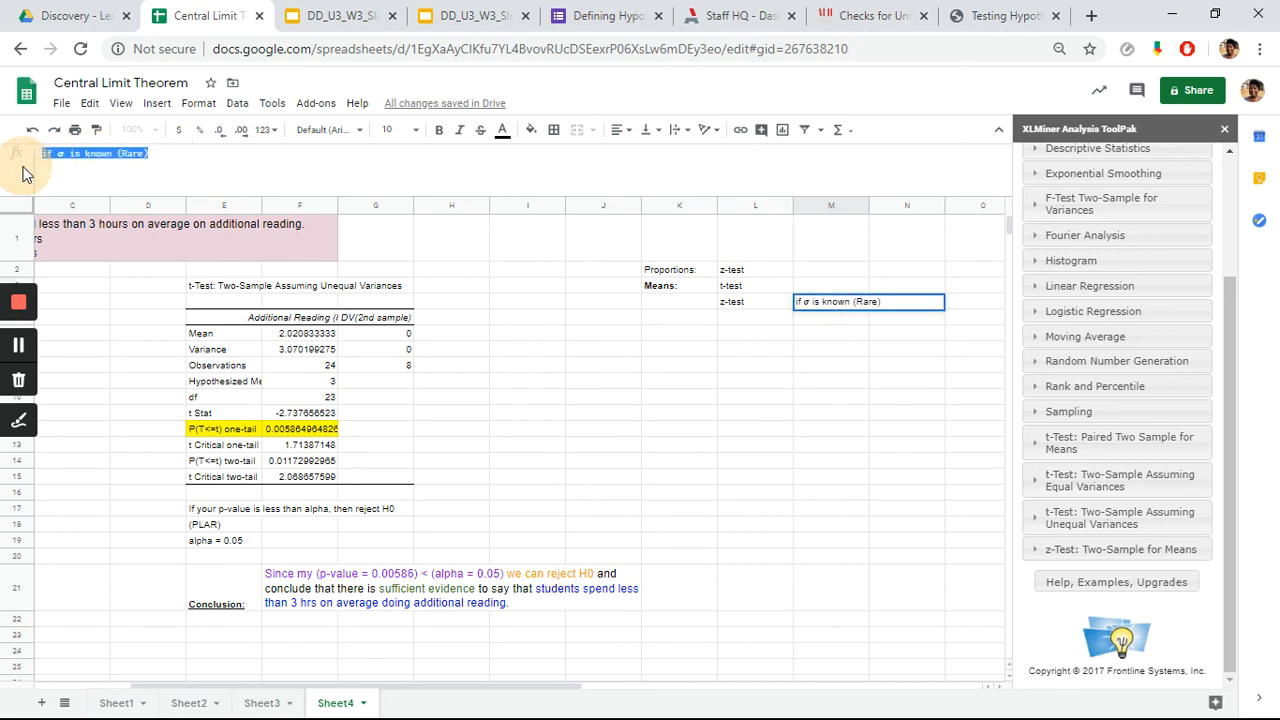
key("ctrl+c")
left_click(815, 287)
key("ctrl+v")
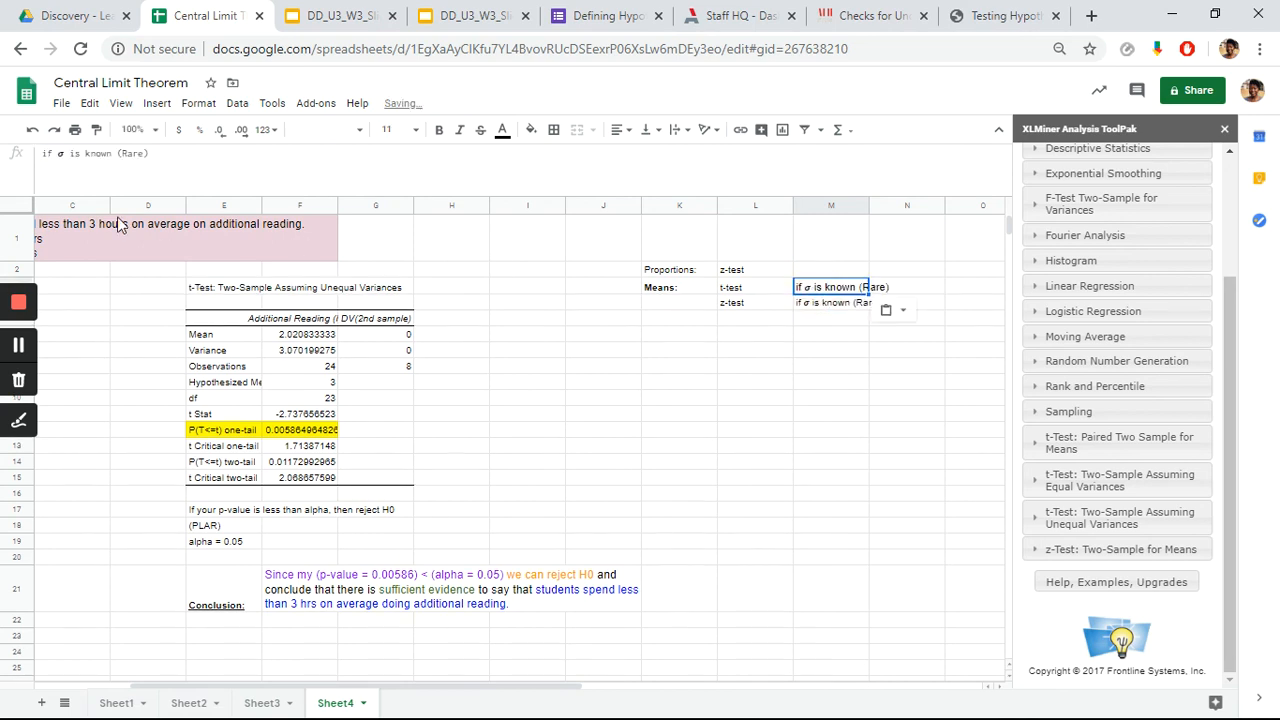
Change "known" to "unknown" in the M3 note so it reads "if σ is unknown (Rare)".
left_click(86, 160)
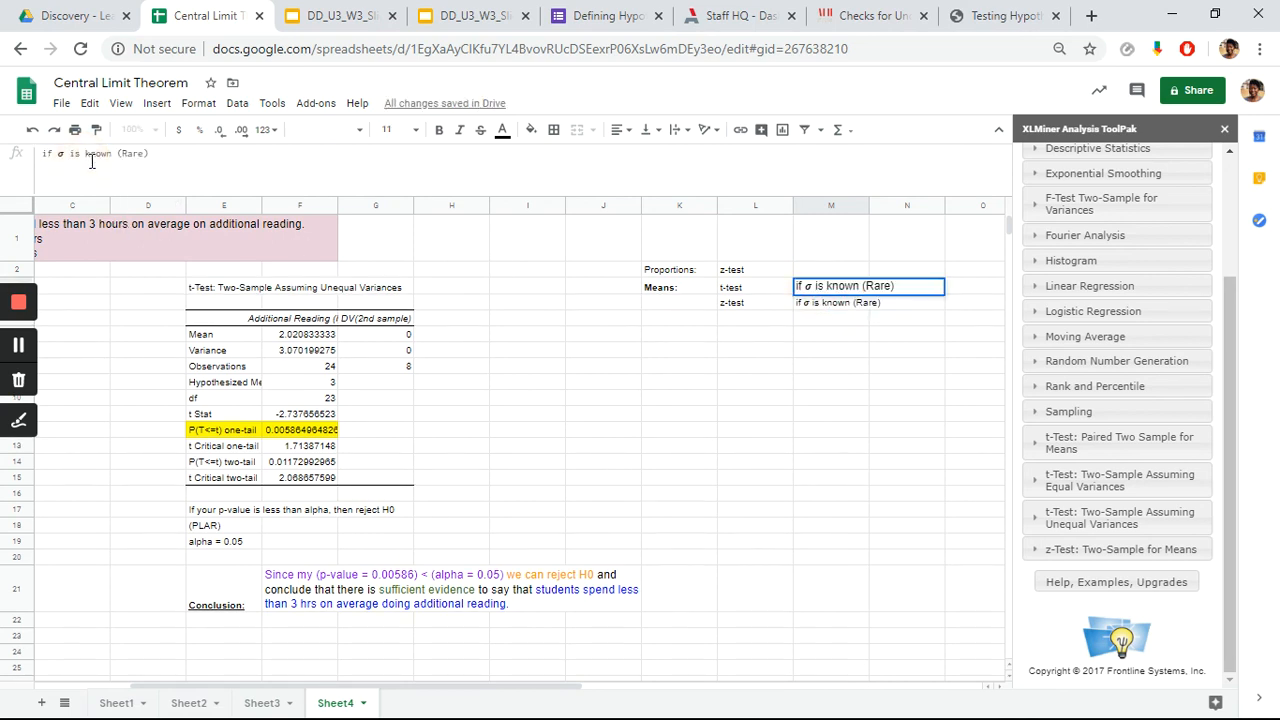
type("UN")
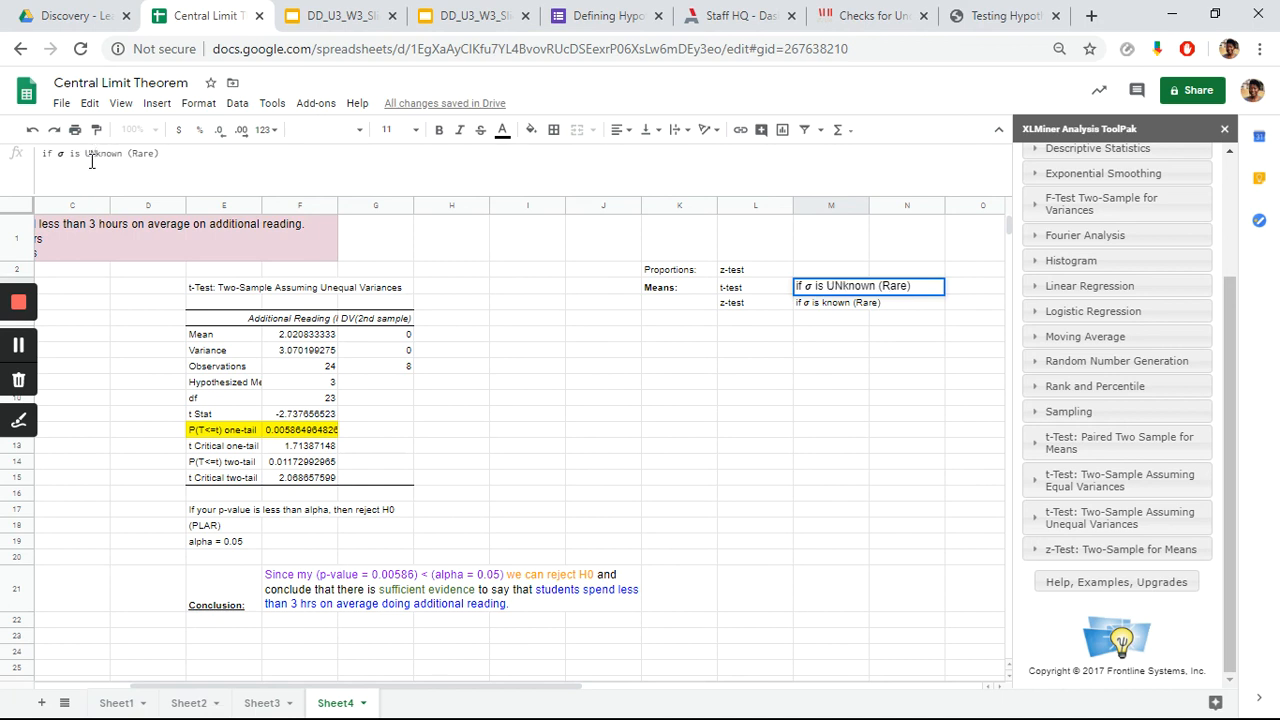
key("BackSpace")
key("BackSpace")
type("un")
left_click(880, 388)
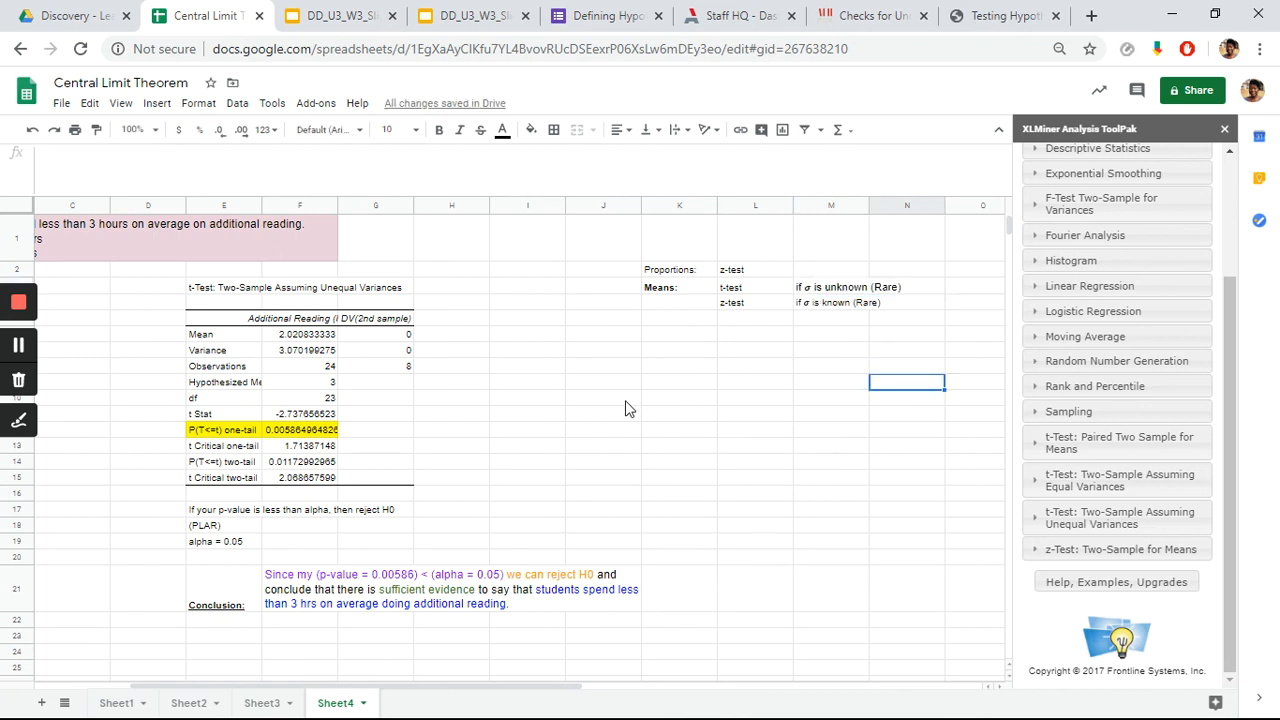
Check the sample standard deviation formula in A29 and the title of the t-test output in E3.
scroll(625, 408, "left", 3)
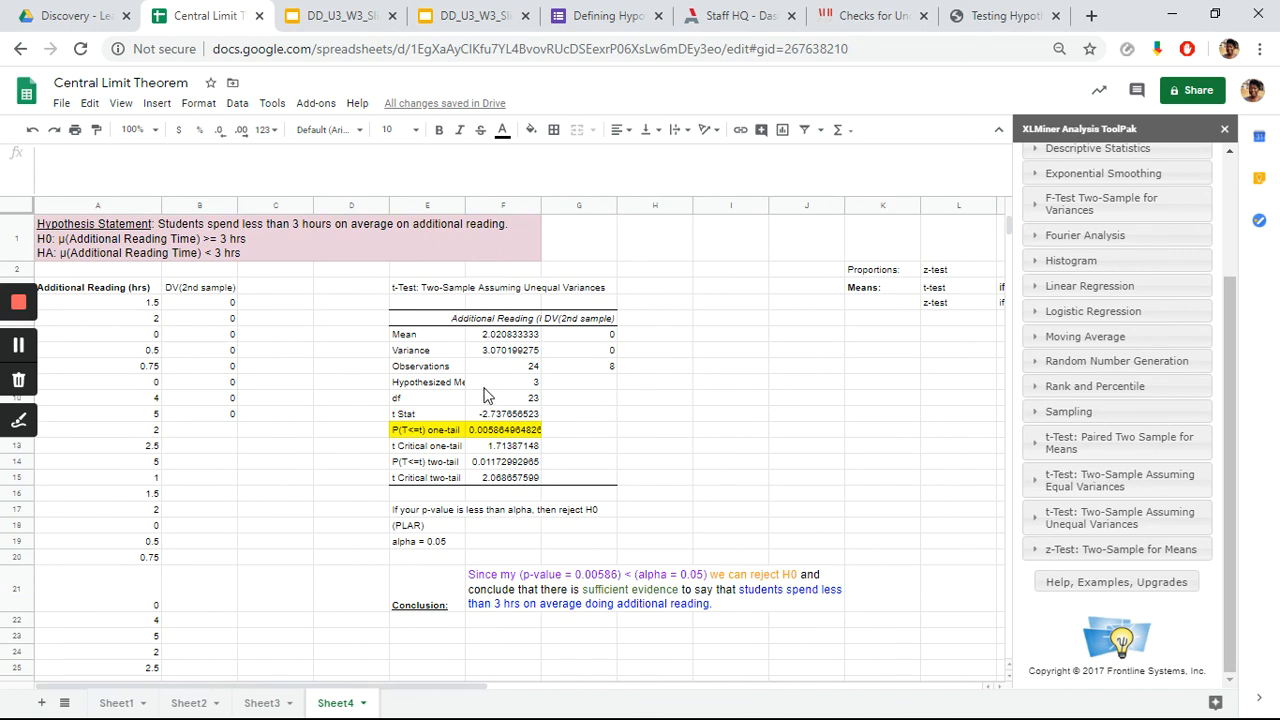
scroll(286, 480, "down", 2)
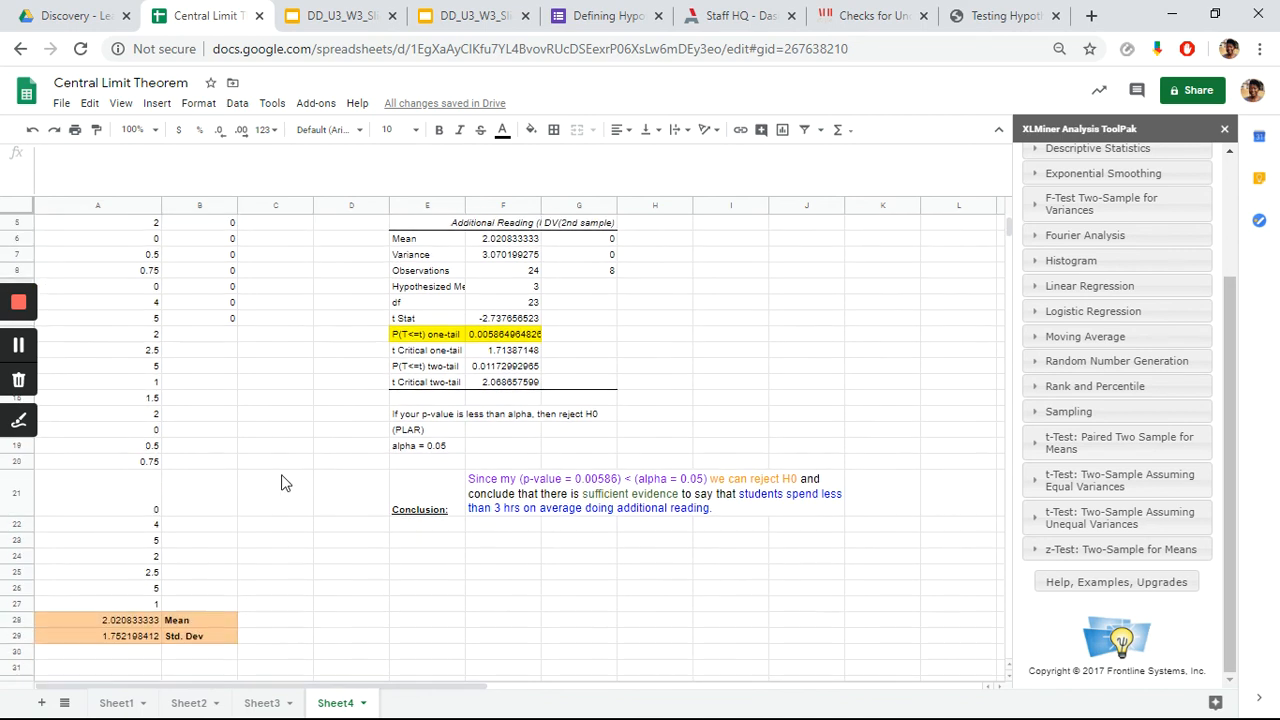
left_click(135, 637)
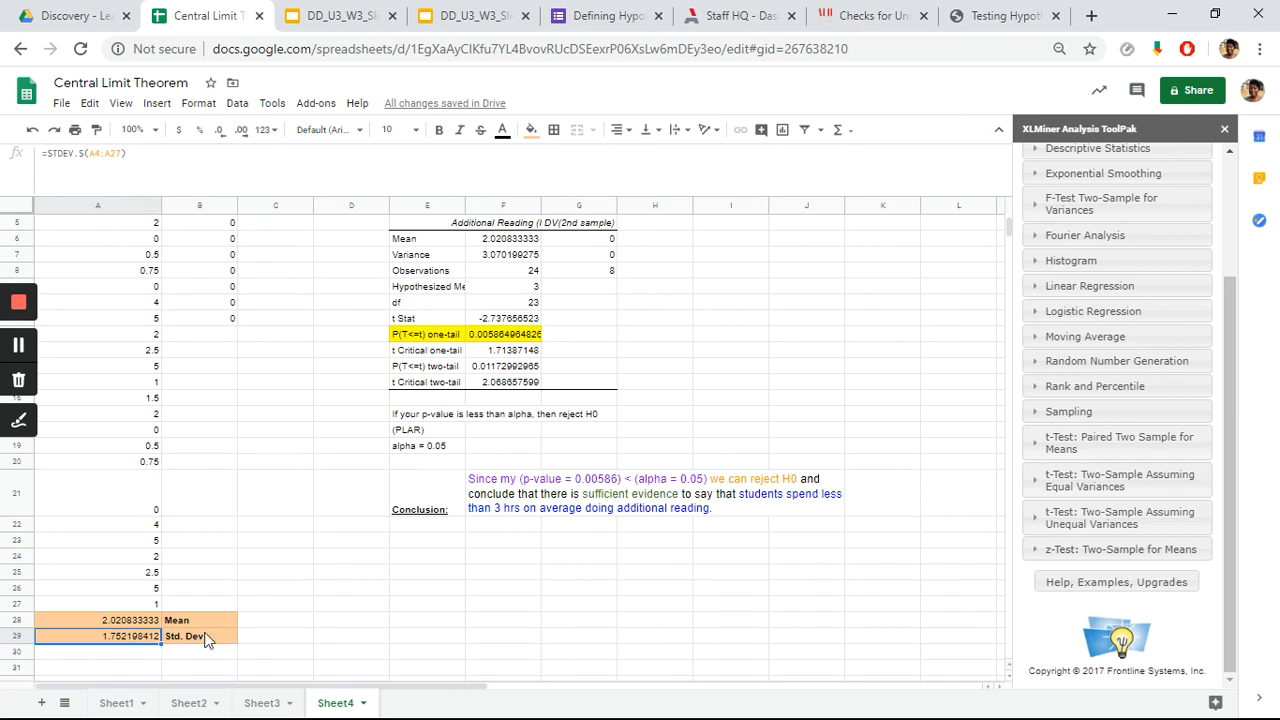
scroll(246, 620, "up", 2)
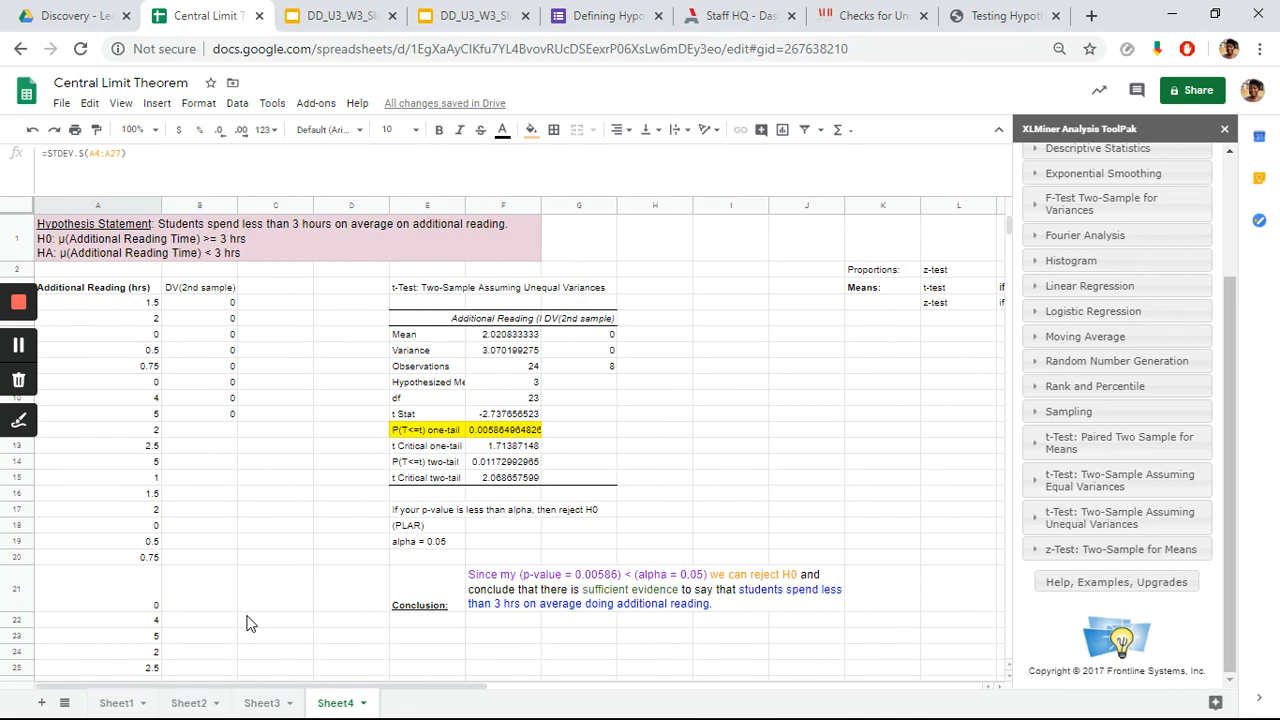
left_click(432, 292)
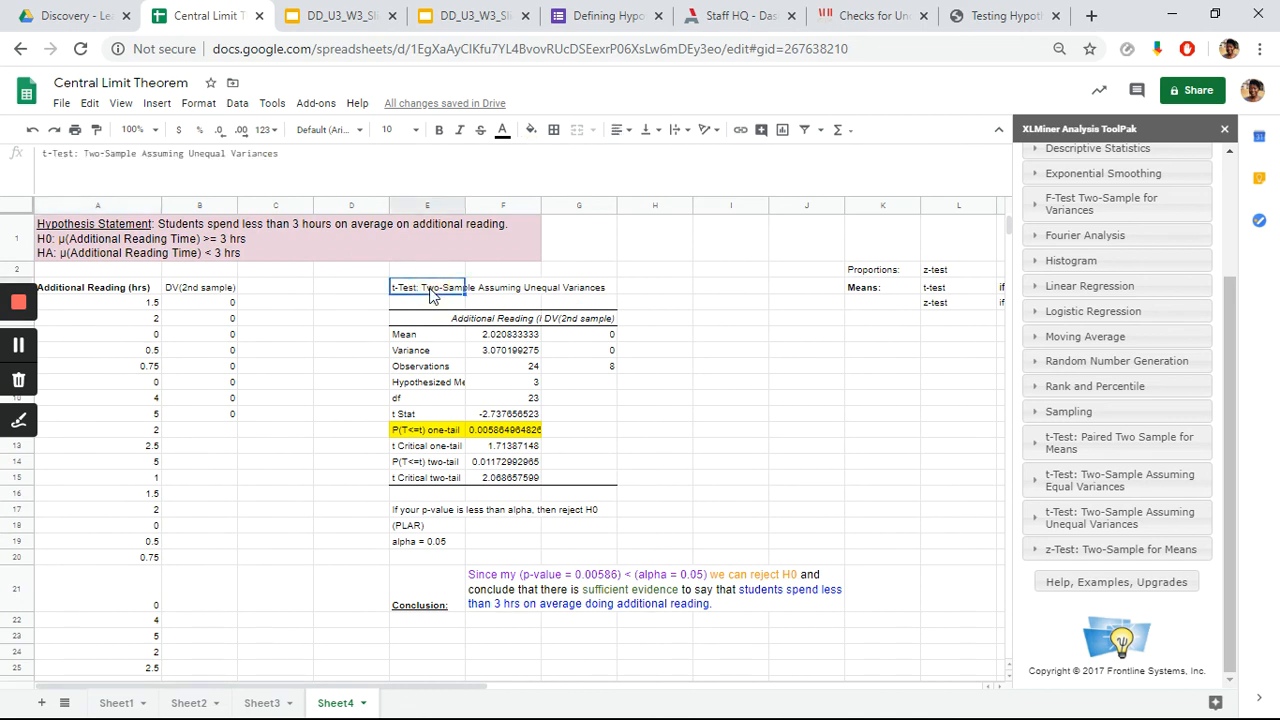
Format the test-selection notes in K2:N4 with a dark red fill and white text.
scroll(430, 295, "right", 3)
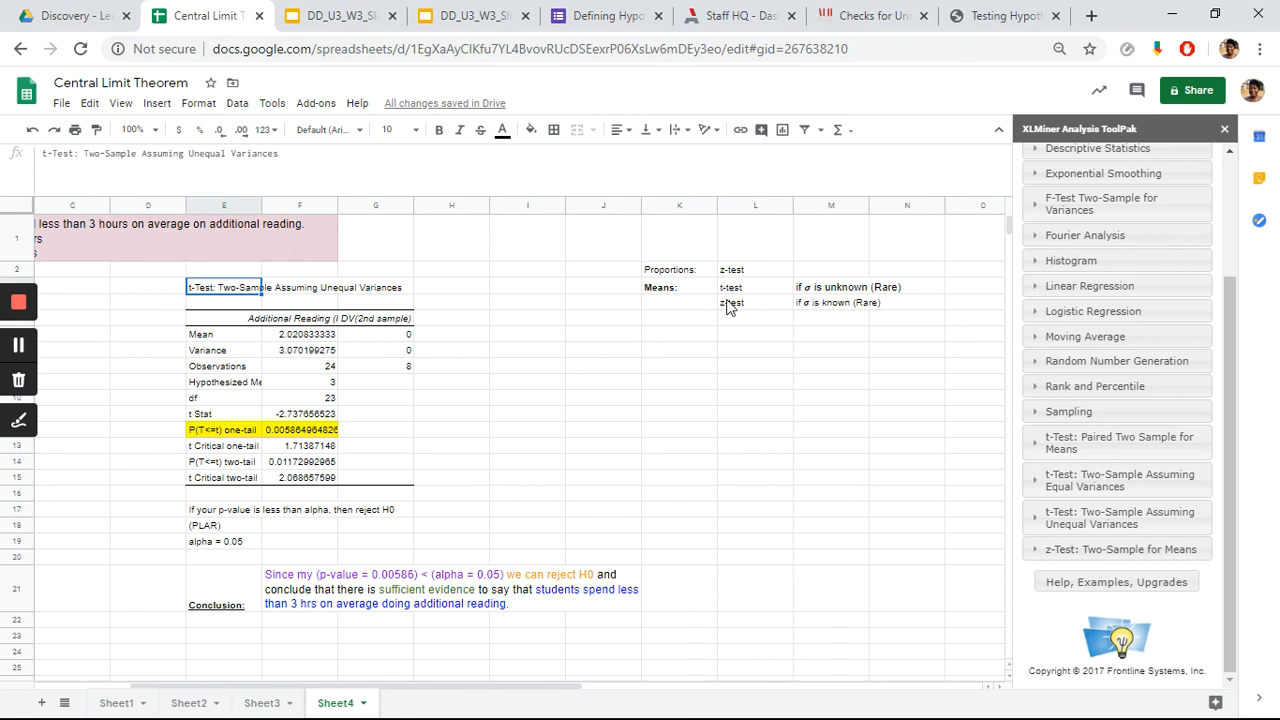
left_click_drag(687, 278, 898, 302)
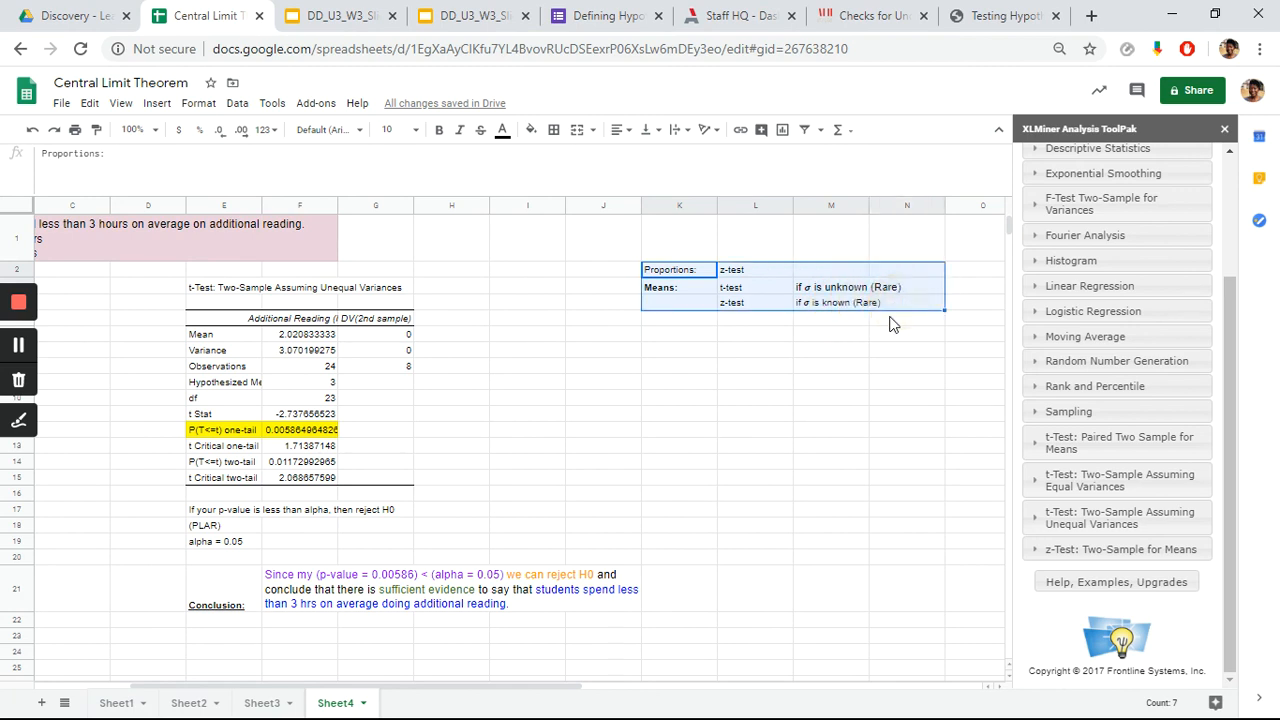
left_click(531, 130)
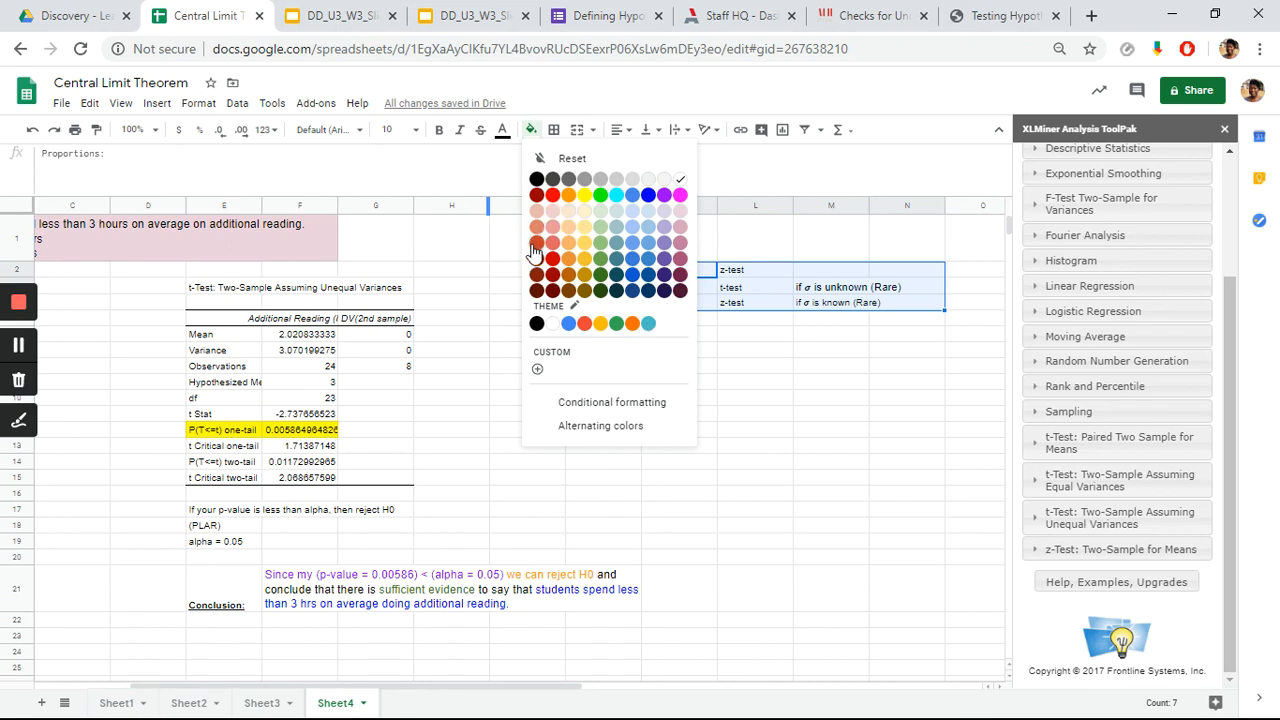
left_click(539, 194)
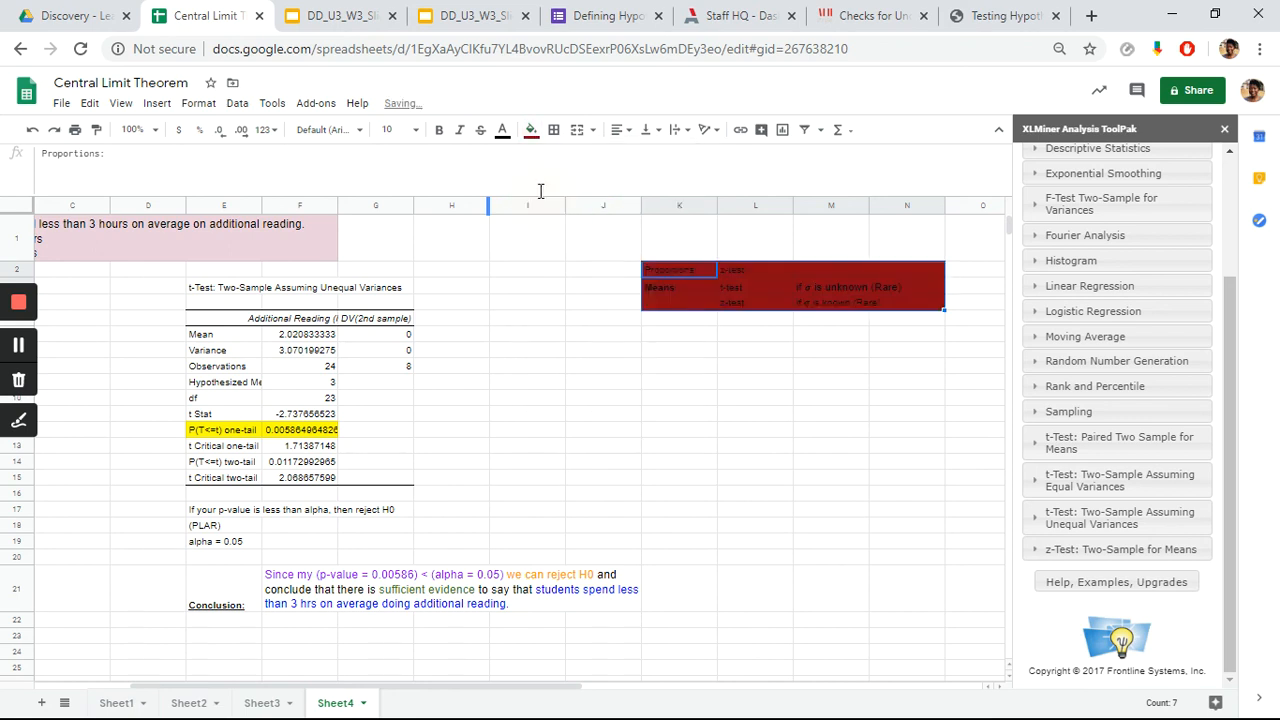
left_click(502, 131)
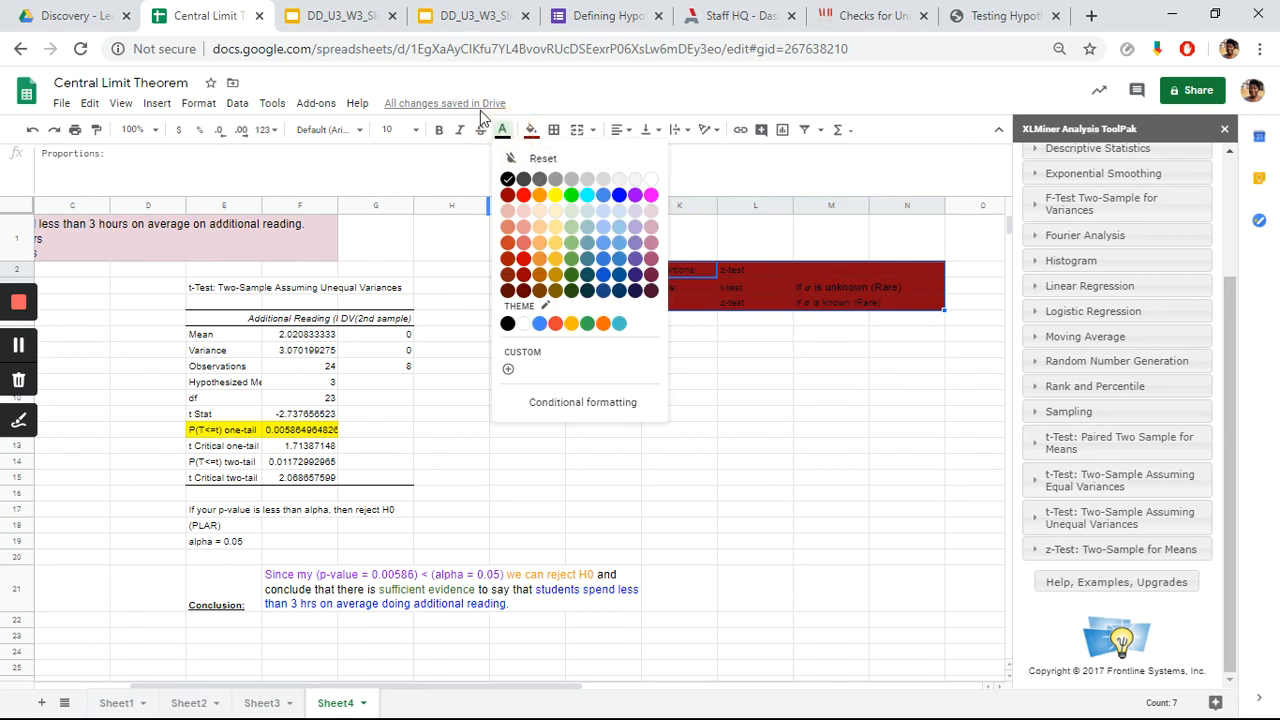
left_click(652, 180)
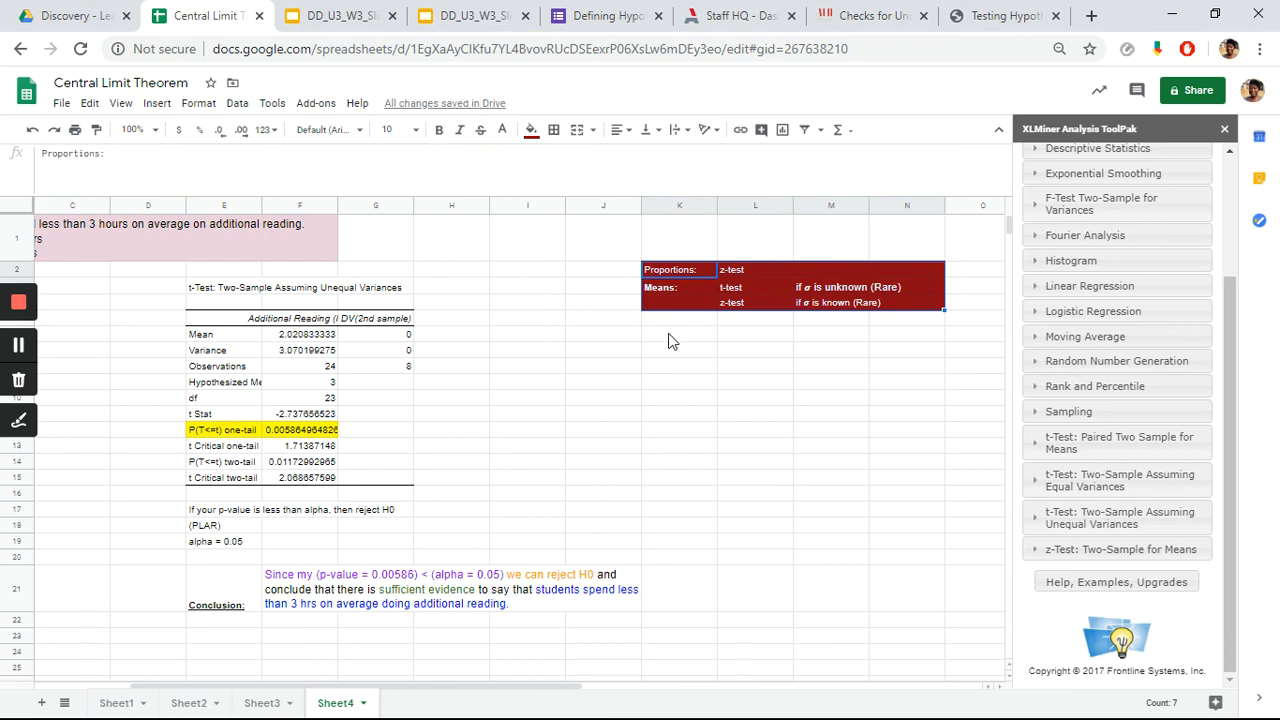
left_click(724, 318)
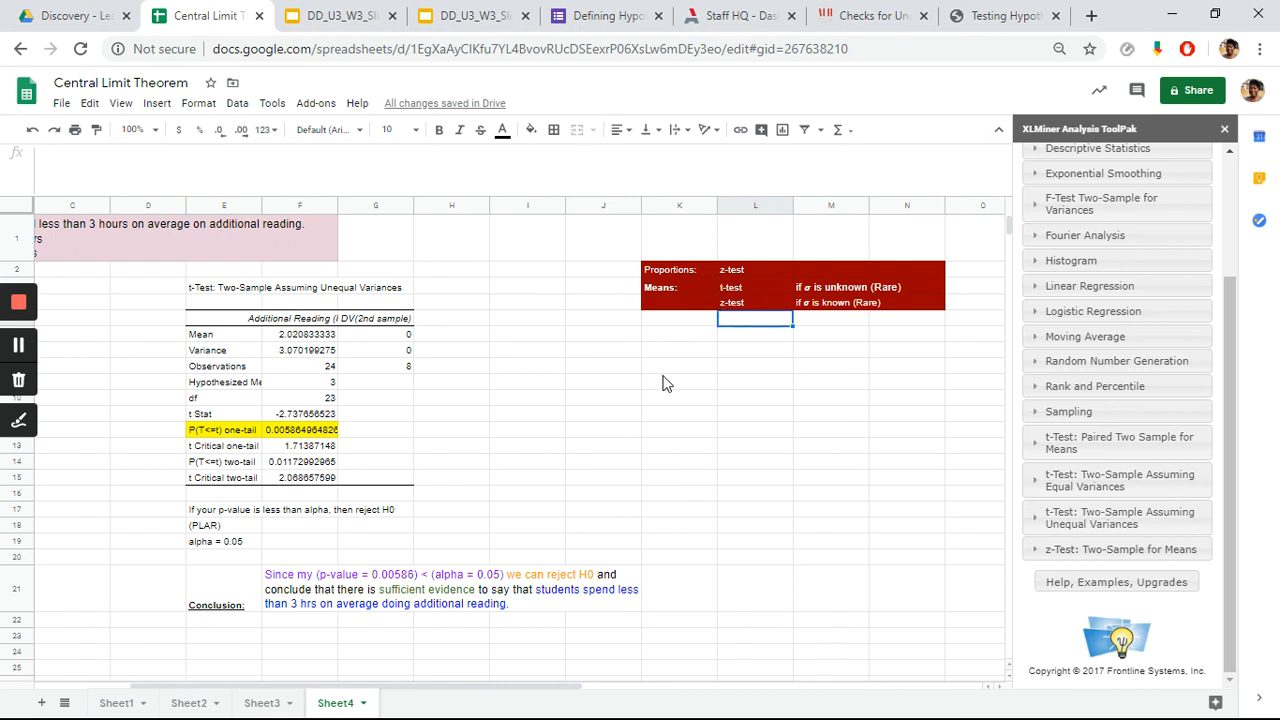
Review the t-test and proportions entries in the notes, and view the settings of z-Test: Two-Sample for Means.
scroll(662, 383, "left", 1)
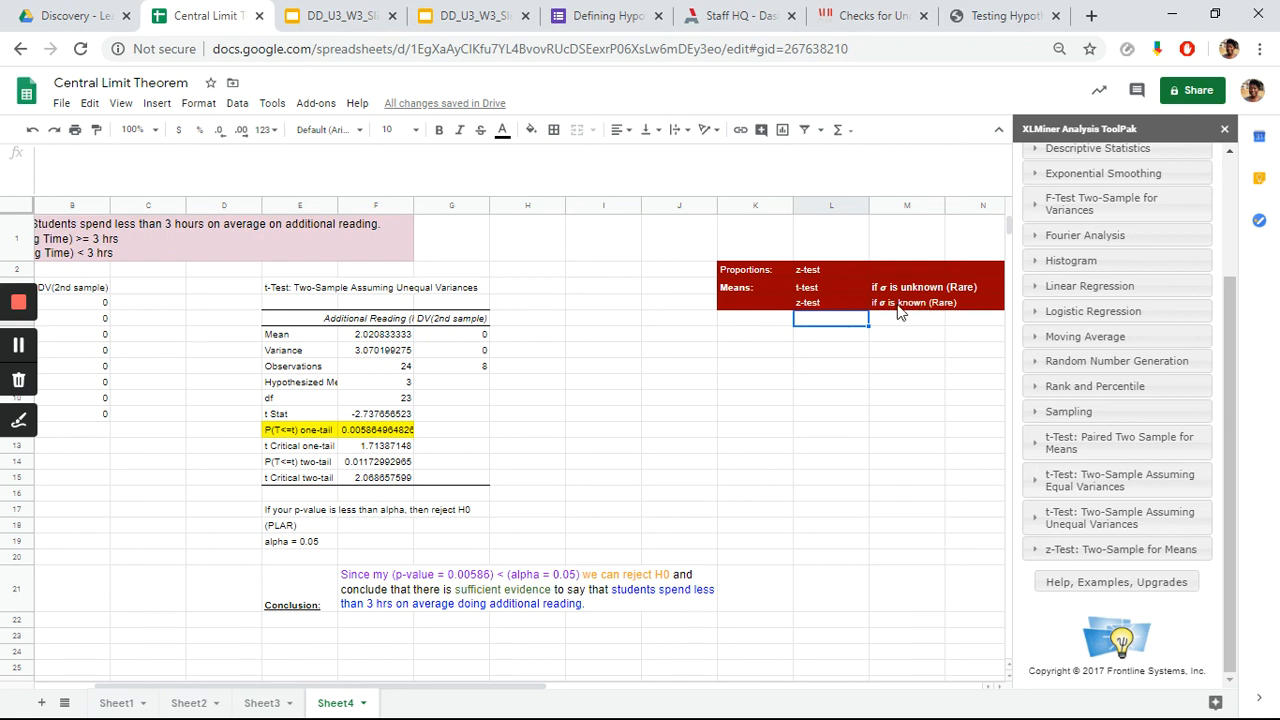
left_click(809, 286)
left_click_drag(809, 286, 917, 281)
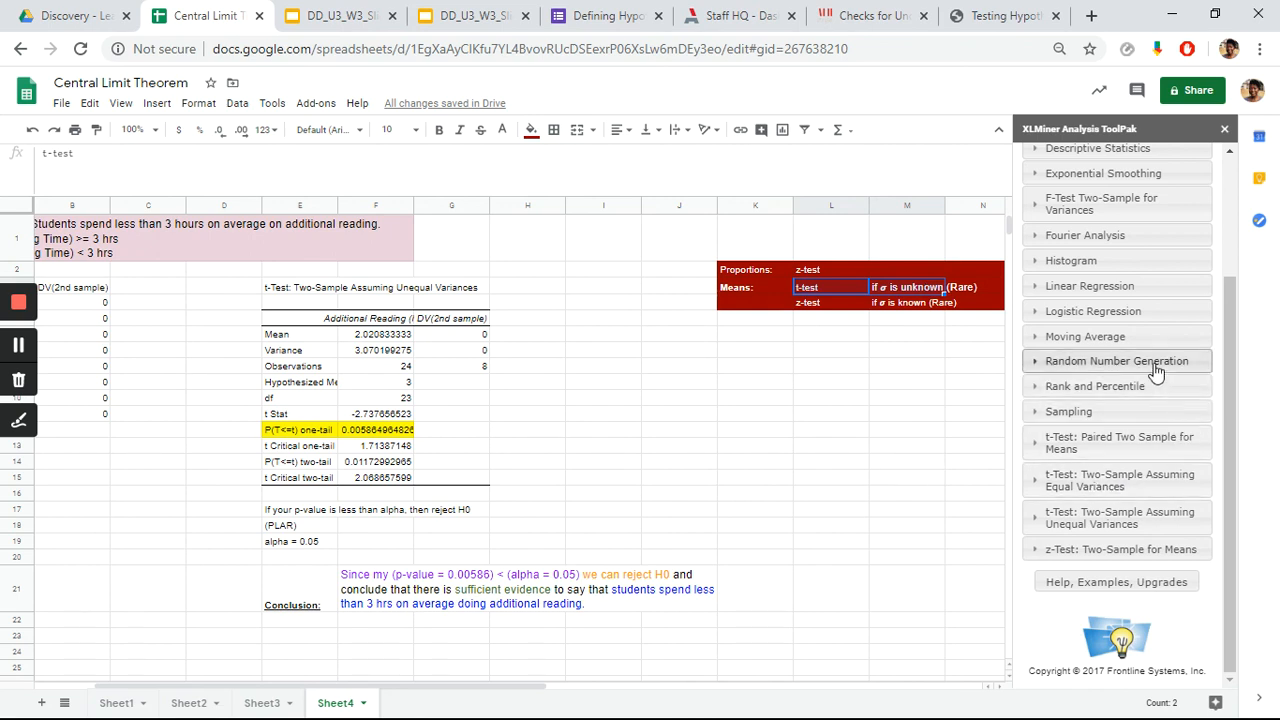
left_click(765, 266)
left_click_drag(783, 266, 830, 274)
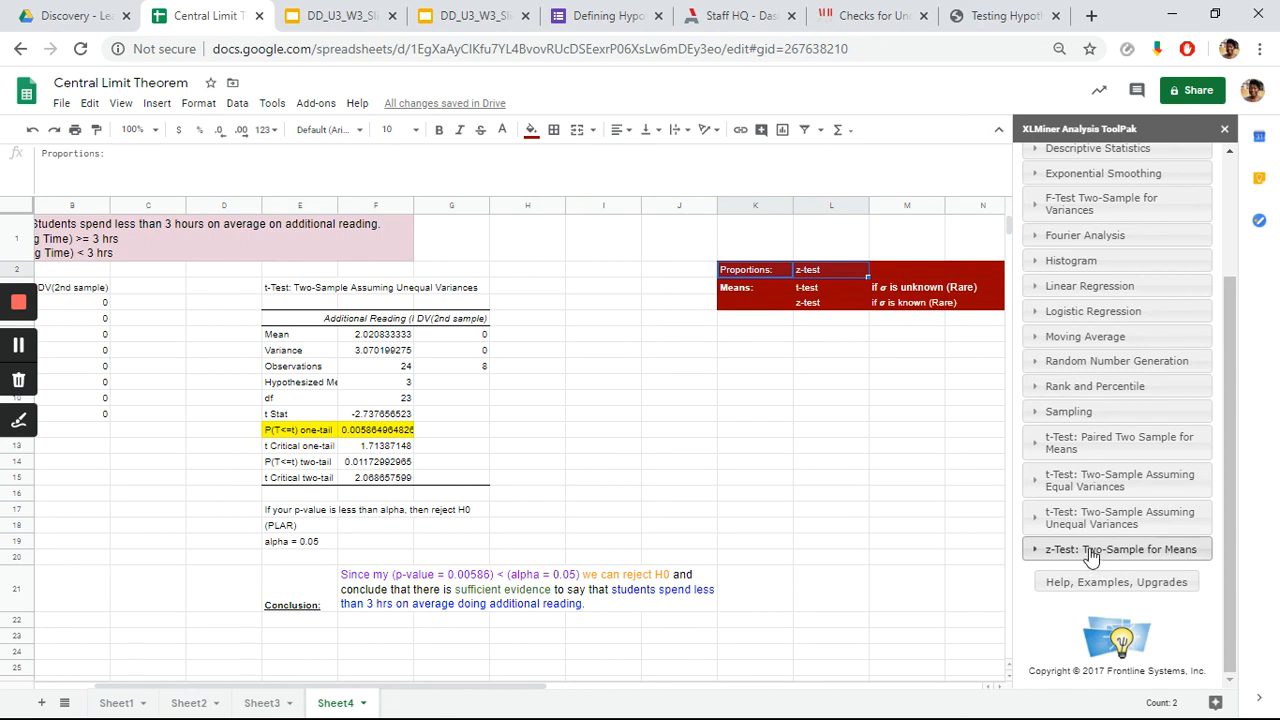
left_click(1036, 551)
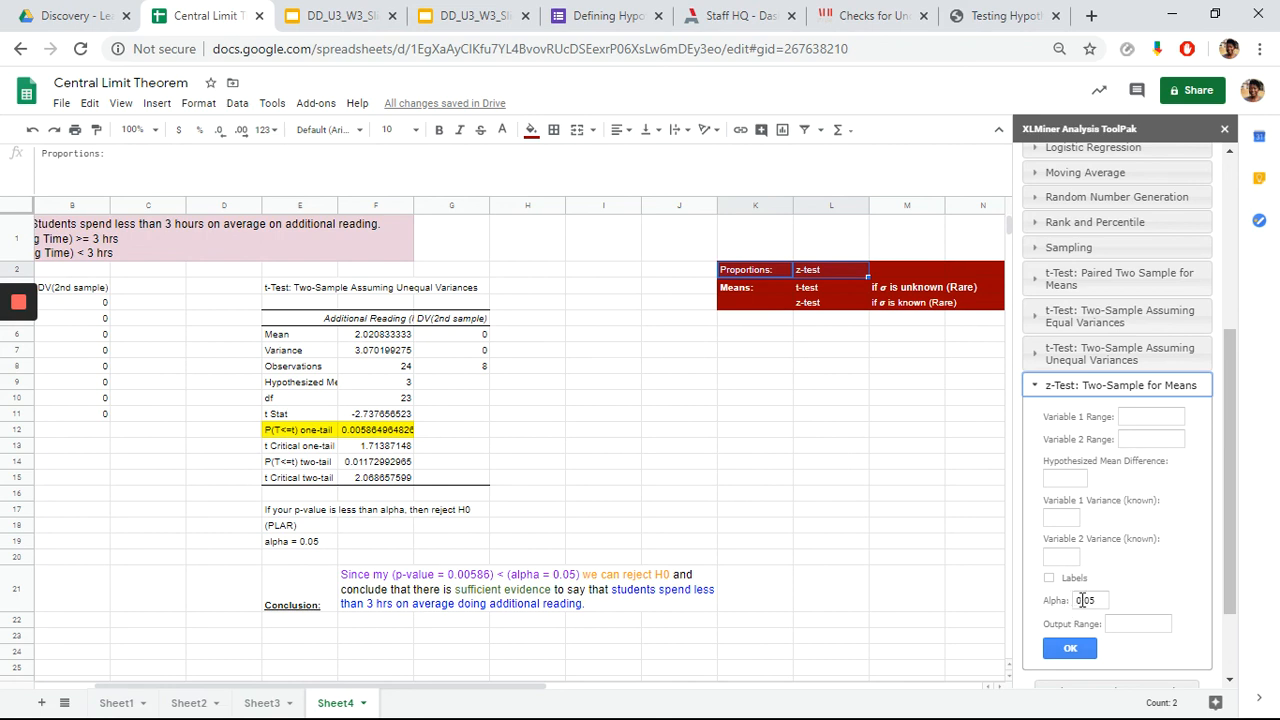
left_click(952, 447)
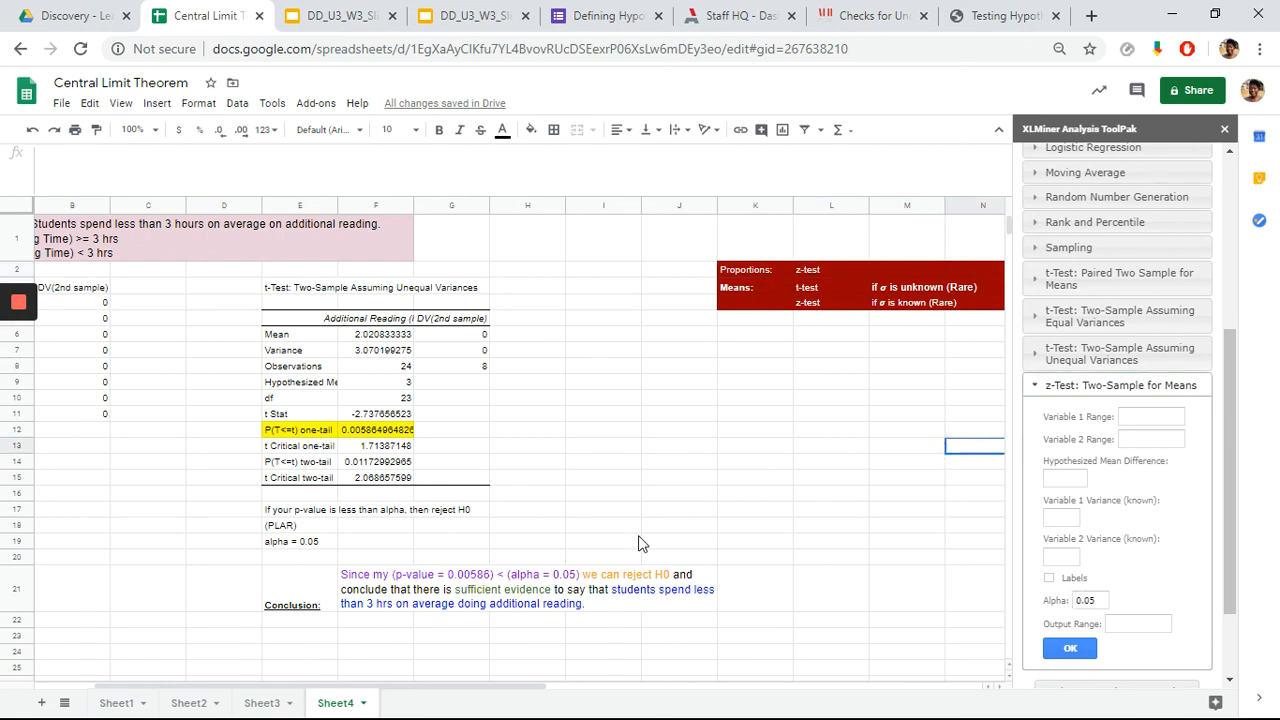
Close the XLMiner Analysis ToolPak and shrink the formula bar to a single line to show more of Sheet4.
scroll(641, 543, "left", 2)
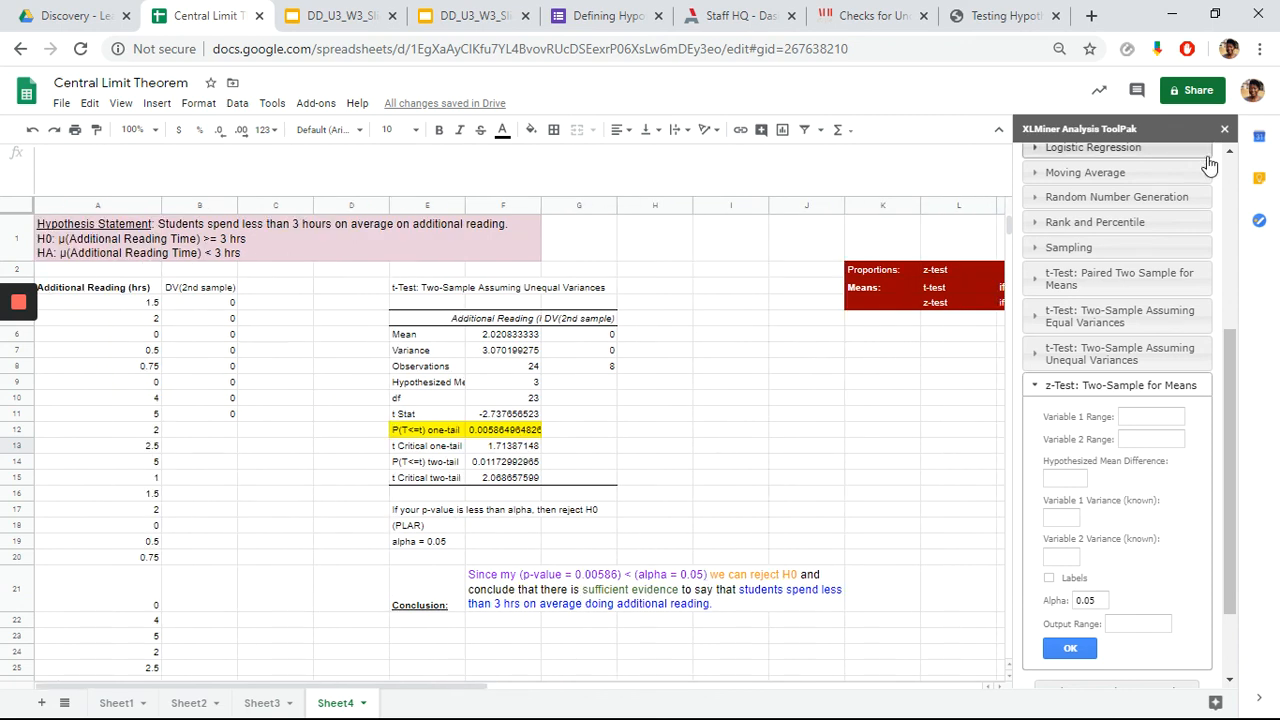
left_click(1224, 129)
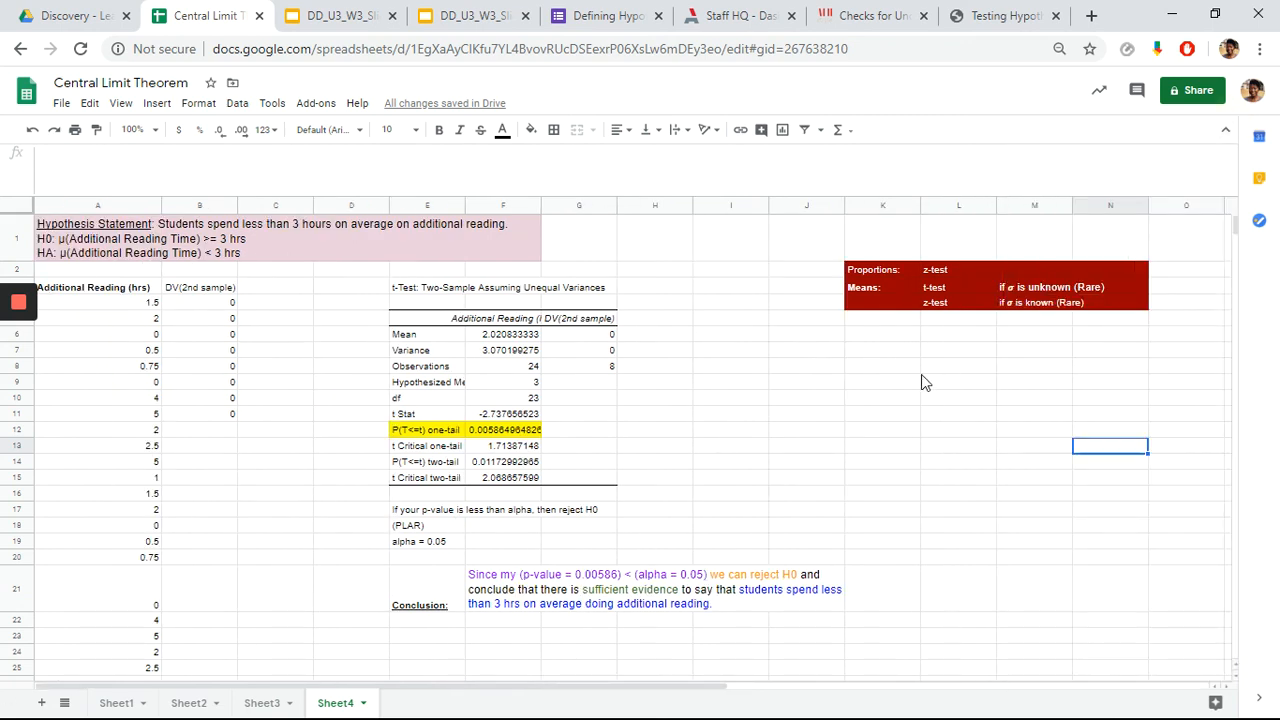
scroll(911, 381, "down", 3)
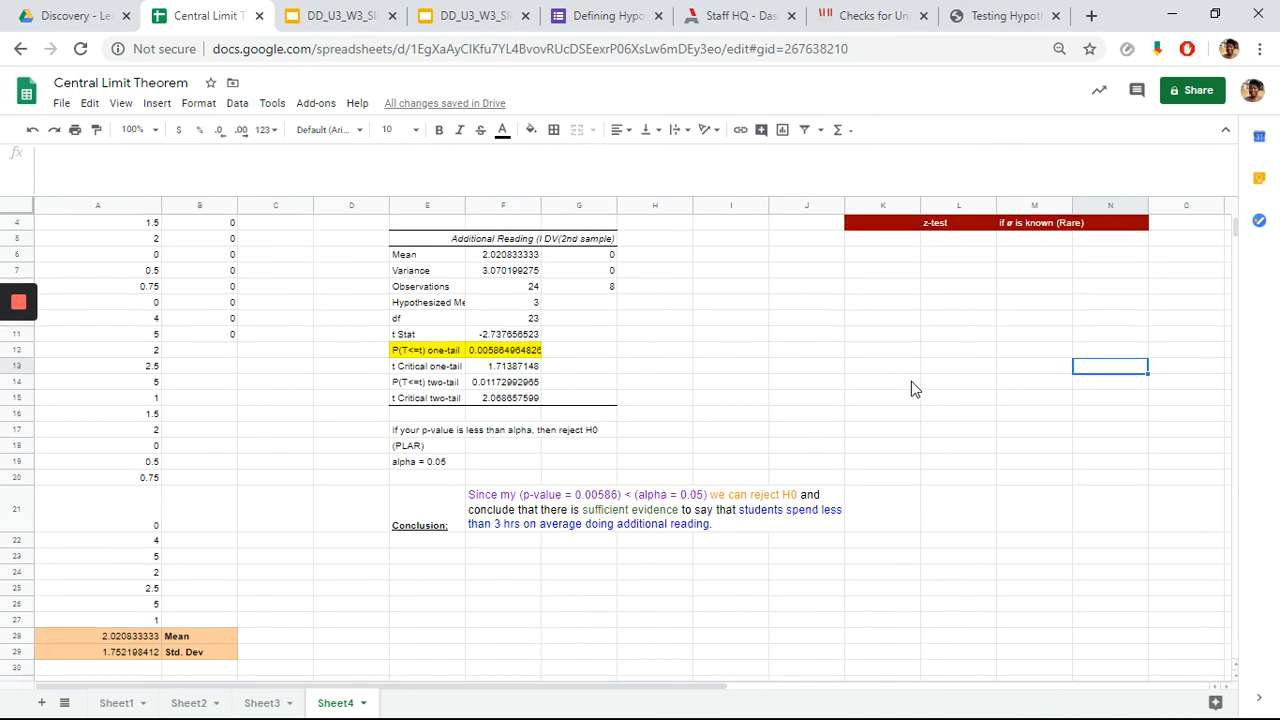
scroll(911, 381, "down", 2)
scroll(911, 381, "up", 5)
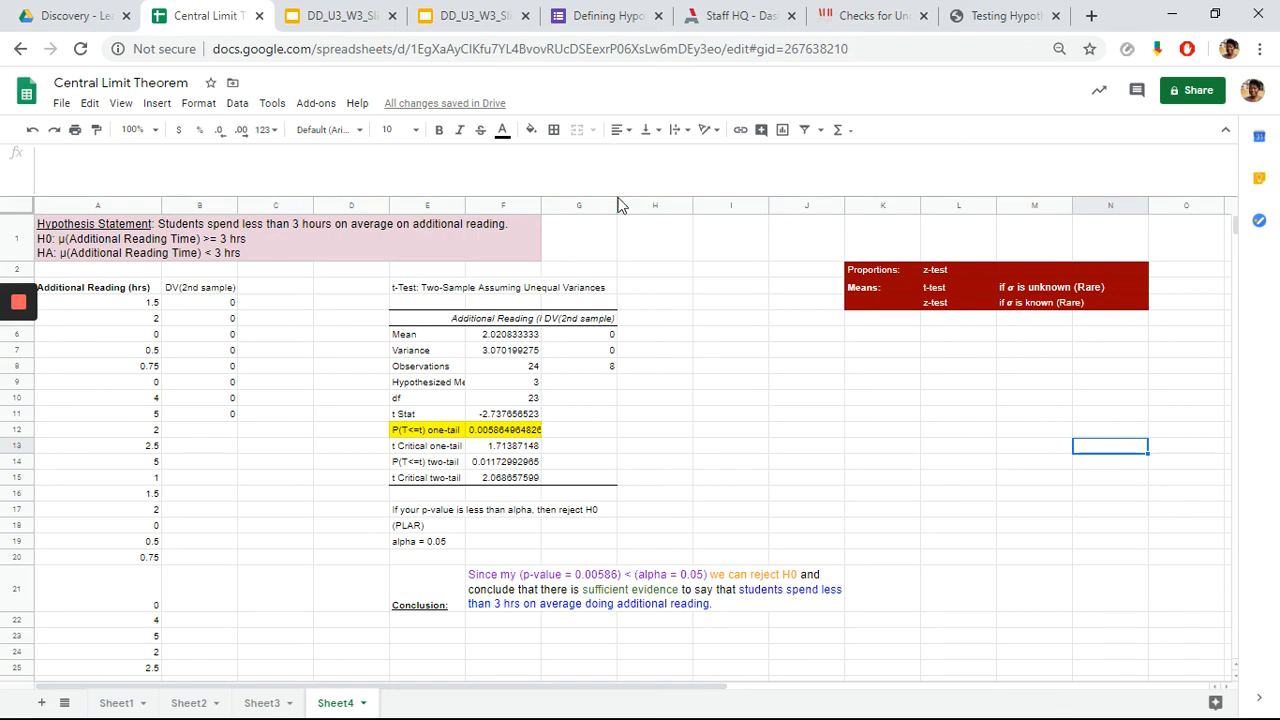
left_click_drag(618, 195, 627, 138)
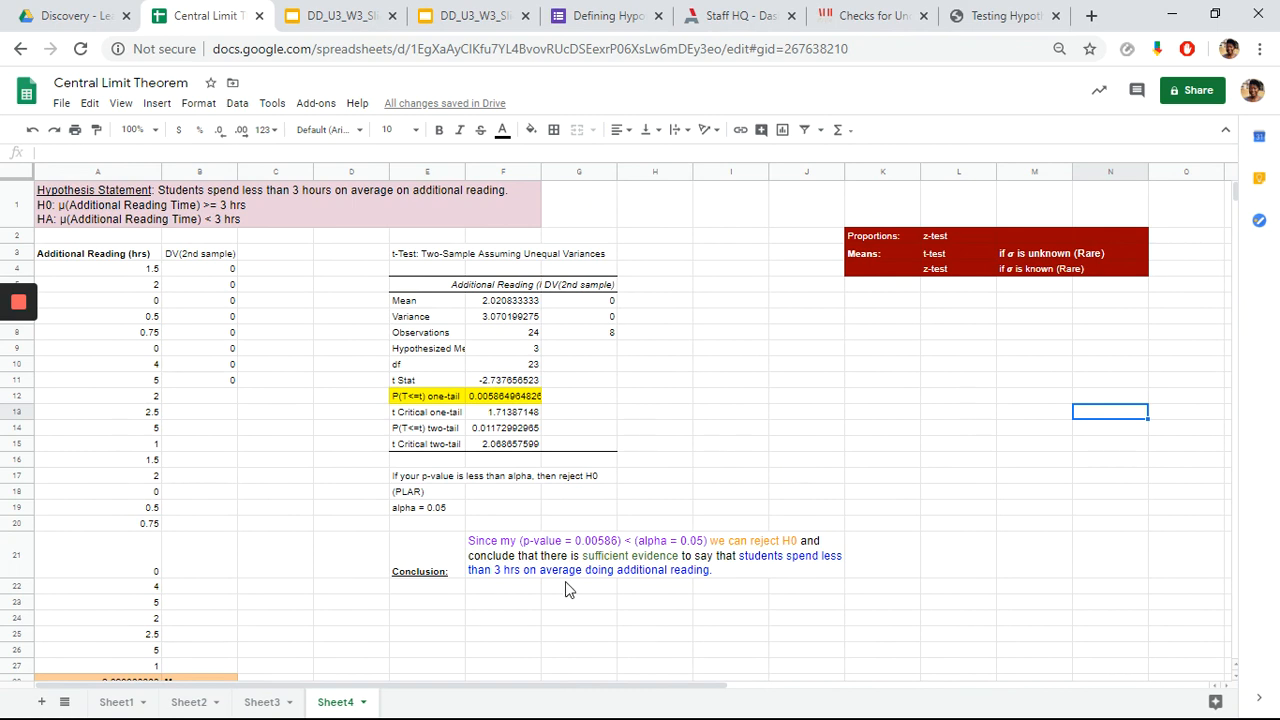
scroll(543, 624, "down", 1)
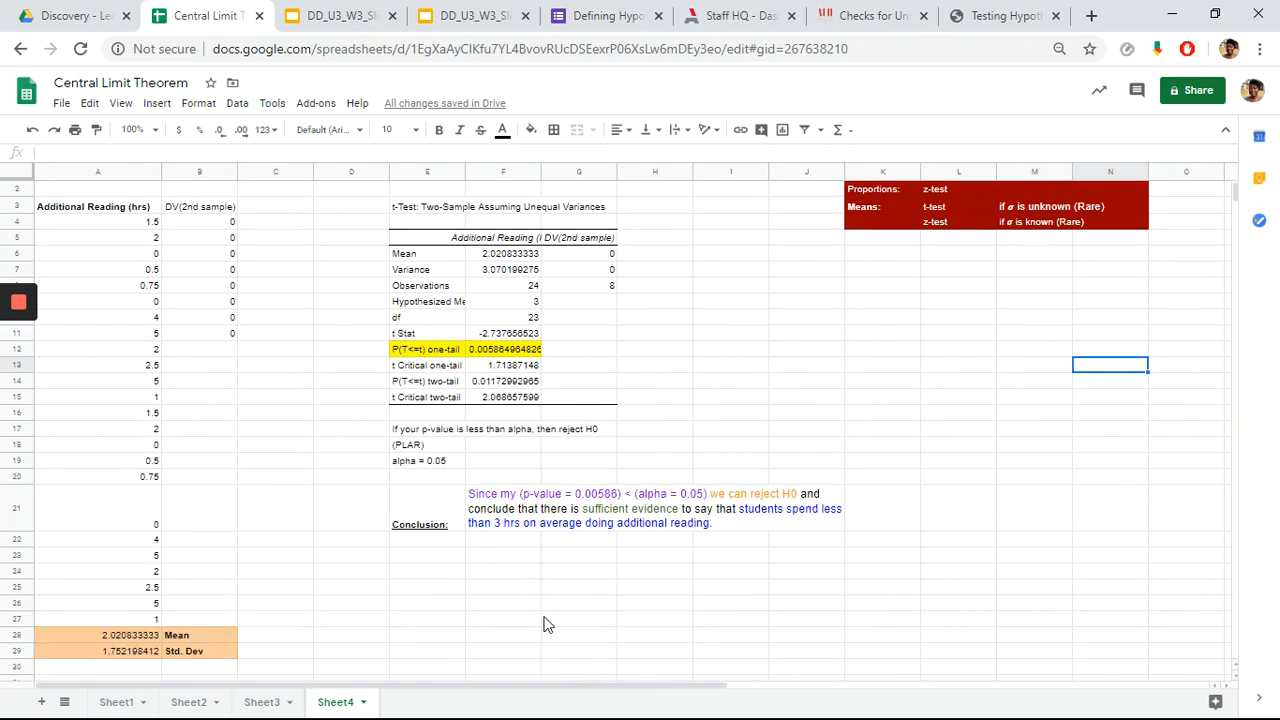